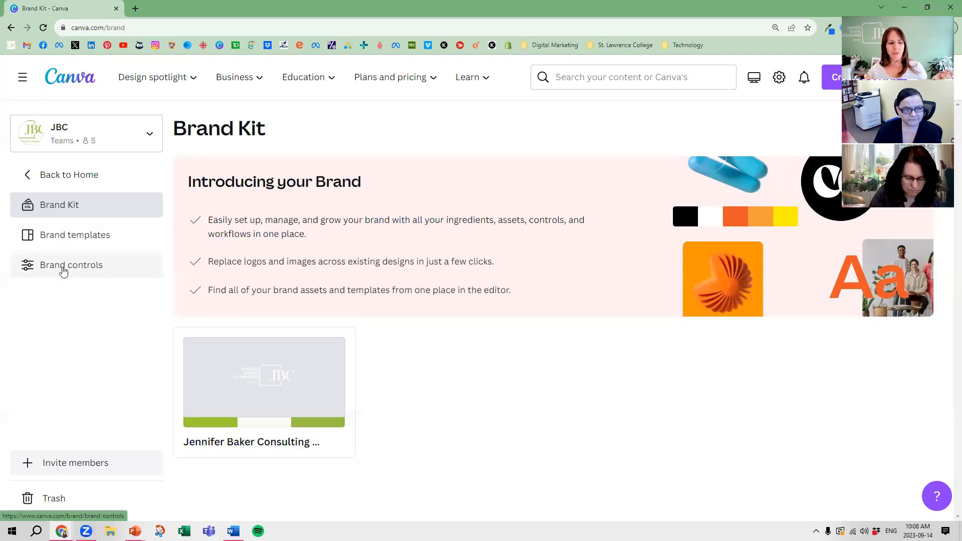
# Open the team's brand kit and review its logos, colors, fonts, photos, graphics and icons sections.
pyautogui.click(266, 369)
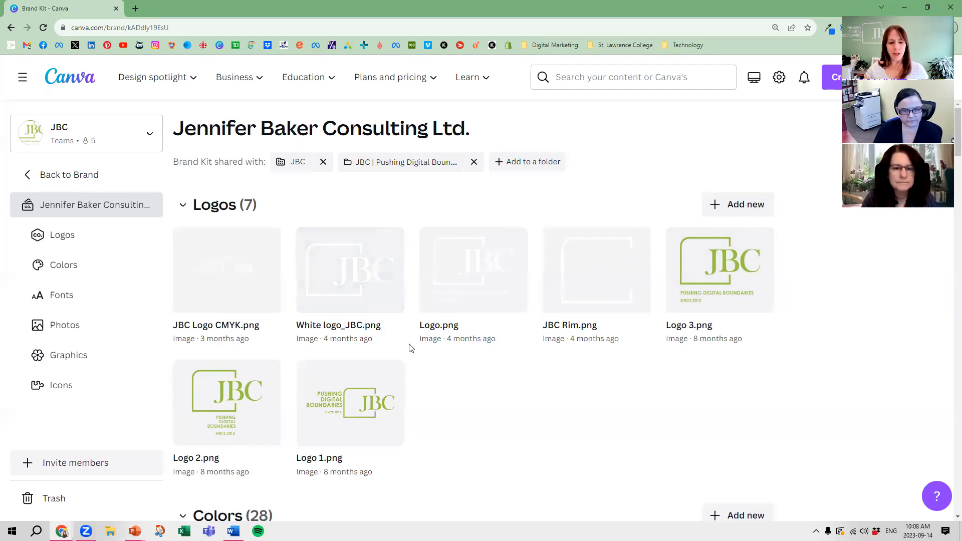
pyautogui.scroll(-4, 545, 326)
pyautogui.scroll(-1, 556, 316)
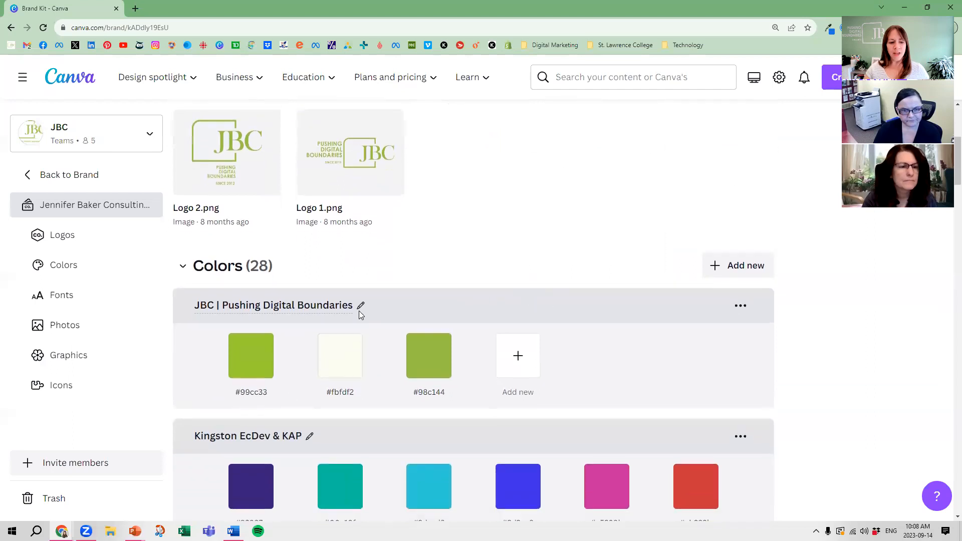
pyautogui.scroll(2, 359, 310)
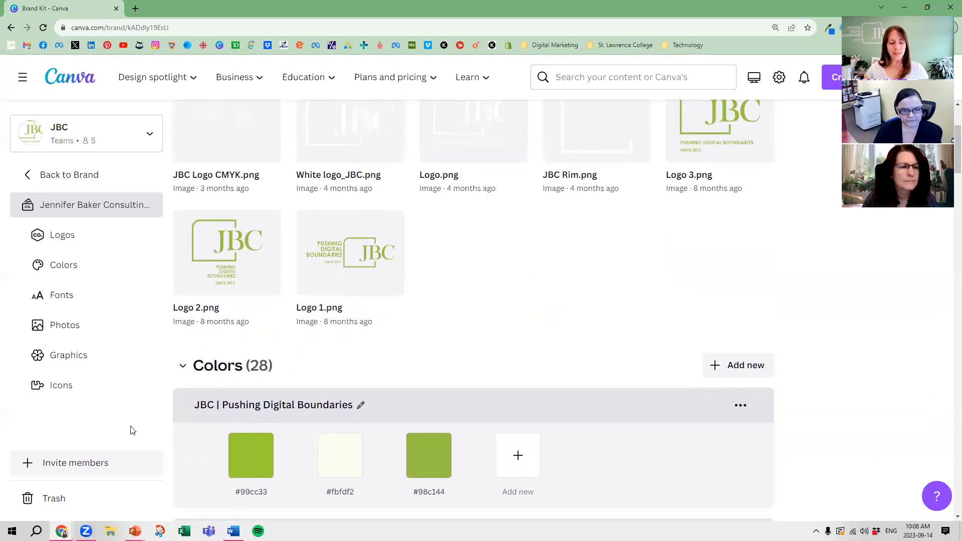
pyautogui.click(71, 300)
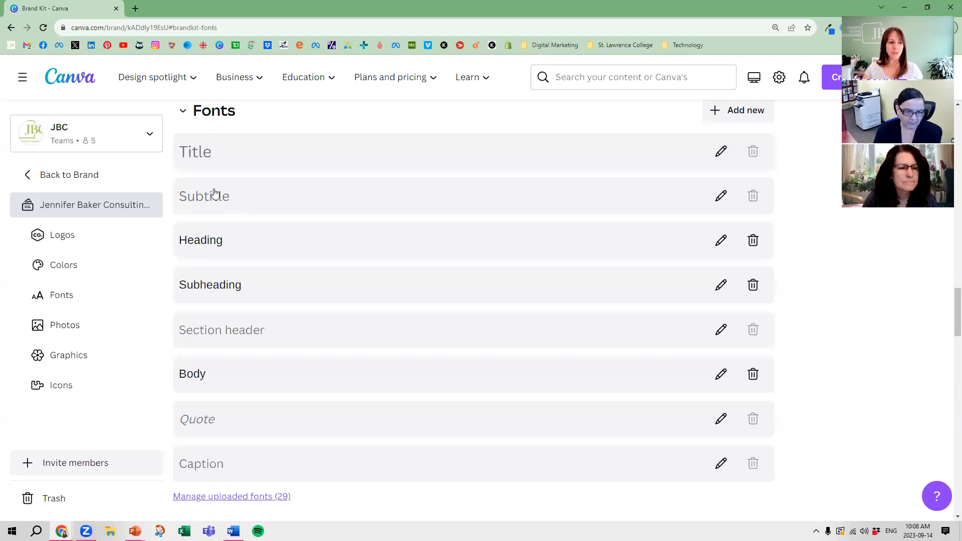
pyautogui.click(73, 331)
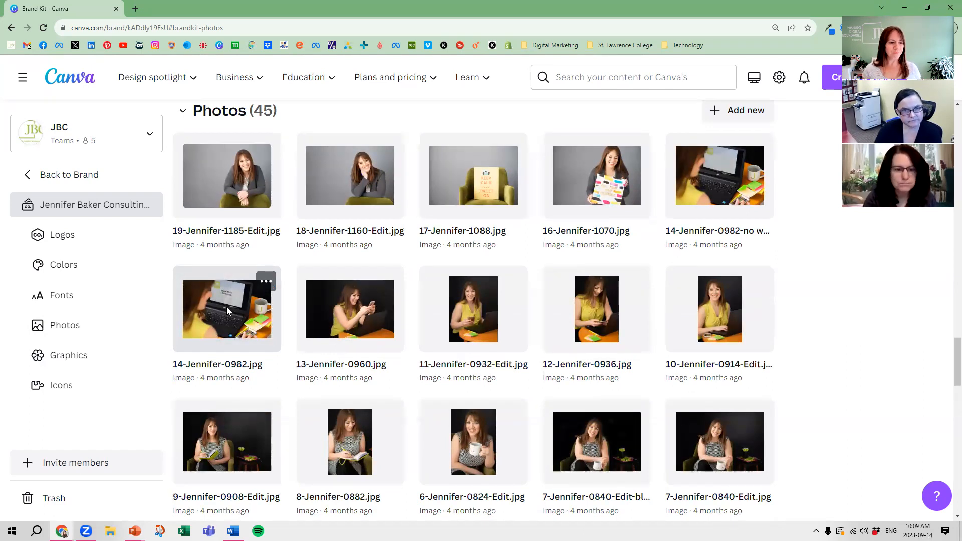
pyautogui.click(71, 356)
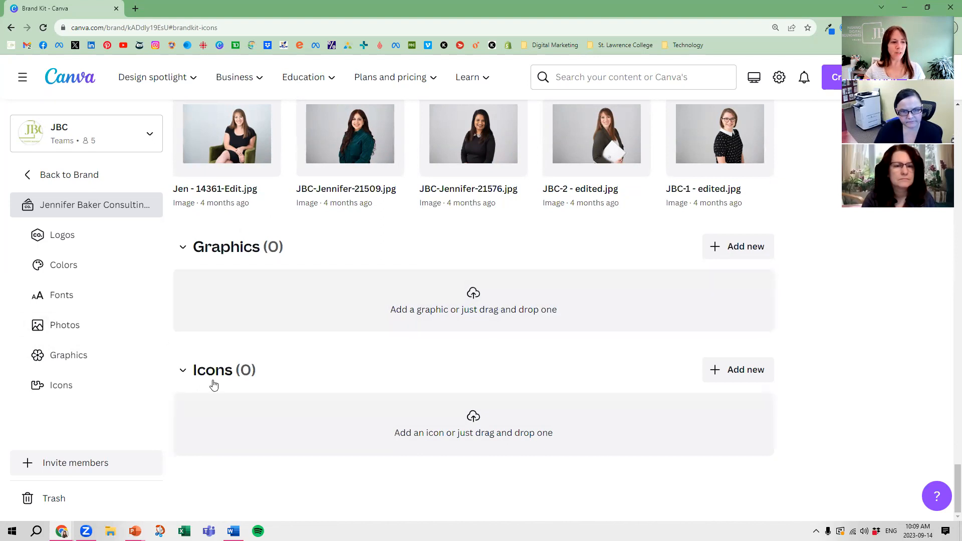
pyautogui.scroll(20, 948, 479)
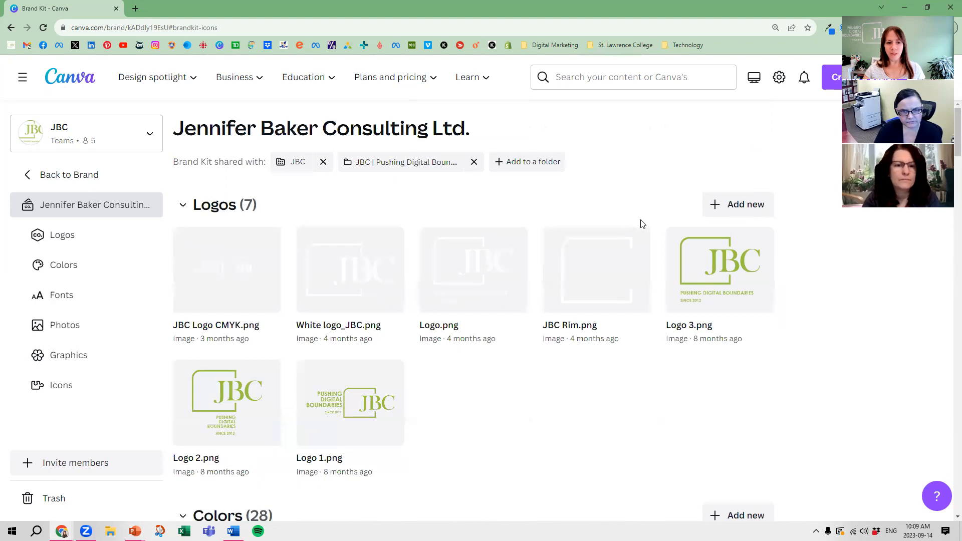
# Check the options for adding logos, and review the color palettes down to Casino Time.
pyautogui.click(717, 210)
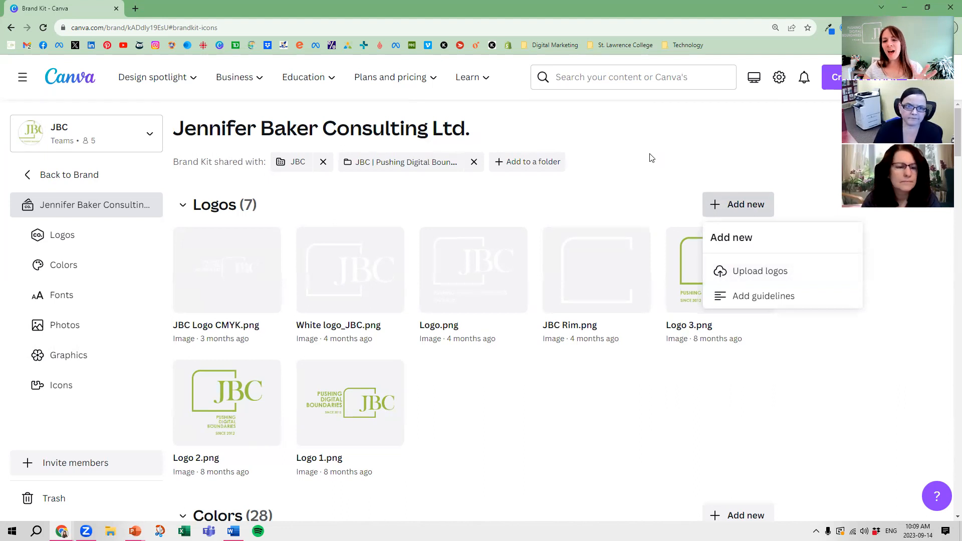
pyautogui.click(612, 161)
pyautogui.scroll(-3, 612, 159)
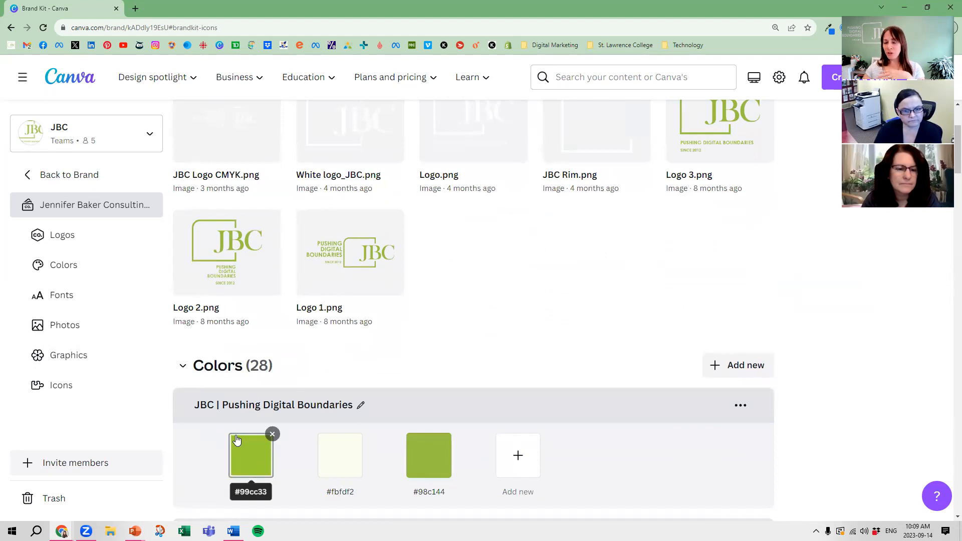
pyautogui.scroll(-14, 237, 440)
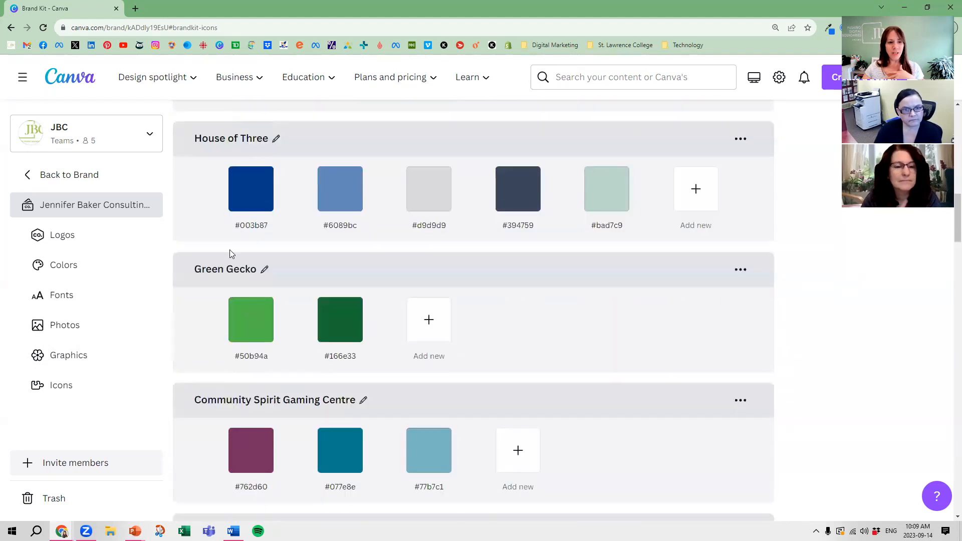
pyautogui.scroll(-10, 365, 281)
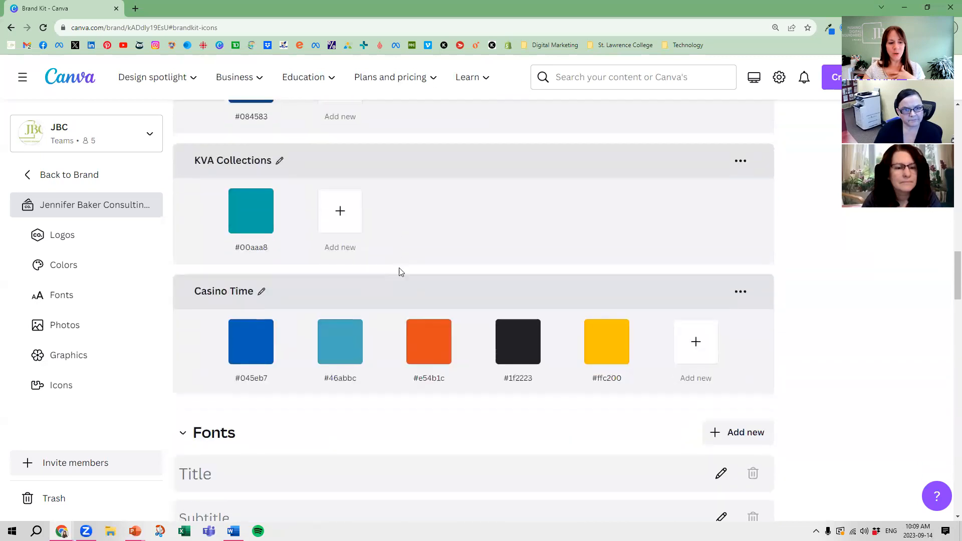
pyautogui.scroll(-1, 396, 296)
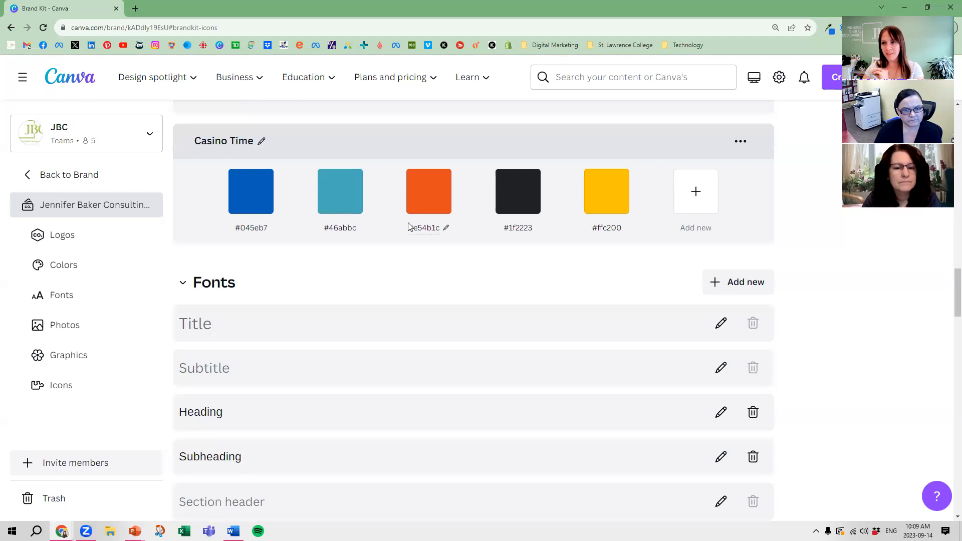
pyautogui.scroll(-1, 576, 243)
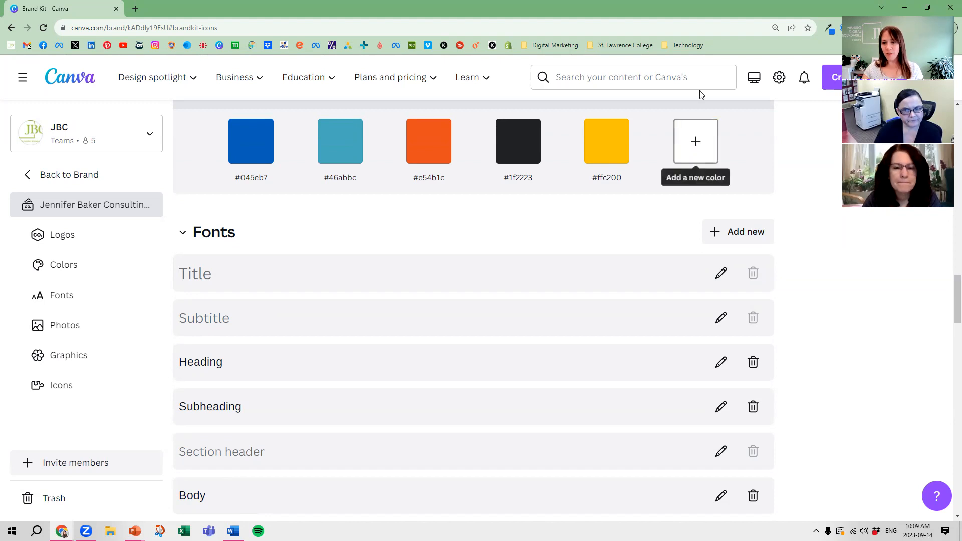
# Add a new color swatch to the Casino Time palette, and sample the palette's orange with the Eye Dropper extension.
pyautogui.click(696, 143)
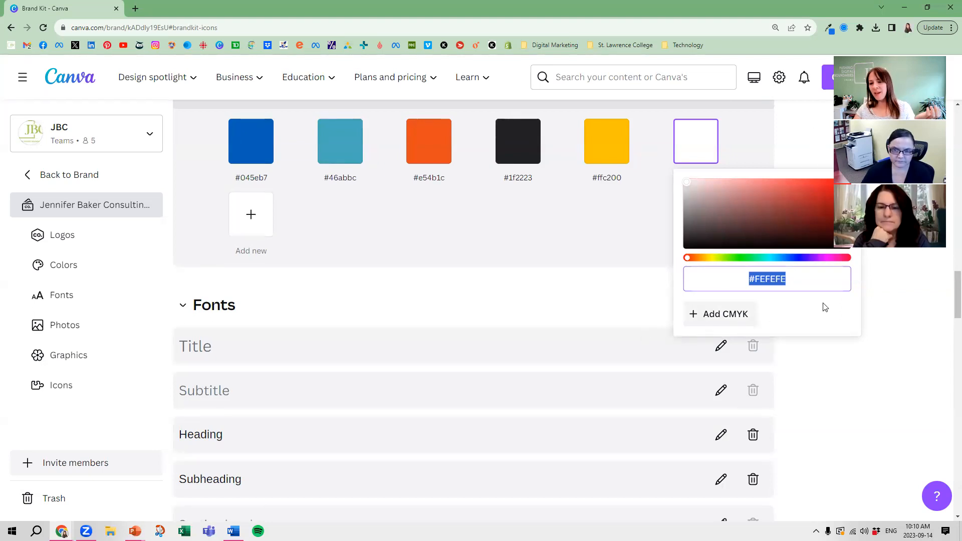
pyautogui.click(828, 28)
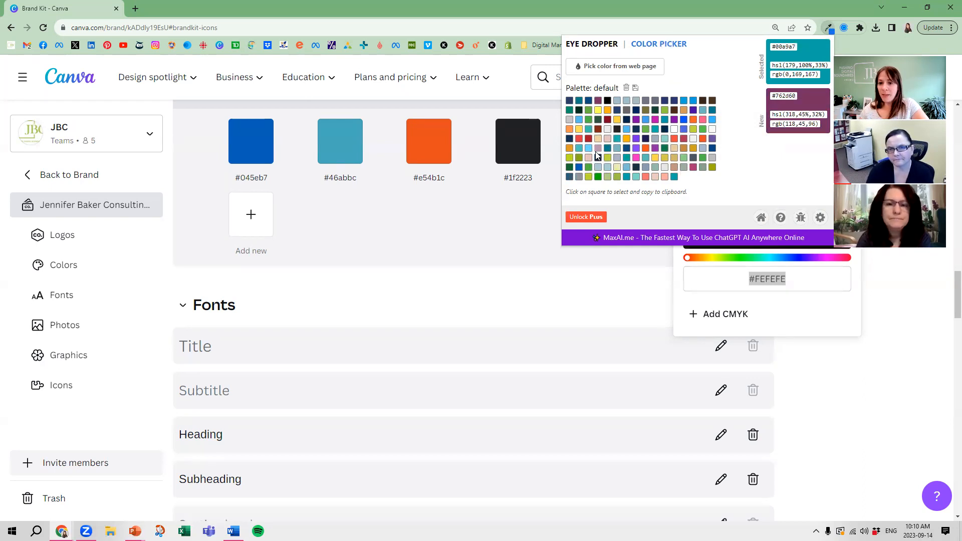
pyautogui.click(641, 70)
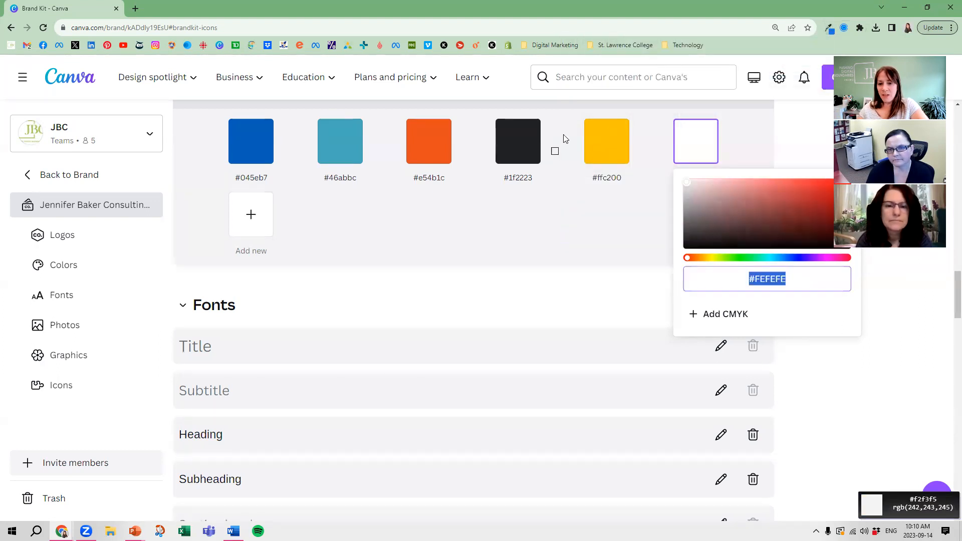
pyautogui.click(422, 137)
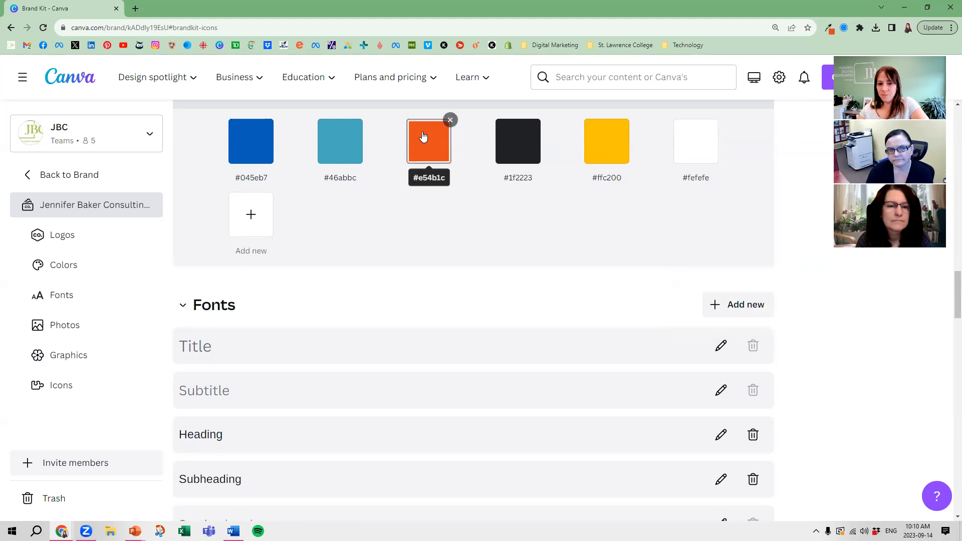
# Select the hex code e54b1c of the sampled orange in Eye Dropper, and close the extension.
pyautogui.click(829, 29)
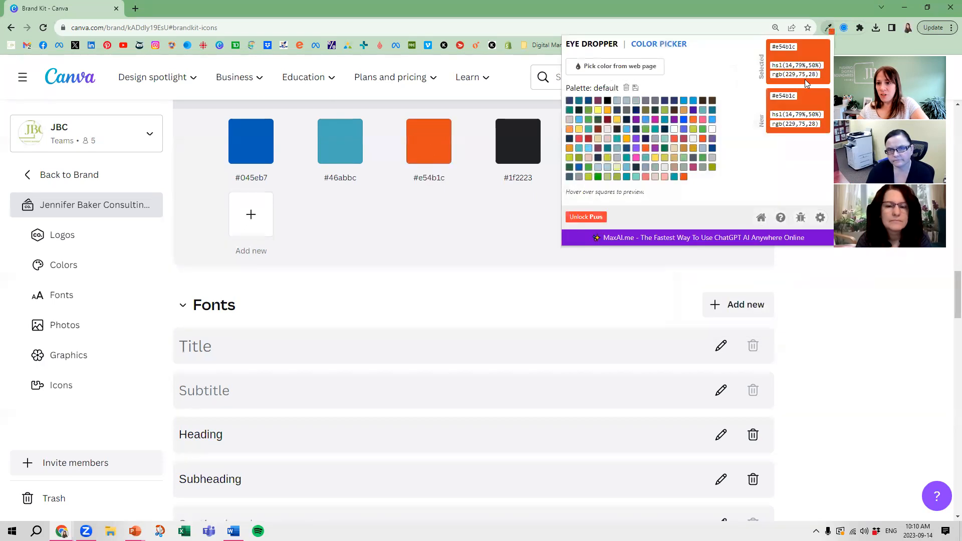
pyautogui.moveTo(775, 45); pyautogui.dragTo(801, 48)
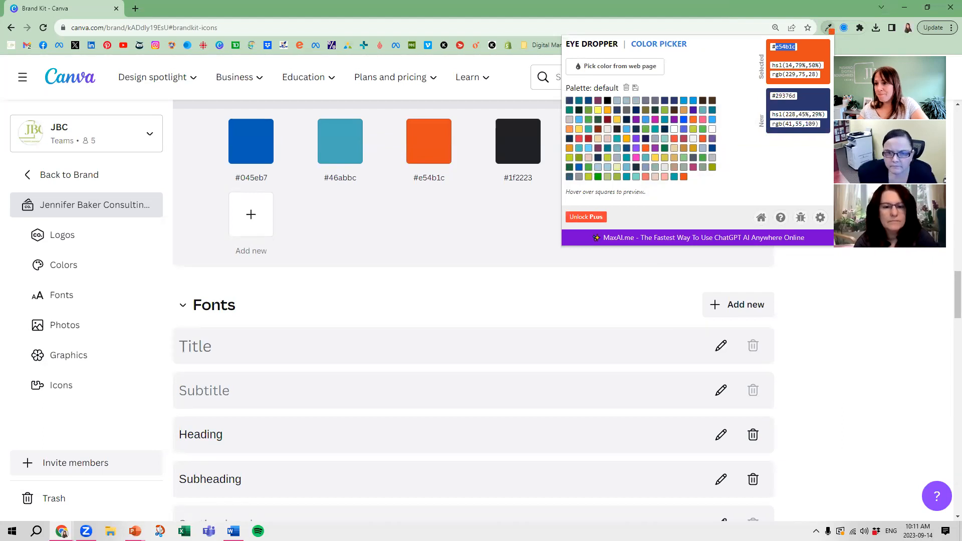
pyautogui.click(864, 351)
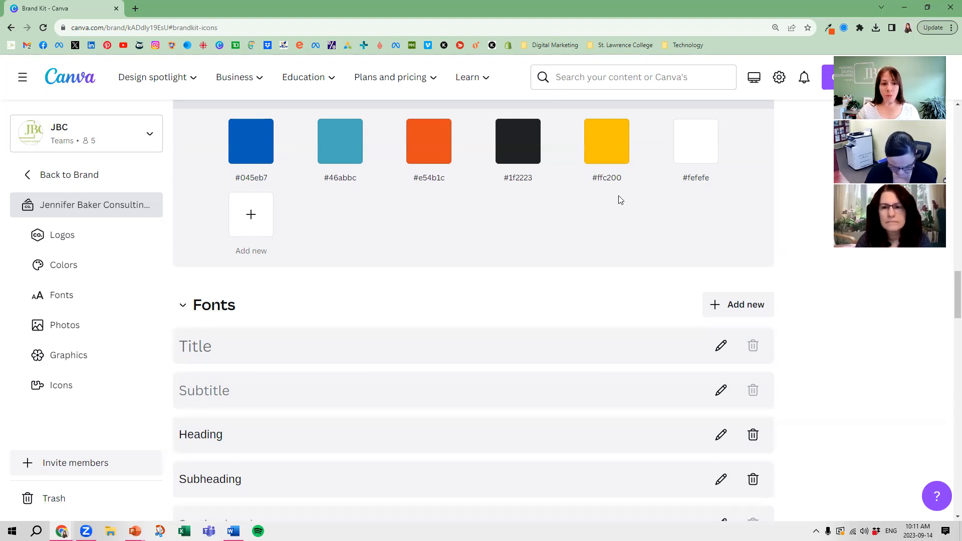
# Add another swatch to the Casino Time palette with the hex code #6F83D3.
pyautogui.click(251, 214)
pyautogui.moveTo(311, 352); pyautogui.dragTo(360, 356)
pyautogui.write('6F8')
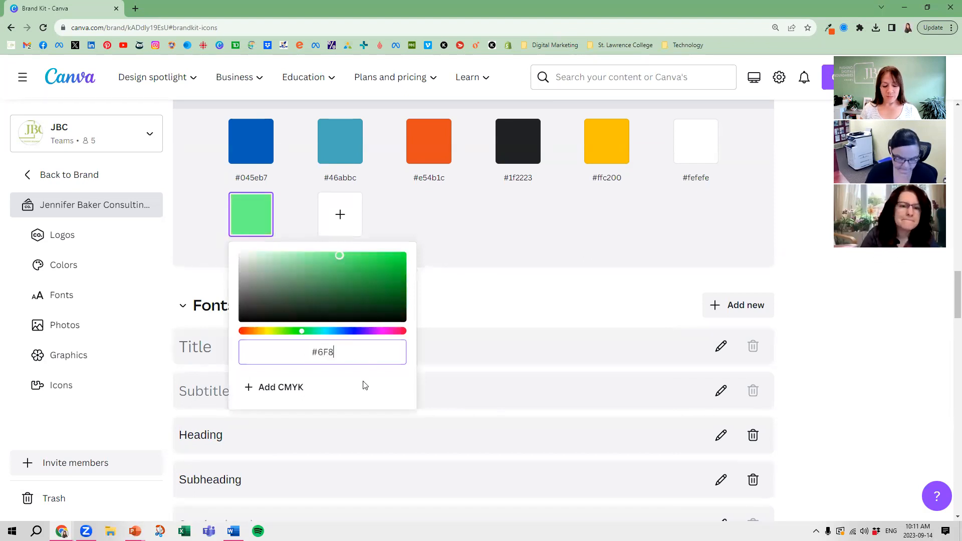
pyautogui.write('3')
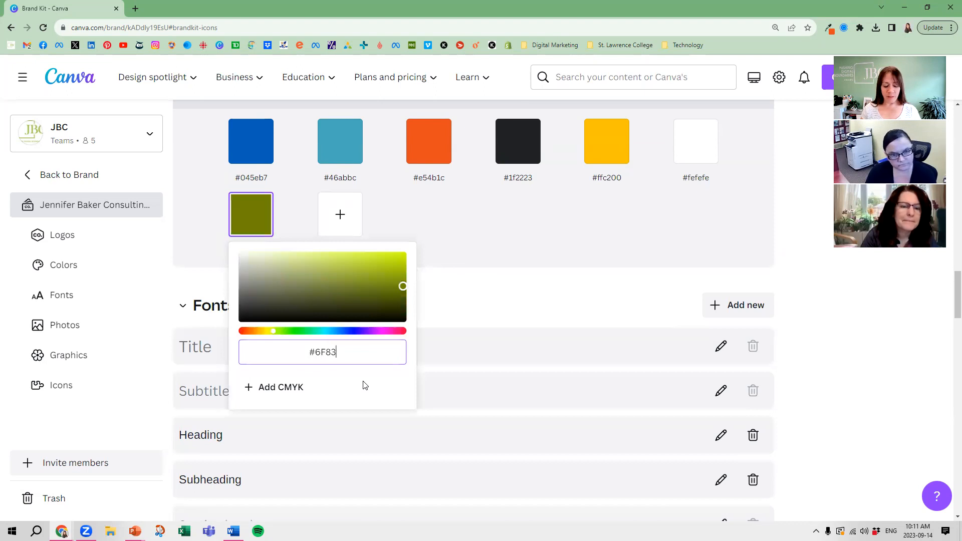
pyautogui.write('D3')
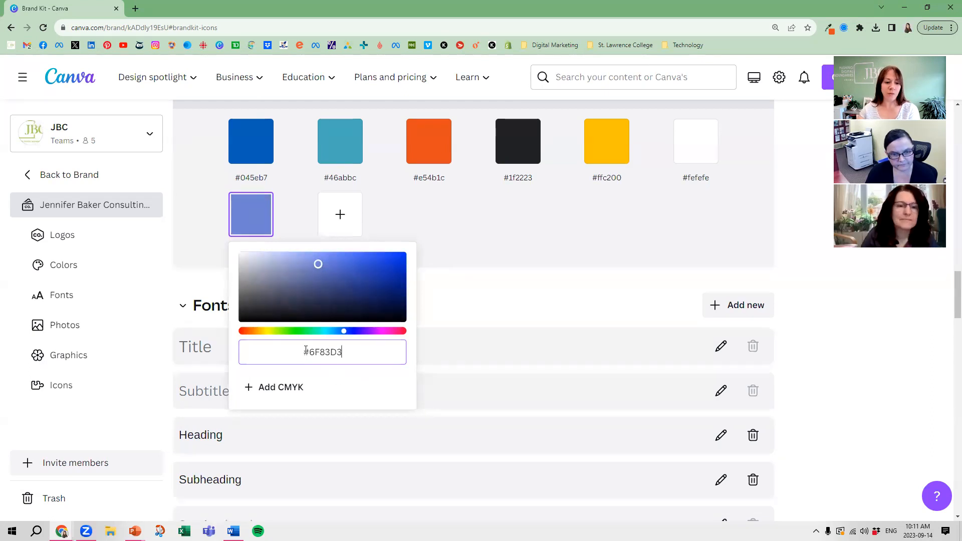
# Clear the new swatch's hex code and close its color picker.
pyautogui.moveTo(305, 351); pyautogui.dragTo(380, 351)
pyautogui.press('BackSpace')
pyautogui.click(852, 319)
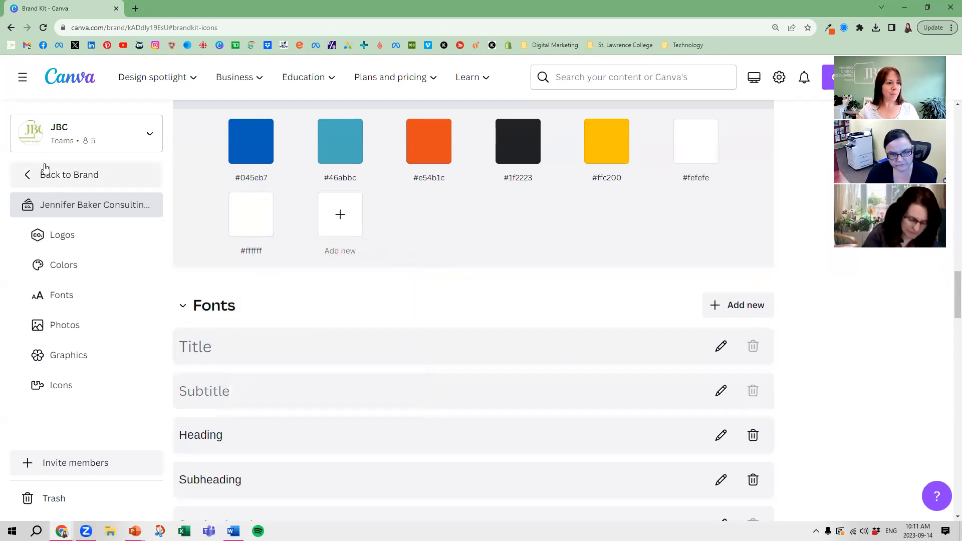
# Return from the brand kit to the home page.
pyautogui.click(11, 28)
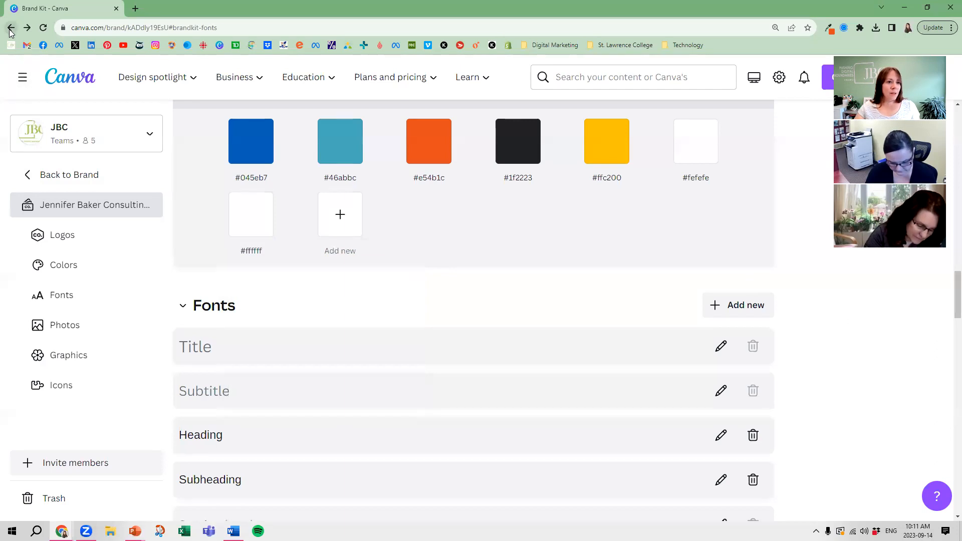
pyautogui.click(10, 28)
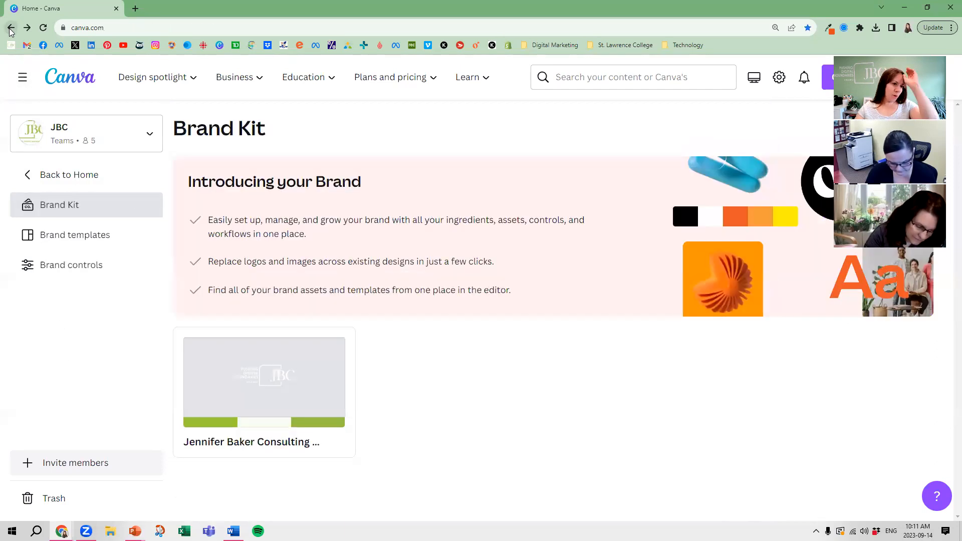
pyautogui.click(11, 28)
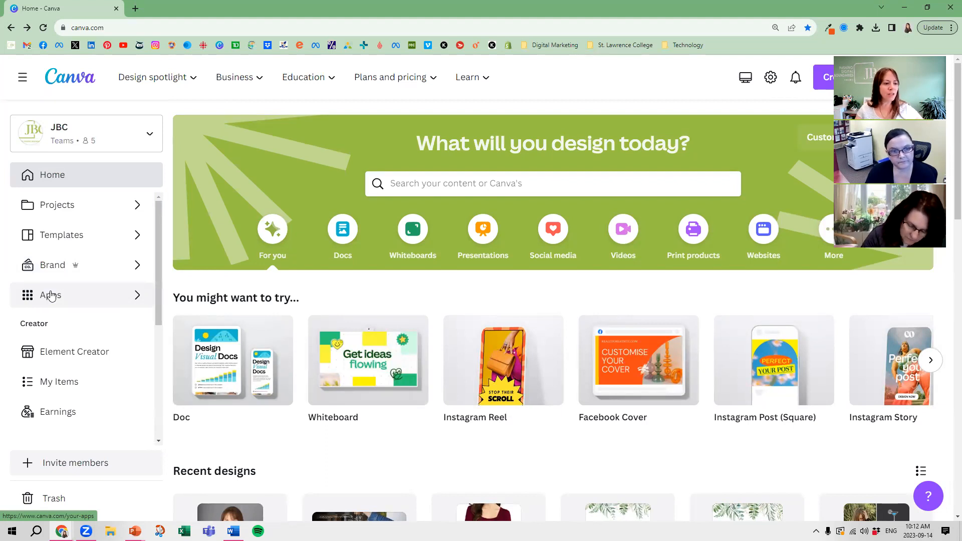
# Open the Apps page and examine the trending, new, productivity, design essentials and publishing apps.
pyautogui.click(60, 296)
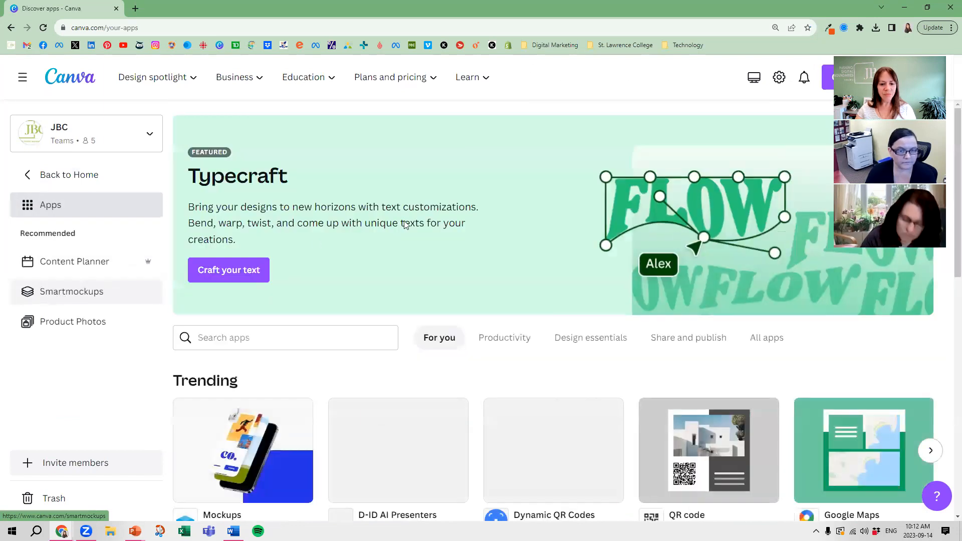
pyautogui.scroll(-3, 459, 202)
pyautogui.scroll(-2, 460, 202)
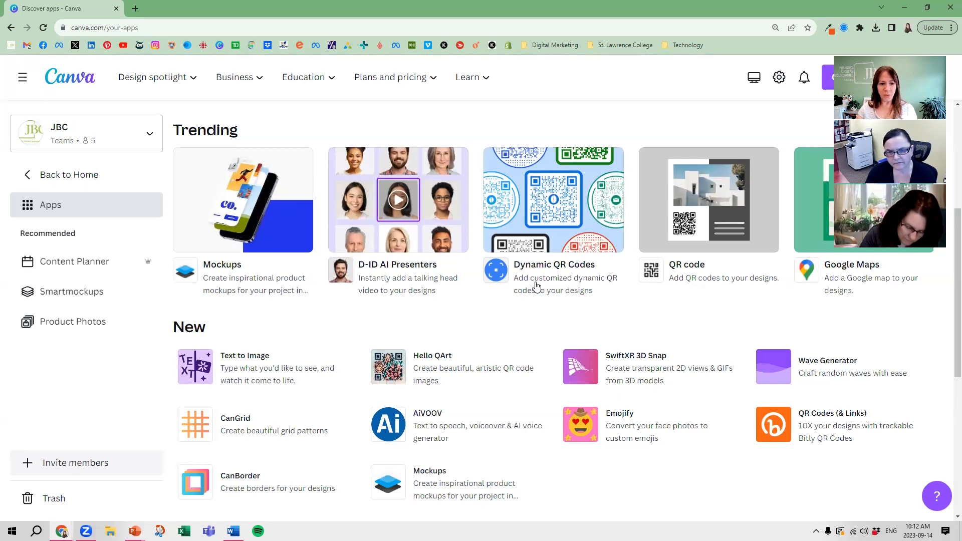
pyautogui.scroll(-1, 536, 286)
pyautogui.scroll(-6, 536, 285)
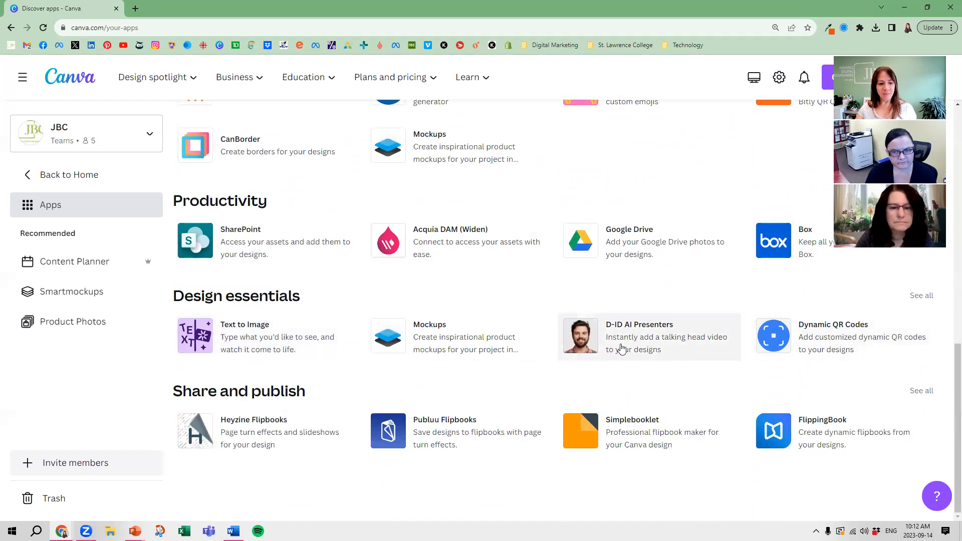
pyautogui.scroll(4, 625, 347)
pyautogui.scroll(7, 626, 346)
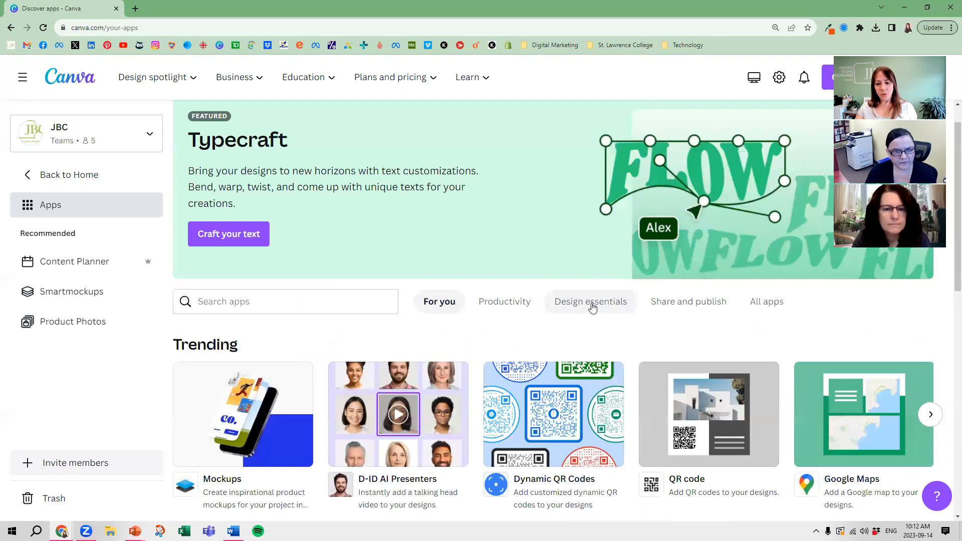
# Show the Design essentials apps, view the details of the Pexels app, and browse the rest of the category.
pyautogui.click(614, 307)
pyautogui.scroll(-5, 569, 317)
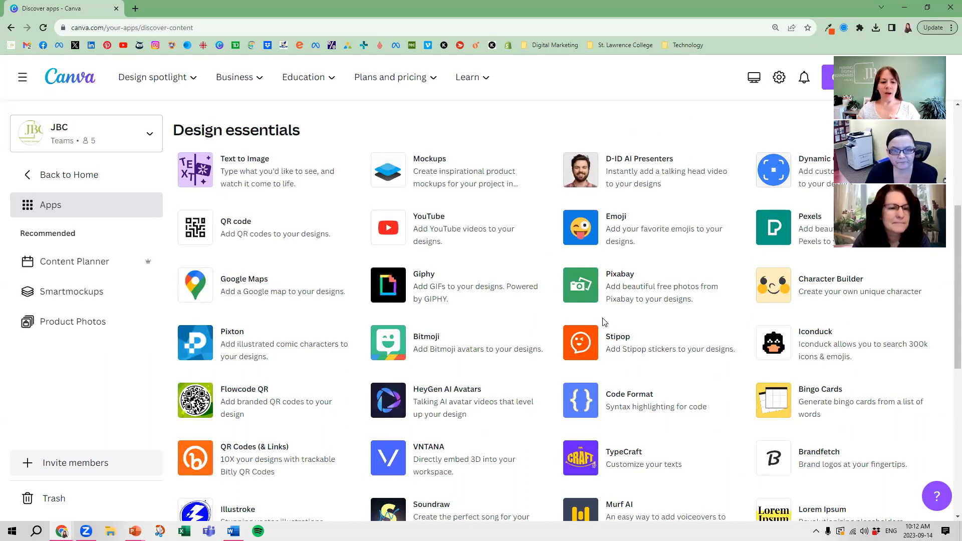
pyautogui.click(791, 231)
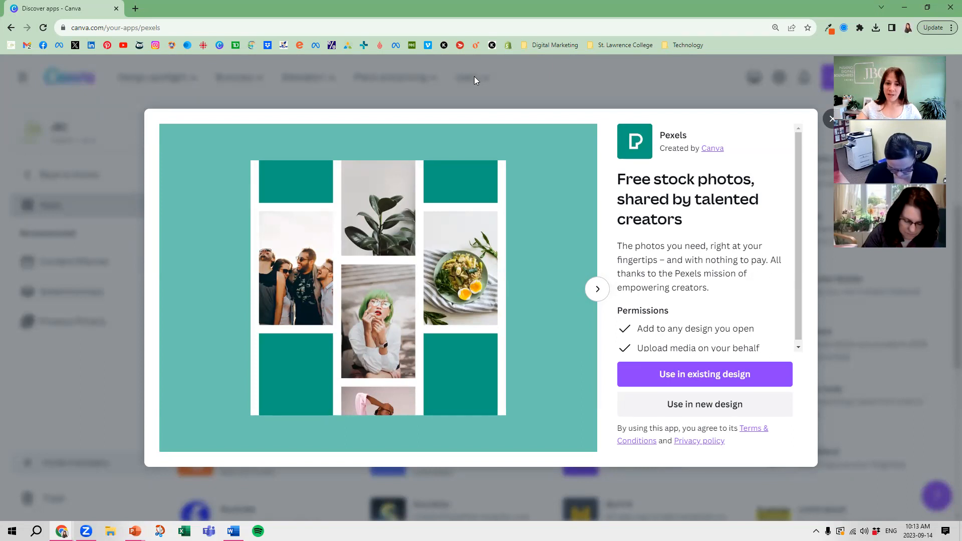
pyautogui.click(658, 80)
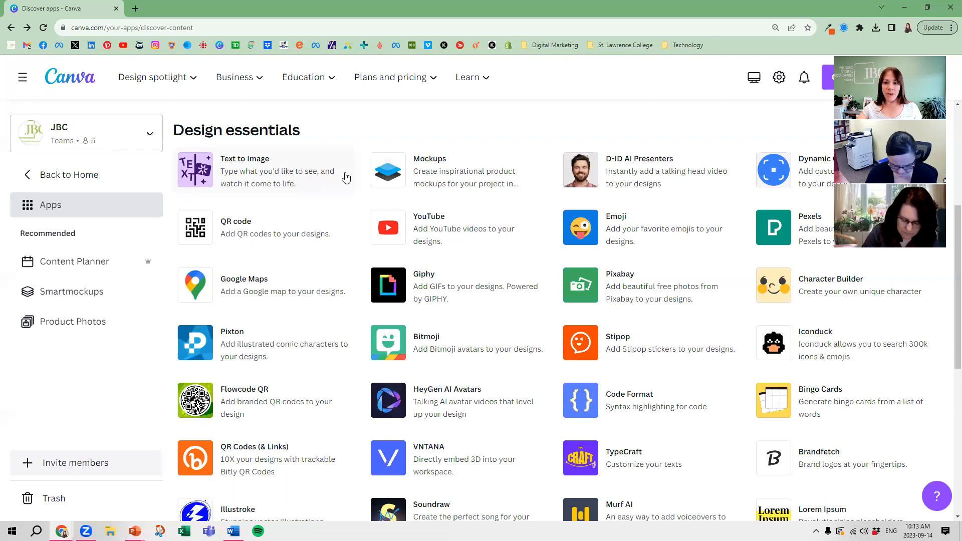
pyautogui.scroll(-1, 750, 270)
pyautogui.scroll(-4, 750, 270)
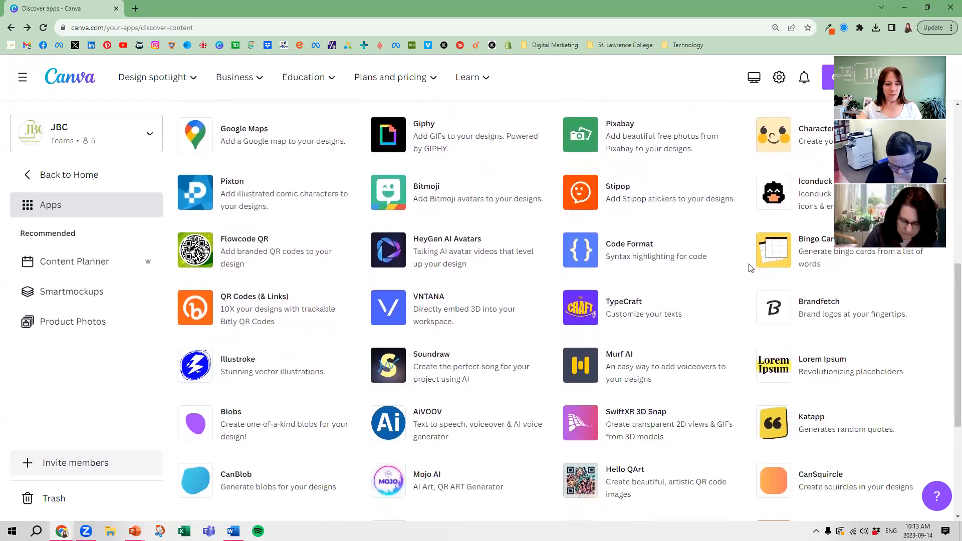
# Browse the remaining Design essentials apps, view the details of the QR code app, and close them.
pyautogui.scroll(-2, 789, 250)
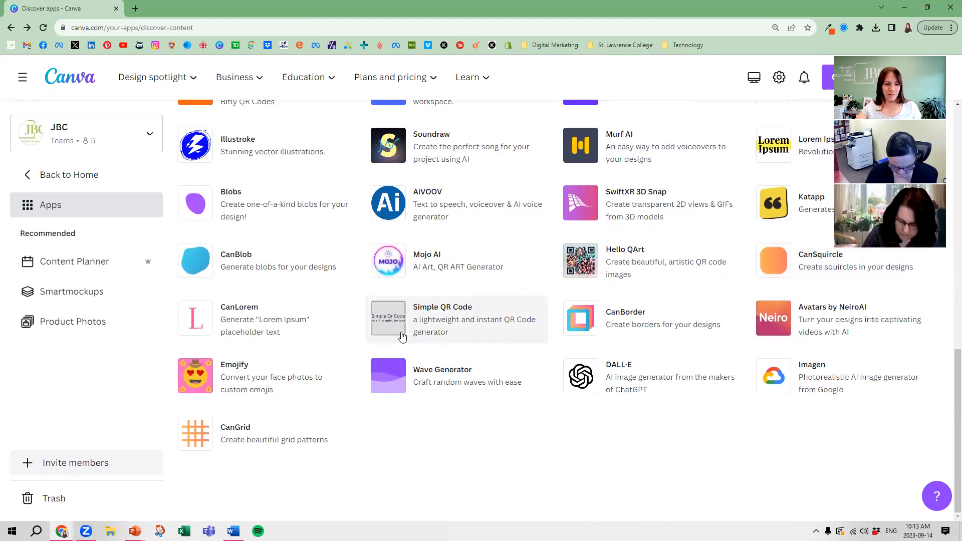
pyautogui.scroll(8, 299, 301)
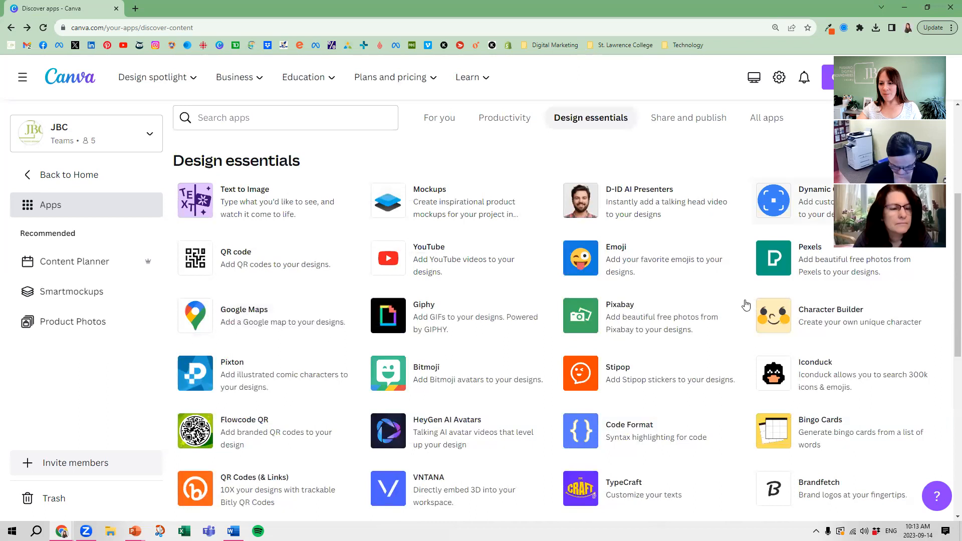
pyautogui.click(231, 260)
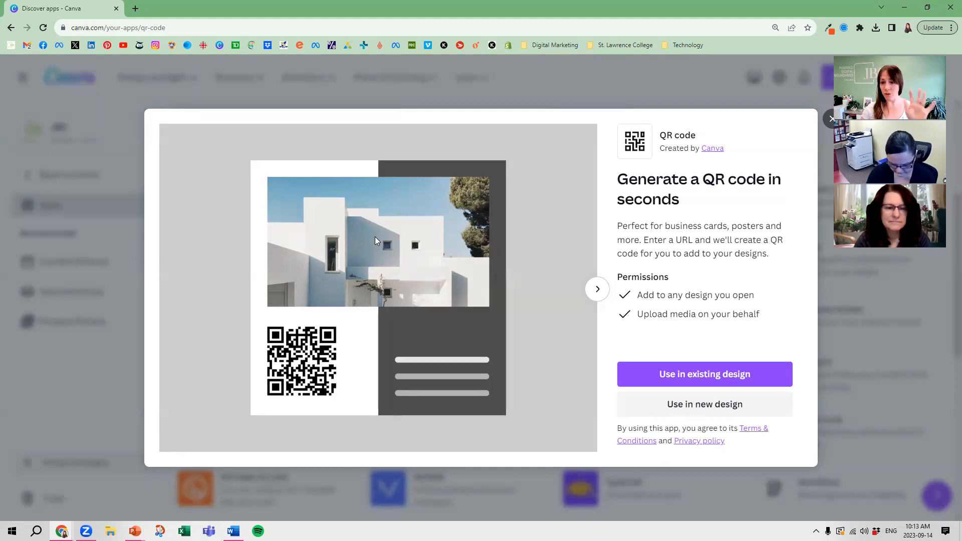
pyautogui.click(831, 121)
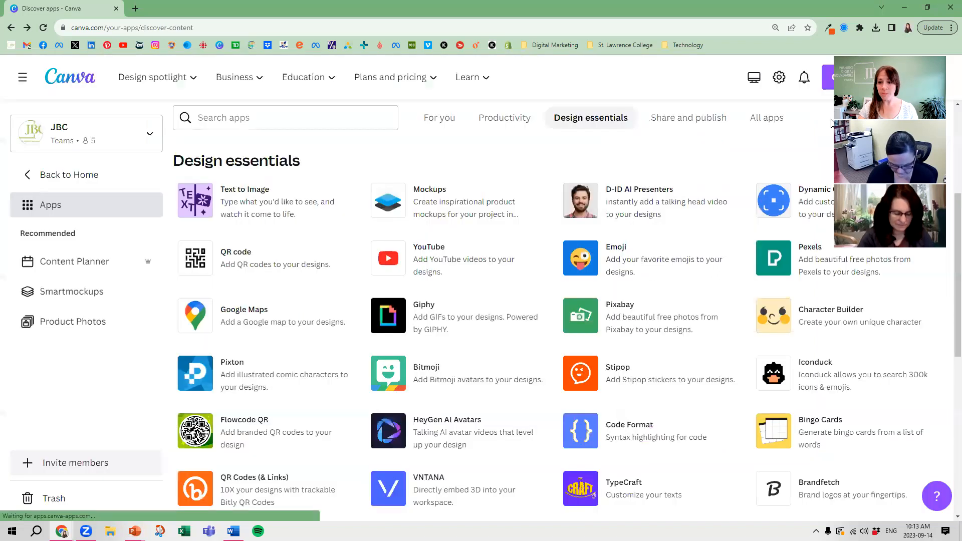
# Find the Bingo Cards app among the Design essentials and use it in a new Facebook Post (Landscape) design.
pyautogui.scroll(-1, 580, 118)
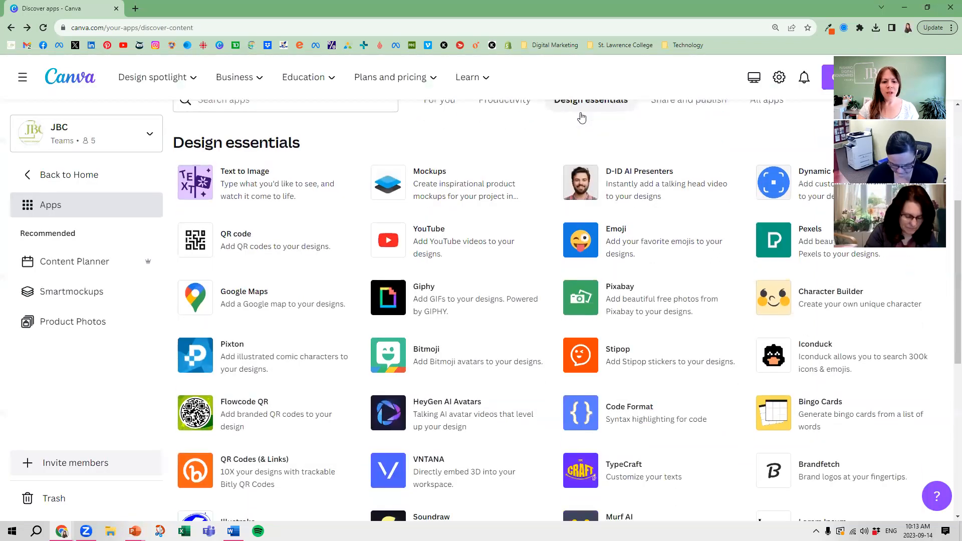
pyautogui.scroll(-2, 576, 246)
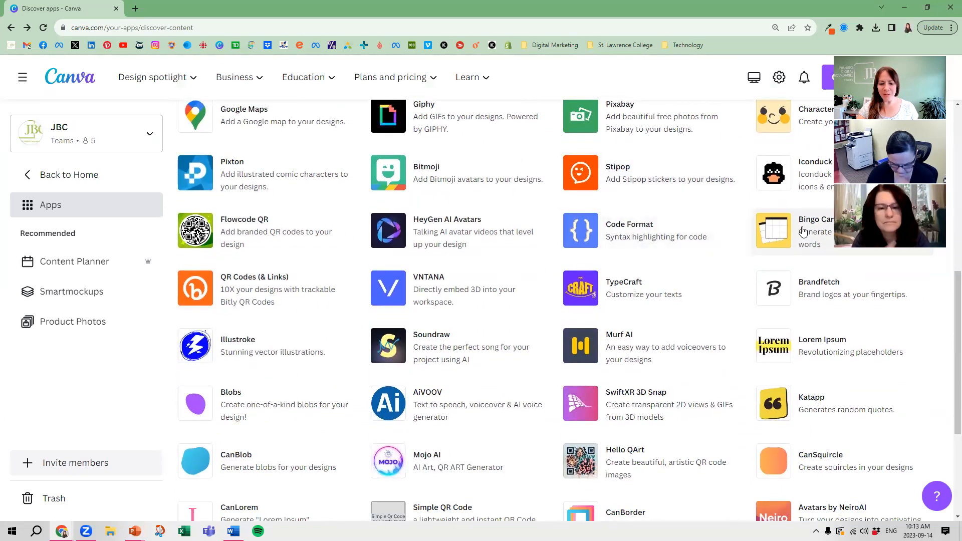
pyautogui.click(784, 235)
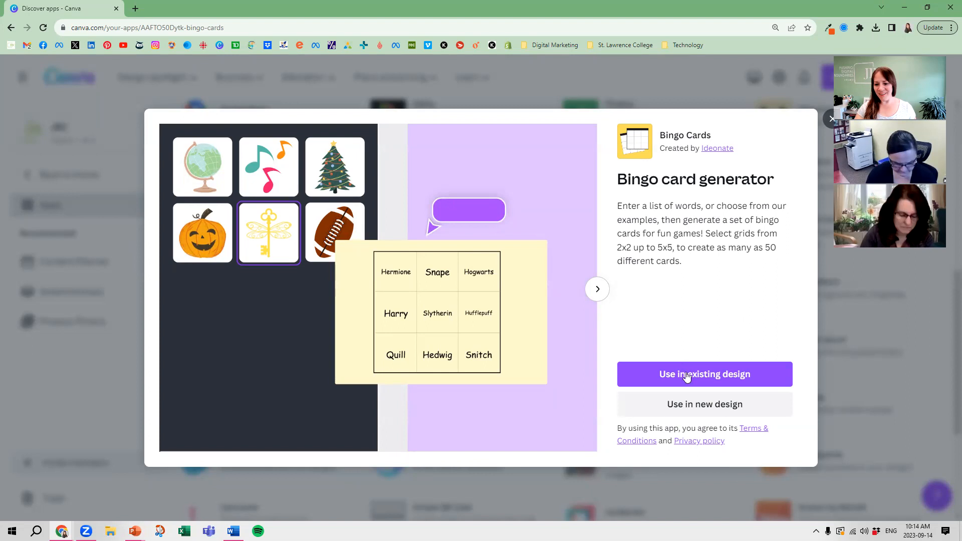
pyautogui.click(708, 379)
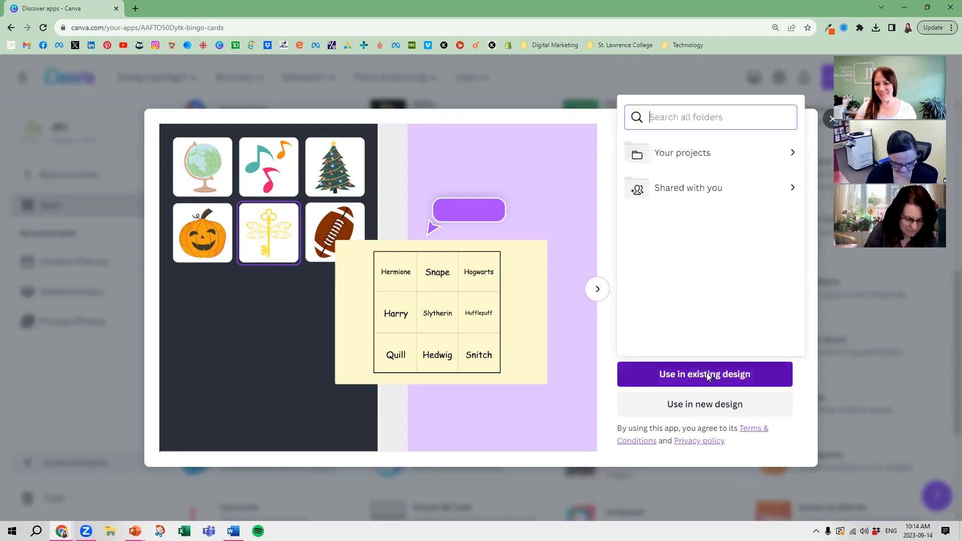
pyautogui.click(722, 415)
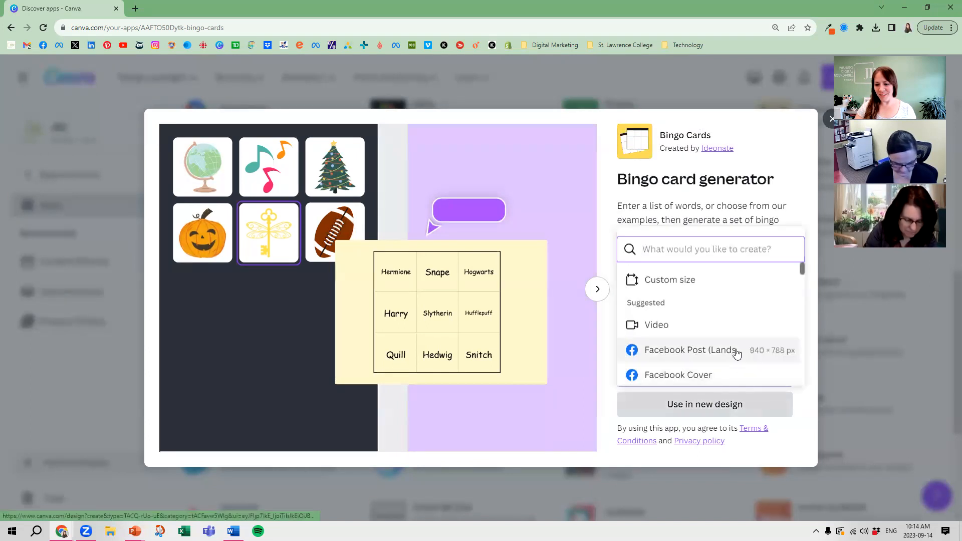
pyautogui.click(730, 350)
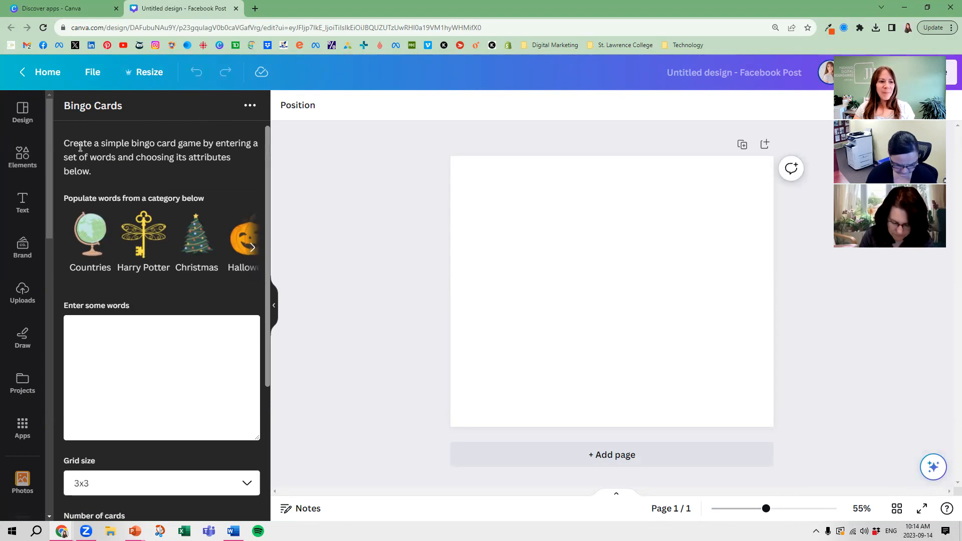
# Populate the bingo word list from the Halloween category and review the grid size, number of cards, font and gridlines settings.
pyautogui.click(252, 247)
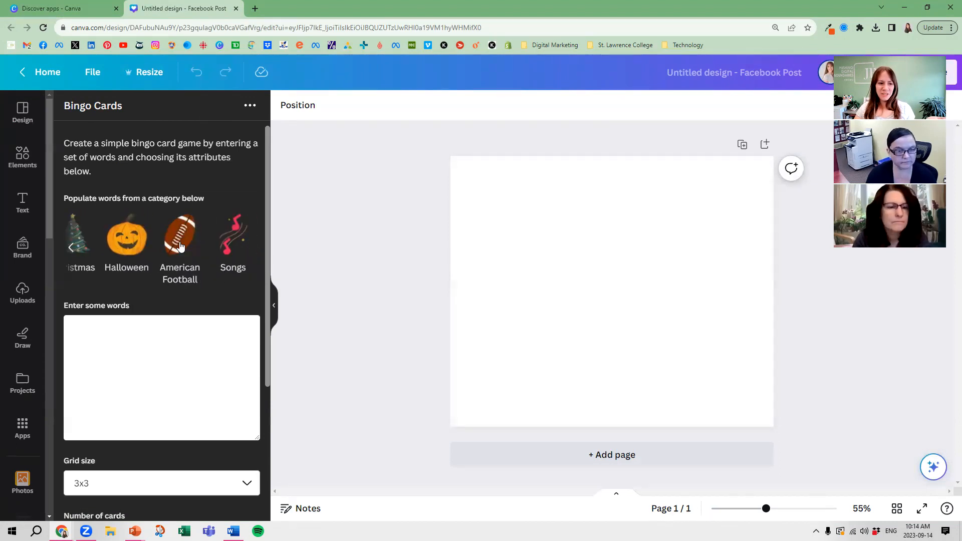
pyautogui.click(122, 245)
pyautogui.scroll(-1, 138, 323)
pyautogui.scroll(-2, 139, 359)
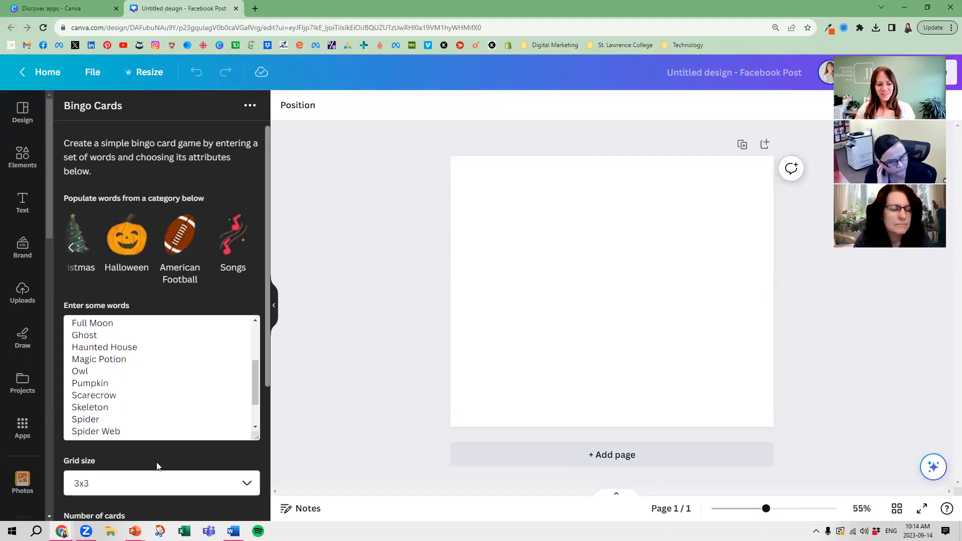
pyautogui.scroll(-1, 157, 459)
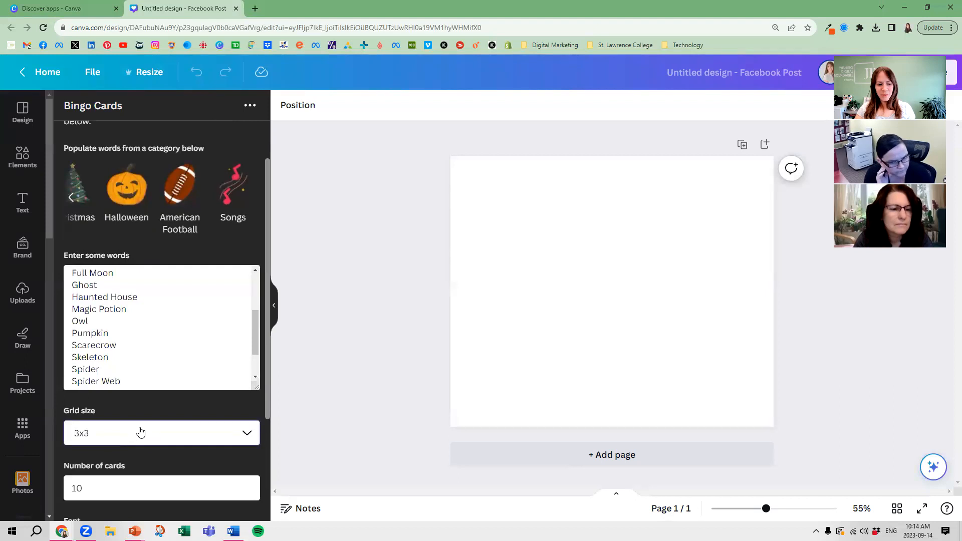
pyautogui.scroll(-1, 139, 436)
pyautogui.scroll(-2, 136, 438)
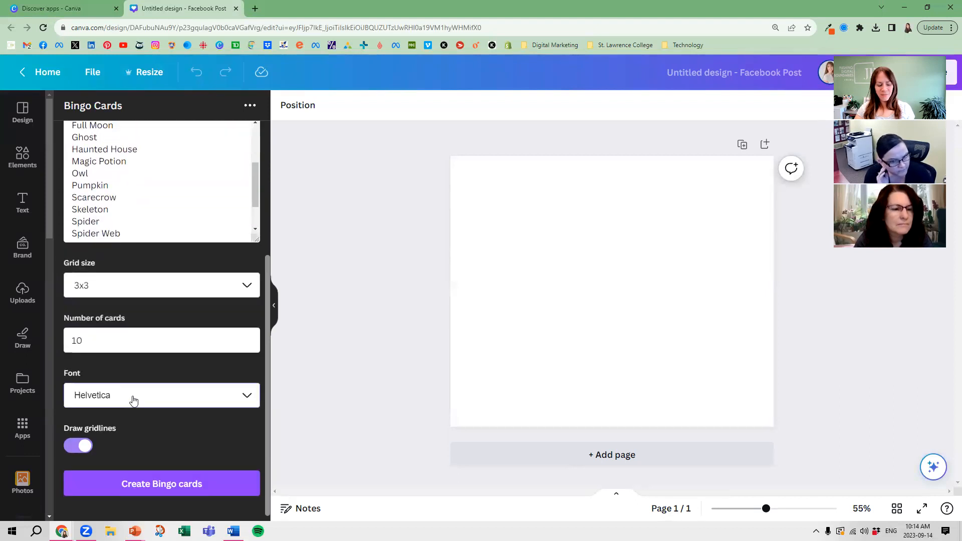
# Create the bingo cards, add Card 1 to the page, and look through the other generated cards.
pyautogui.click(181, 486)
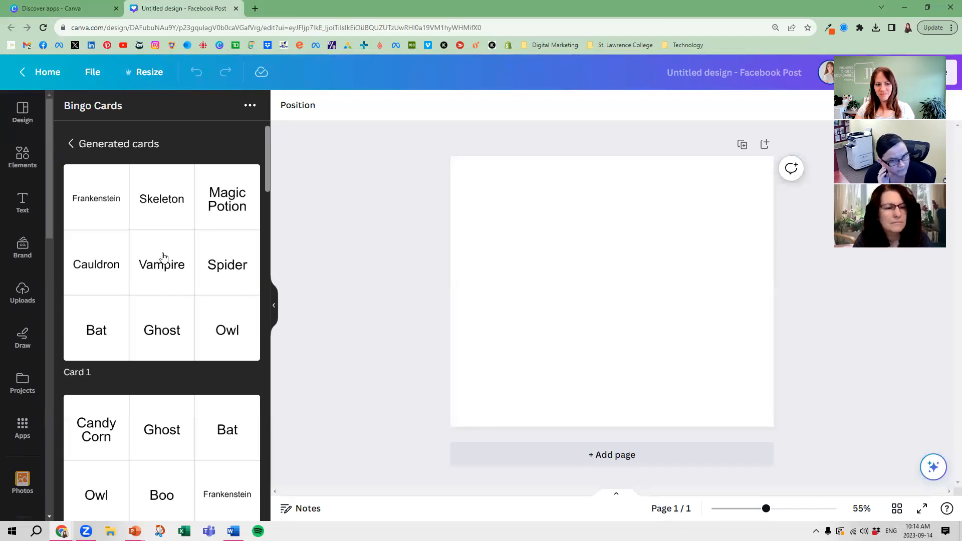
pyautogui.click(164, 257)
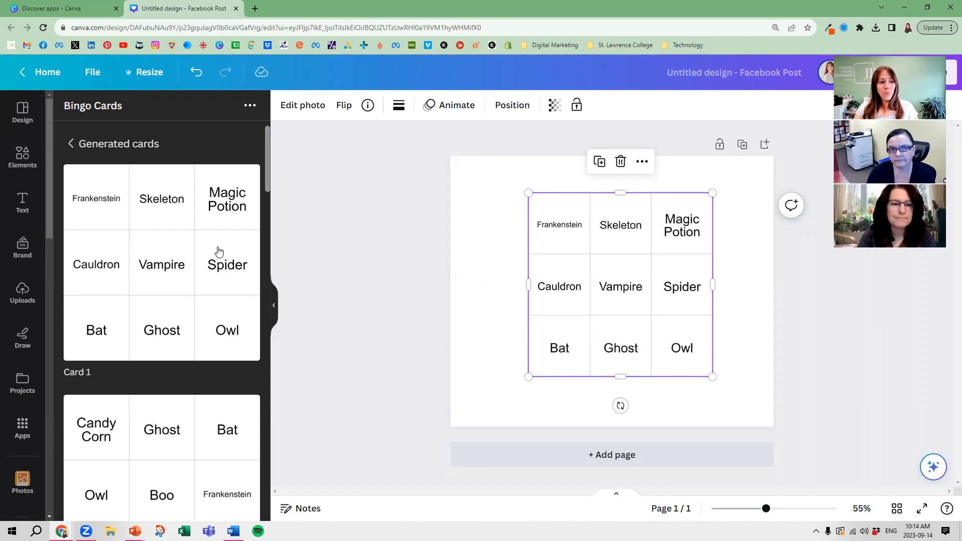
pyautogui.scroll(-20, 218, 250)
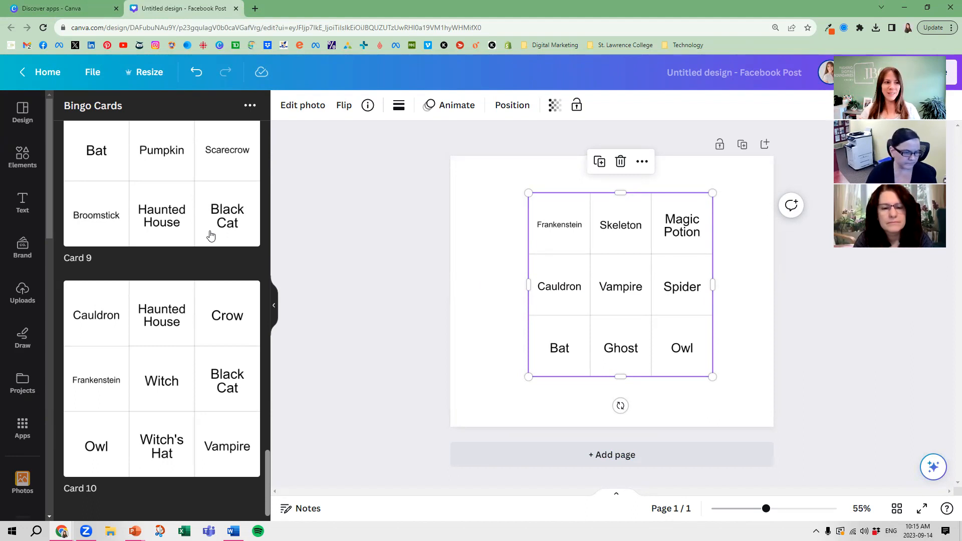
# Leave the bingo design for the home page, reopen Apps, and look through the Design essentials category.
pyautogui.click(35, 71)
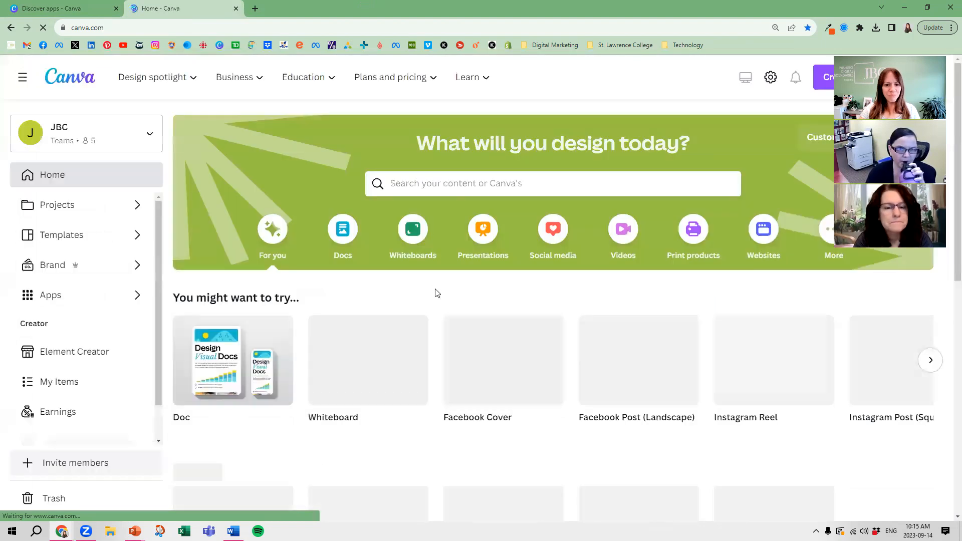
pyautogui.click(53, 296)
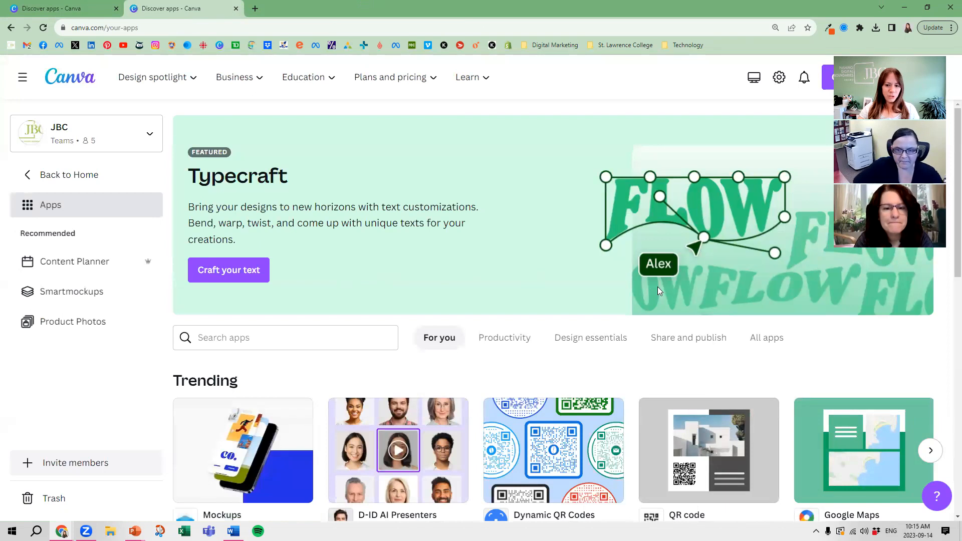
pyautogui.scroll(-2, 658, 291)
pyautogui.click(591, 249)
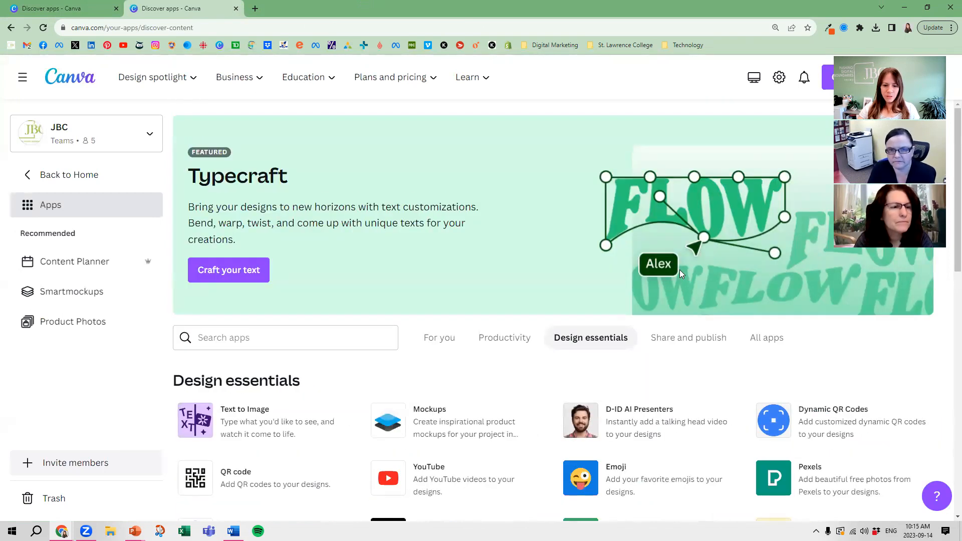
pyautogui.scroll(-3, 680, 273)
pyautogui.scroll(-8, 680, 278)
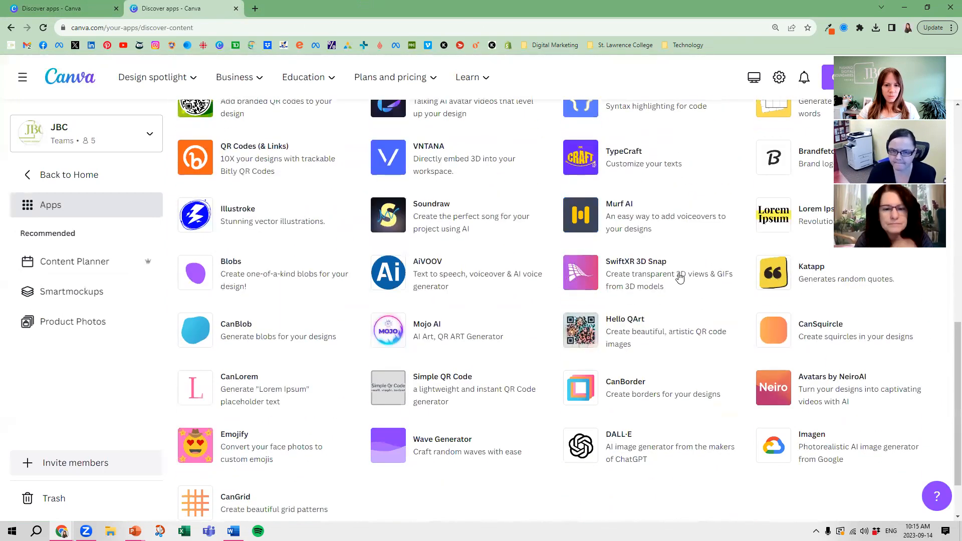
pyautogui.scroll(13, 632, 273)
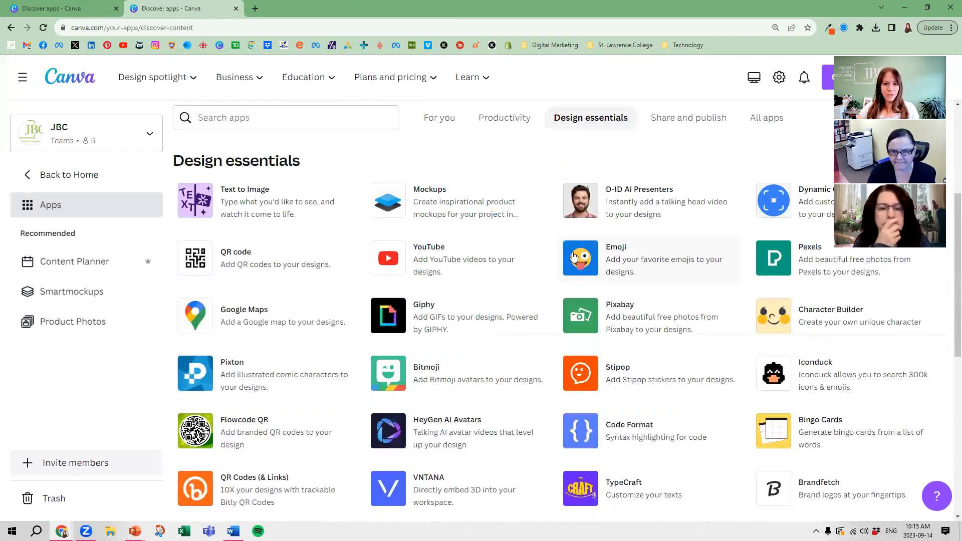
# Search the apps for "duo" and clear the search.
pyautogui.click(257, 332)
pyautogui.write('duo')
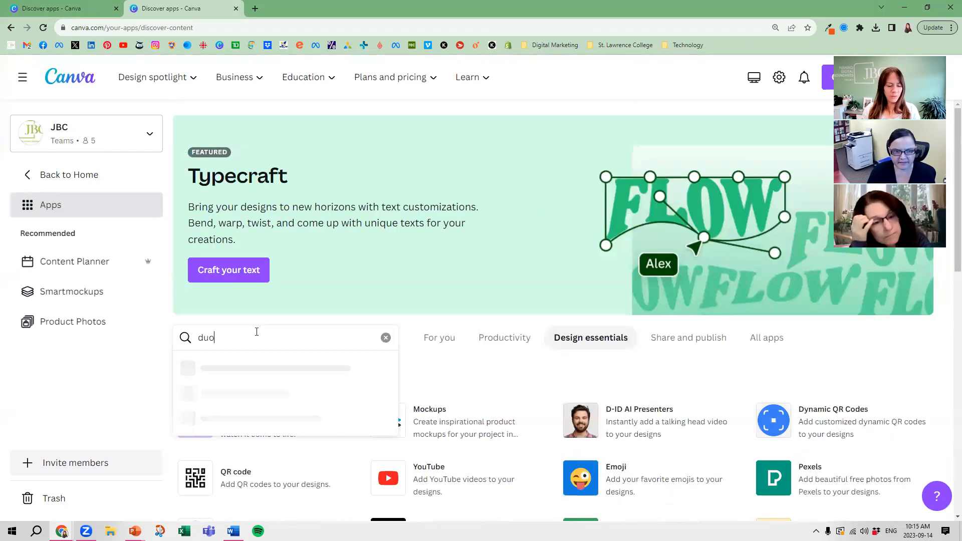
pyautogui.click(222, 368)
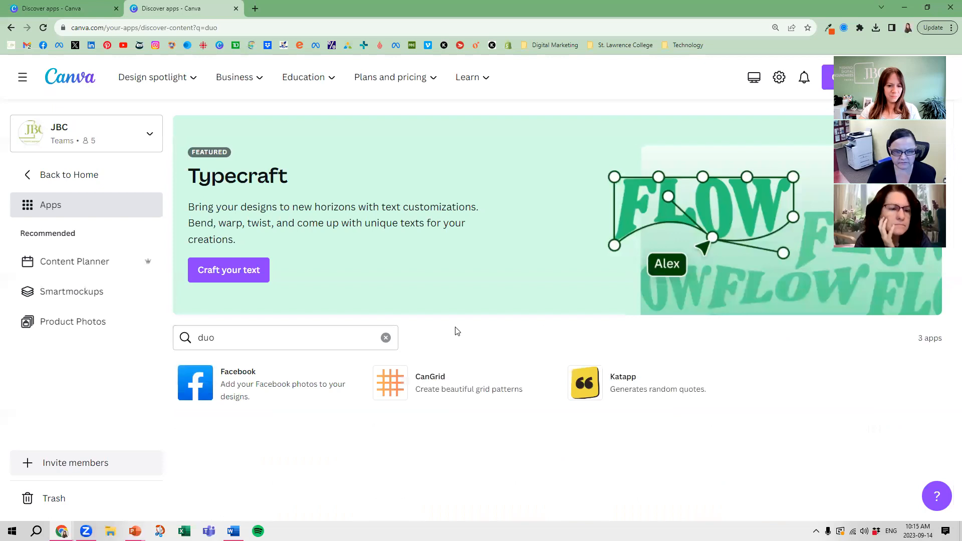
pyautogui.click(386, 337)
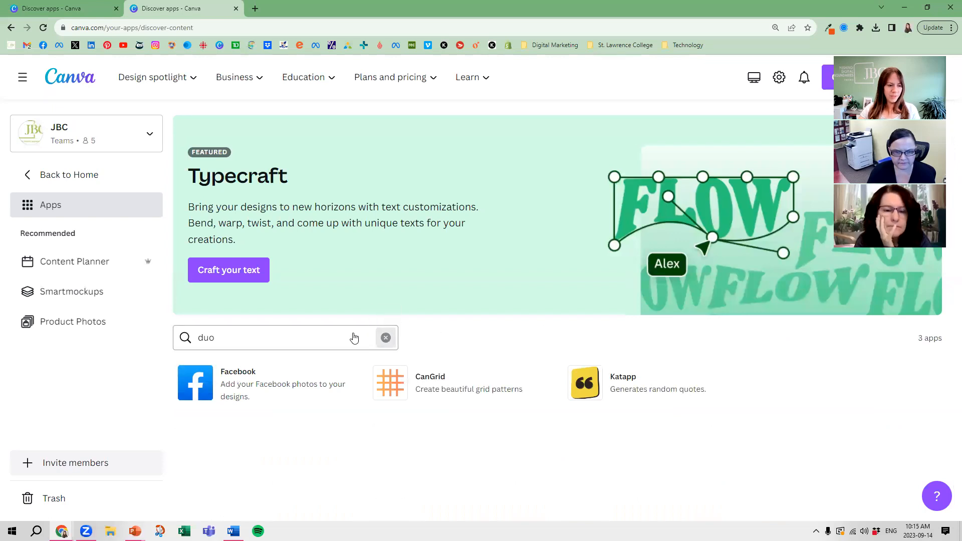
# Open Smartmockups and browse the Hoodies mockups in the Apparel category.
pyautogui.click(134, 292)
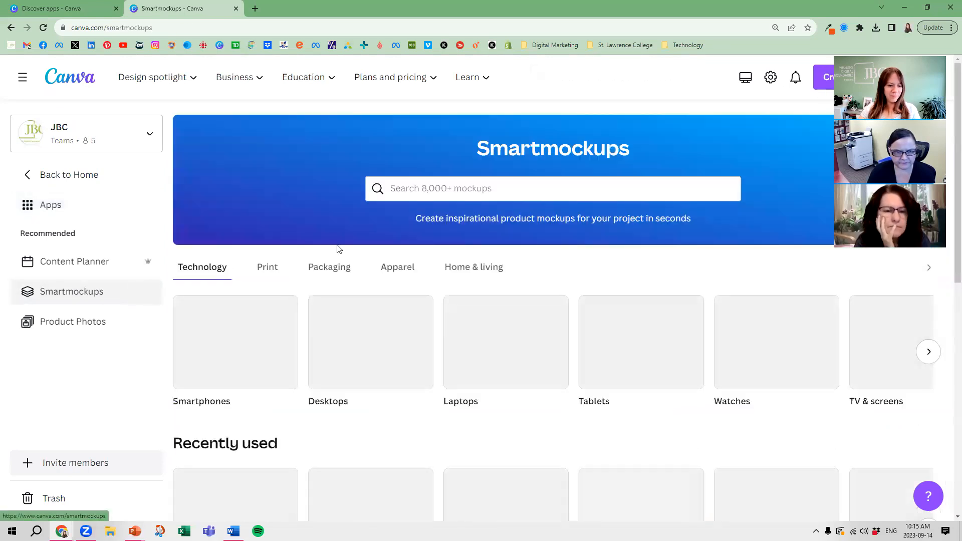
pyautogui.scroll(-1, 500, 228)
pyautogui.scroll(-1, 500, 228)
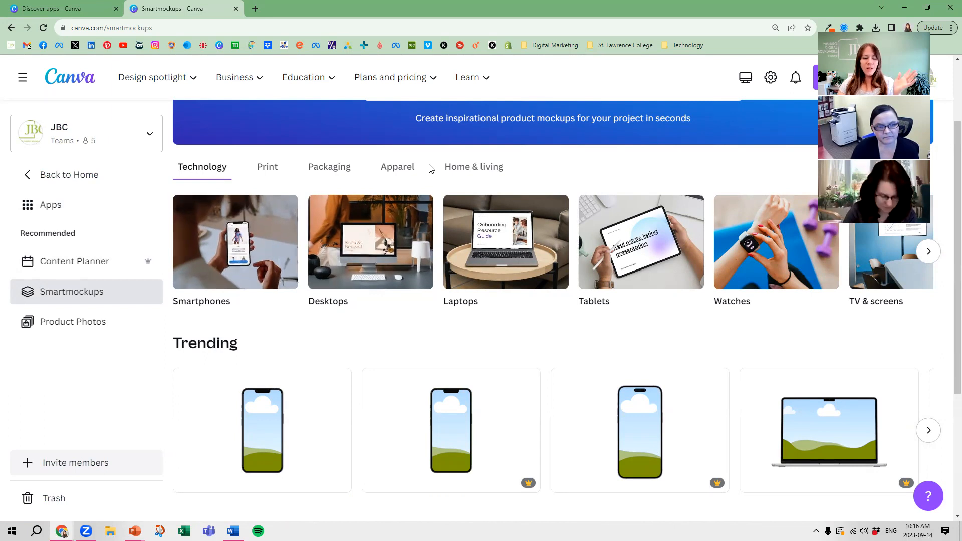
pyautogui.click(405, 167)
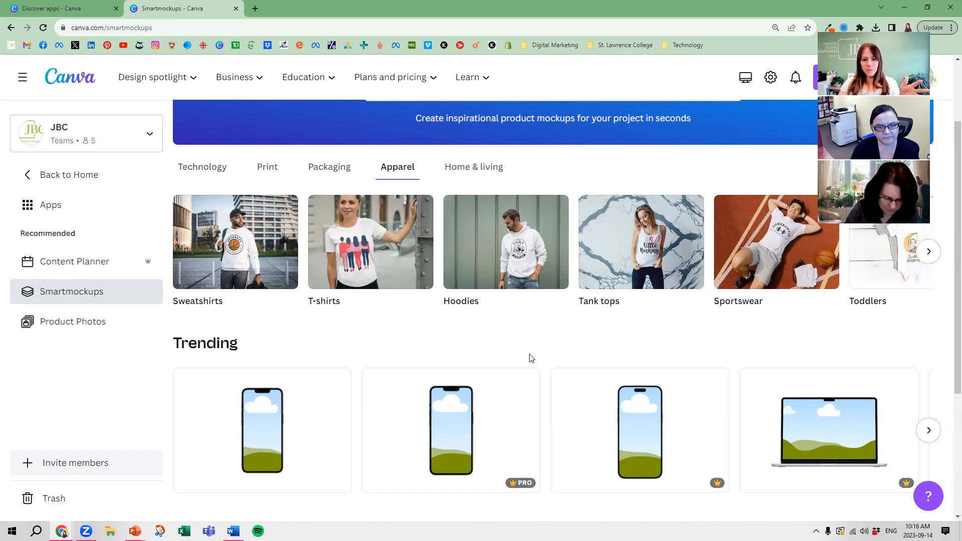
pyautogui.click(531, 284)
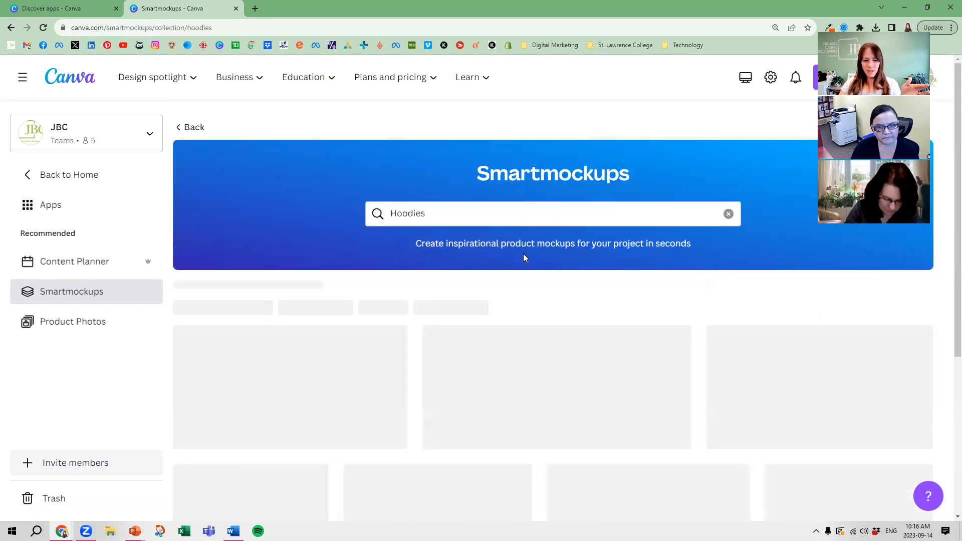
pyautogui.scroll(-3, 701, 355)
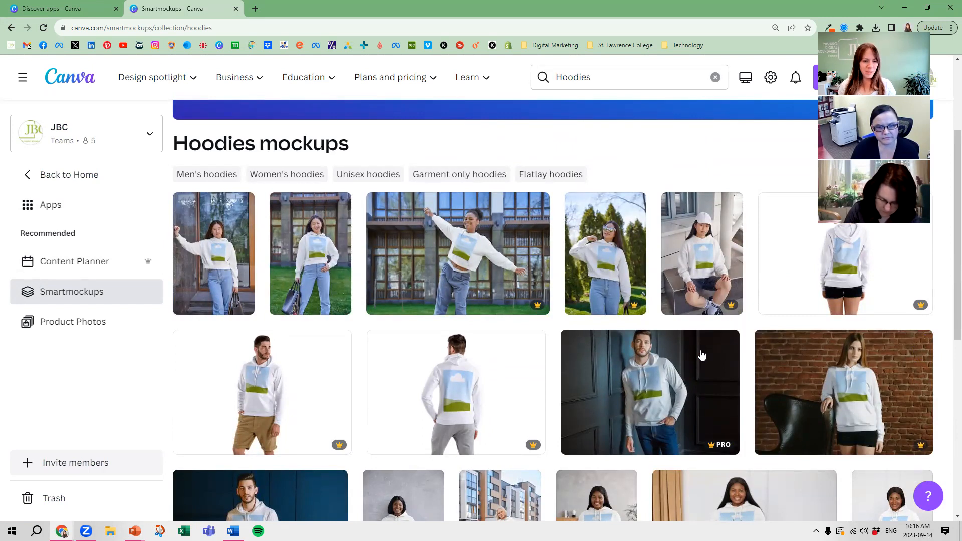
pyautogui.scroll(-1, 551, 331)
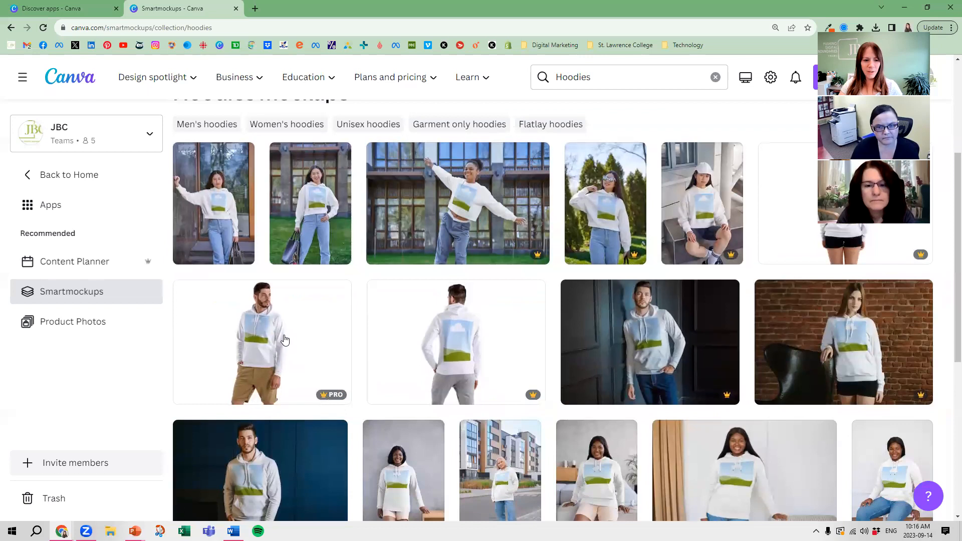
# Open the hoodie mockup of the man against the dark panelled wall and look through the uploads for an image.
pyautogui.click(644, 345)
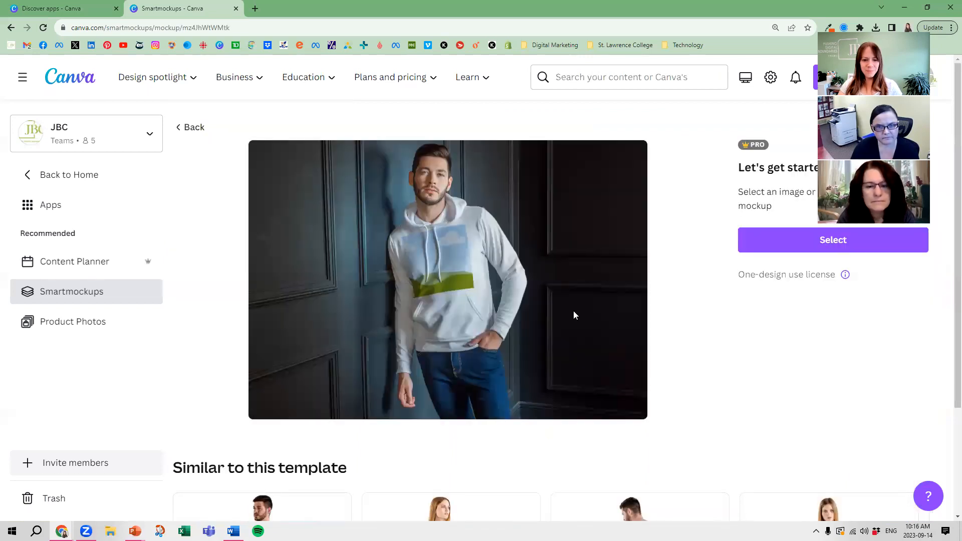
pyautogui.click(792, 245)
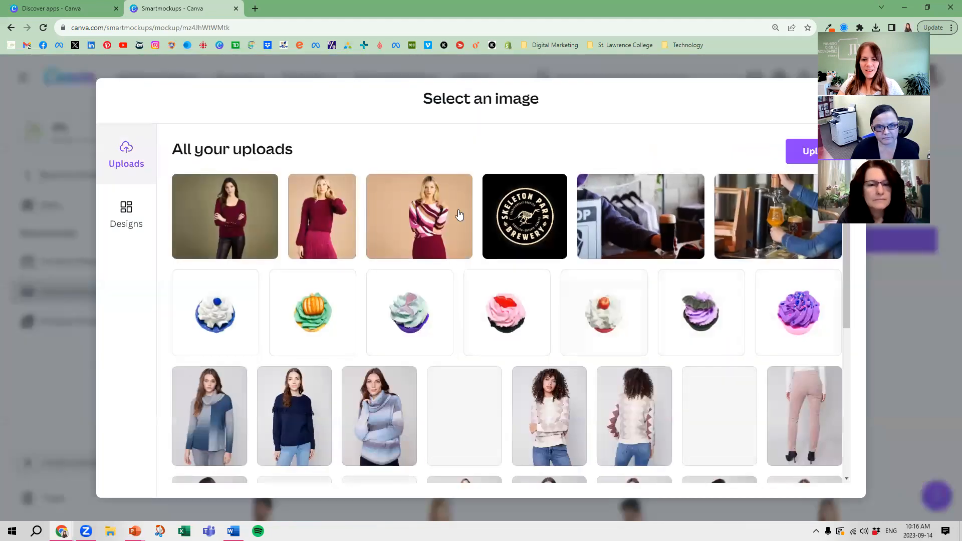
pyautogui.scroll(-5, 491, 308)
pyautogui.scroll(-10, 491, 308)
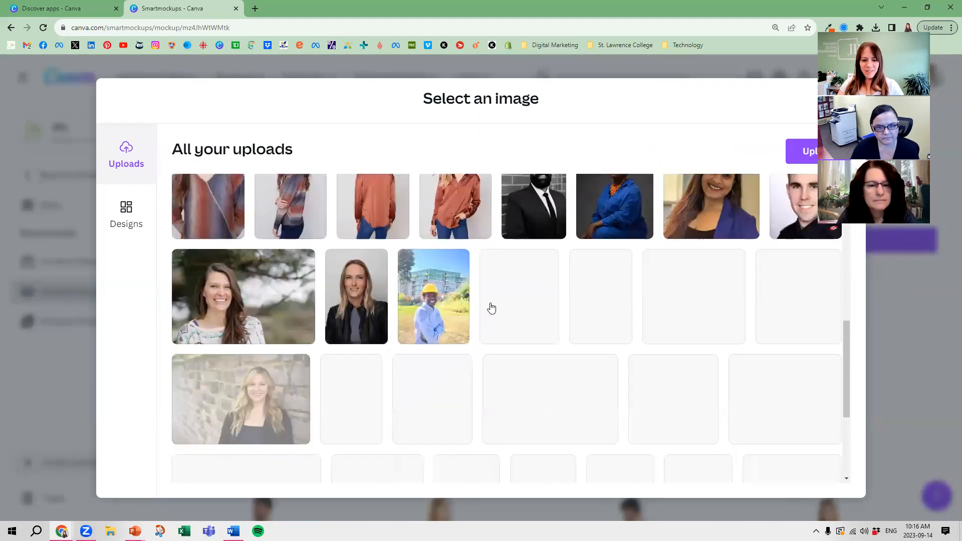
pyautogui.scroll(-5, 491, 307)
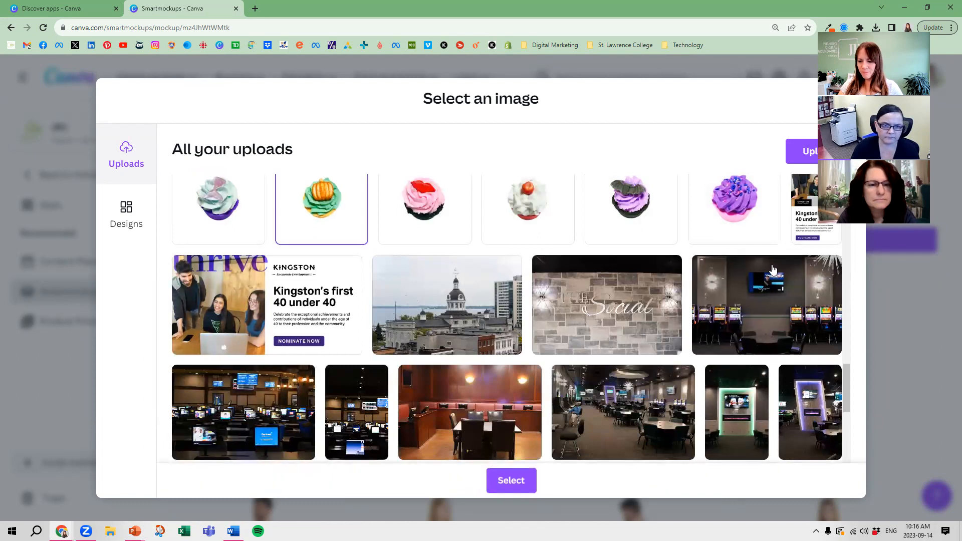
# Upload the image file 1 from the Desktop folder to the uploads, repeating the upload once.
pyautogui.click(800, 150)
pyautogui.click(518, 165)
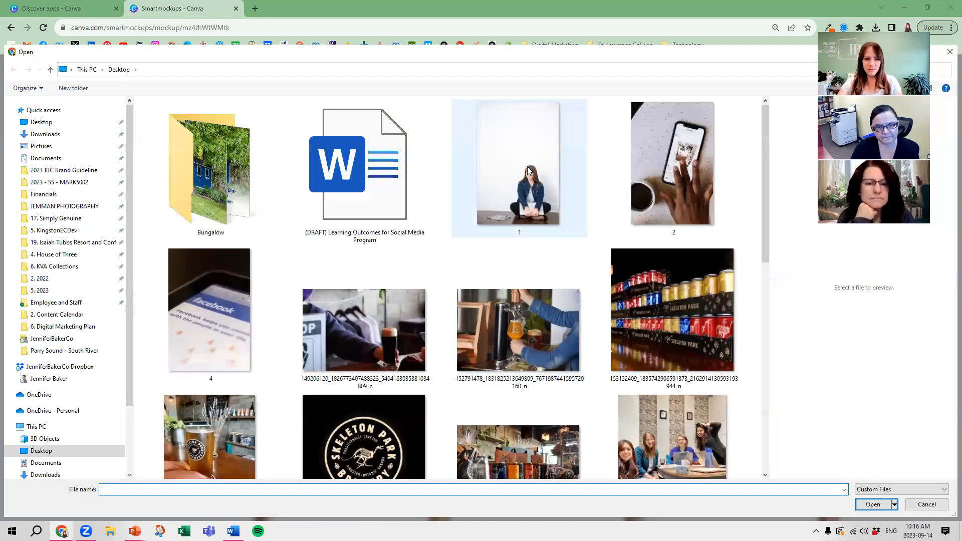
pyautogui.click(873, 504)
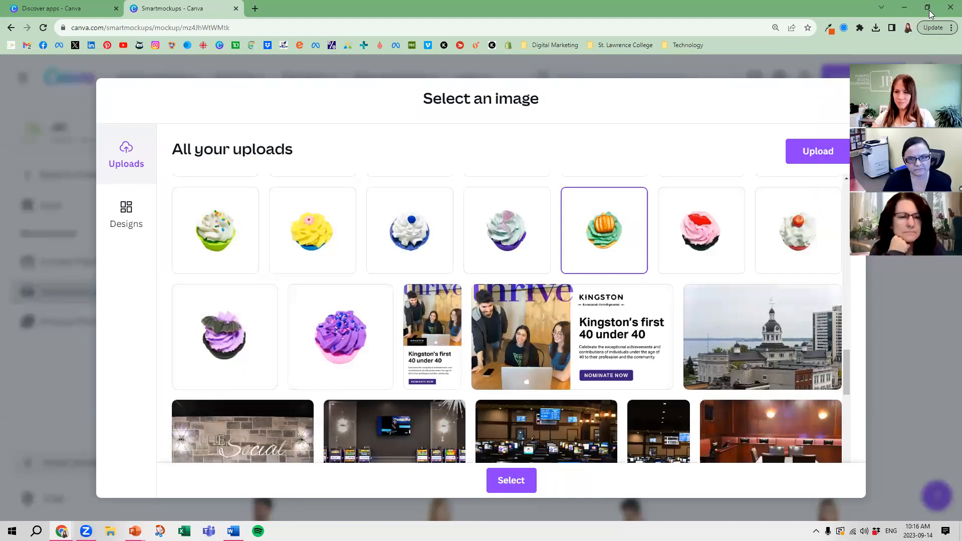
pyautogui.click(822, 151)
pyautogui.click(519, 165)
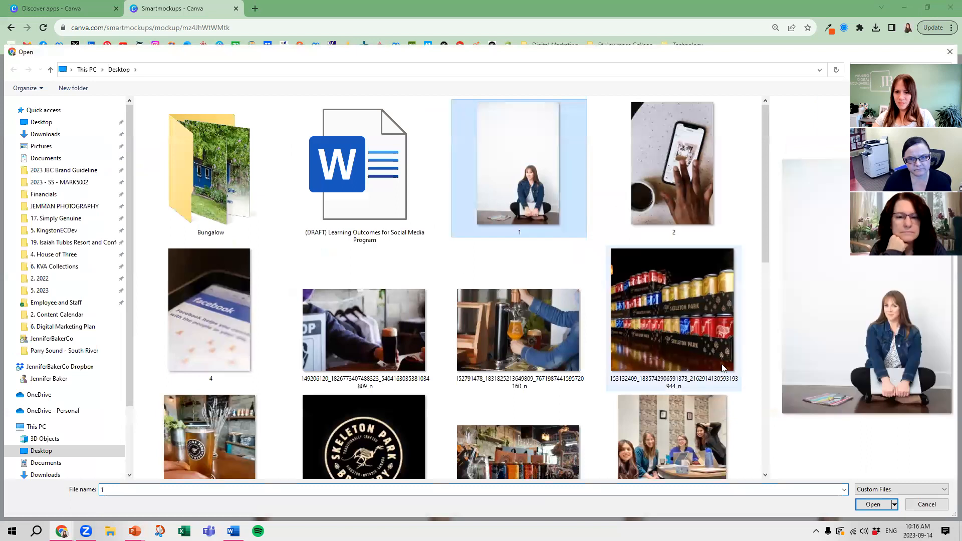
pyautogui.click(873, 504)
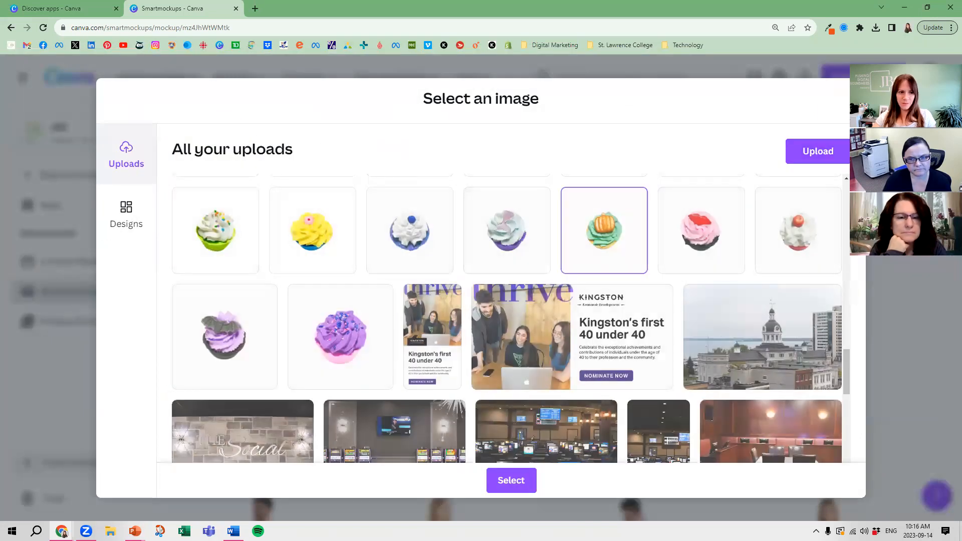
# Place the uploaded image 1 on the front of the hoodie mockup.
pyautogui.click(511, 481)
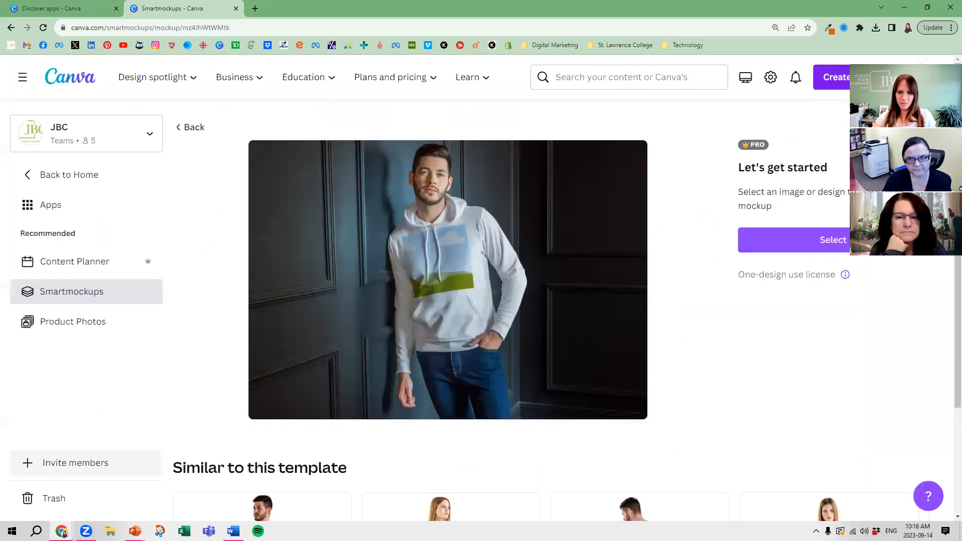
pyautogui.scroll(-3, 529, 258)
pyautogui.scroll(3, 529, 258)
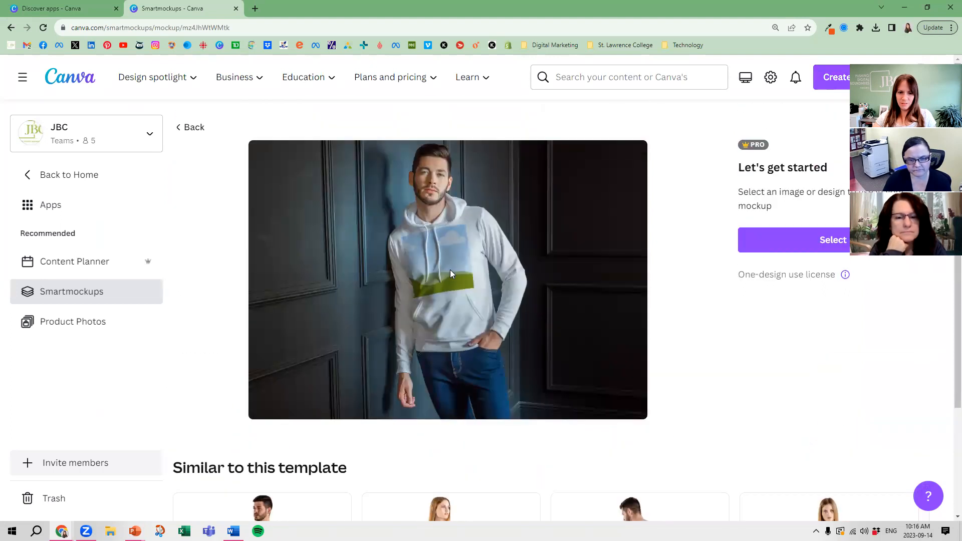
pyautogui.click(796, 241)
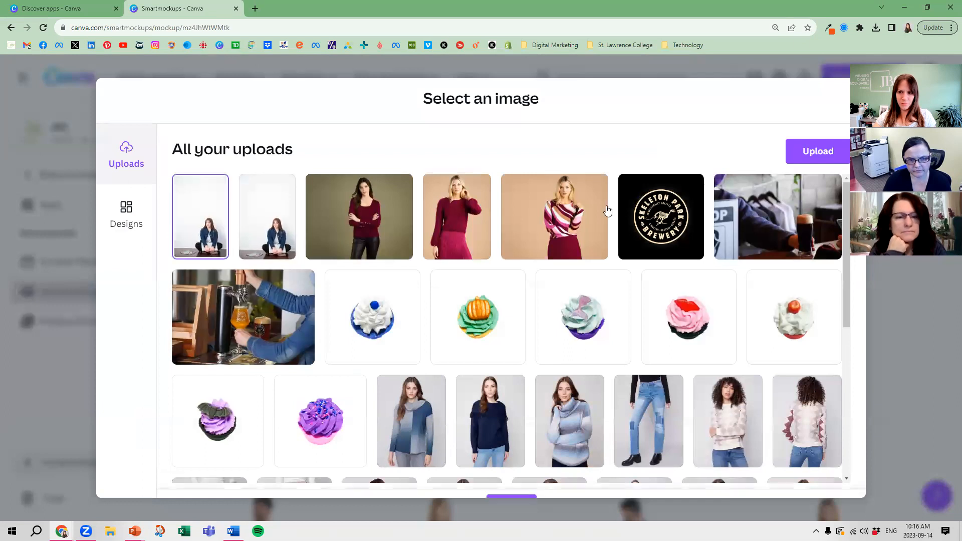
pyautogui.scroll(-10, 607, 211)
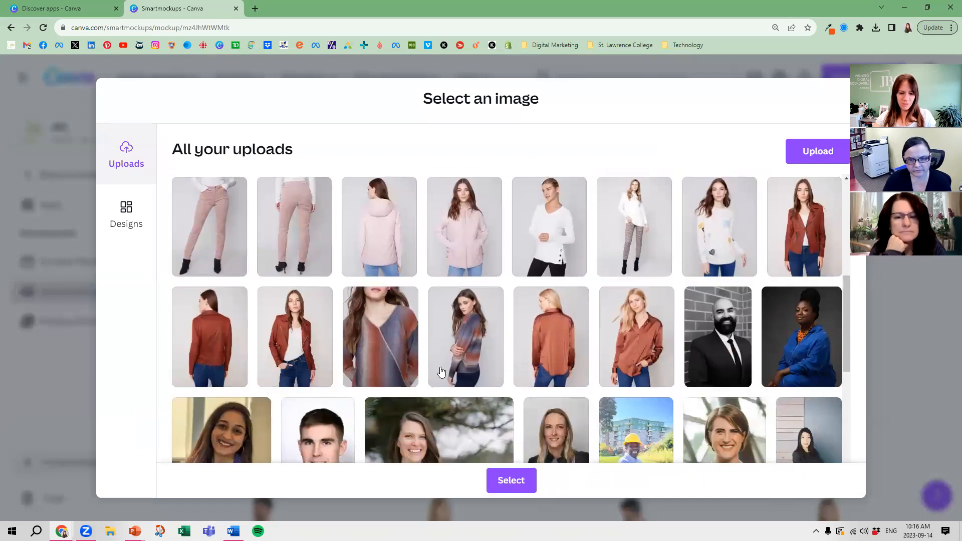
pyautogui.click(517, 471)
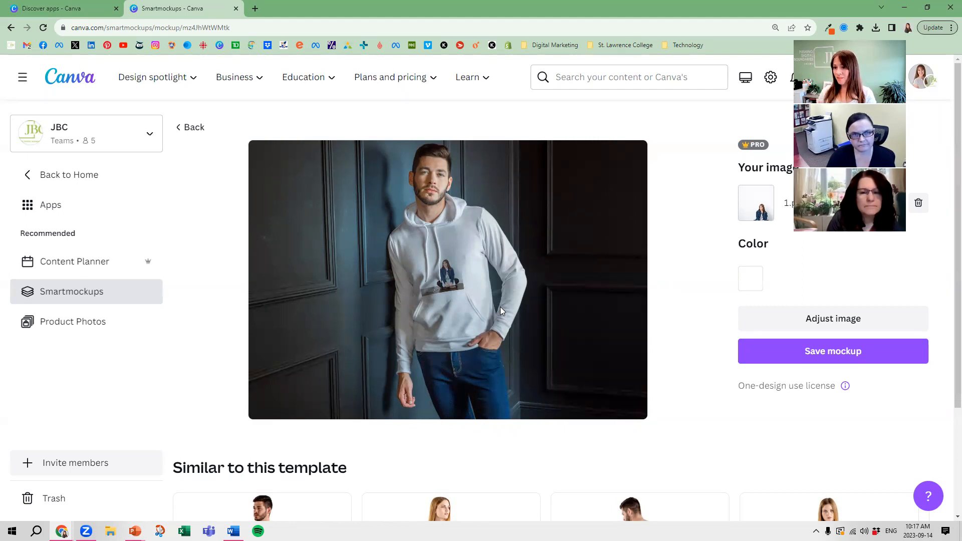
# Return to the Hoodies collection and look through the other hoodie mockups.
pyautogui.click(11, 28)
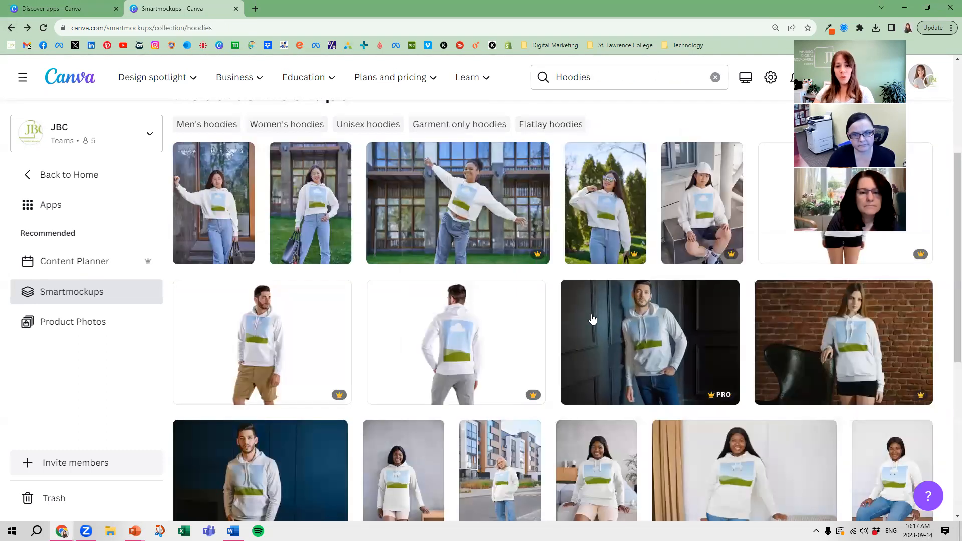
pyautogui.scroll(-8, 648, 295)
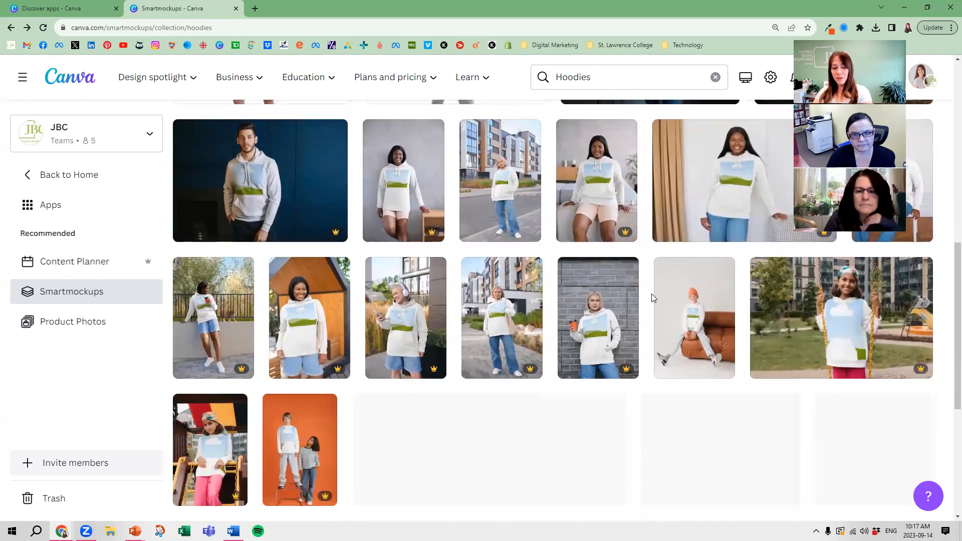
pyautogui.scroll(-4, 646, 287)
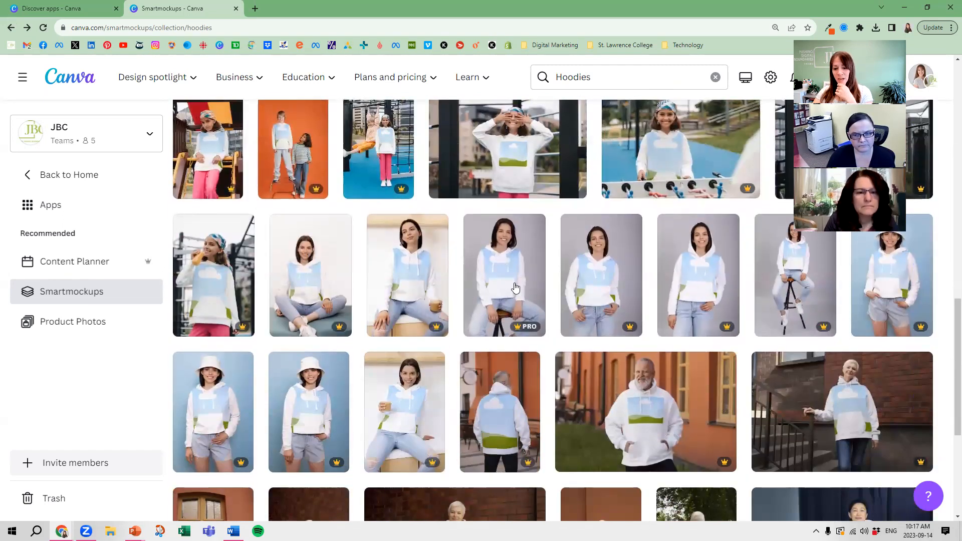
pyautogui.scroll(-10, 515, 286)
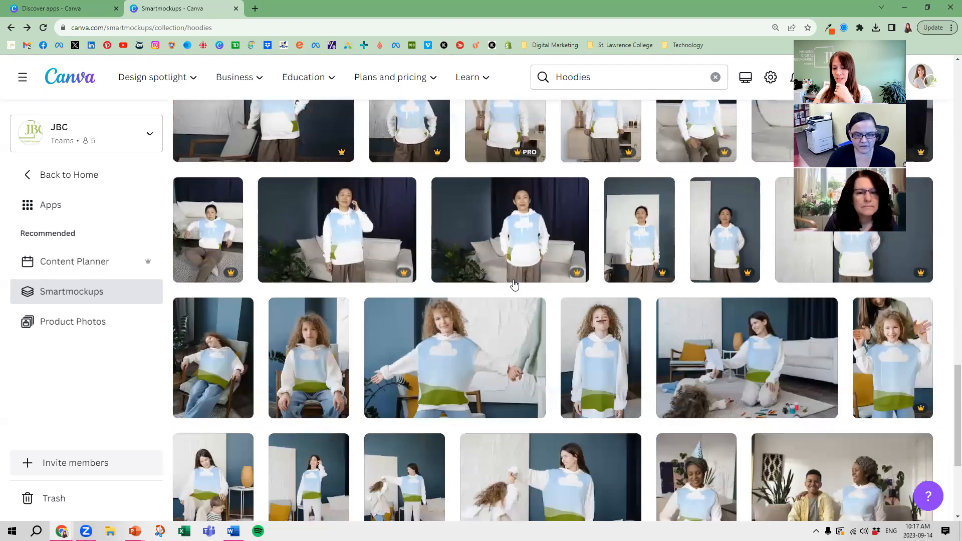
pyautogui.scroll(-10, 514, 284)
pyautogui.scroll(-10, 514, 285)
pyautogui.scroll(-5, 514, 284)
pyautogui.scroll(10, 514, 284)
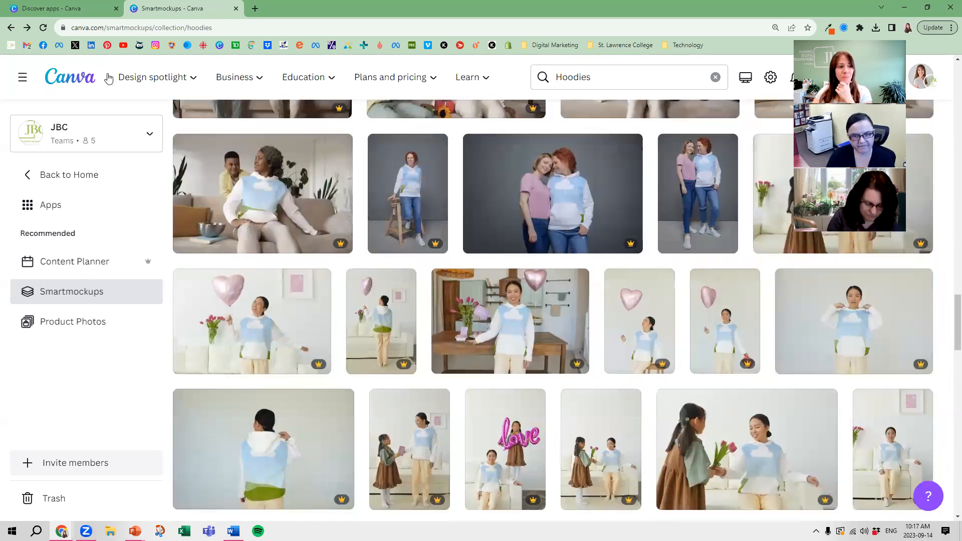
# Open the Smartphones mockup with the pastel notebooks and place the uploaded pumpkin cupcake image on the phone screen.
pyautogui.click(11, 28)
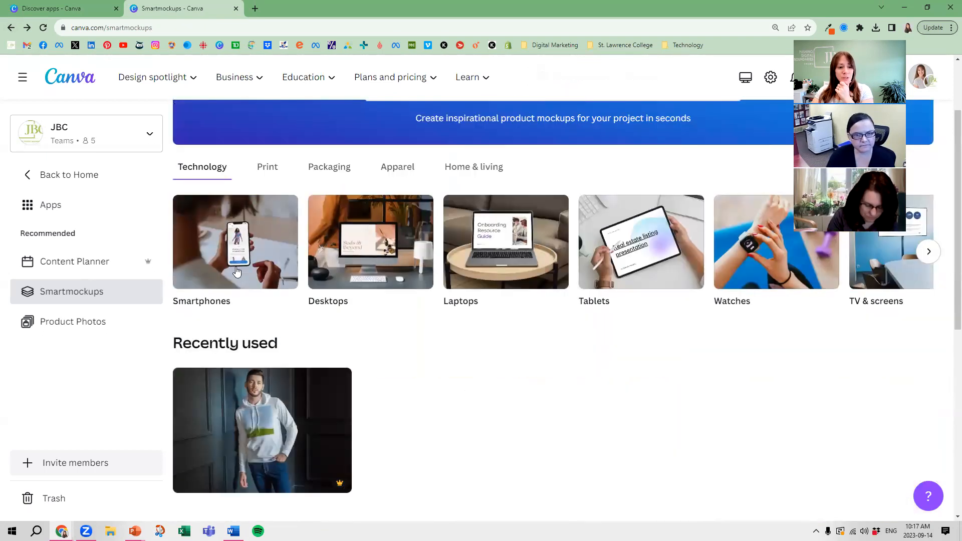
pyautogui.click(236, 251)
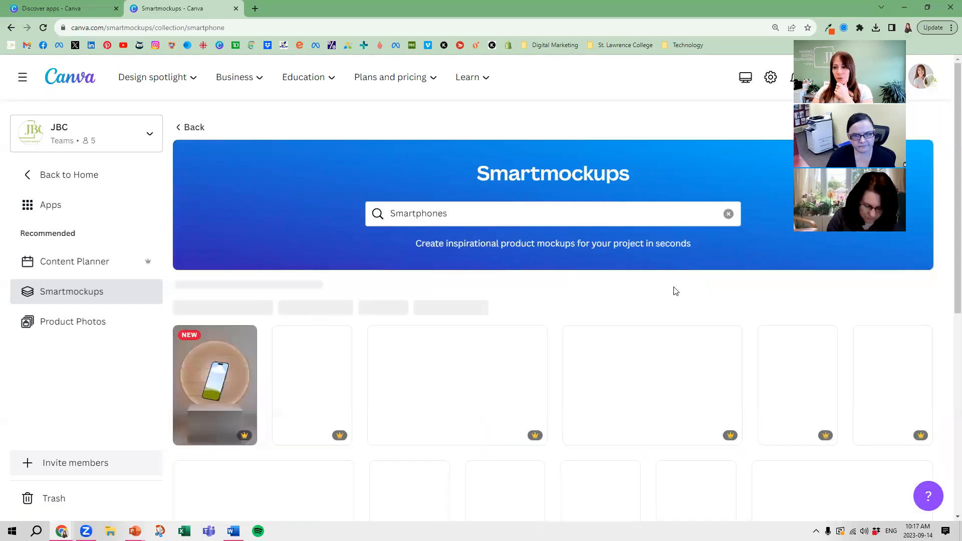
pyautogui.scroll(-3, 456, 348)
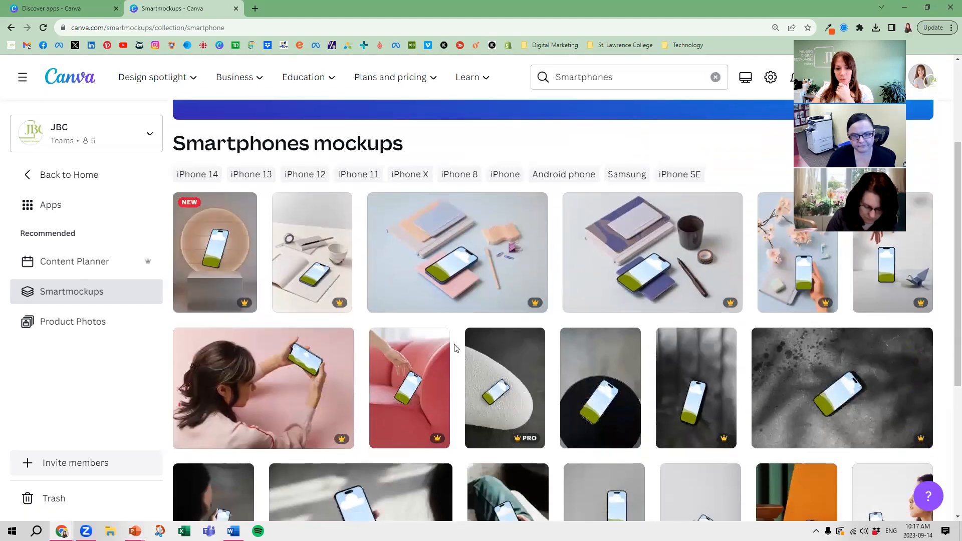
pyautogui.click(452, 271)
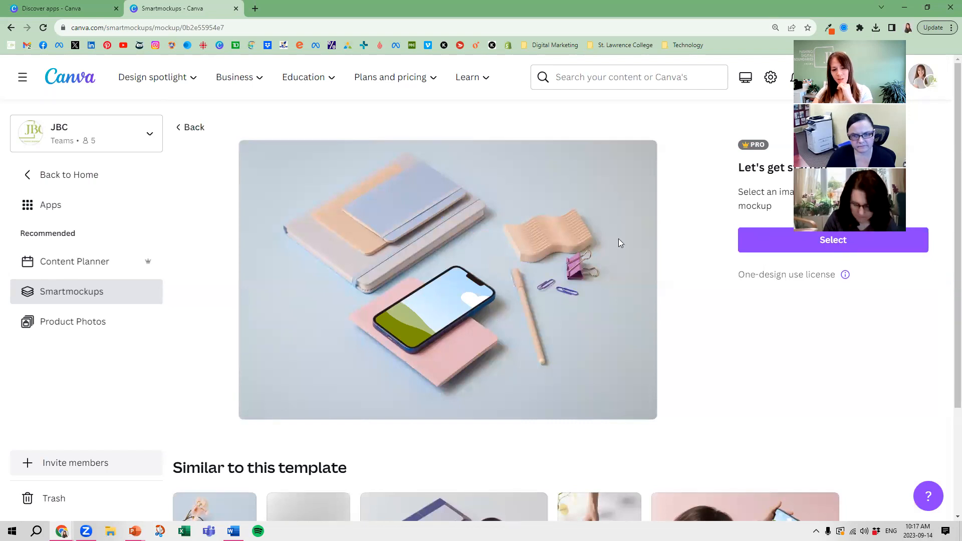
pyautogui.click(760, 245)
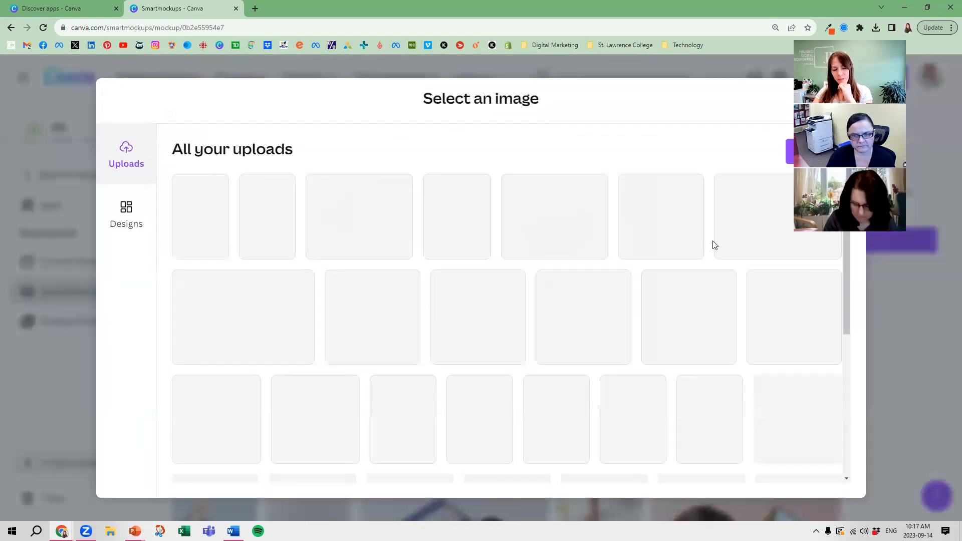
pyautogui.click(469, 326)
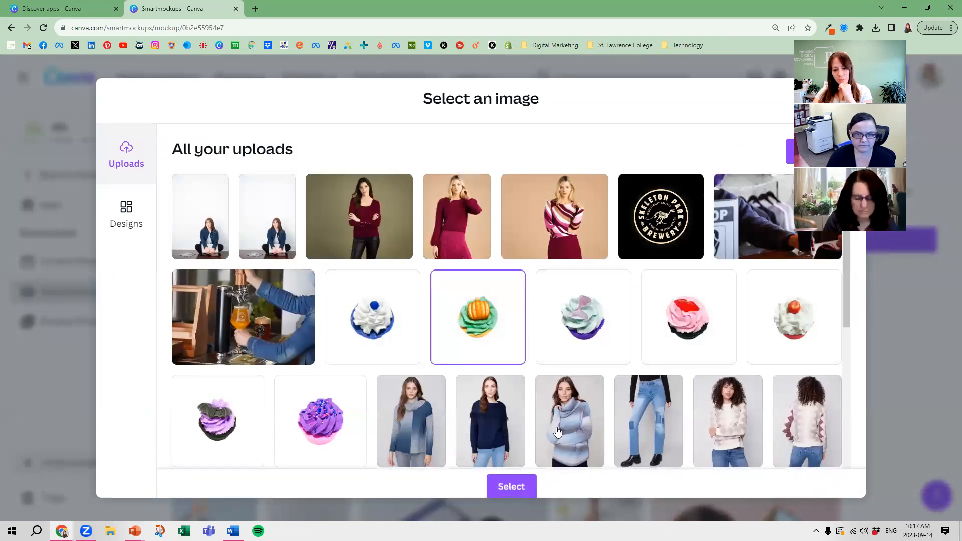
pyautogui.click(508, 480)
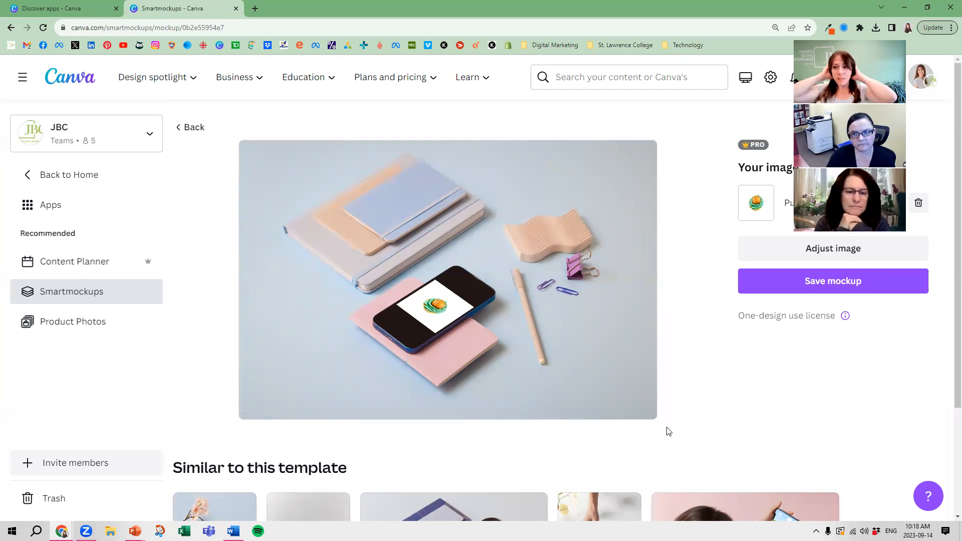
# Look through the other Smartphones mockups and switch to the PowerPoint slide show.
pyautogui.click(11, 27)
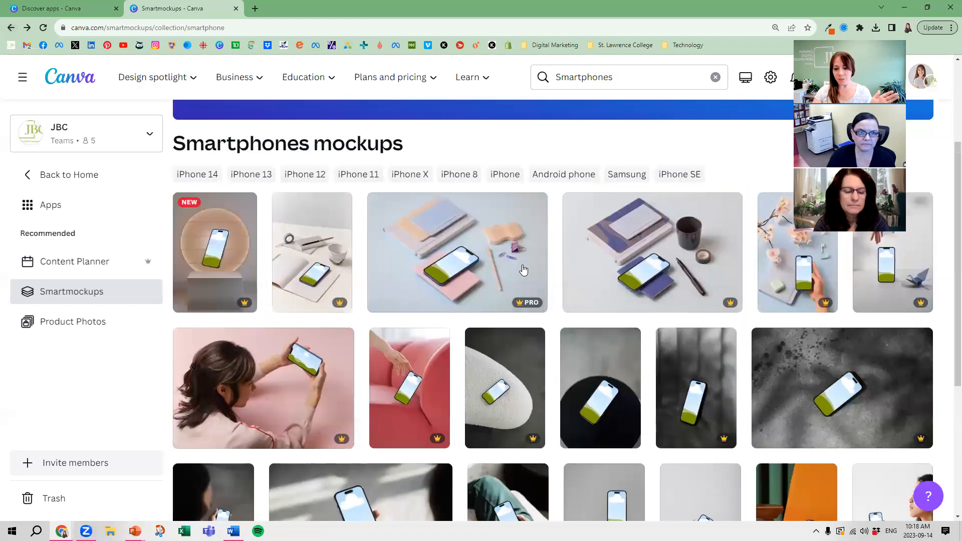
pyautogui.scroll(-7, 523, 270)
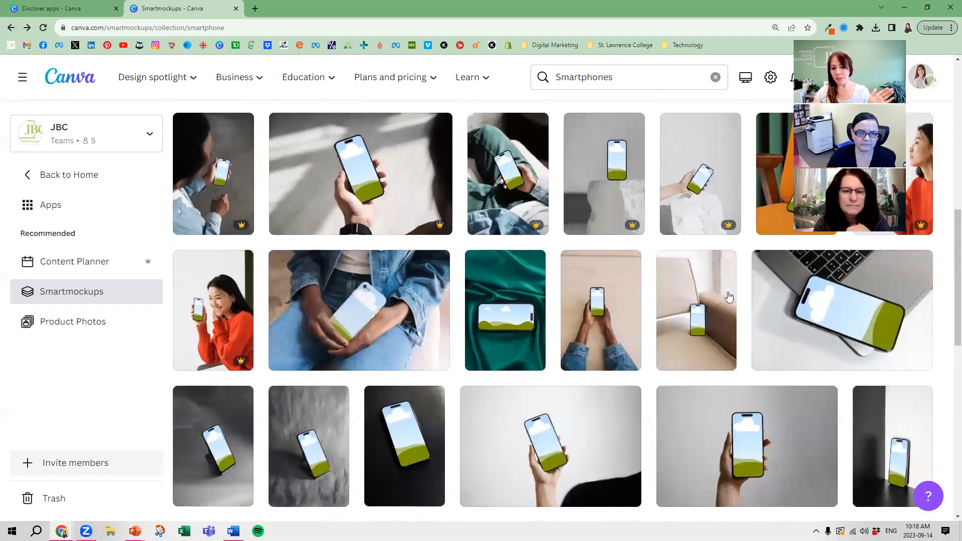
pyautogui.scroll(-10, 729, 296)
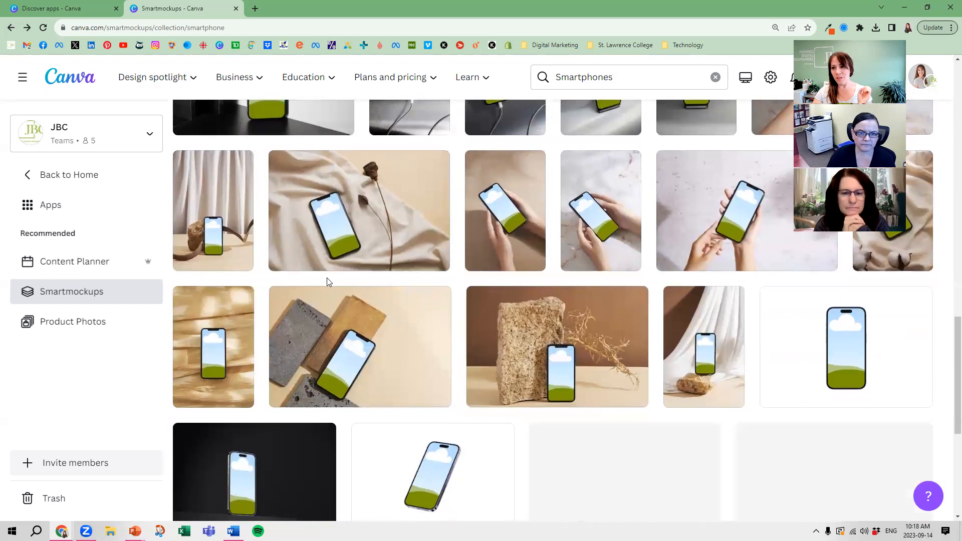
pyautogui.scroll(-1, 328, 282)
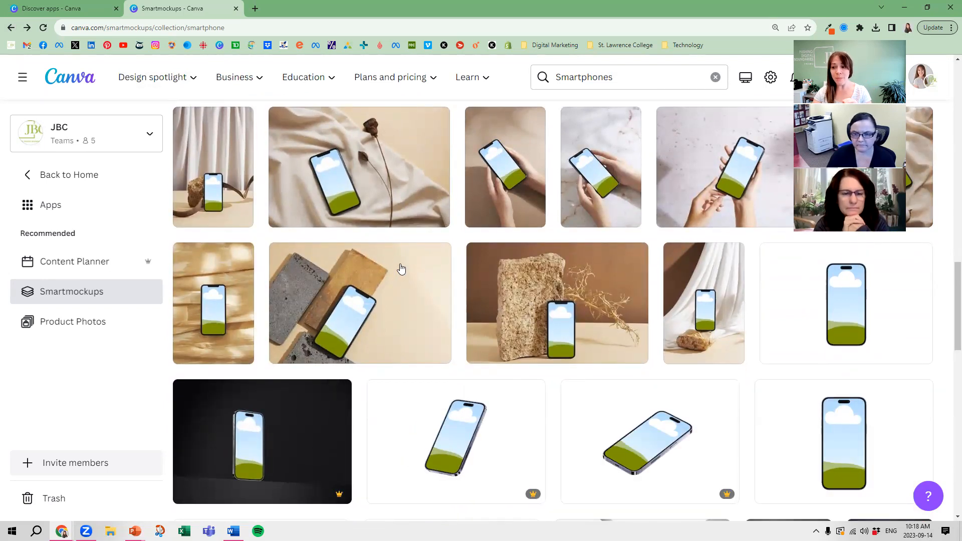
pyautogui.scroll(10, 418, 258)
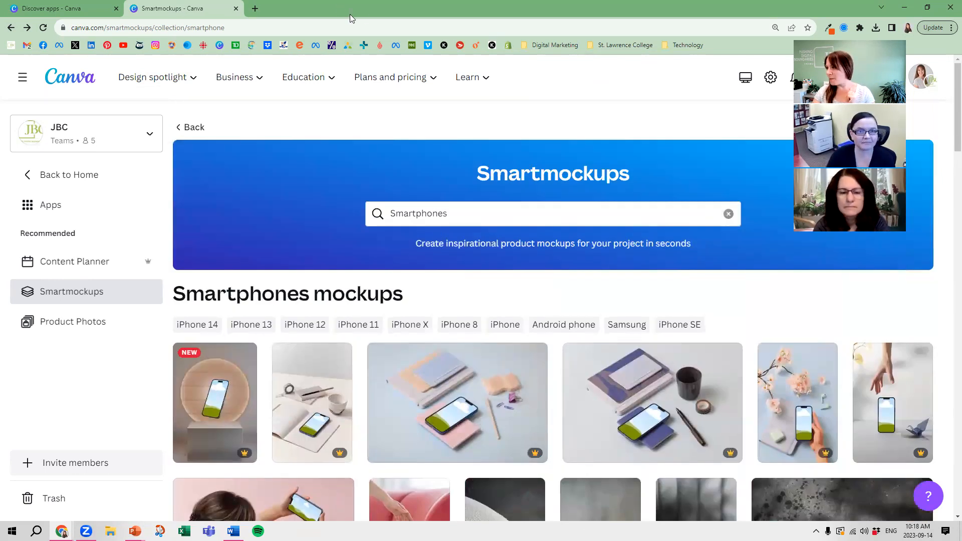
pyautogui.hotkey('alt', 'Tab')
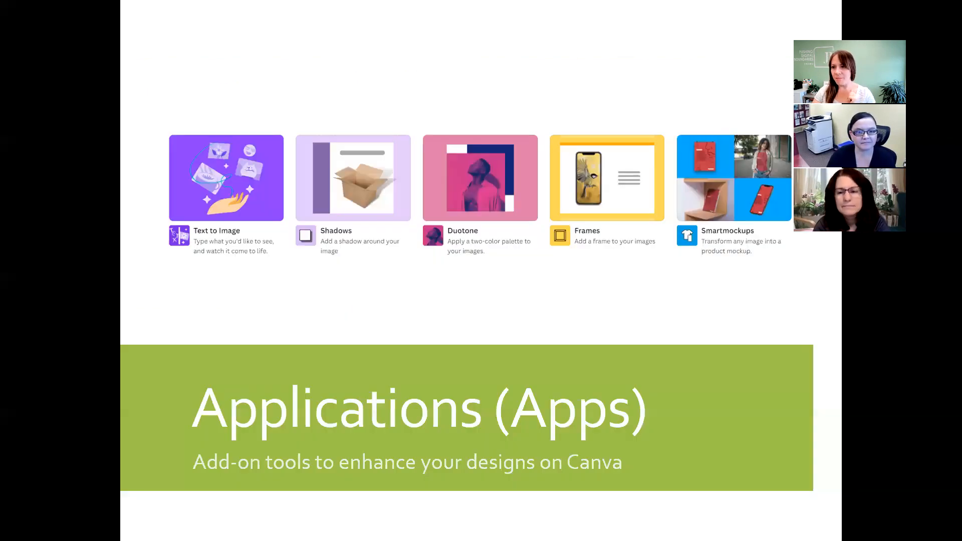
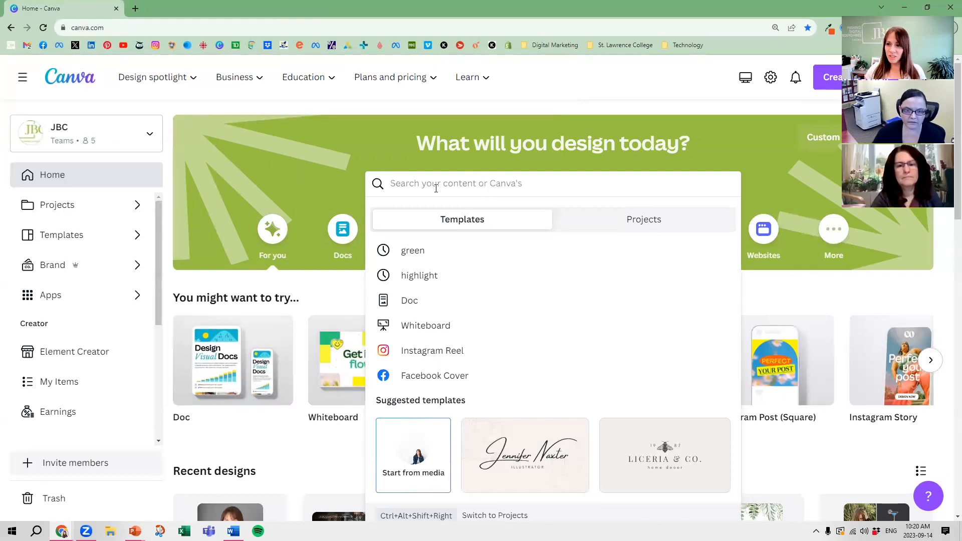
# Search the Canva templates for "womens leadership" from the home page.
pyautogui.write('womens ')
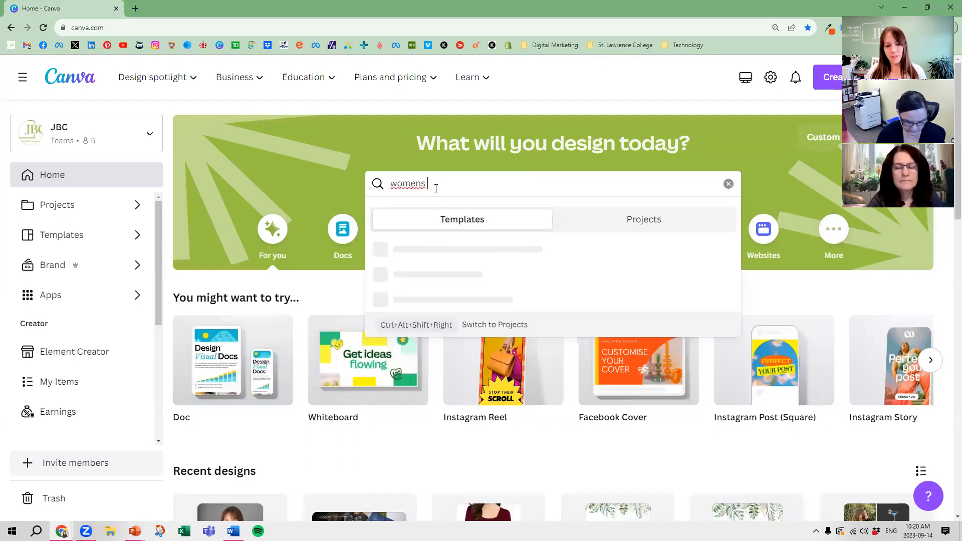
pyautogui.write('leadership')
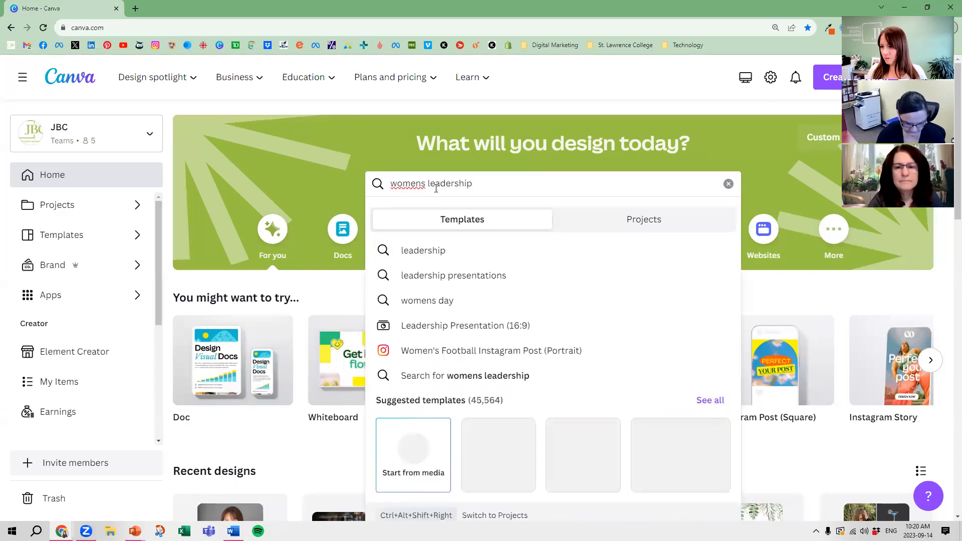
pyautogui.press('Return')
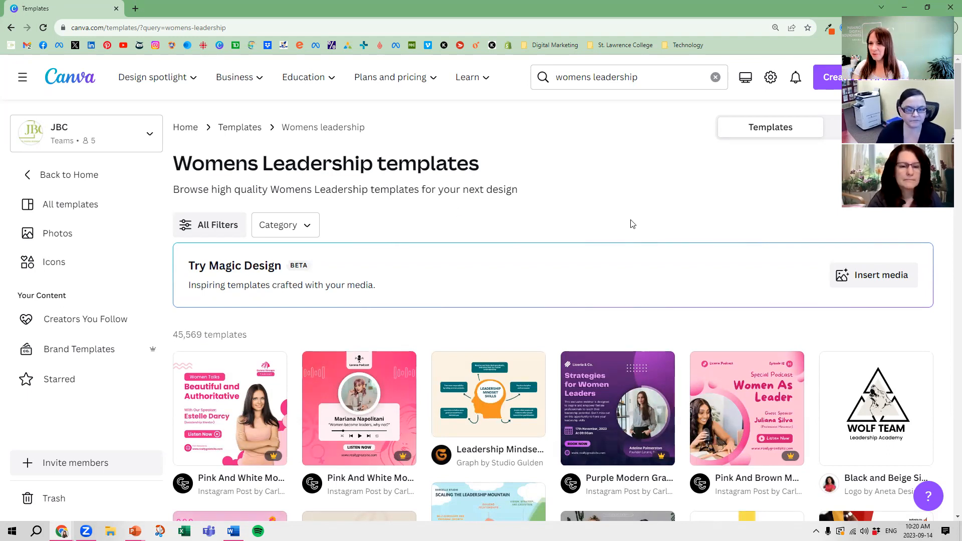
# Look through the template results for womens leadership.
pyautogui.scroll(-4, 631, 223)
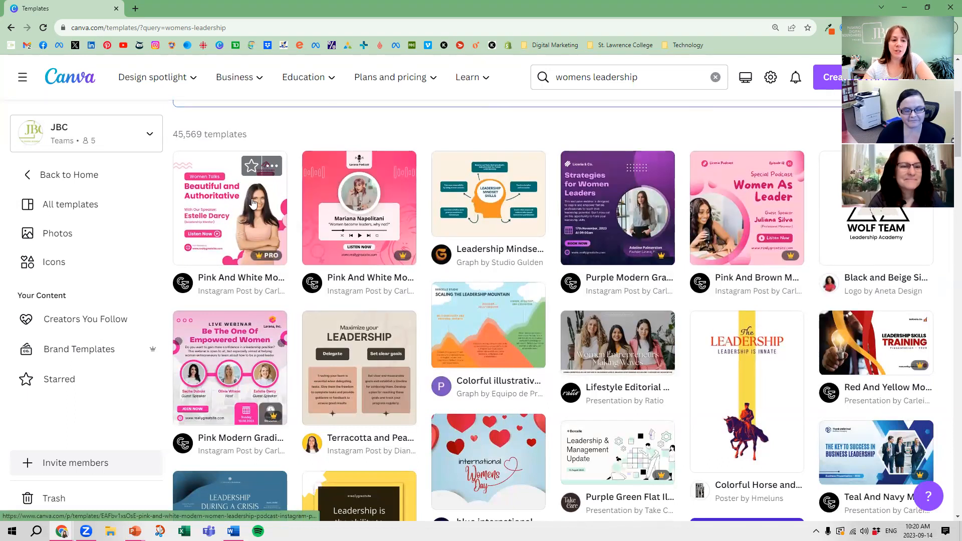
pyautogui.moveTo(244, 258)
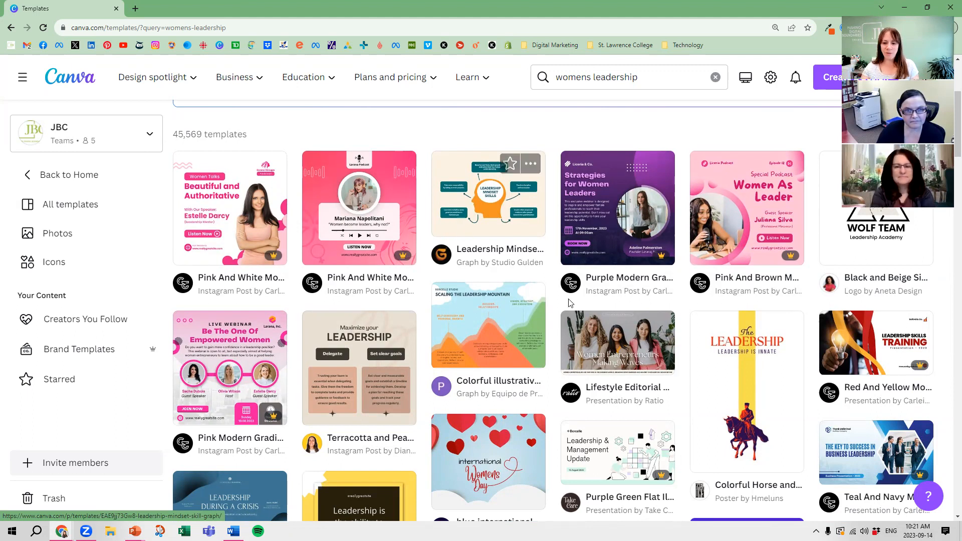
pyautogui.scroll(-6, 584, 304)
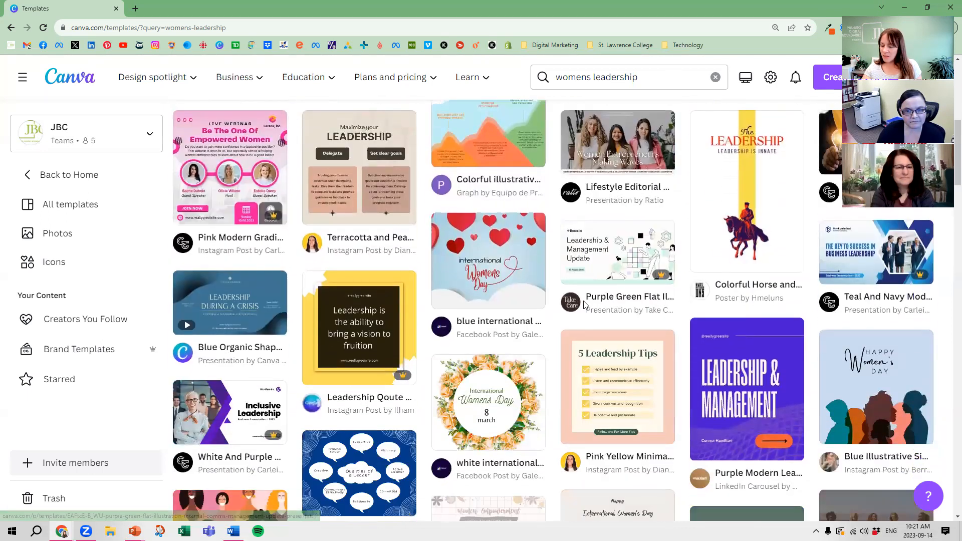
pyautogui.scroll(9, 584, 298)
pyautogui.scroll(2, 584, 300)
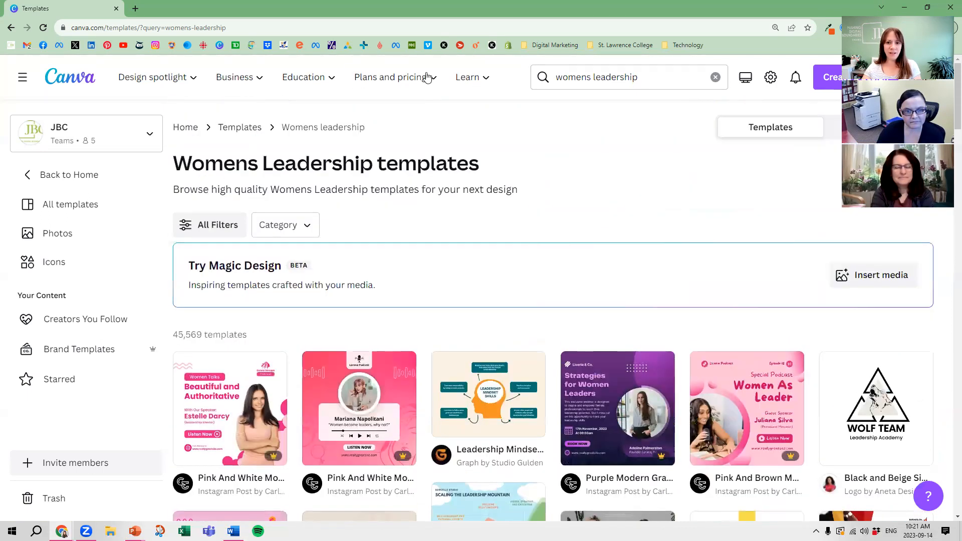
# Search the templates for "international festival" instead of womens leadership.
pyautogui.click(642, 78)
pyautogui.moveTo(462, 62)
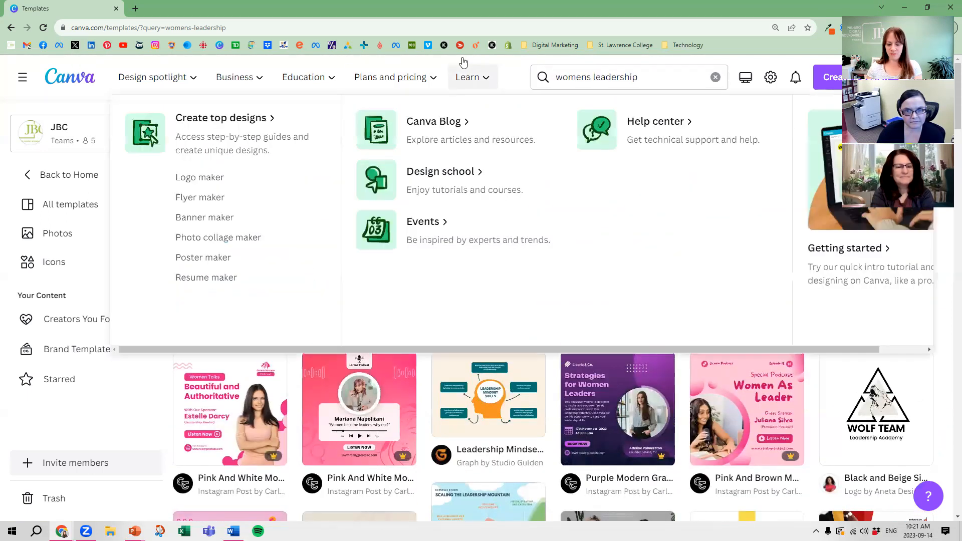
pyautogui.tripleClick(580, 78)
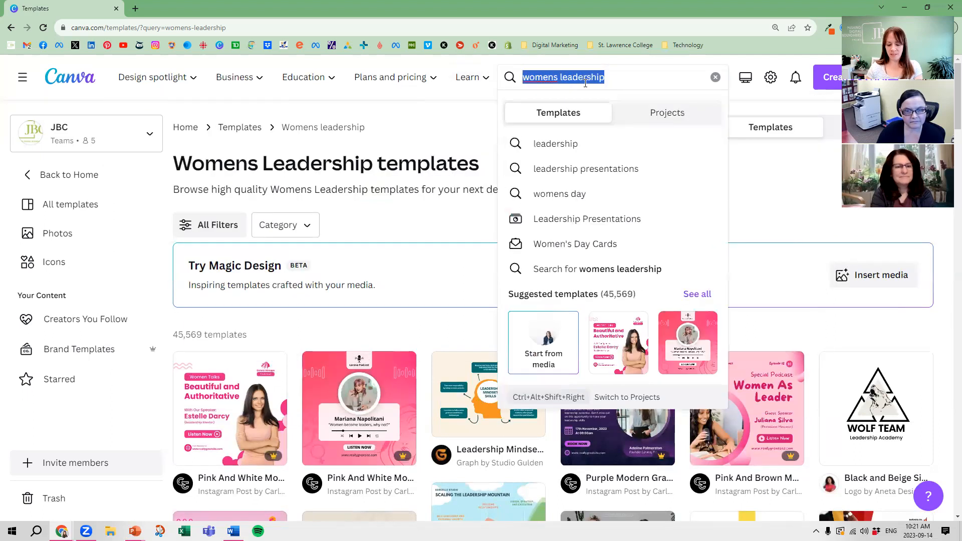
pyautogui.write('international f')
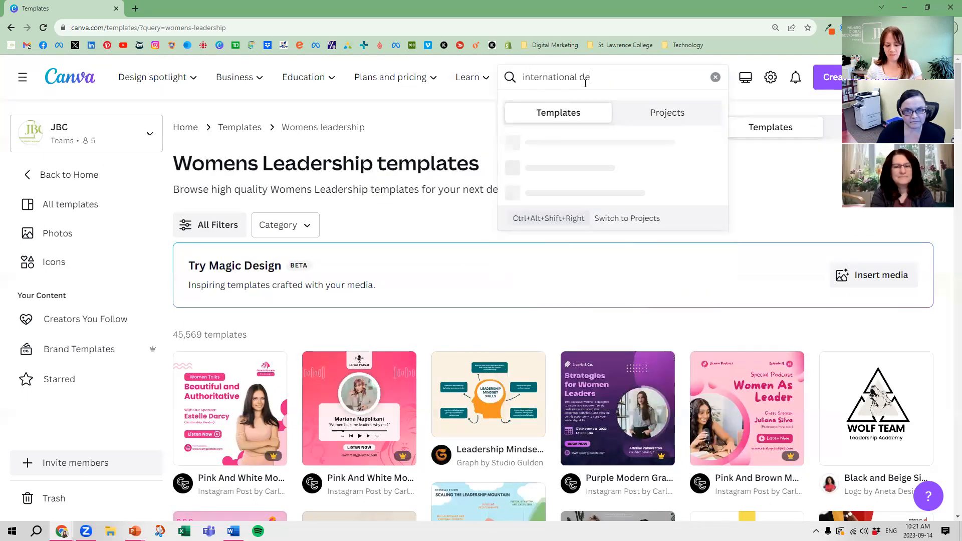
pyautogui.write('estival')
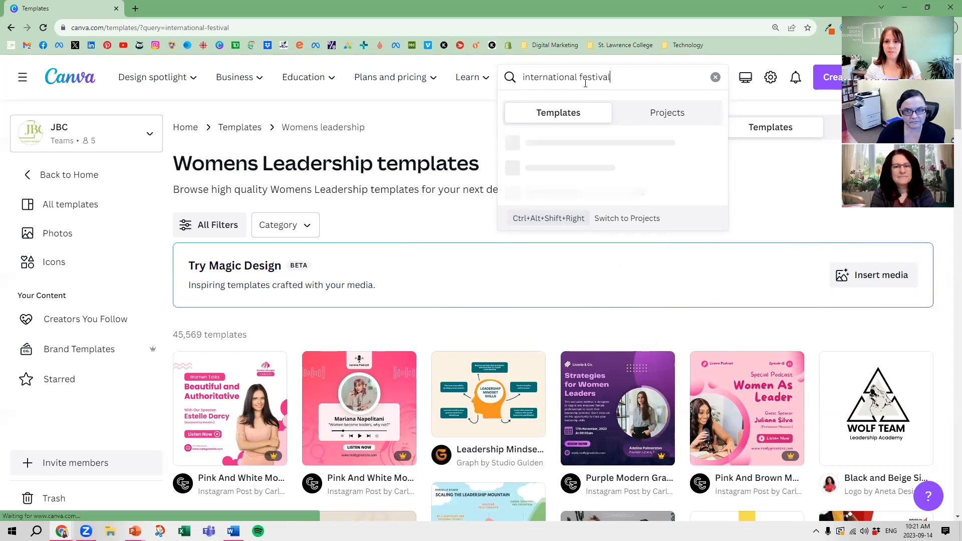
pyautogui.press('Return')
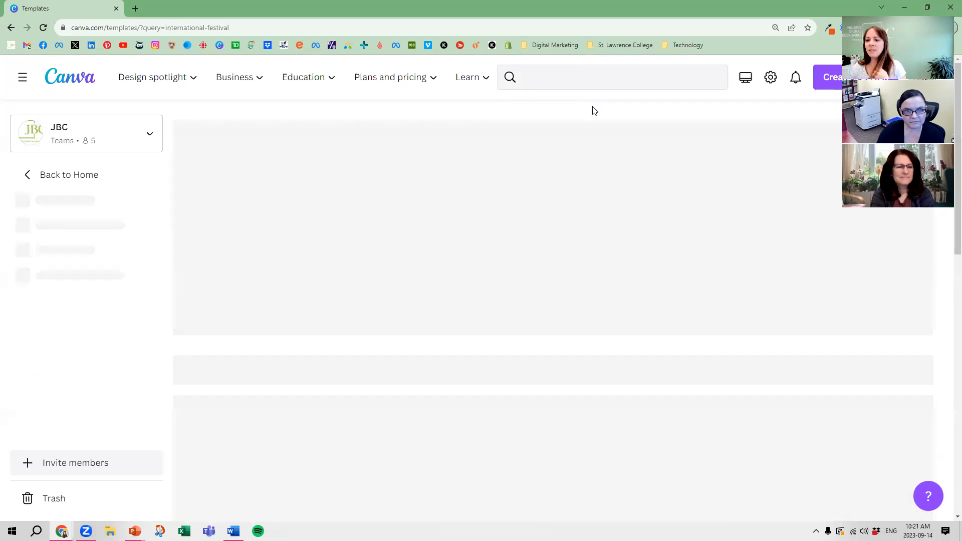
# Look through the International Festival templates, down to the December Festival poster.
pyautogui.scroll(-1, 598, 118)
pyautogui.scroll(-3, 599, 118)
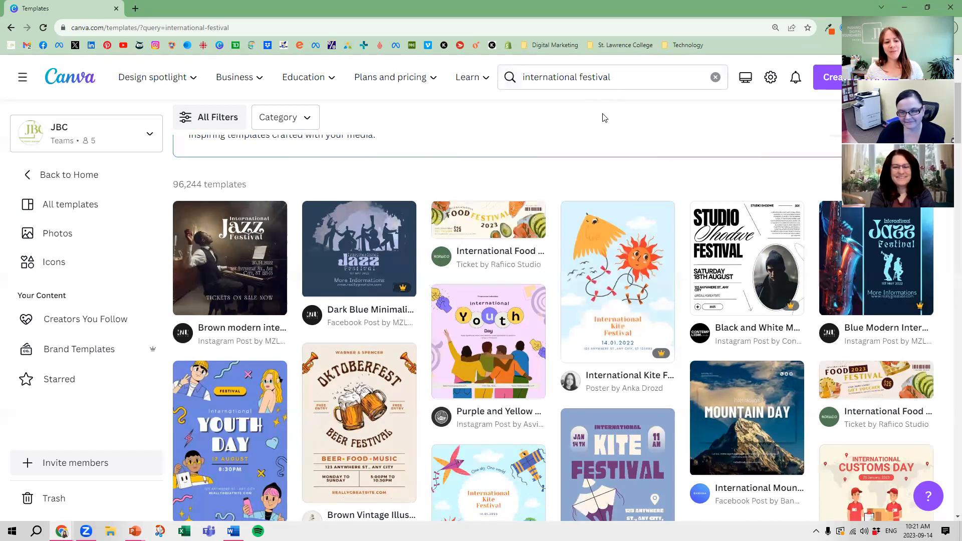
pyautogui.scroll(-6, 751, 312)
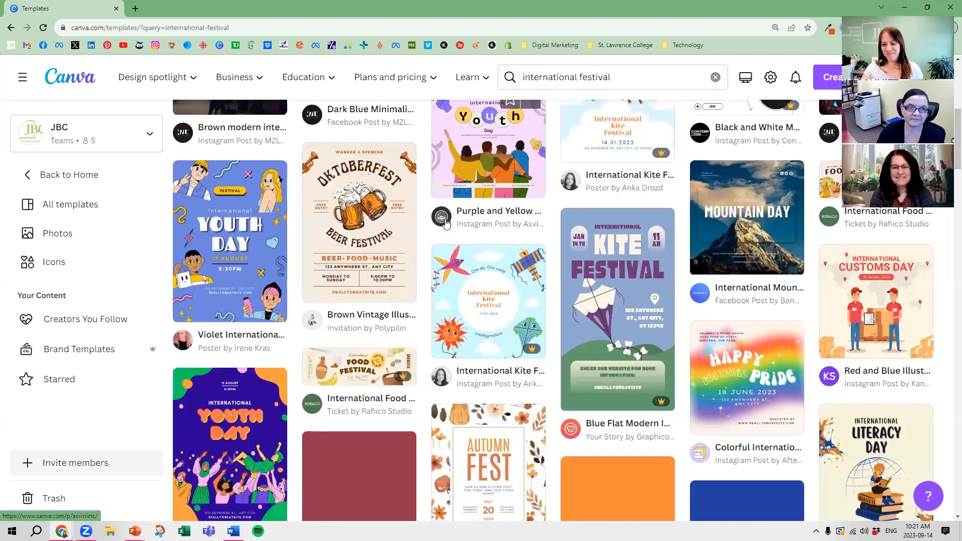
pyautogui.scroll(-4, 750, 312)
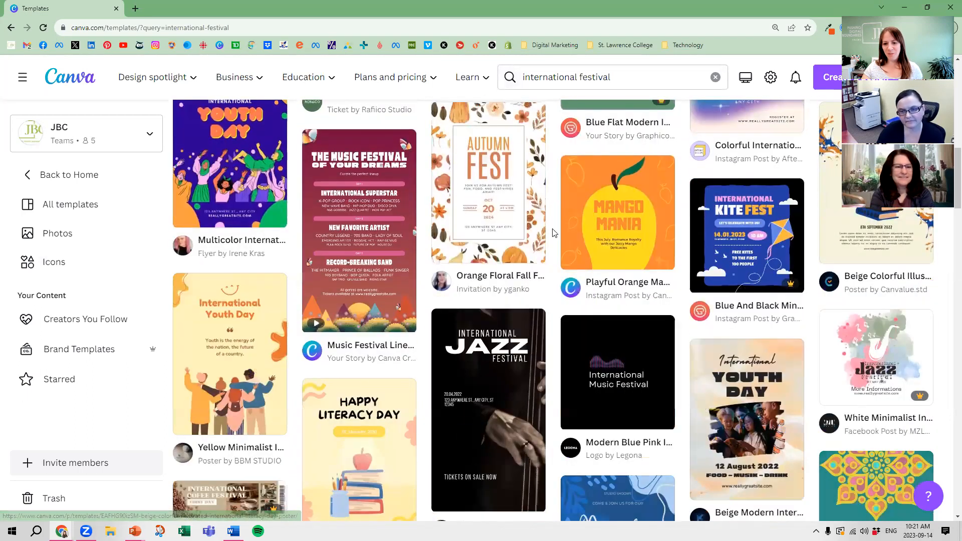
pyautogui.scroll(-2, 517, 225)
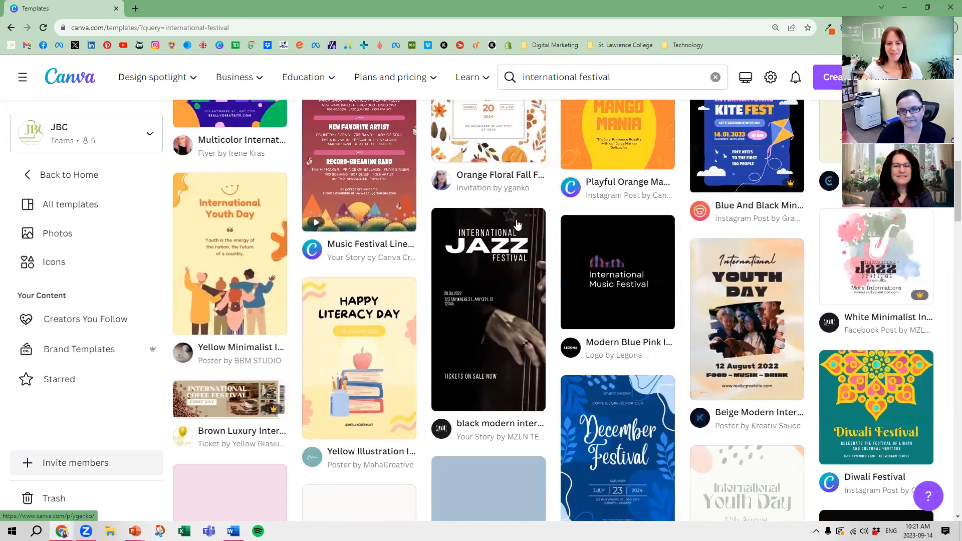
pyautogui.scroll(-3, 517, 228)
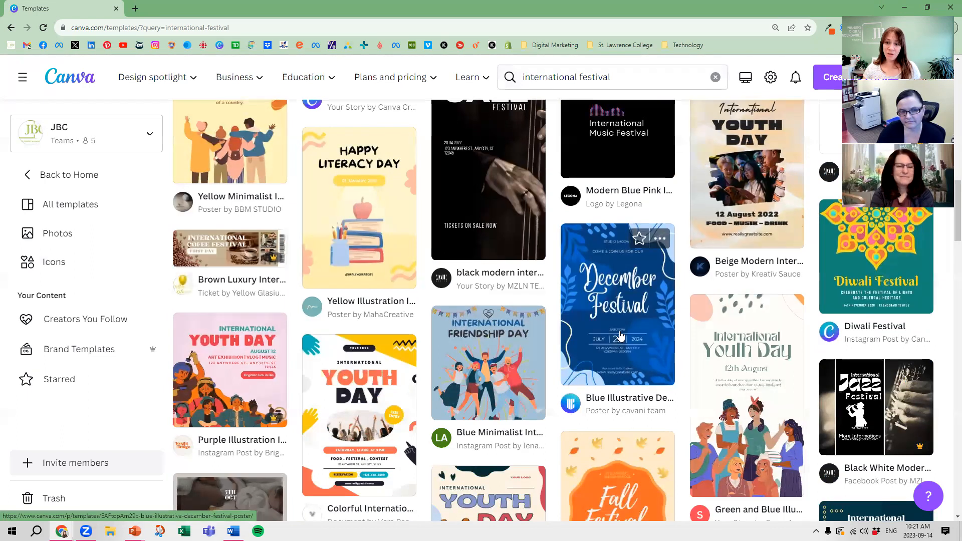
pyautogui.scroll(10, 620, 336)
# Replace the template search with "shopping sale".
pyautogui.click(645, 80)
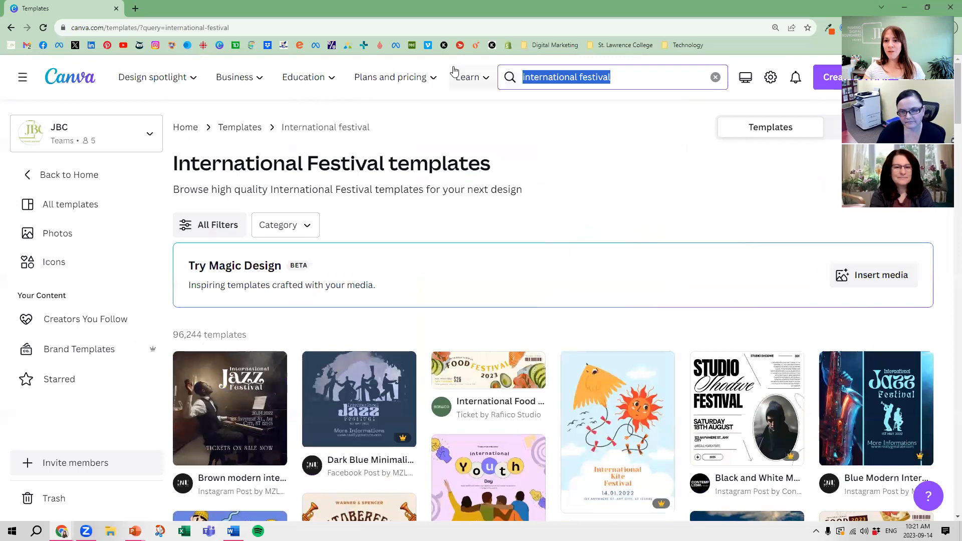
pyautogui.moveTo(616, 77); pyautogui.dragTo(580, 77)
pyautogui.hotkey('ctrl', 'a')
pyautogui.write('shopping sale')
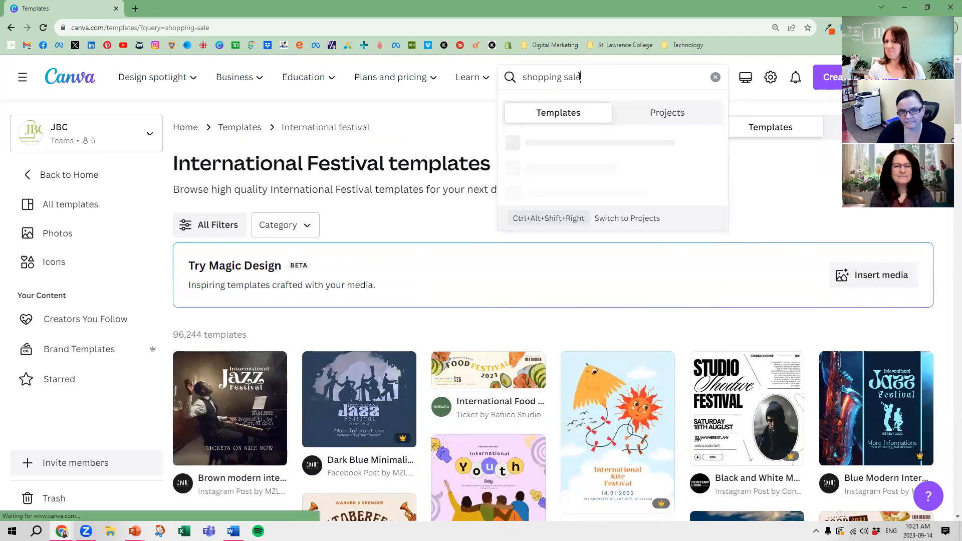
pyautogui.press('Return')
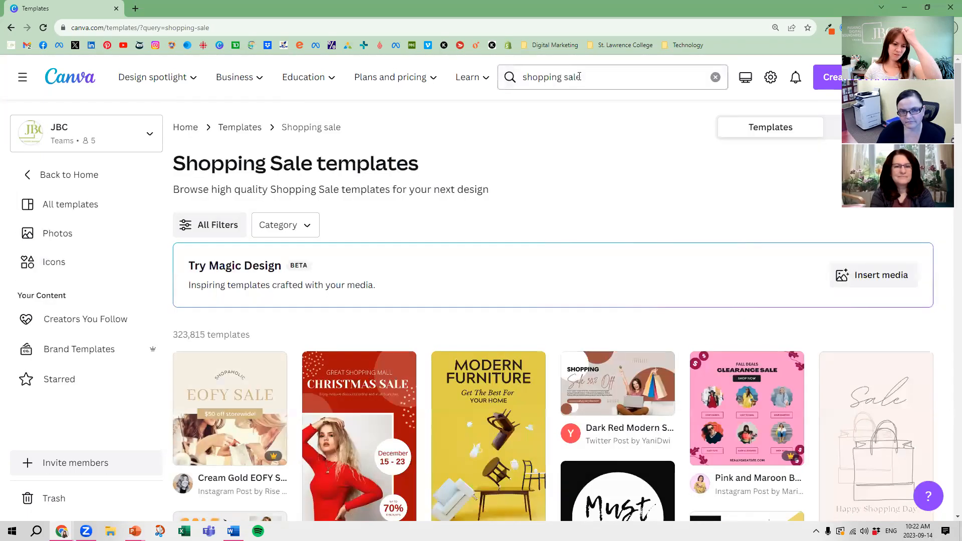
# Look through the Shopping Sale templates, including the discount and clearance designs.
pyautogui.scroll(-6, 627, 153)
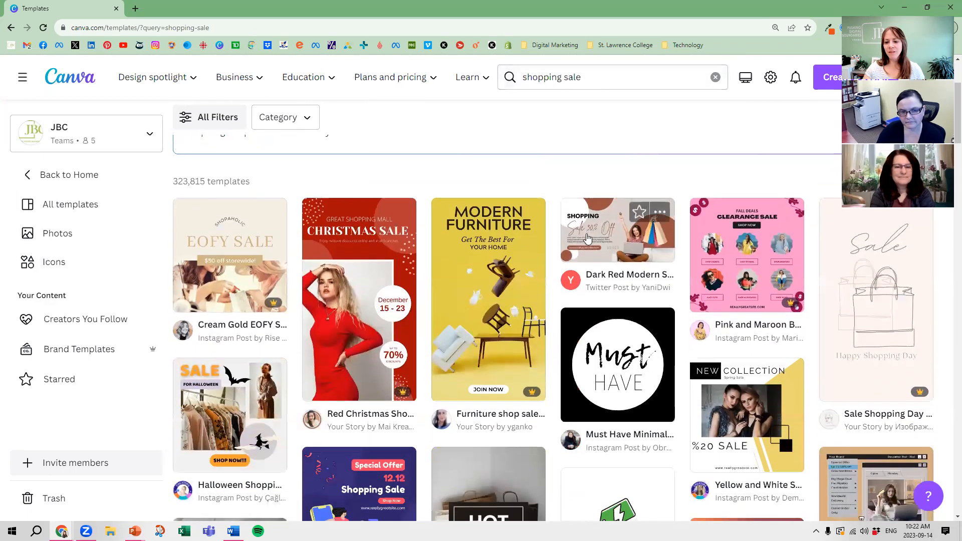
pyautogui.scroll(-2, 515, 274)
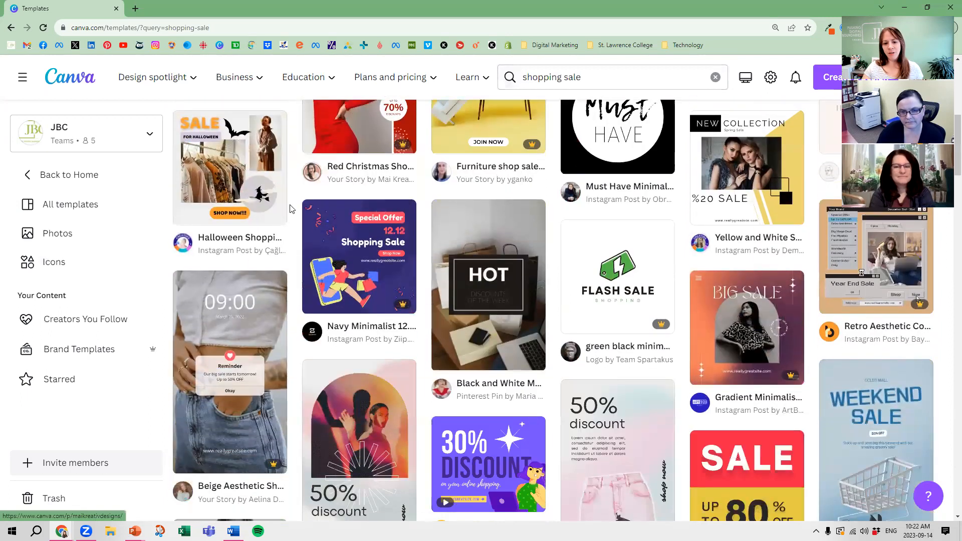
pyautogui.scroll(-3, 772, 371)
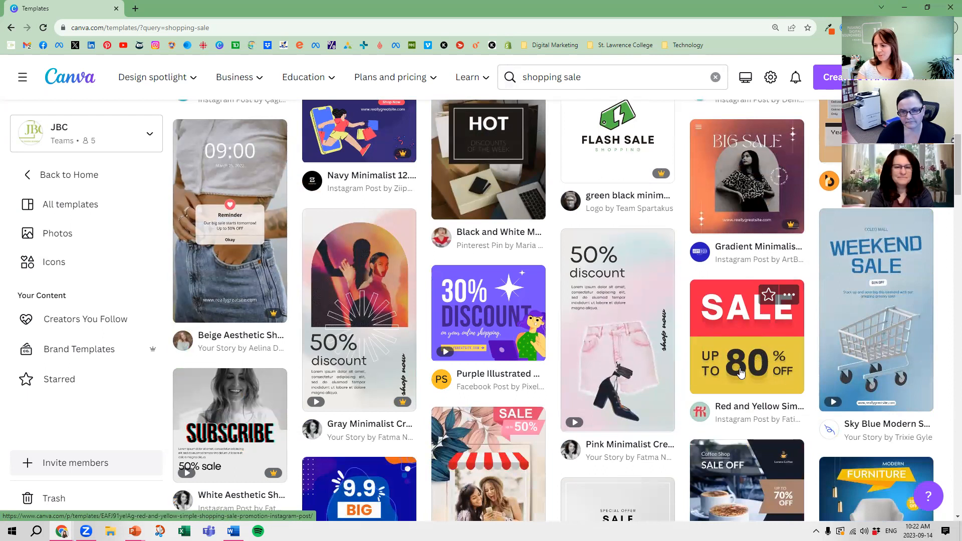
pyautogui.moveTo(585, 307)
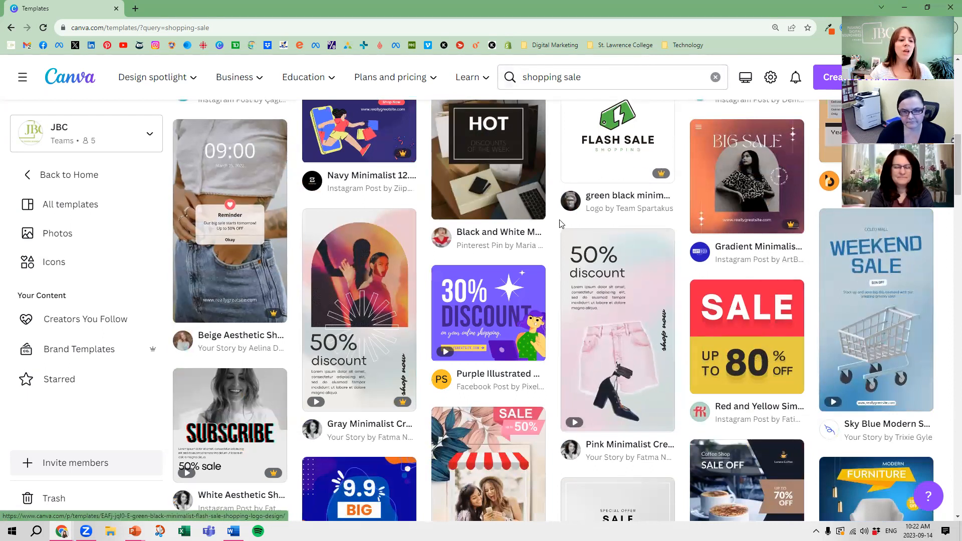
pyautogui.scroll(11, 563, 223)
# Search the templates for "womens leadership" again.
pyautogui.moveTo(449, 77)
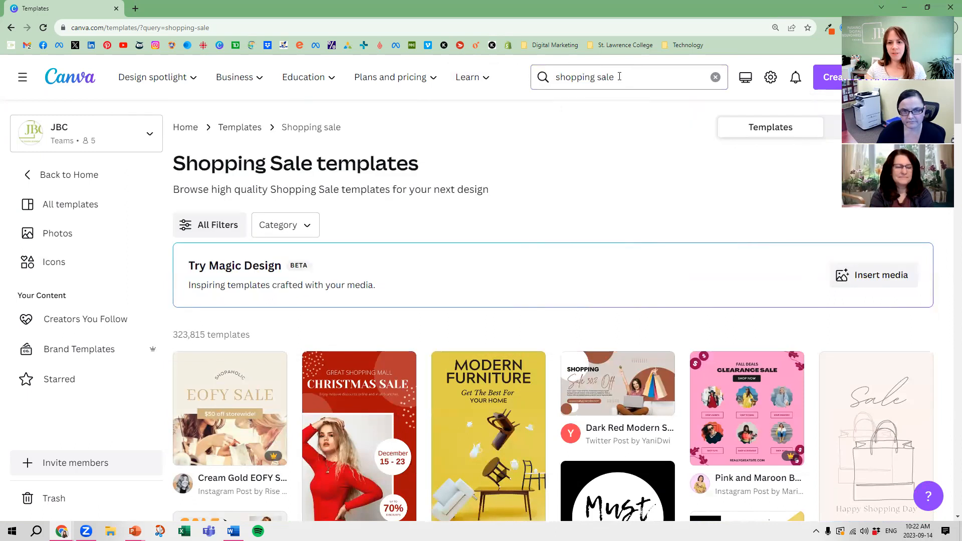
pyautogui.tripleClick(566, 80)
pyautogui.write('women')
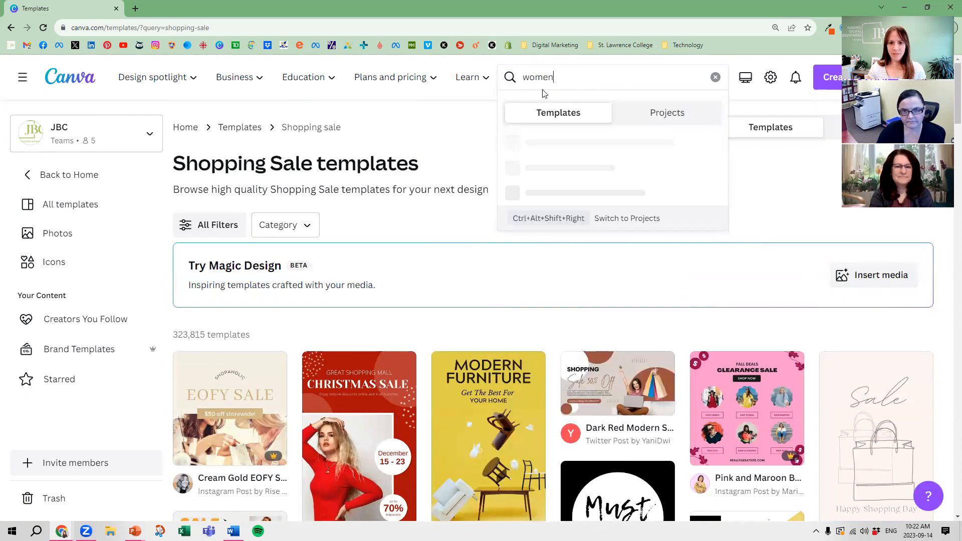
pyautogui.write('s leadership')
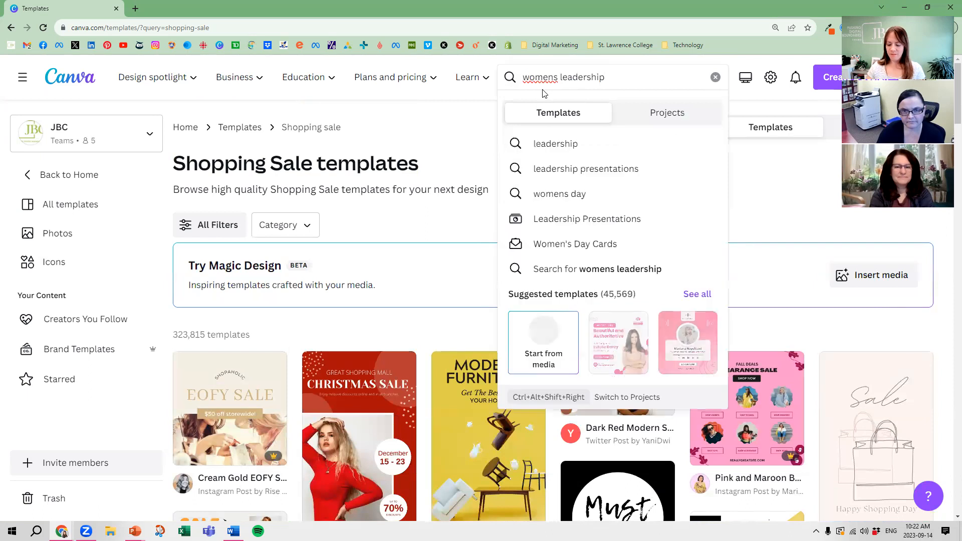
pyautogui.press('Return')
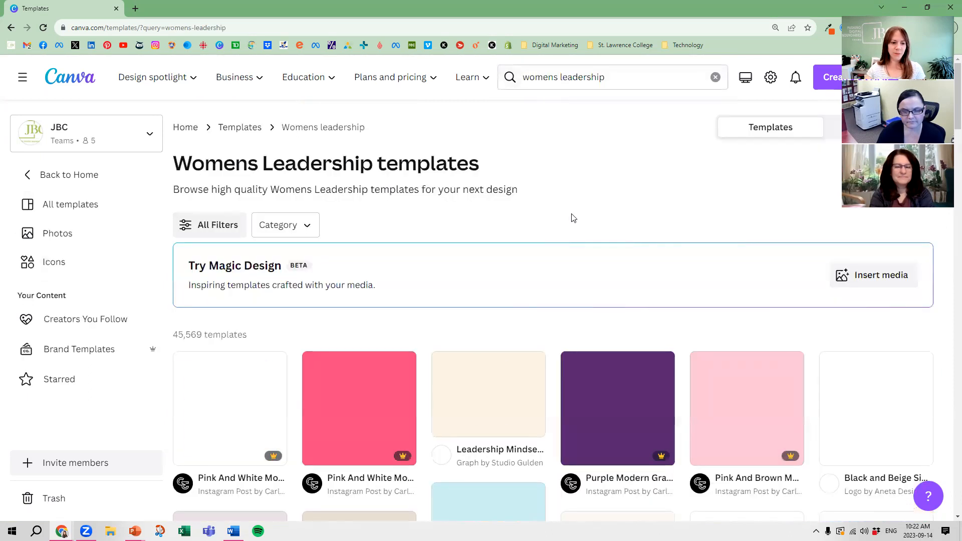
# Open the Pink And White Modern Women Leadership Podcast Instagram Post template and start customizing it.
pyautogui.scroll(-1, 689, 219)
pyautogui.scroll(-2, 689, 218)
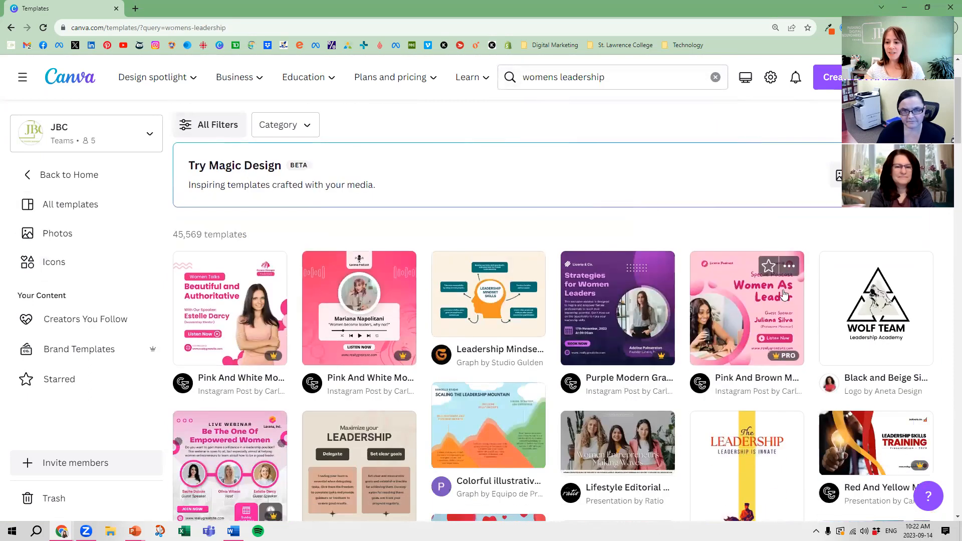
pyautogui.click(253, 308)
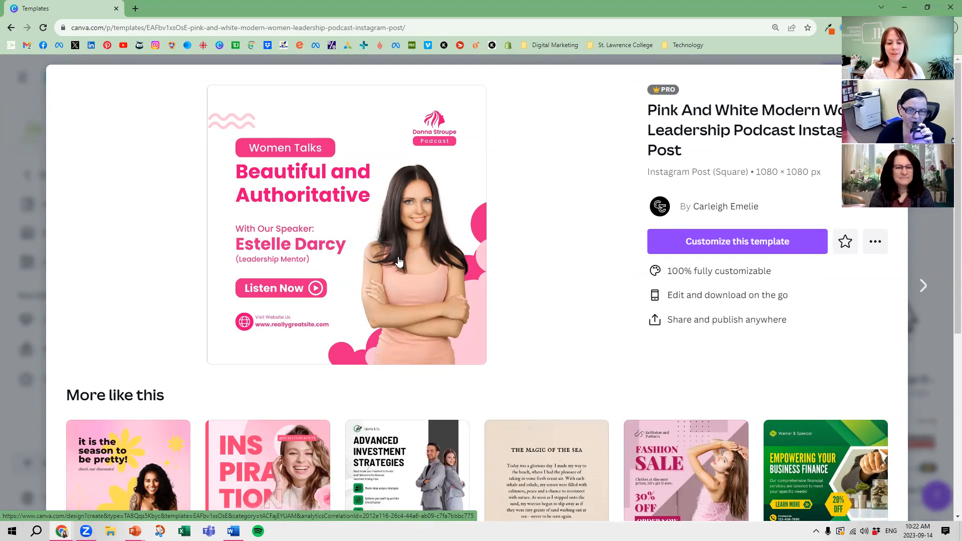
pyautogui.scroll(-2, 399, 261)
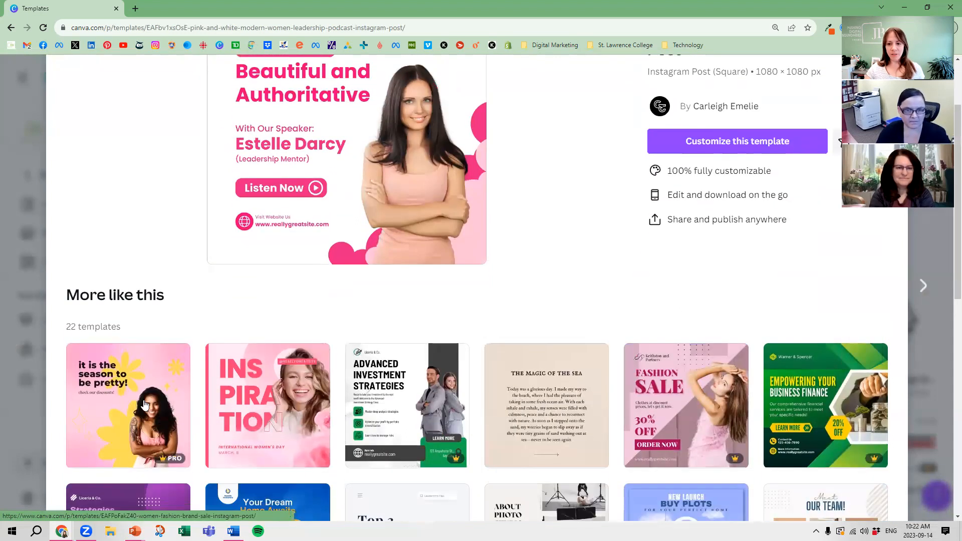
pyautogui.scroll(2, 580, 294)
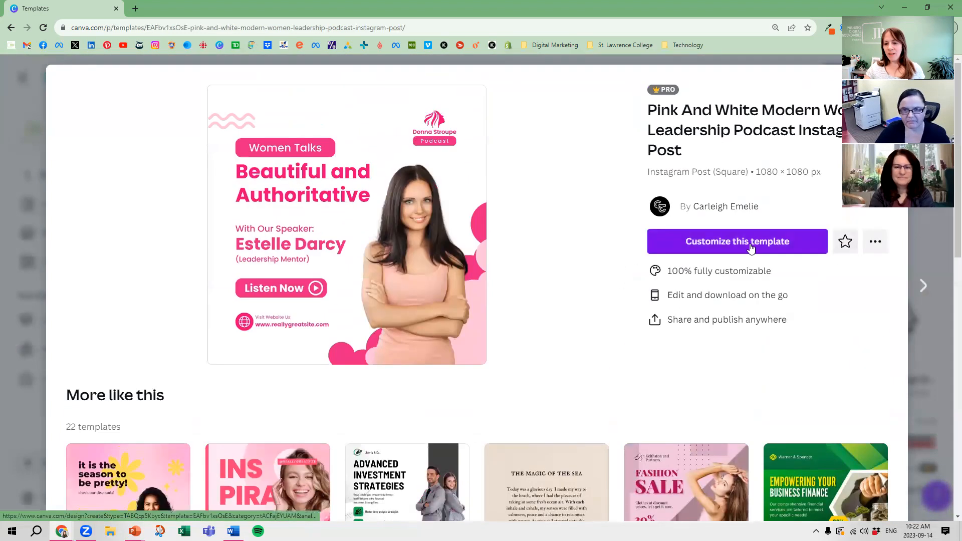
pyautogui.click(731, 245)
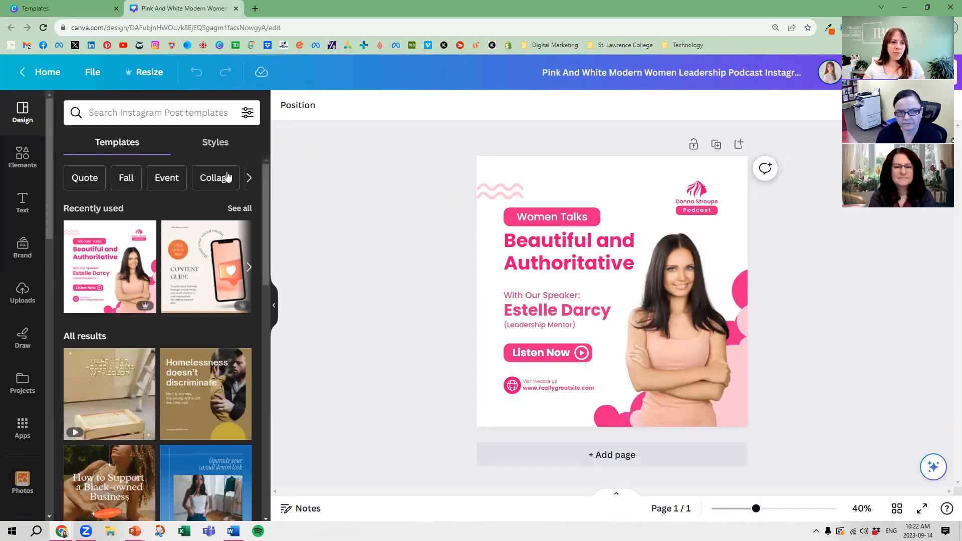
# Apply the green-and-white JBC brand colour palette to the podcast post and bring up the further brand palettes.
pyautogui.click(218, 143)
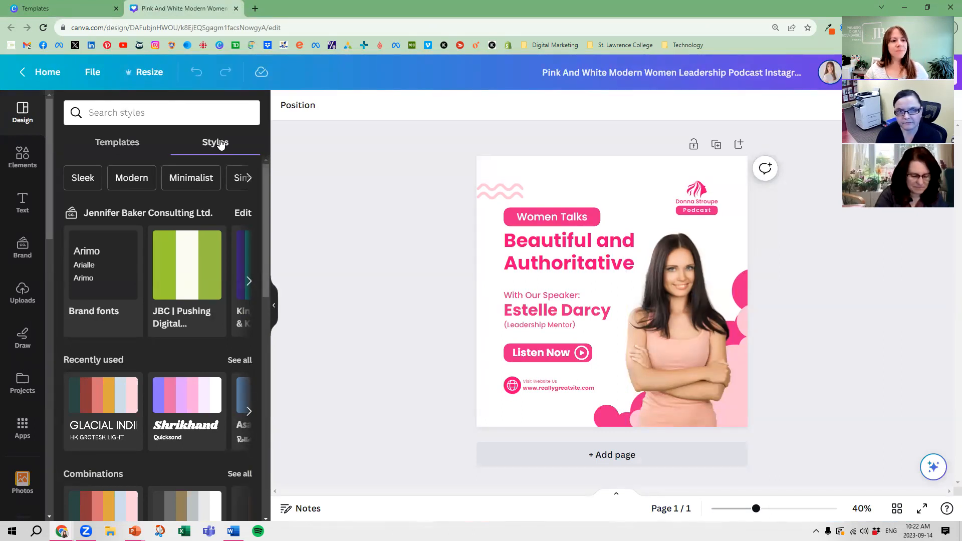
pyautogui.click(114, 146)
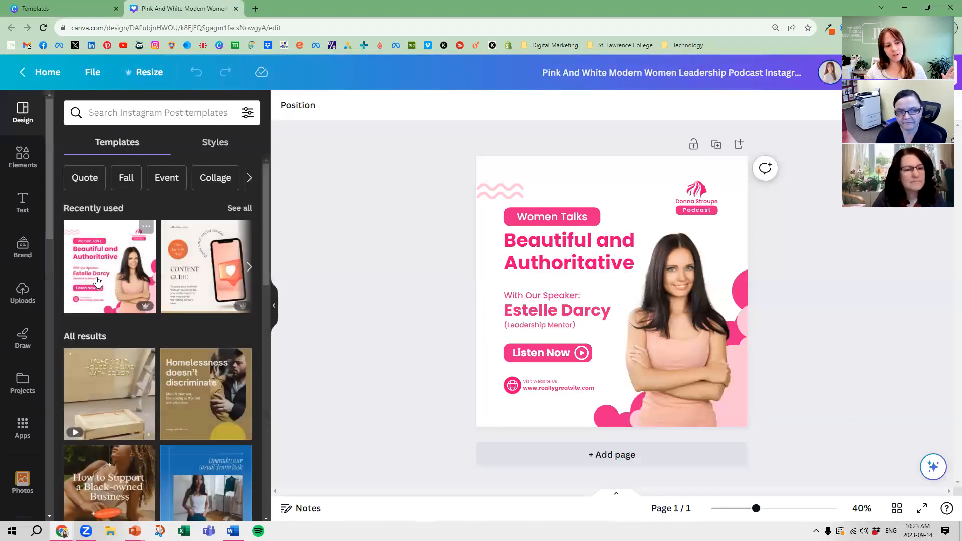
pyautogui.click(220, 143)
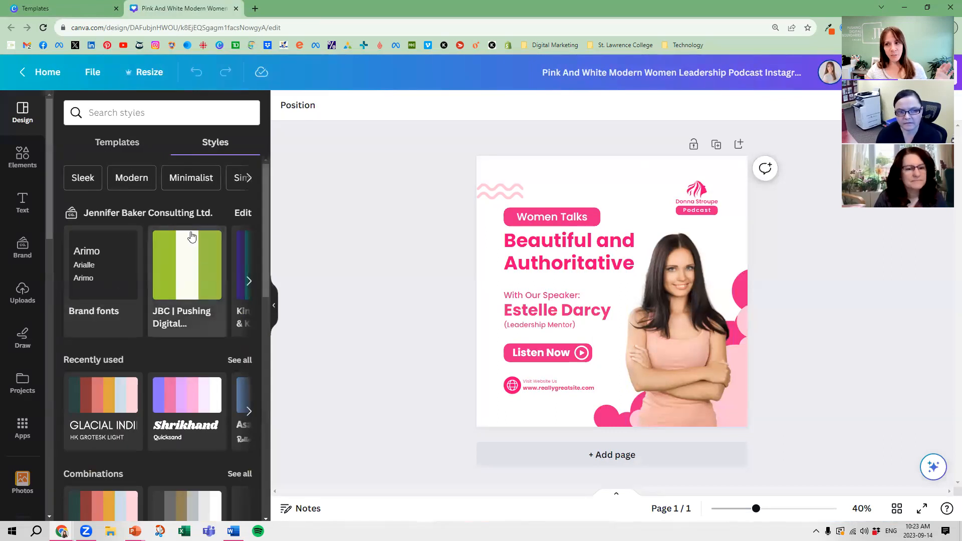
pyautogui.click(180, 276)
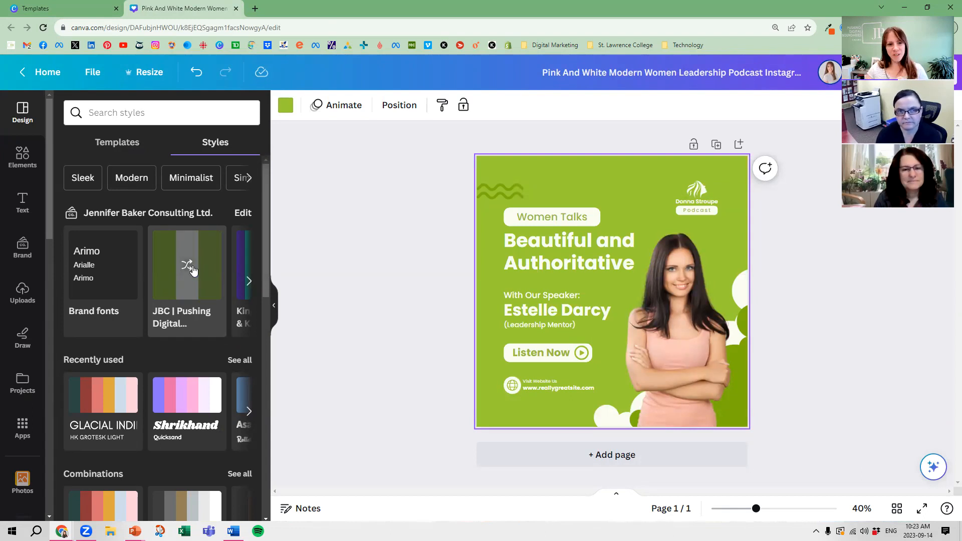
pyautogui.click(249, 281)
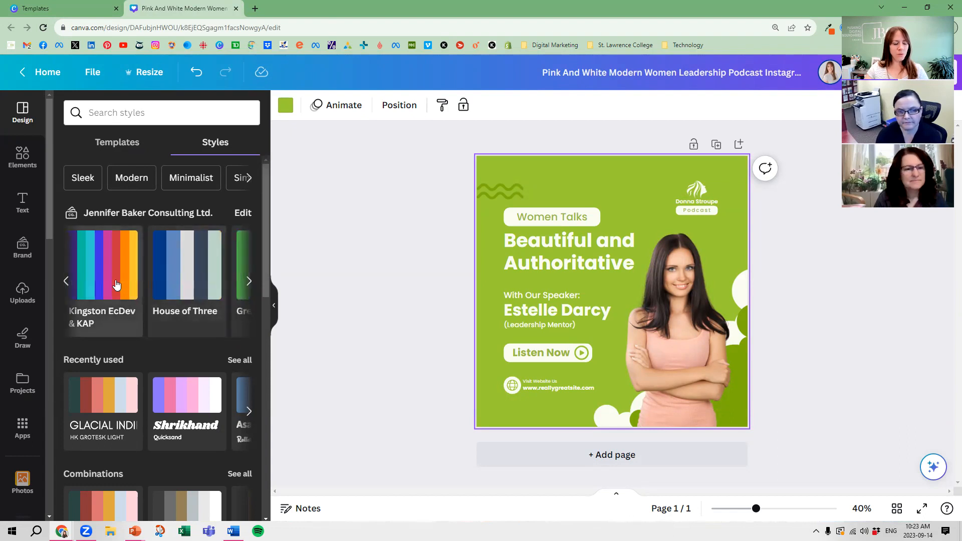
# Try the Kingston EcDev & KAP palette and several House of Three colour shuffles on the podcast post.
pyautogui.click(116, 284)
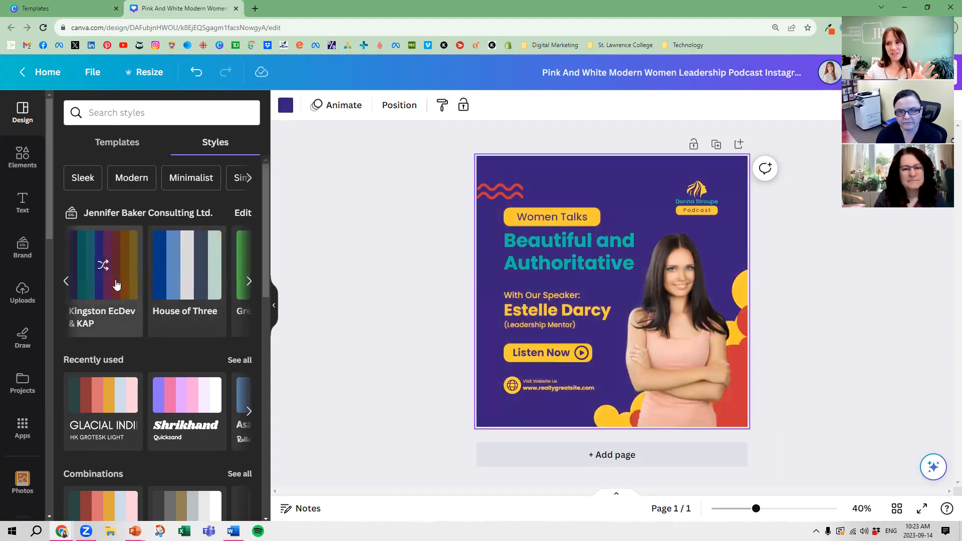
pyautogui.click(174, 285)
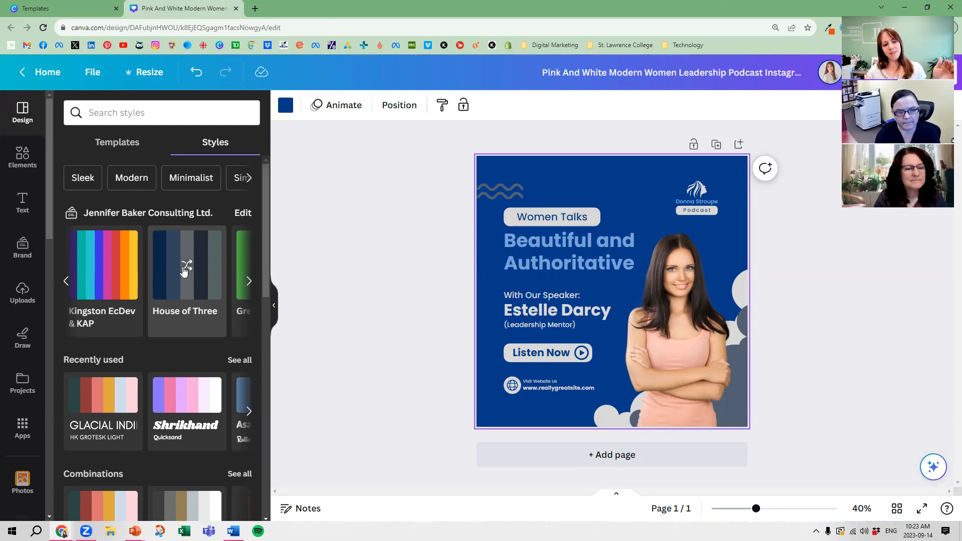
pyautogui.click(186, 269)
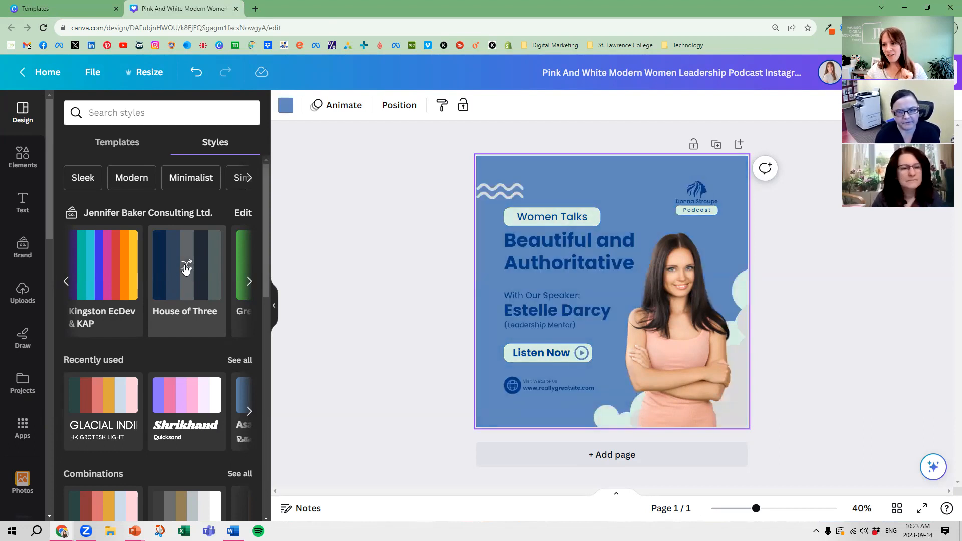
pyautogui.click(186, 270)
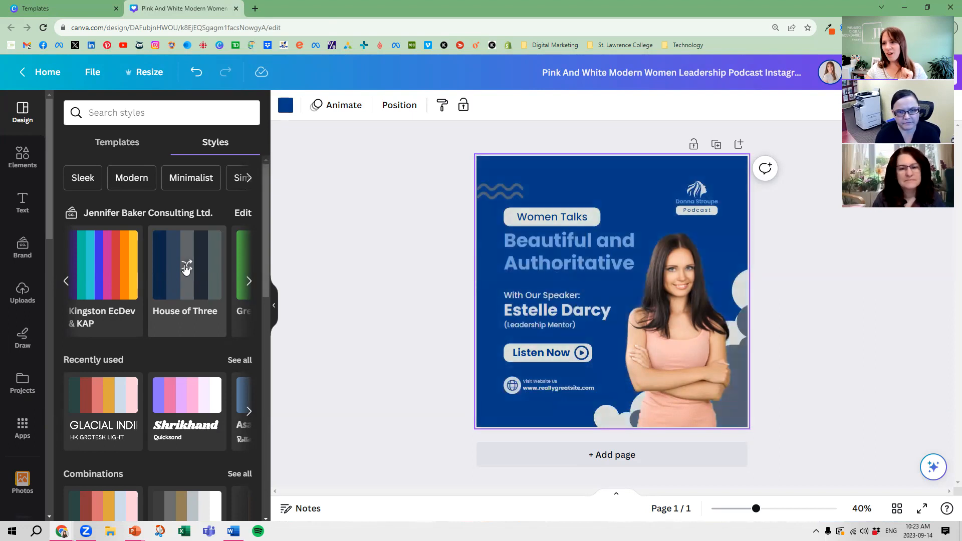
pyautogui.click(185, 269)
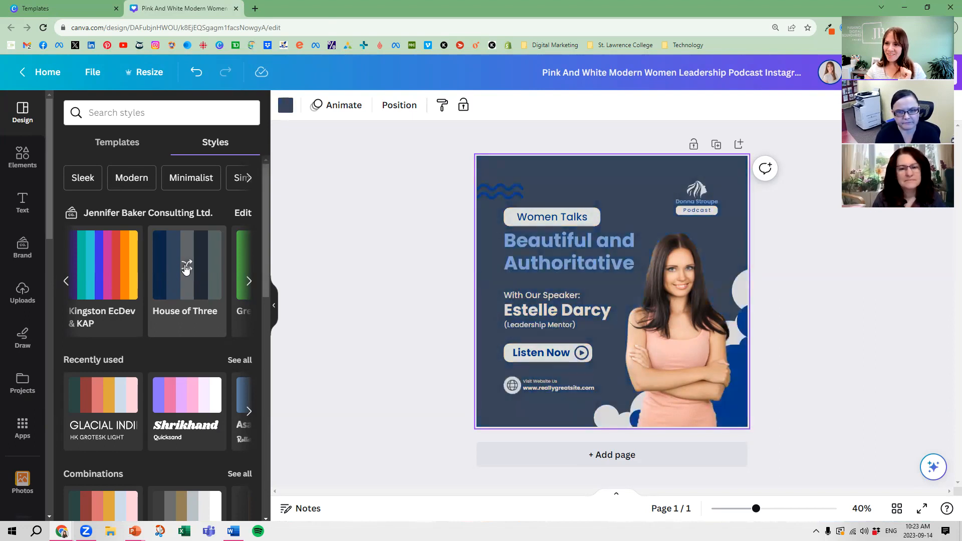
# Apply the Casino Time brand palette and shuffle it until the post has a black background with yellow and blue accents.
pyautogui.click(248, 282)
pyautogui.click(249, 282)
pyautogui.click(203, 279)
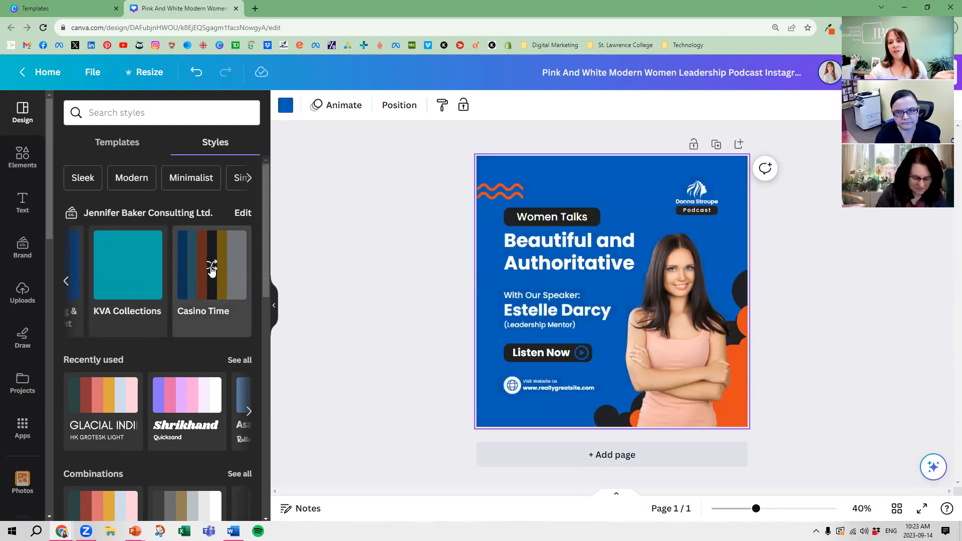
pyautogui.click(211, 269)
pyautogui.click(211, 269)
pyautogui.click(212, 268)
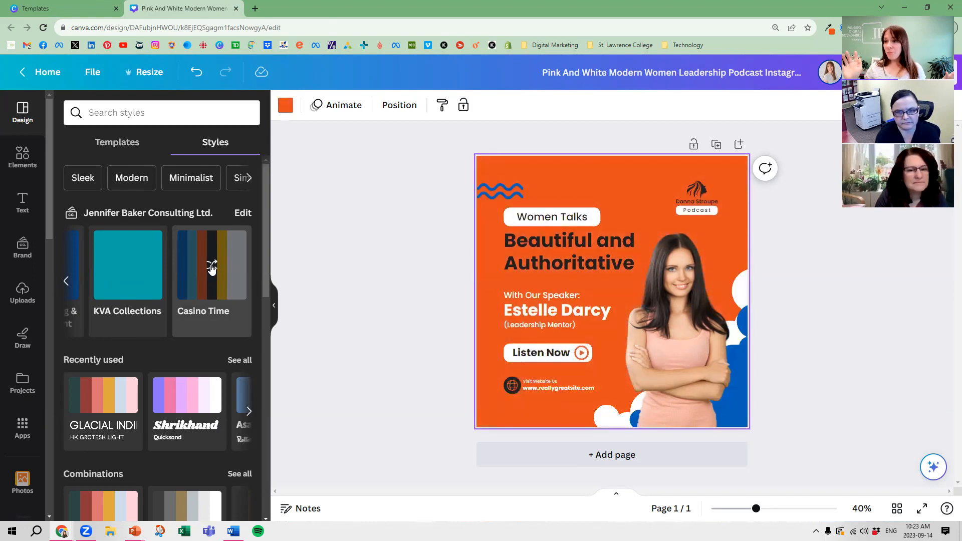
pyautogui.click(212, 268)
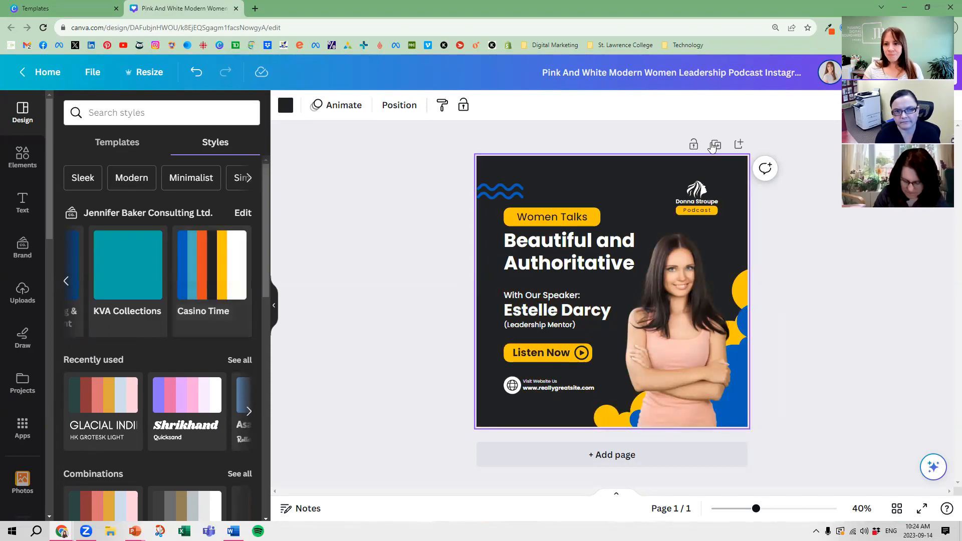
# Duplicate the black post and shuffle the Casino Time colours on page 2 to a yellow background.
pyautogui.click(715, 144)
pyautogui.scroll(5, 715, 227)
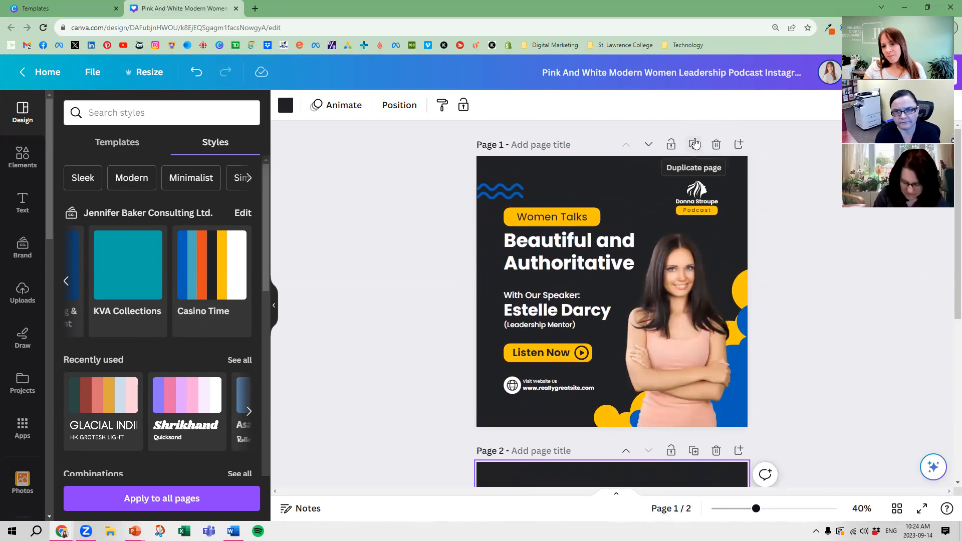
pyautogui.scroll(-5, 765, 291)
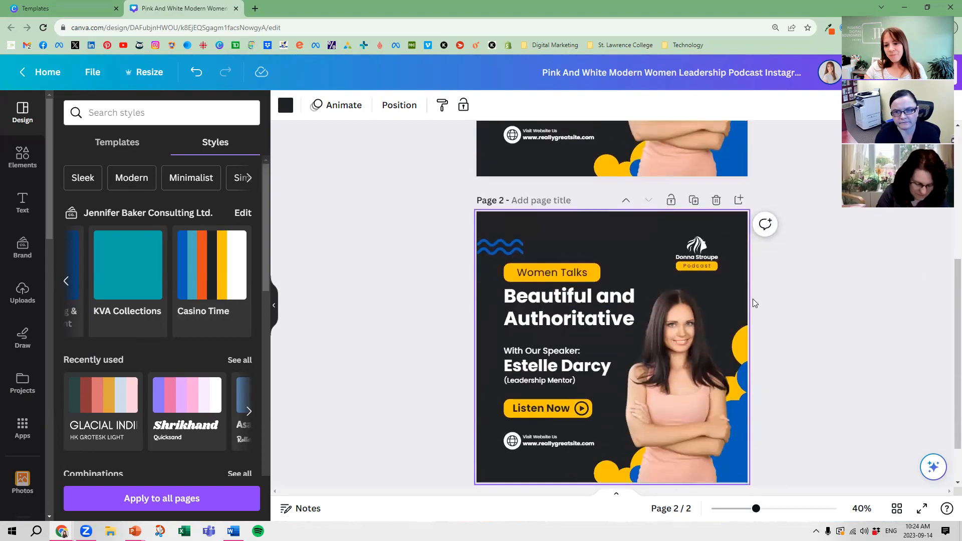
pyautogui.click(214, 273)
pyautogui.click(214, 272)
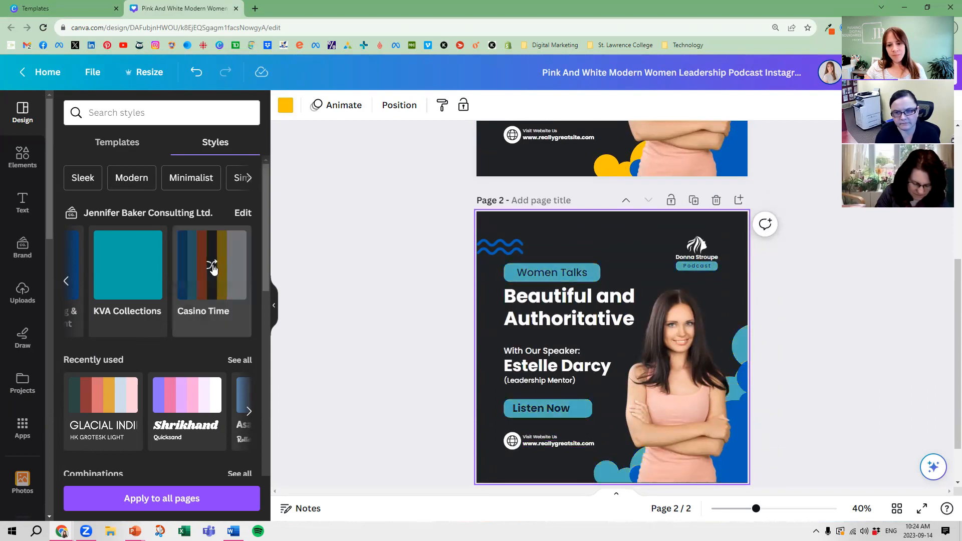
# Duplicate the yellow post, shuffle page 3 to a white background with Casino Time, and compare all pages in an overview.
pyautogui.click(694, 200)
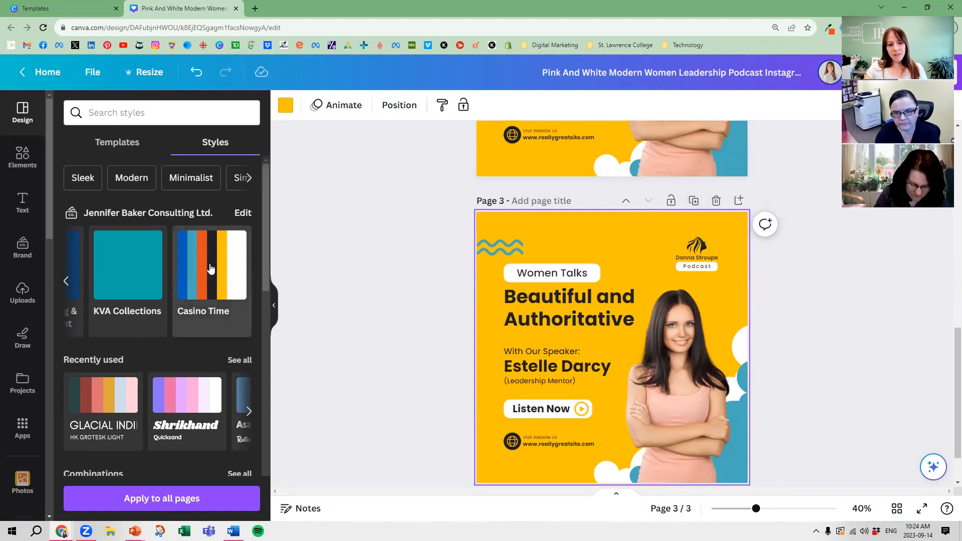
pyautogui.click(212, 266)
pyautogui.click(211, 267)
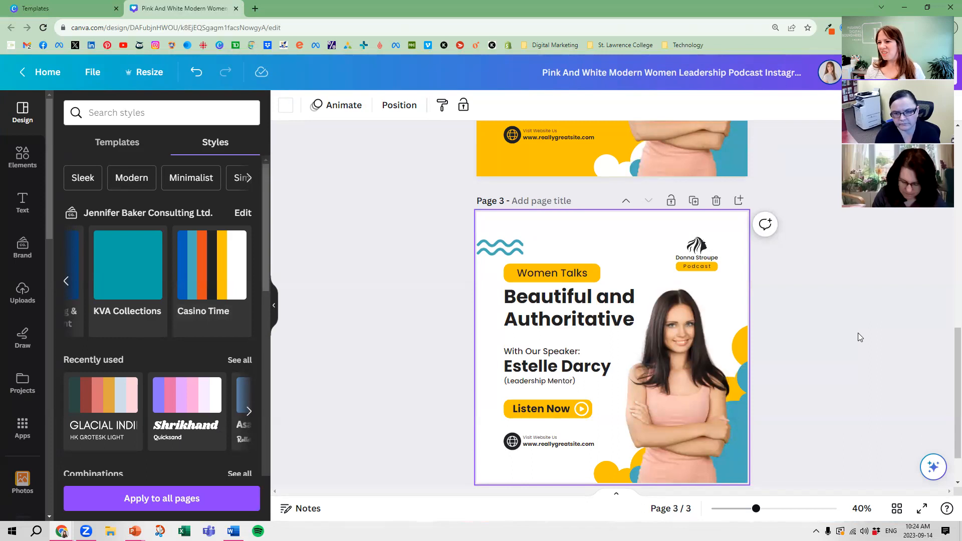
pyautogui.click(898, 508)
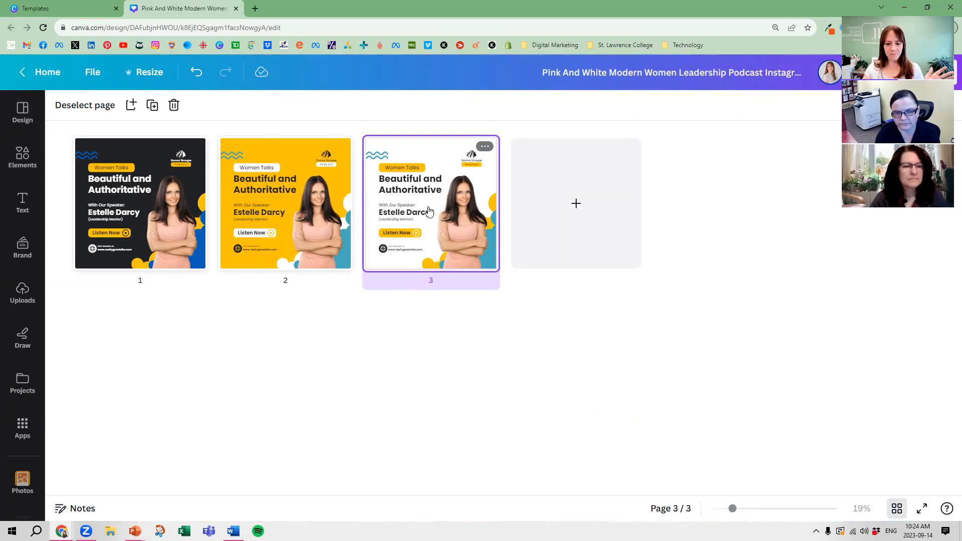
pyautogui.click(897, 508)
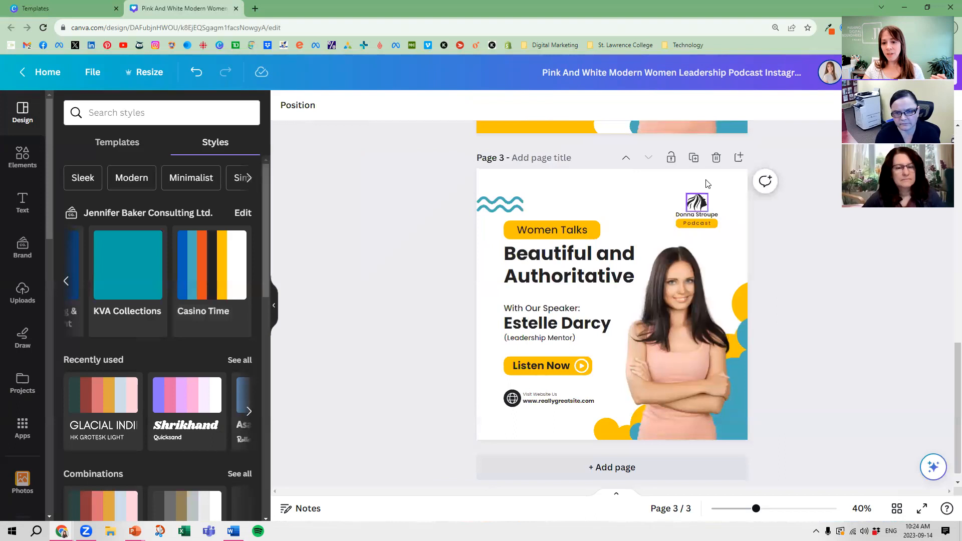
# Add a blue page 4 and a teal page 5 by duplicating and reshuffling Casino Time colours, and compare all the variations.
pyautogui.click(694, 157)
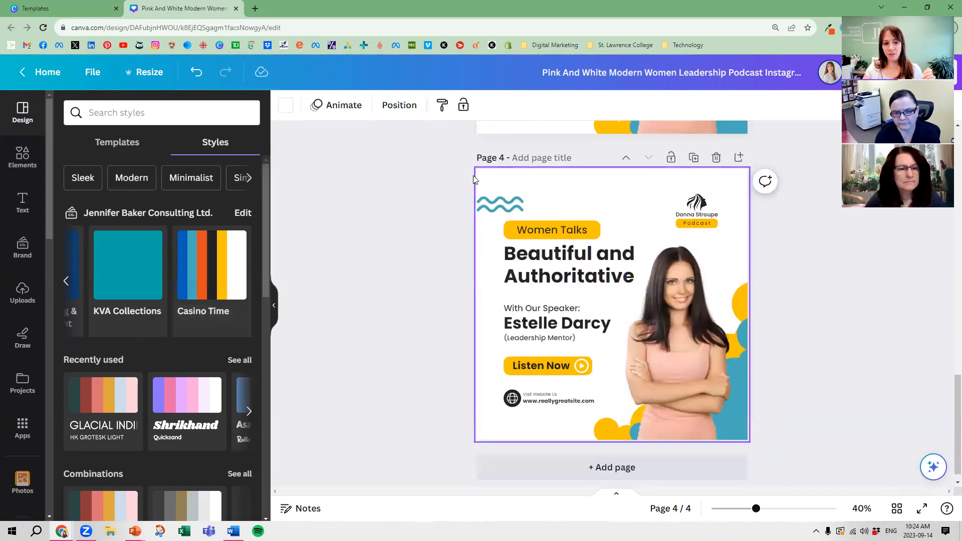
pyautogui.click(212, 266)
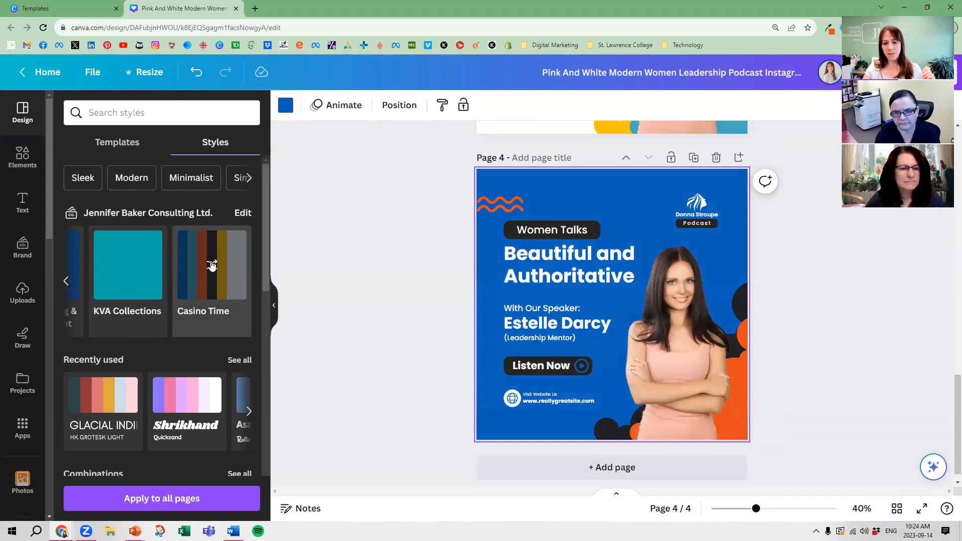
pyautogui.click(694, 157)
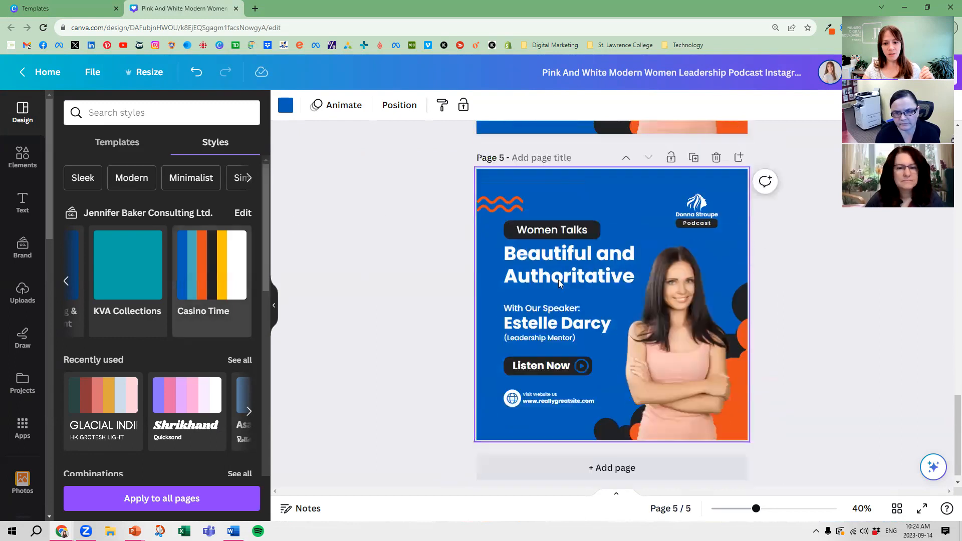
pyautogui.click(208, 277)
pyautogui.click(897, 509)
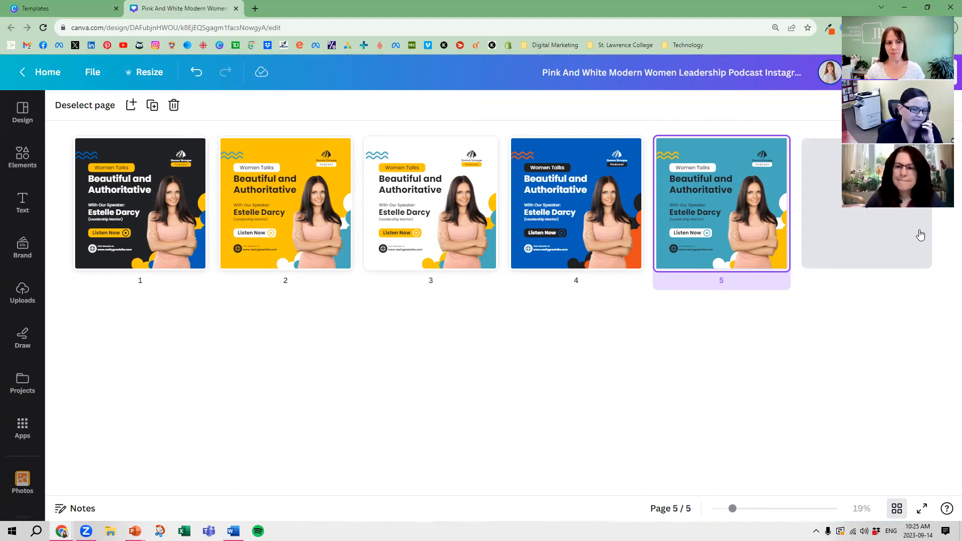
pyautogui.click(897, 508)
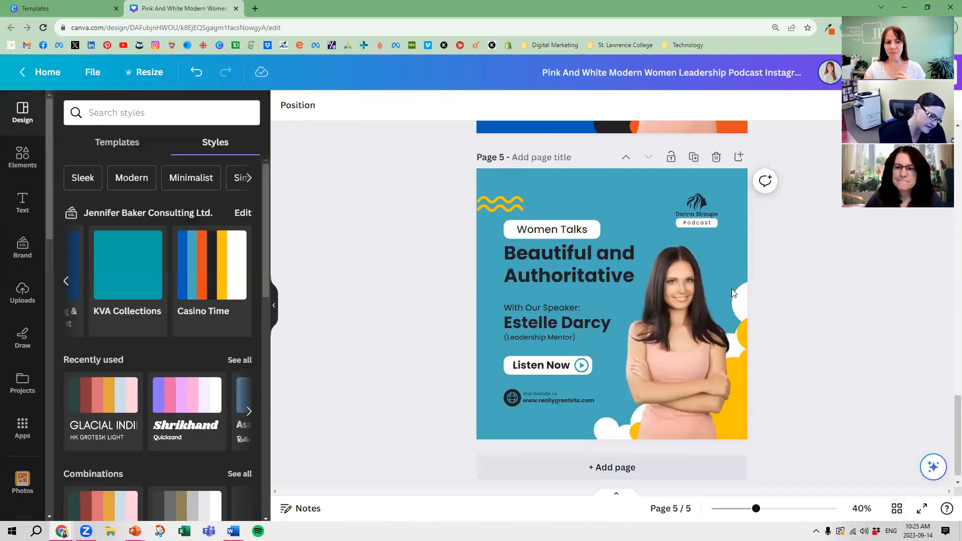
# Delete the black and yellow versions of the post so that the white version becomes page 1.
pyautogui.scroll(20, 654, 211)
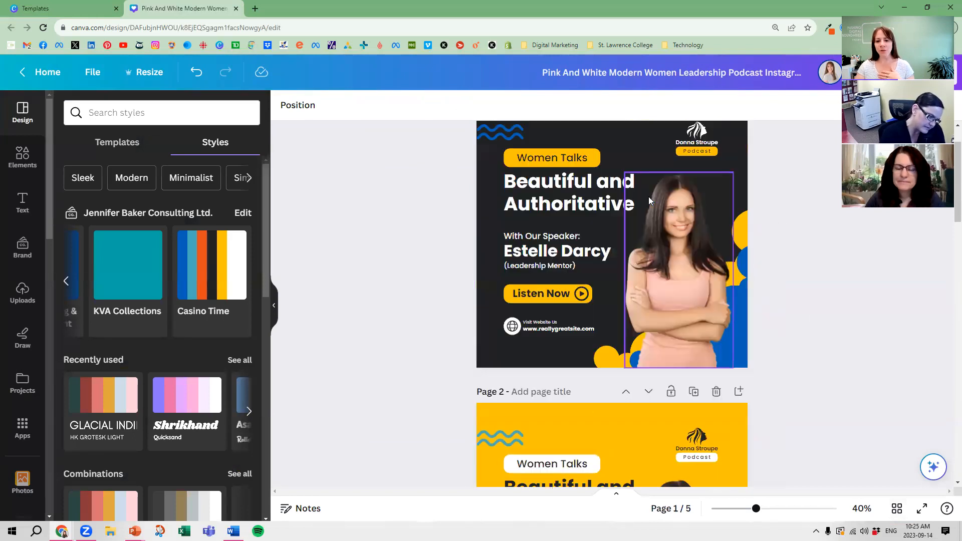
pyautogui.scroll(2, 648, 197)
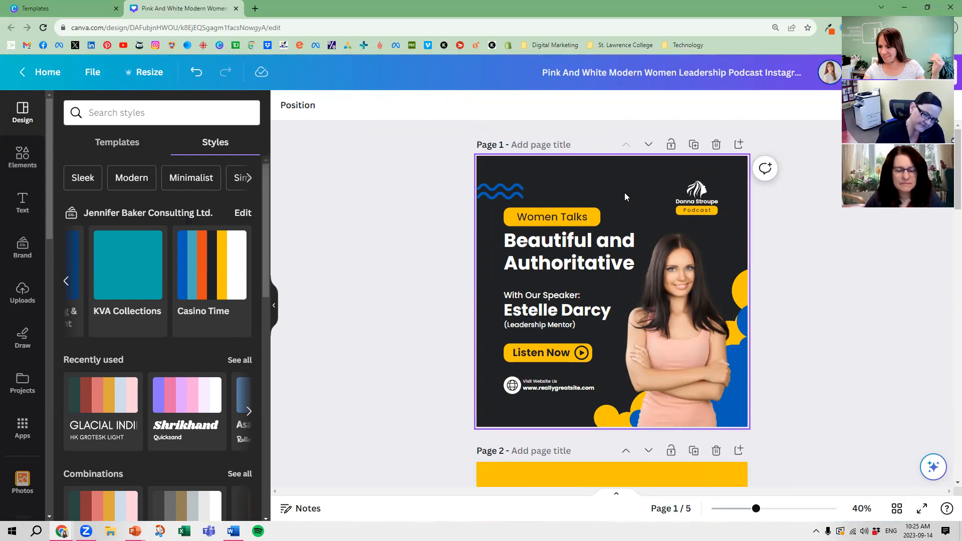
pyautogui.click(119, 146)
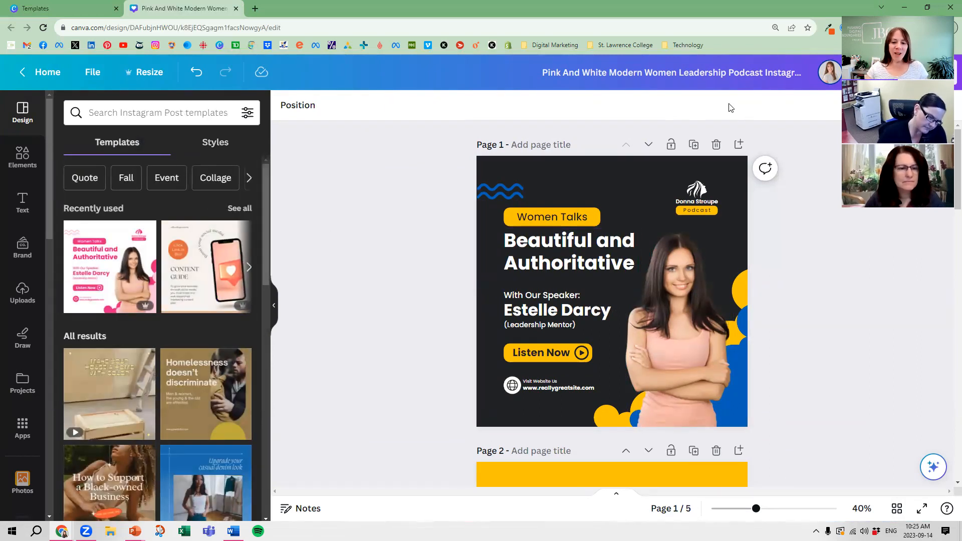
pyautogui.click(716, 145)
pyautogui.click(716, 145)
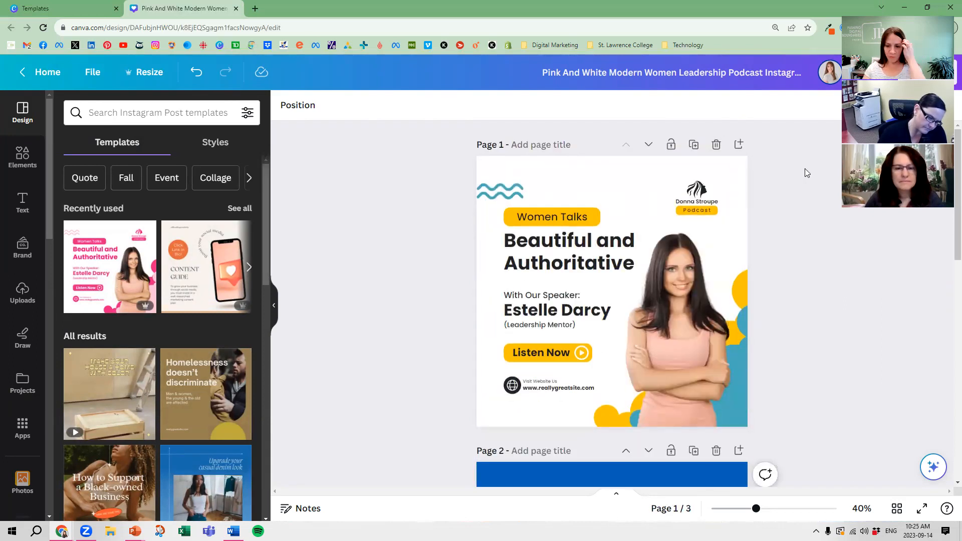
# Search the design elements for "business woman".
pyautogui.click(22, 154)
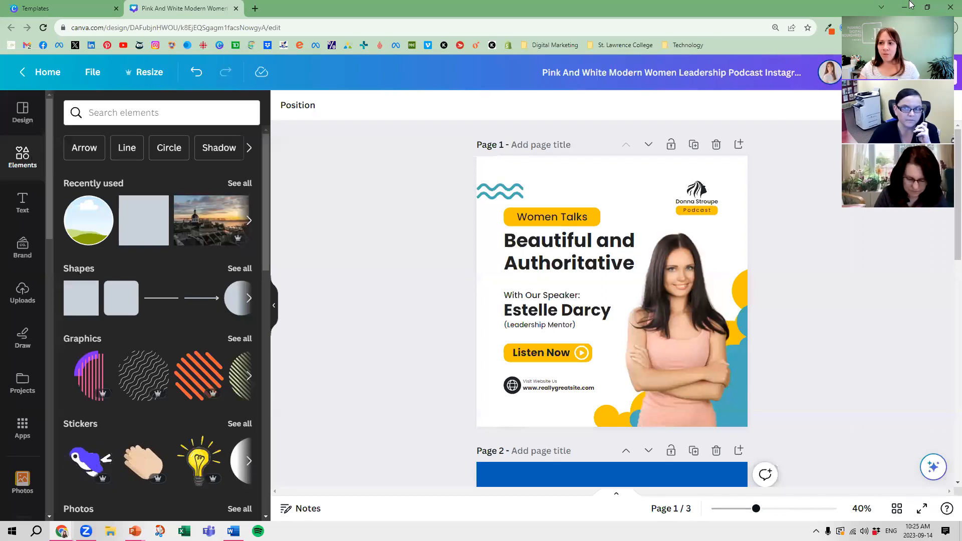
pyautogui.click(119, 114)
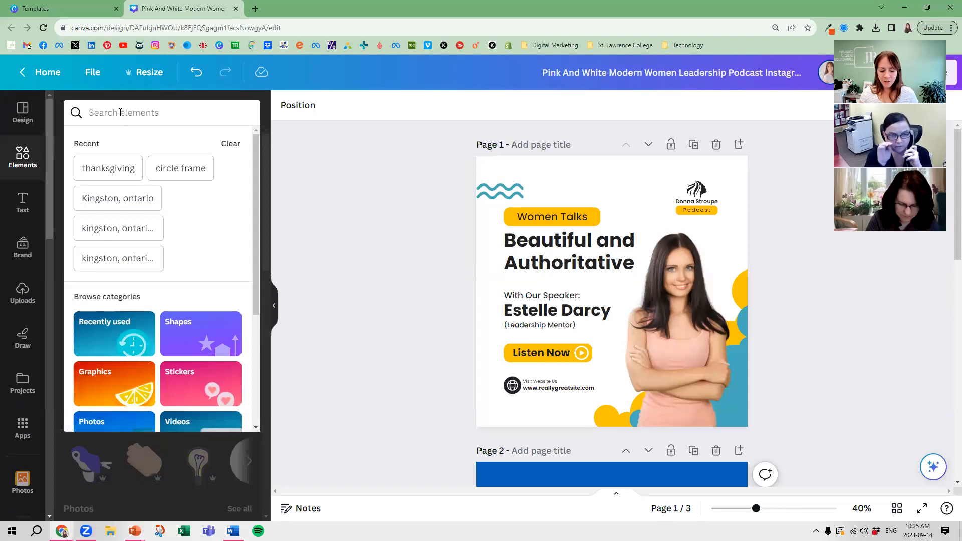
pyautogui.write('business')
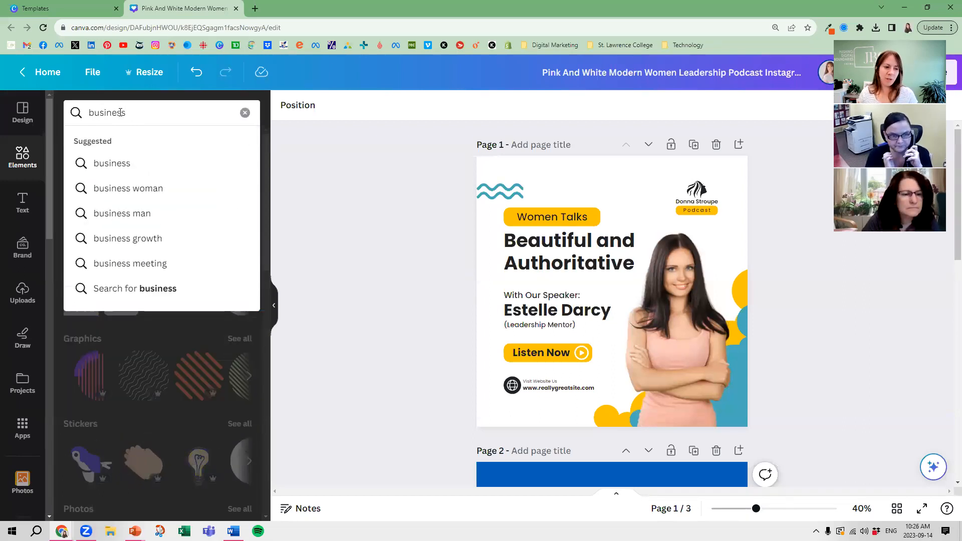
pyautogui.press('Down')
pyautogui.press('Down')
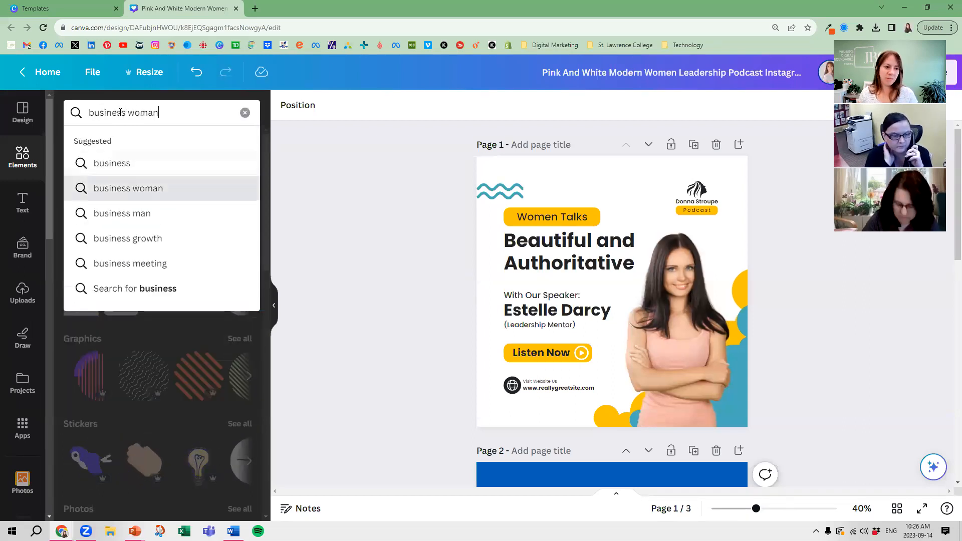
pyautogui.press('Return')
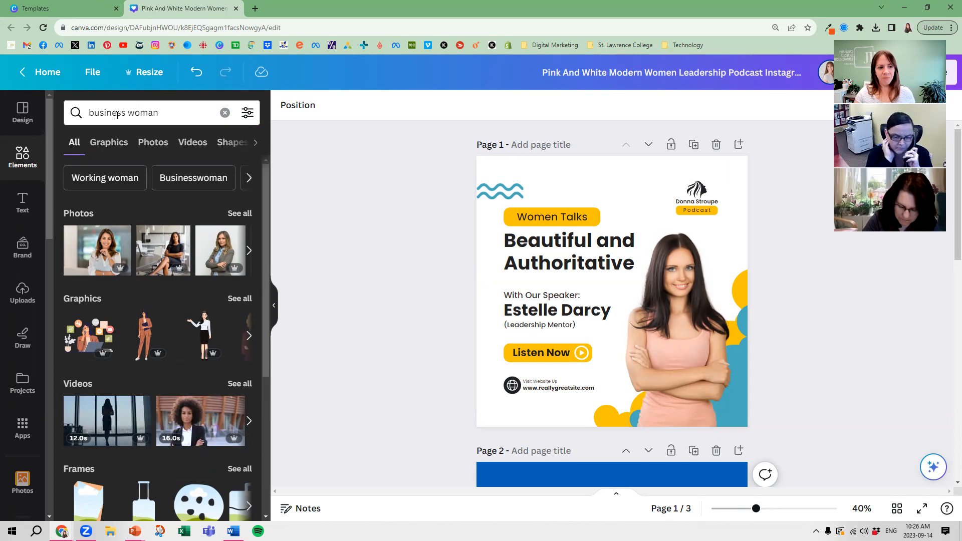
# Look through the business woman results, show all the photos, and open the search filters.
pyautogui.scroll(-2, 200, 260)
pyautogui.scroll(-2, 144, 339)
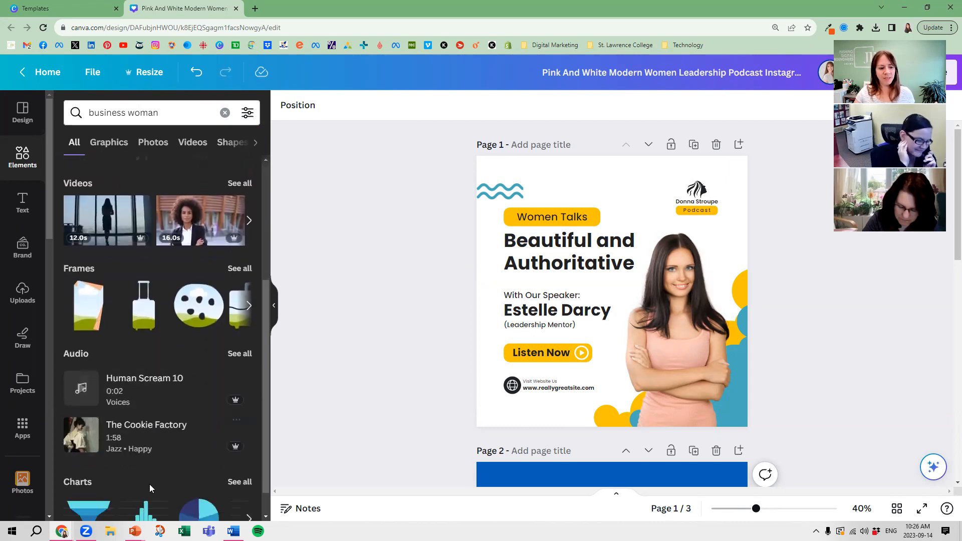
pyautogui.scroll(4, 172, 309)
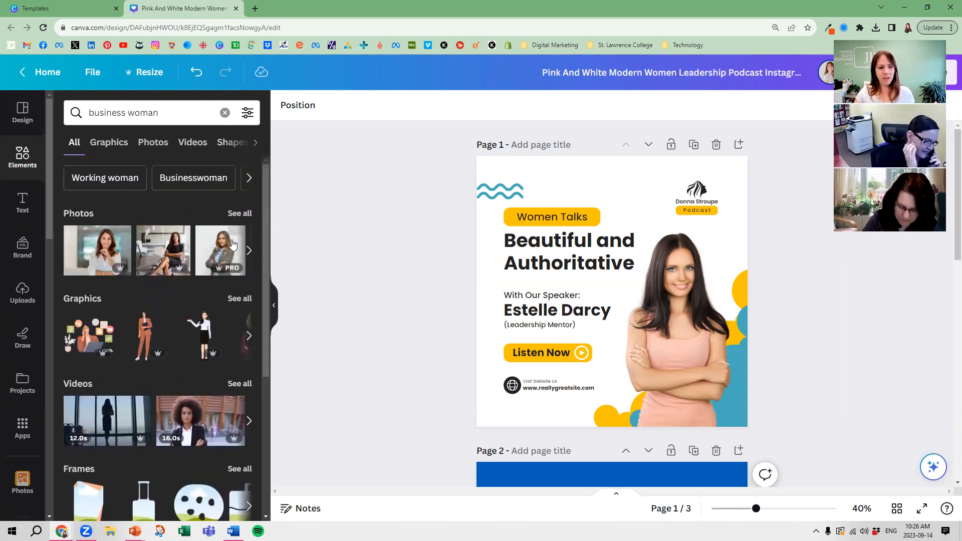
pyautogui.click(242, 213)
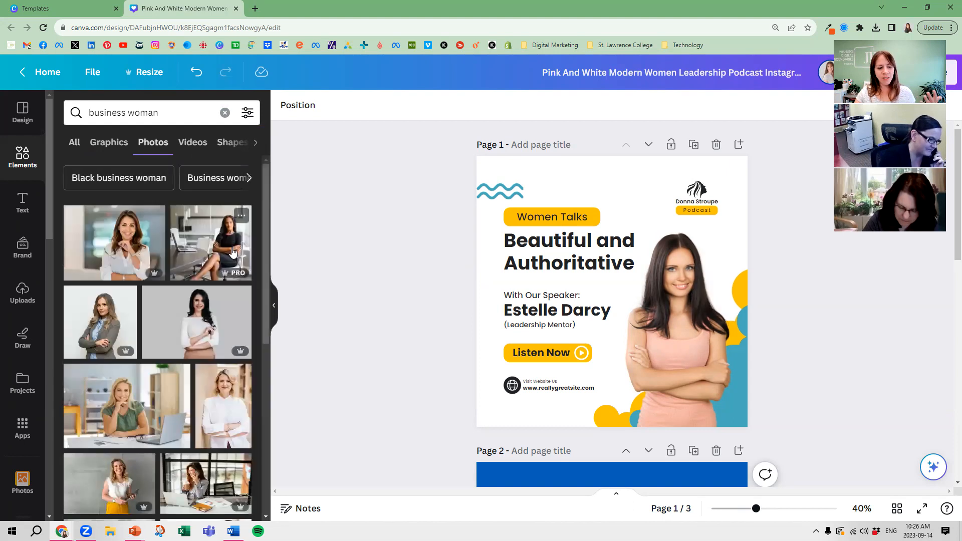
pyautogui.scroll(-5, 226, 256)
pyautogui.scroll(-4, 232, 255)
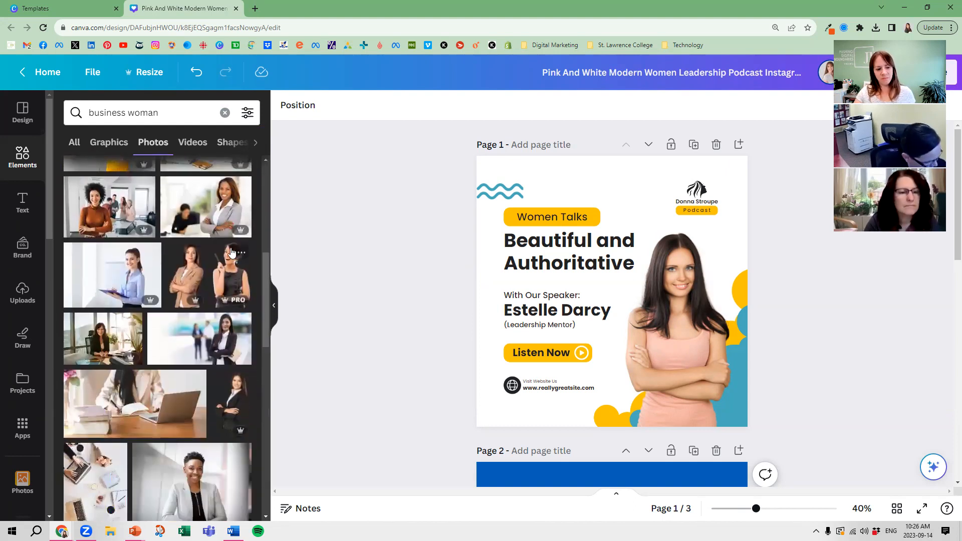
pyautogui.scroll(10, 231, 250)
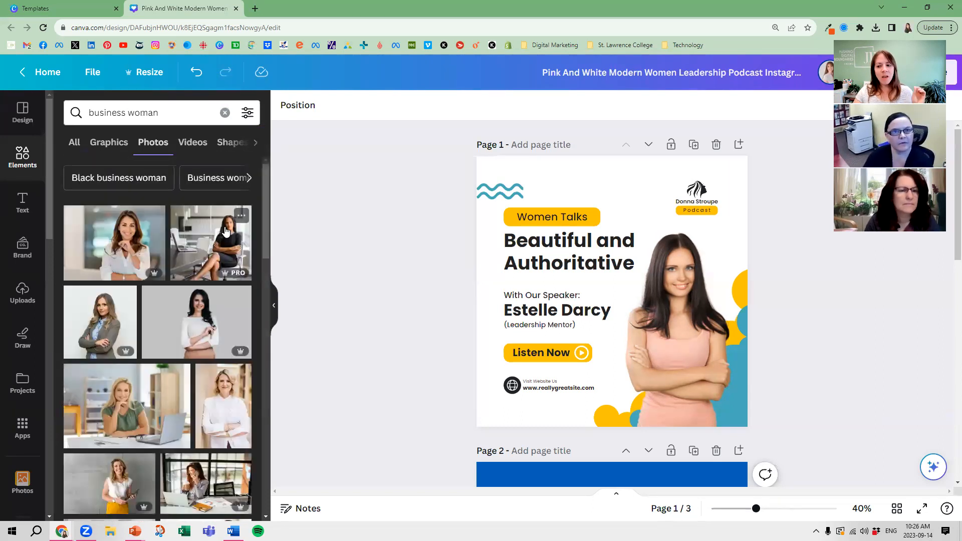
pyautogui.click(248, 112)
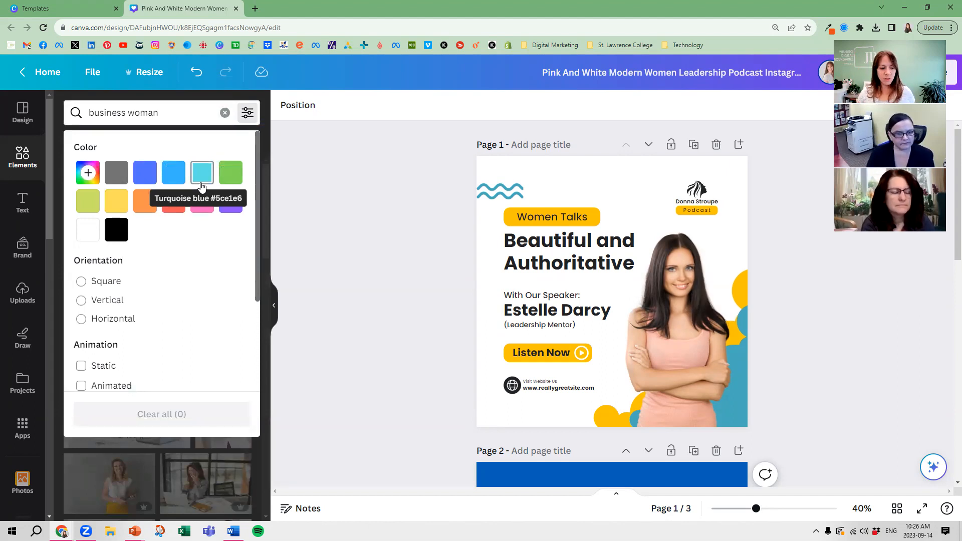
# Review the search filter options and filter the business woman photos by yellow.
pyautogui.scroll(-2, 159, 314)
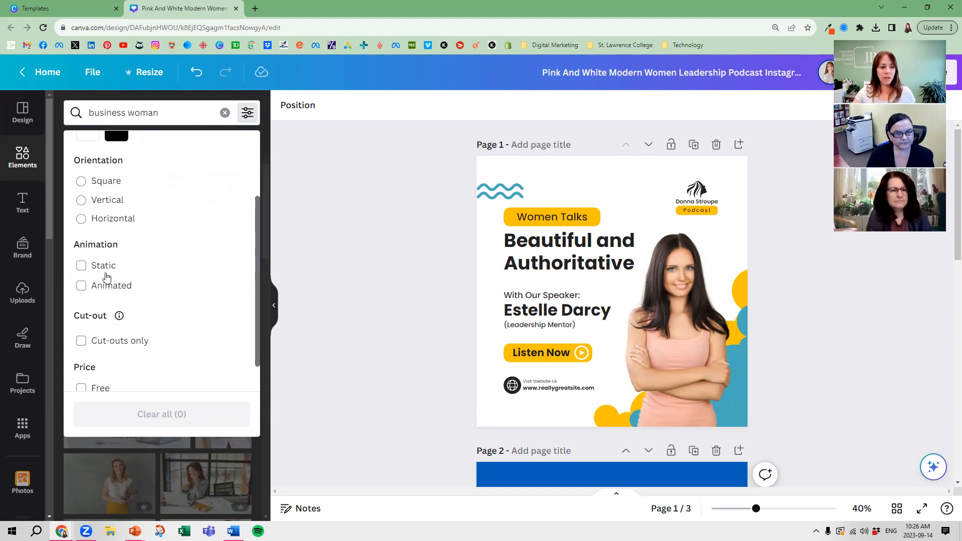
pyautogui.scroll(-1, 168, 301)
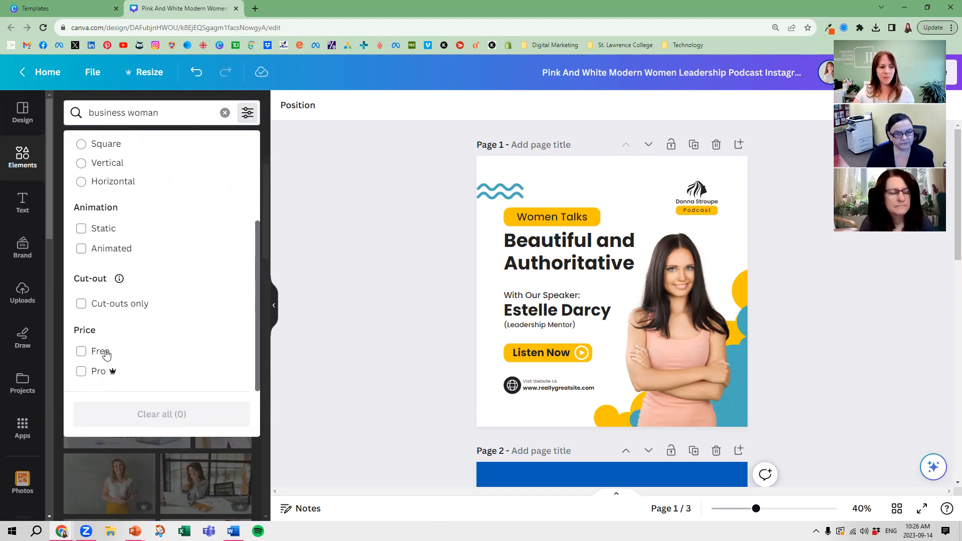
pyautogui.scroll(3, 156, 322)
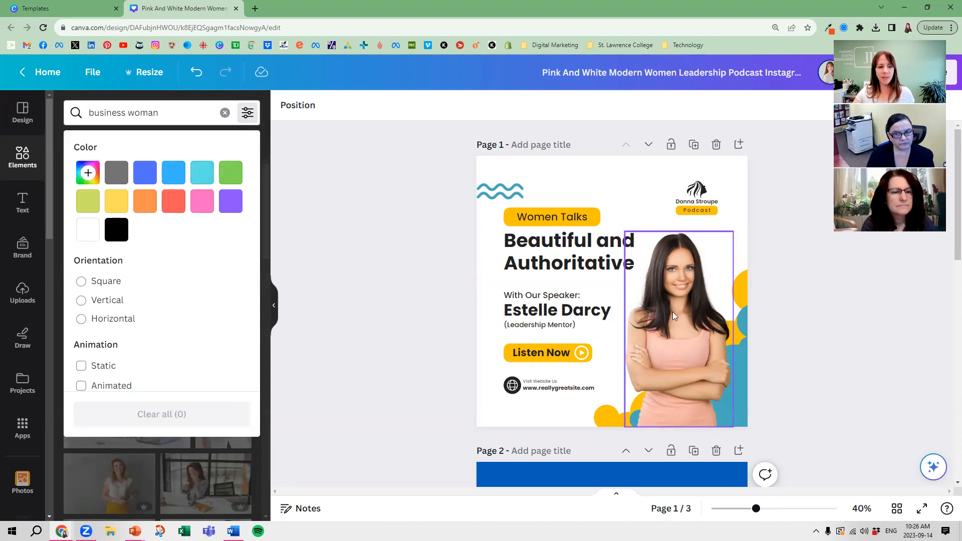
pyautogui.click(117, 201)
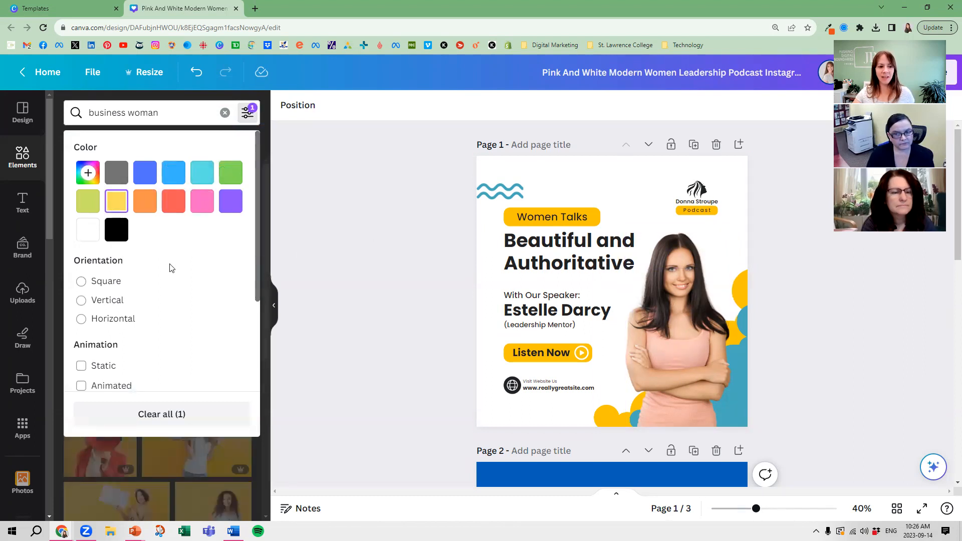
pyautogui.scroll(-3, 201, 273)
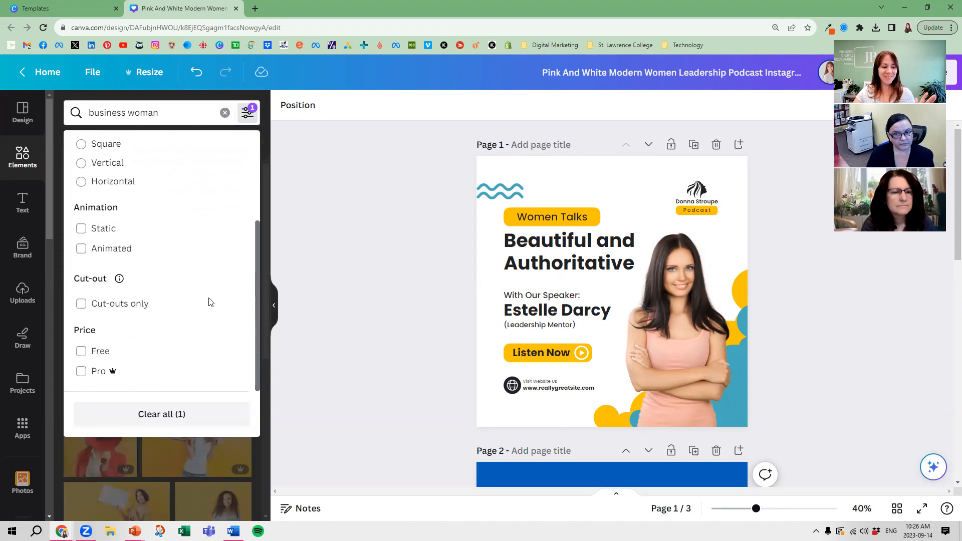
pyautogui.click(182, 107)
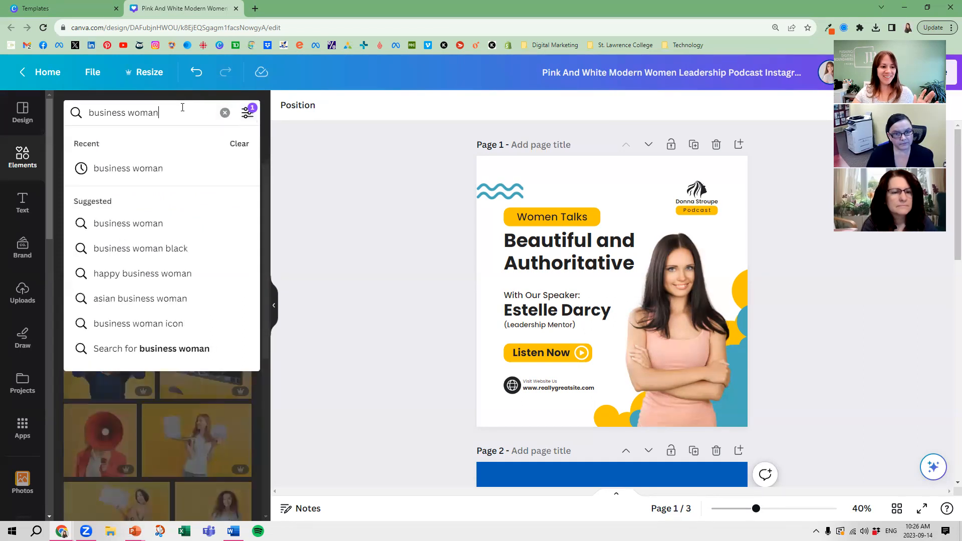
pyautogui.click(352, 241)
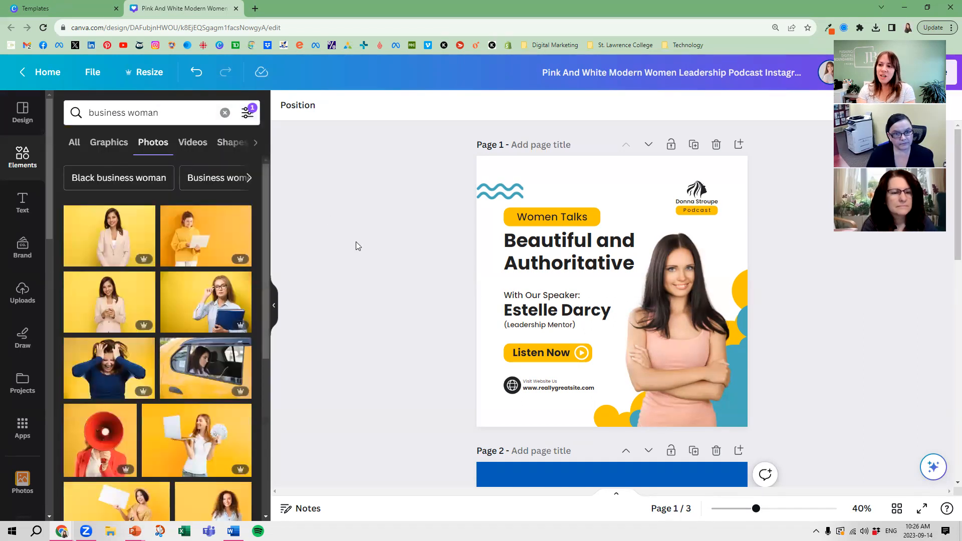
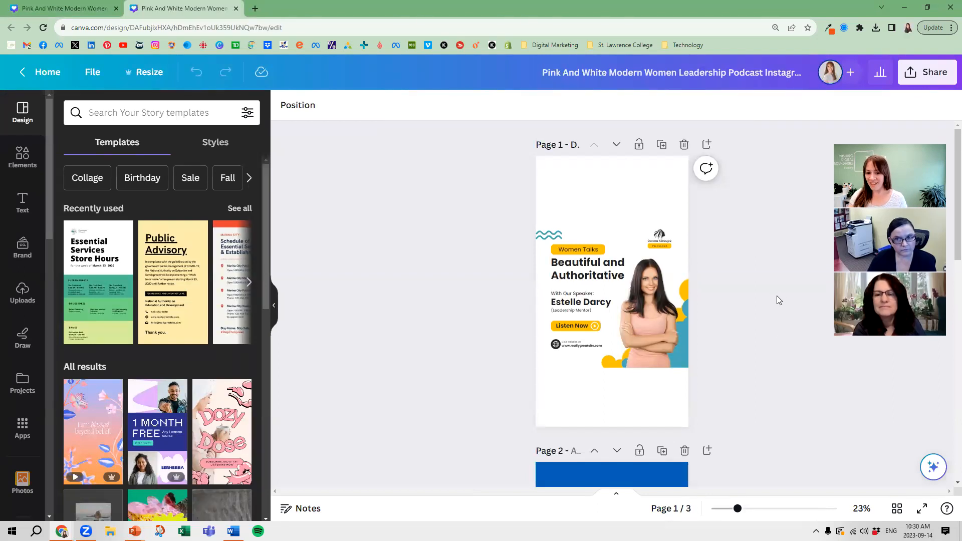
# On story page 1, move the woman and coloured shapes down to the page's lower edge and enlarge the text block upward.
pyautogui.moveTo(743, 384); pyautogui.dragTo(648, 379)
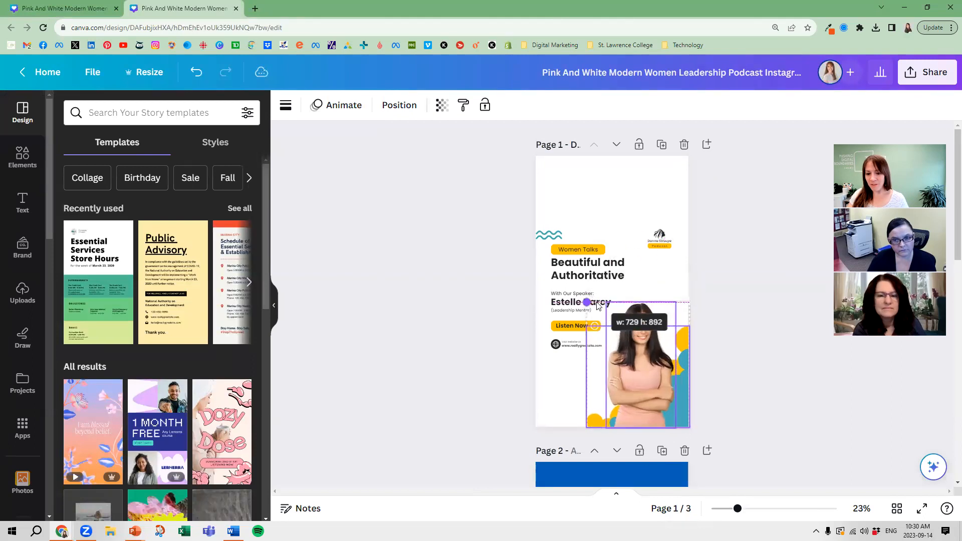
pyautogui.moveTo(508, 199); pyautogui.dragTo(580, 361)
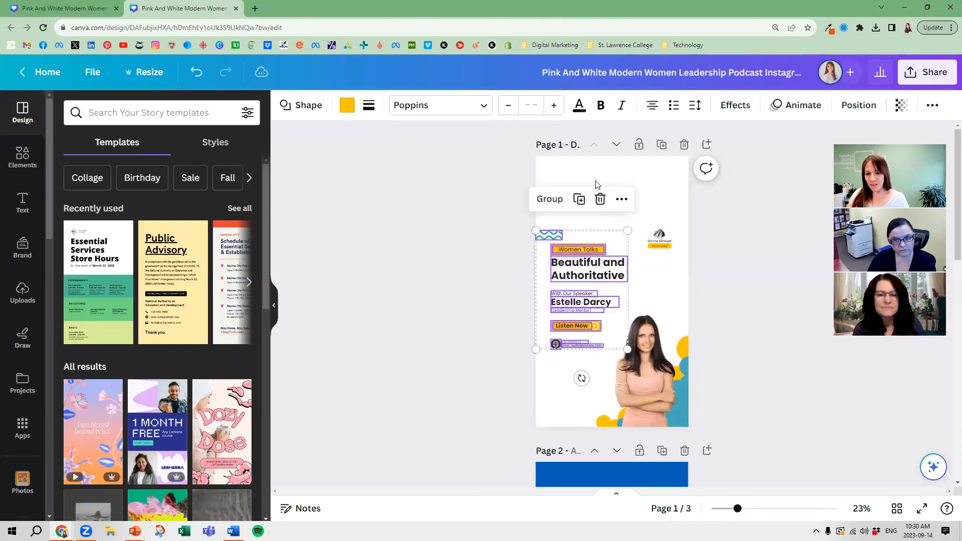
pyautogui.moveTo(628, 231); pyautogui.dragTo(579, 217)
# Delete the podcast logo from story page 1 and reposition the enlarged text block above the woman.
pyautogui.moveTo(712, 270); pyautogui.dragTo(662, 221)
pyautogui.press('Delete')
pyautogui.moveTo(512, 156); pyautogui.dragTo(583, 345)
pyautogui.moveTo(574, 261)
pyautogui.mouseDown()
pyautogui.moveTo(595, 269)
pyautogui.moveTo(585, 269)
pyautogui.mouseUp()
pyautogui.click(780, 308)
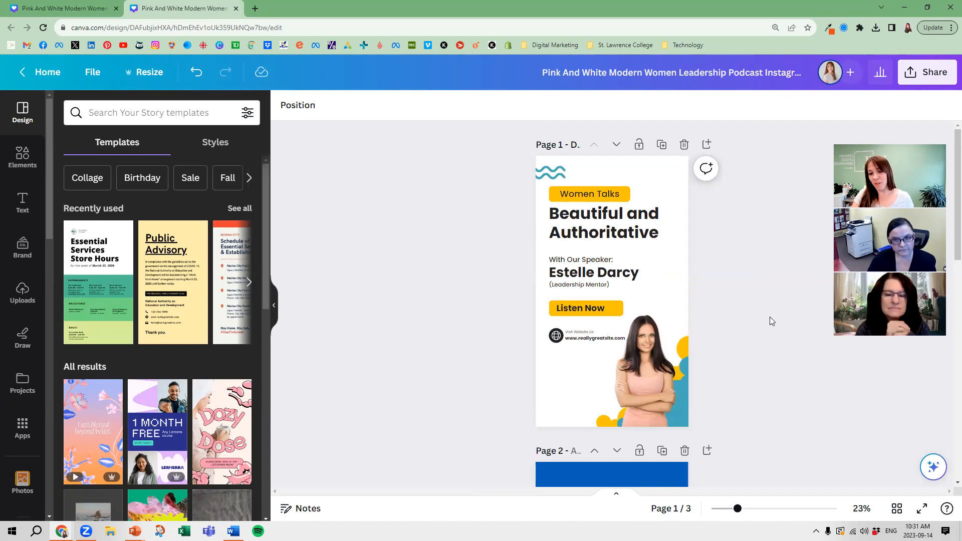
# Switch to the square Instagram post and copy all the elements of its blue page 2.
pyautogui.scroll(-5, 751, 307)
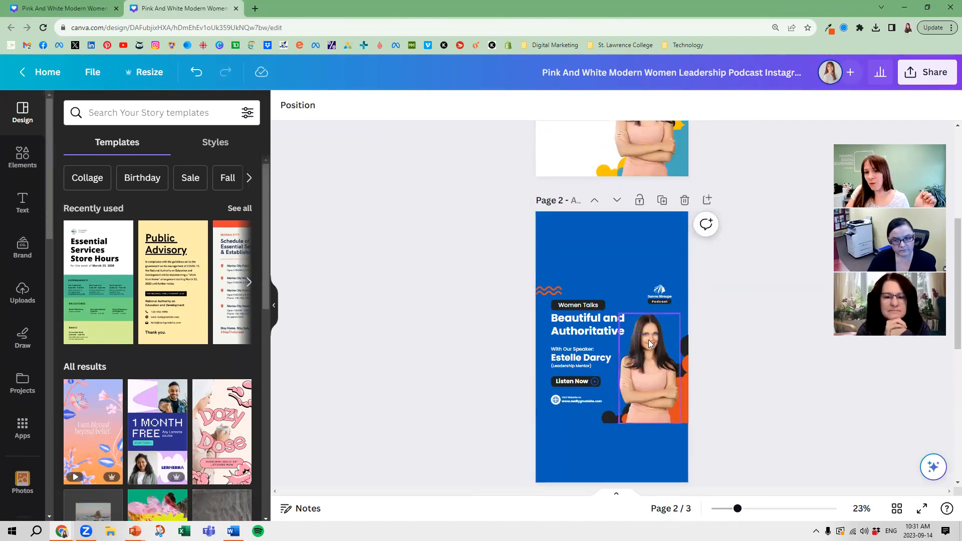
pyautogui.click(81, 8)
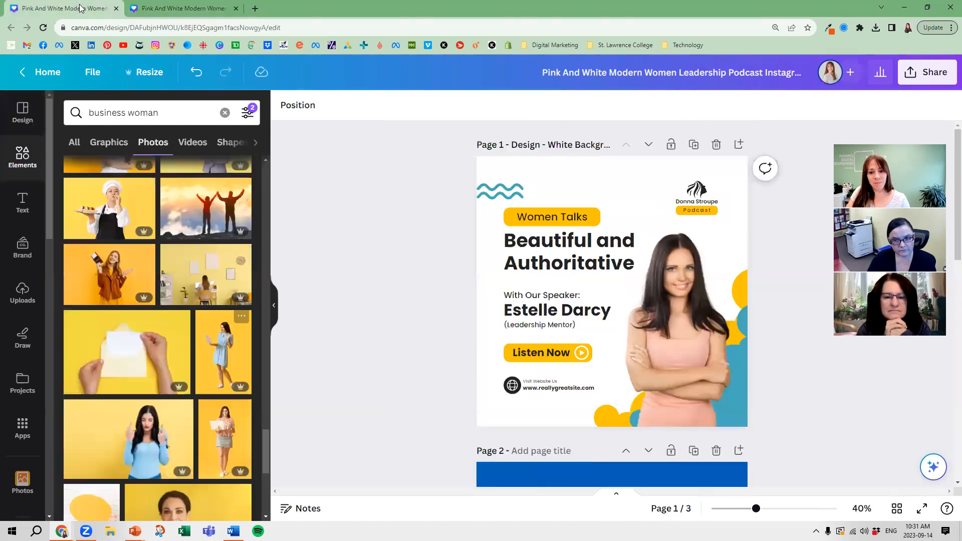
pyautogui.scroll(-5, 333, 227)
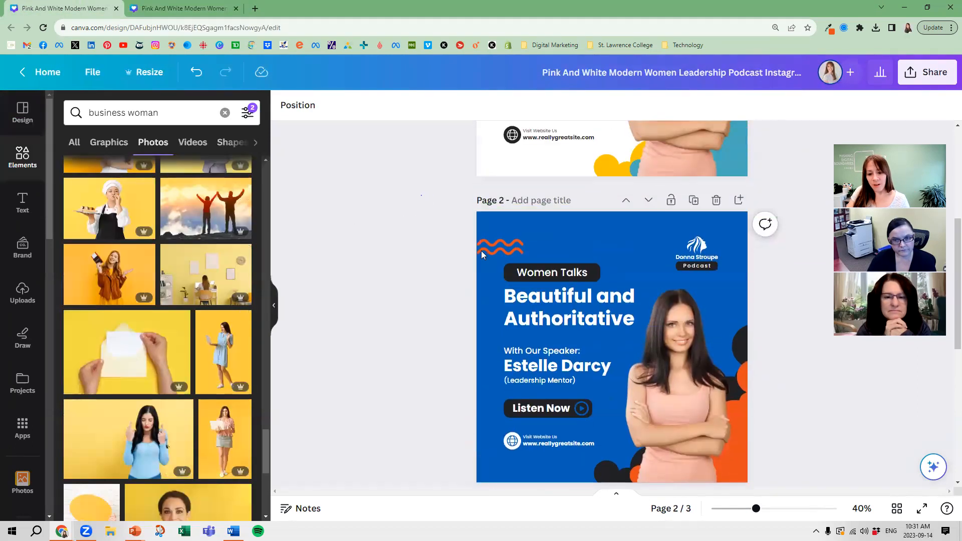
pyautogui.hotkey('ctrl', 'a')
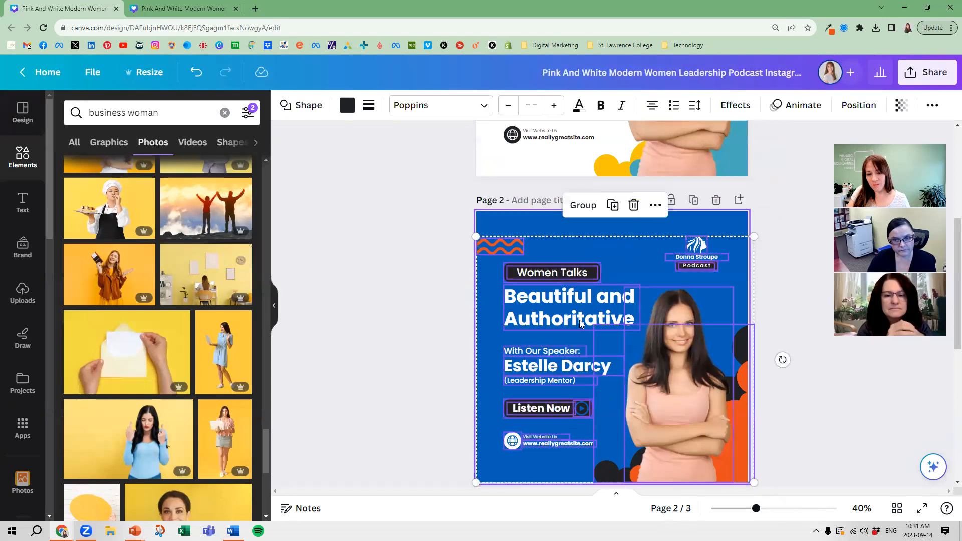
pyautogui.rightClick(573, 303)
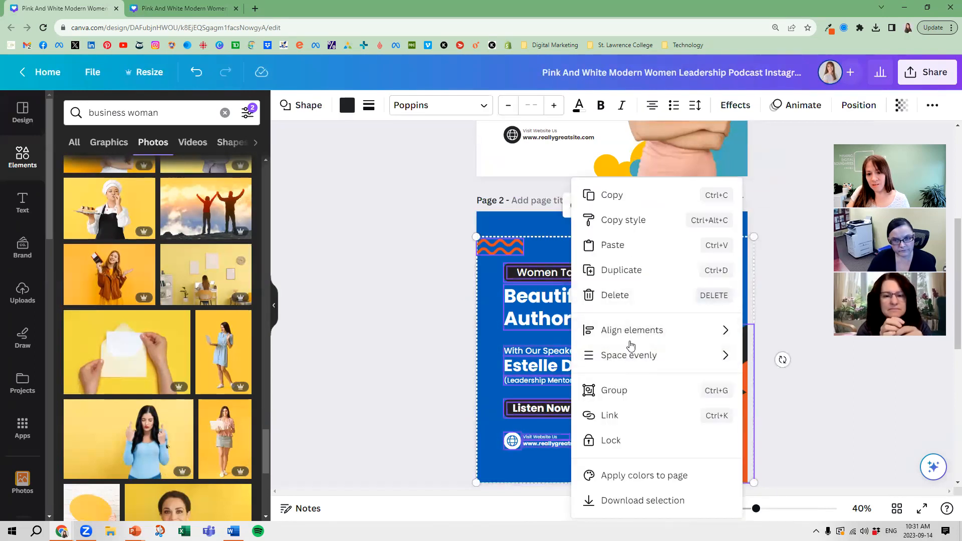
pyautogui.click(627, 200)
# In the story design, replace the elements on blue page 2 with the ones copied from the Instagram post.
pyautogui.click(191, 3)
pyautogui.moveTo(427, 203); pyautogui.dragTo(746, 445)
pyautogui.press('Delete')
pyautogui.click(608, 344)
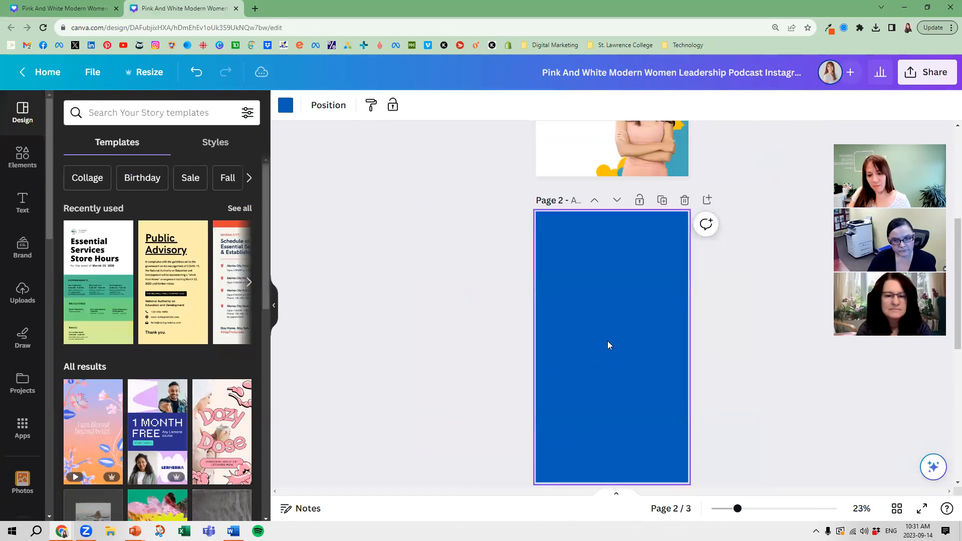
pyautogui.hotkey('ctrl', 'v')
pyautogui.rightClick(618, 333)
pyautogui.click(414, 340)
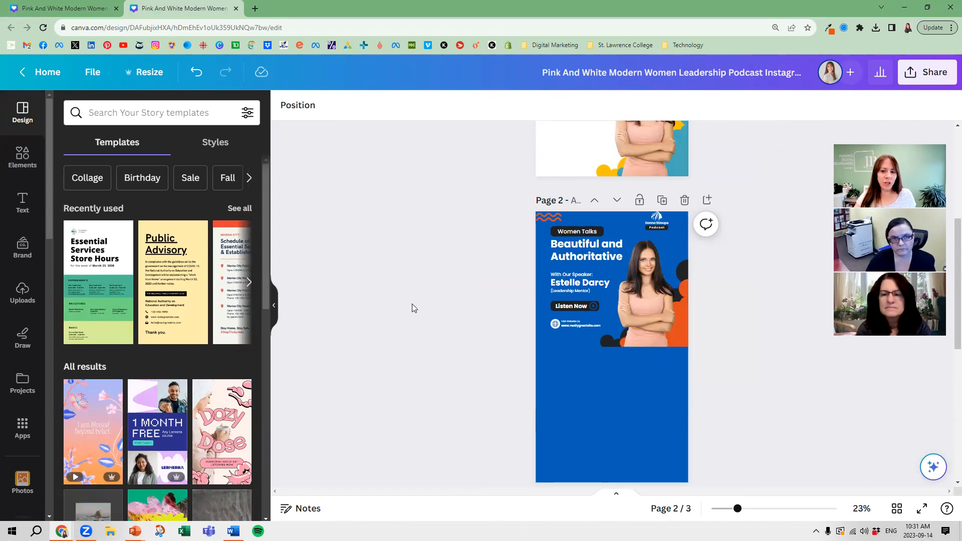
# Return to the square Instagram post and duplicate its white page 1.
pyautogui.scroll(5, 419, 310)
pyautogui.click(65, 8)
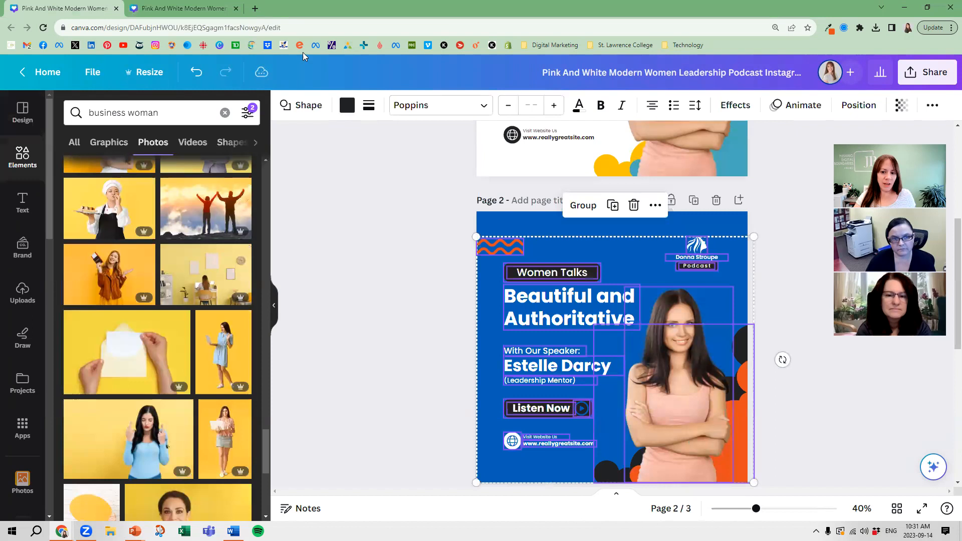
pyautogui.scroll(5, 783, 215)
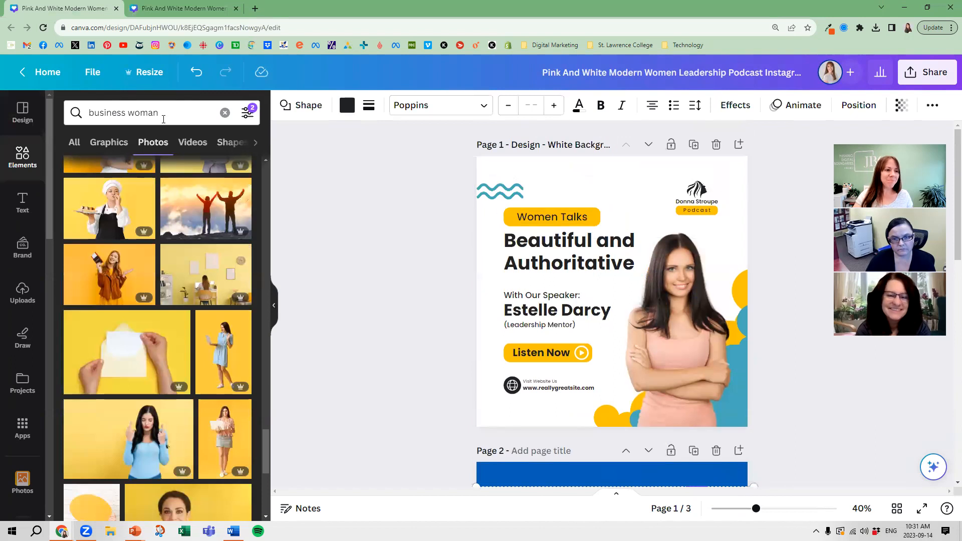
pyautogui.click(693, 144)
# Try clearing the text from page 1 and moving the woman's photo into its place, and undo both changes.
pyautogui.moveTo(463, 165); pyautogui.dragTo(591, 416)
pyautogui.press('Delete')
pyautogui.moveTo(680, 353); pyautogui.dragTo(567, 276)
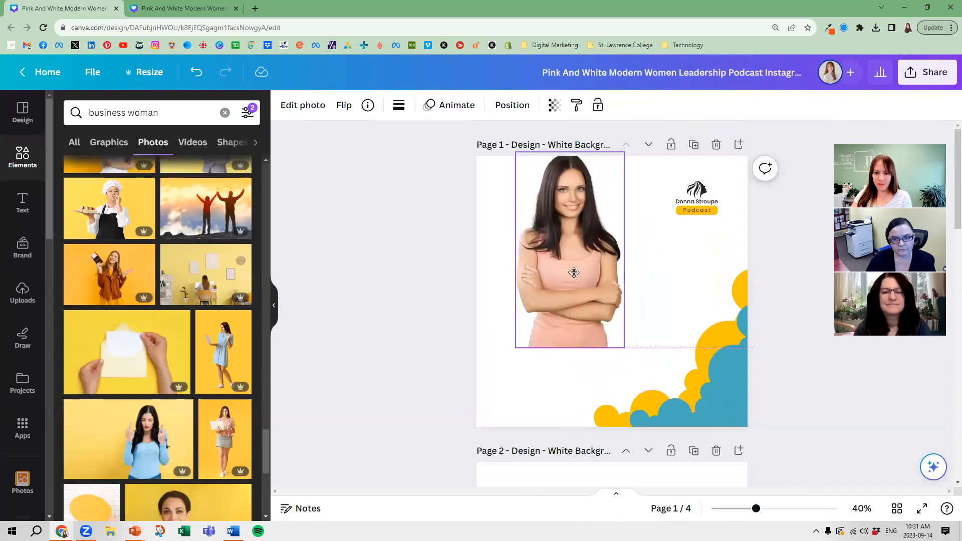
pyautogui.click(692, 210)
pyautogui.hotkey('ctrl', 'z')
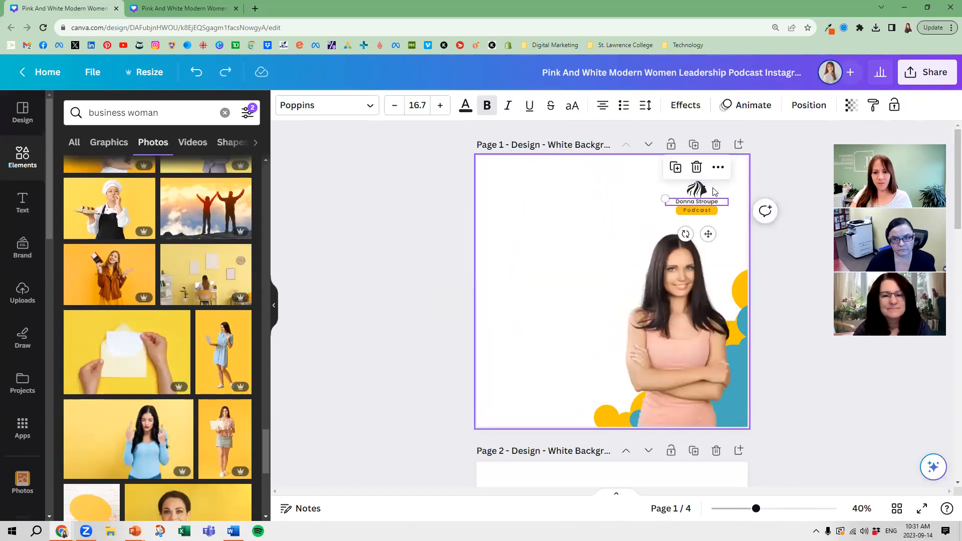
pyautogui.hotkey('ctrl', 'z')
# Brush over the pink shirt in page 1's woman photo with Magic Edit, and reduce the brush size to 10.
pyautogui.click(647, 317)
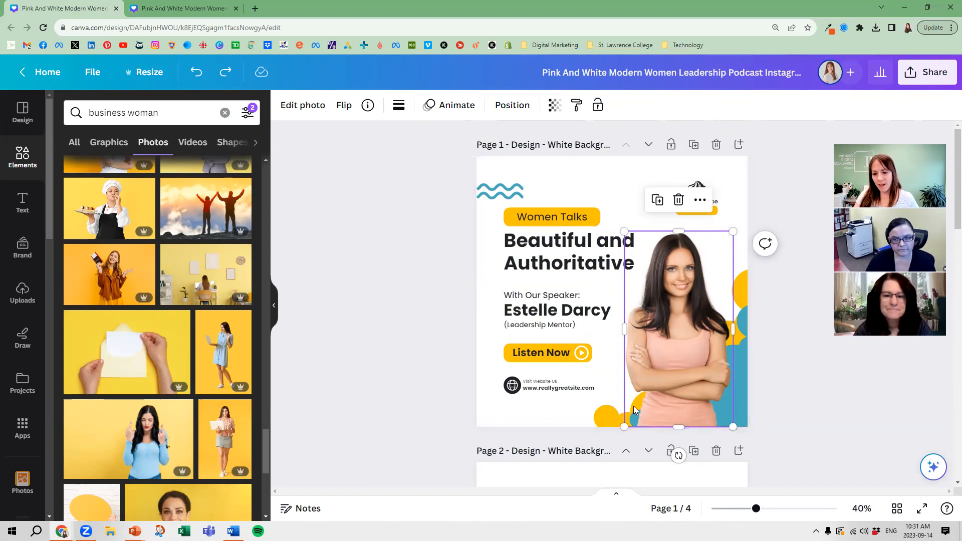
pyautogui.click(305, 107)
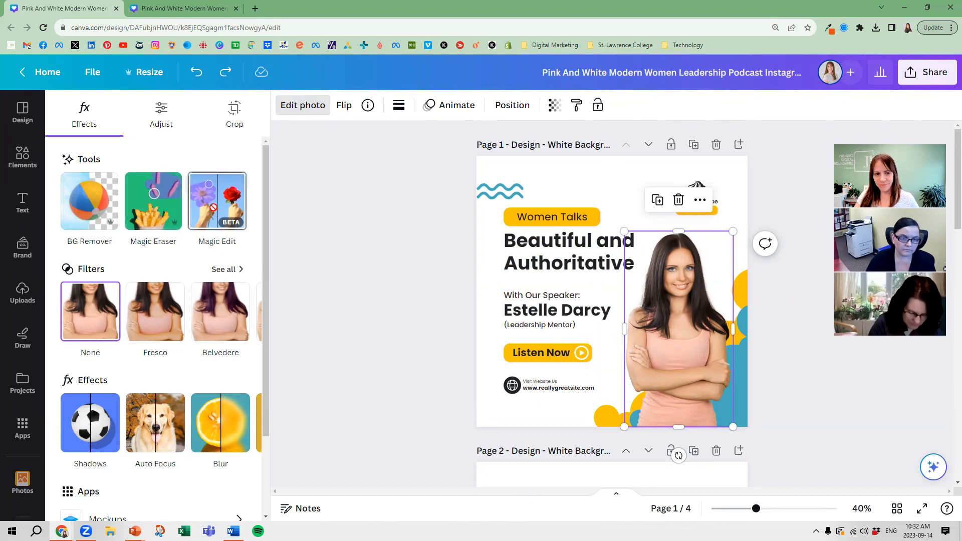
pyautogui.click(214, 207)
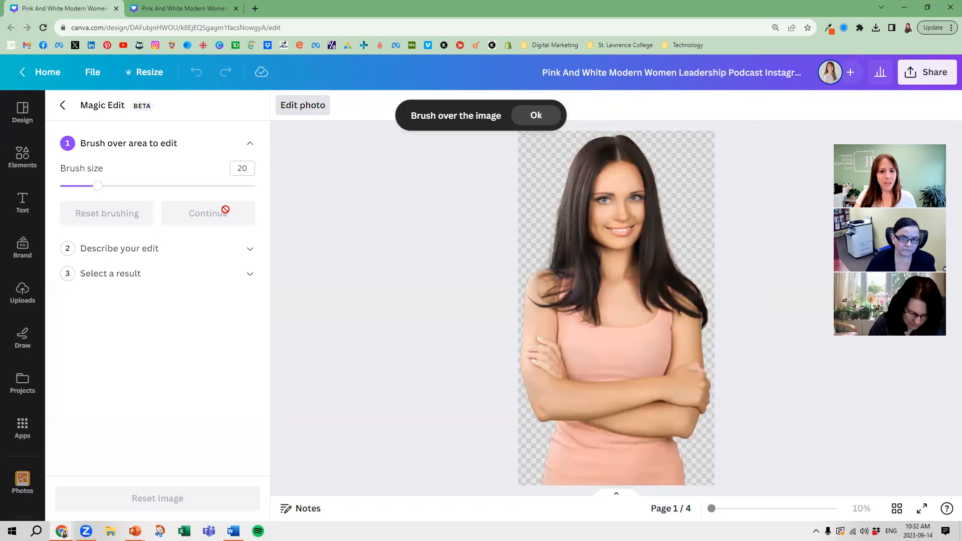
pyautogui.moveTo(566, 322)
pyautogui.mouseDown()
pyautogui.moveTo(574, 363)
pyautogui.moveTo(636, 374)
pyautogui.moveTo(660, 367)
pyautogui.moveTo(665, 320)
pyautogui.moveTo(633, 337)
pyautogui.moveTo(580, 331)
pyautogui.moveTo(636, 342)
pyautogui.moveTo(585, 356)
pyautogui.moveTo(594, 368)
pyautogui.mouseUp()
pyautogui.moveTo(565, 427)
pyautogui.mouseDown()
pyautogui.moveTo(547, 476)
pyautogui.moveTo(676, 481)
pyautogui.moveTo(667, 446)
pyautogui.moveTo(574, 430)
pyautogui.moveTo(568, 449)
pyautogui.moveTo(648, 455)
pyautogui.moveTo(658, 465)
pyautogui.moveTo(568, 466)
pyautogui.mouseUp()
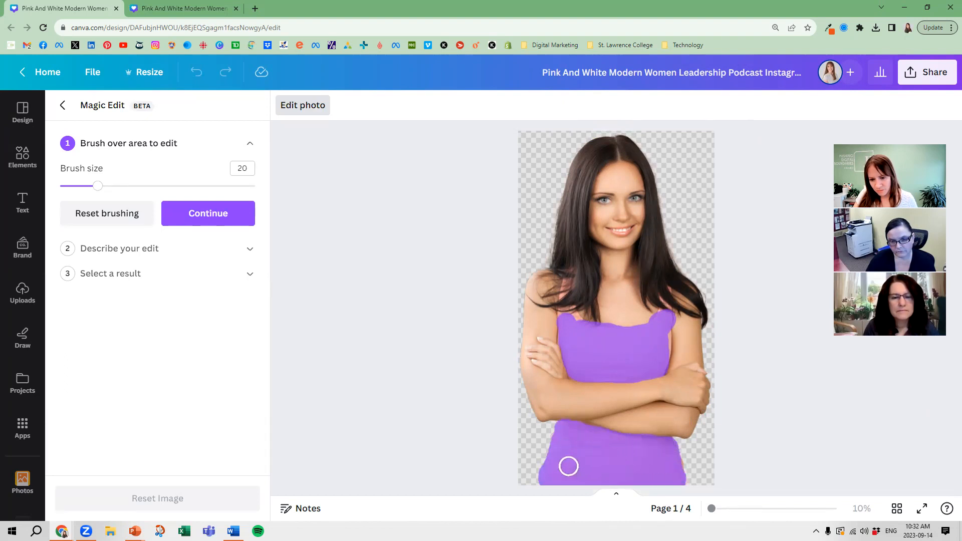
pyautogui.click(79, 186)
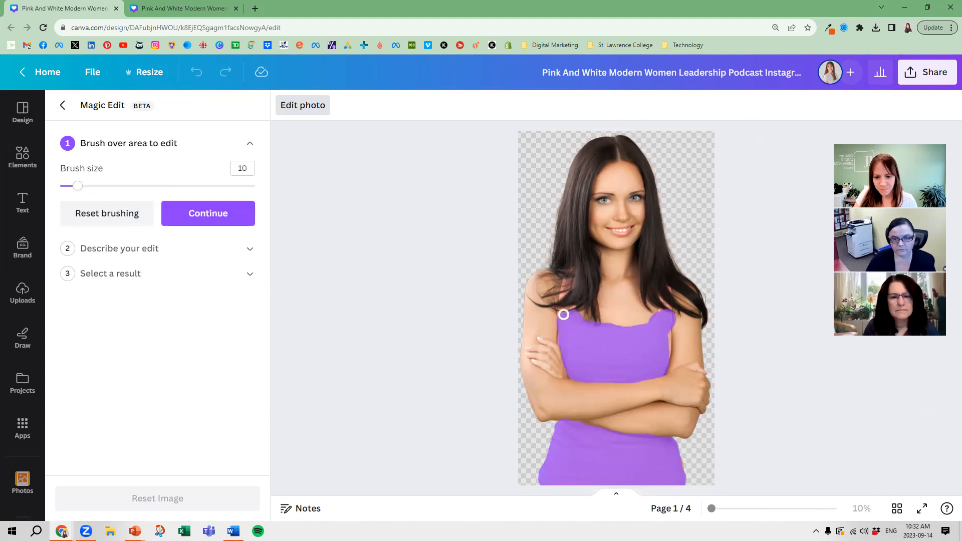
# Generate Magic Edit results from the prompt "make the shirt yellow" and discard them.
pyautogui.click(200, 219)
pyautogui.click(156, 223)
pyautogui.write('make the shirt yellow')
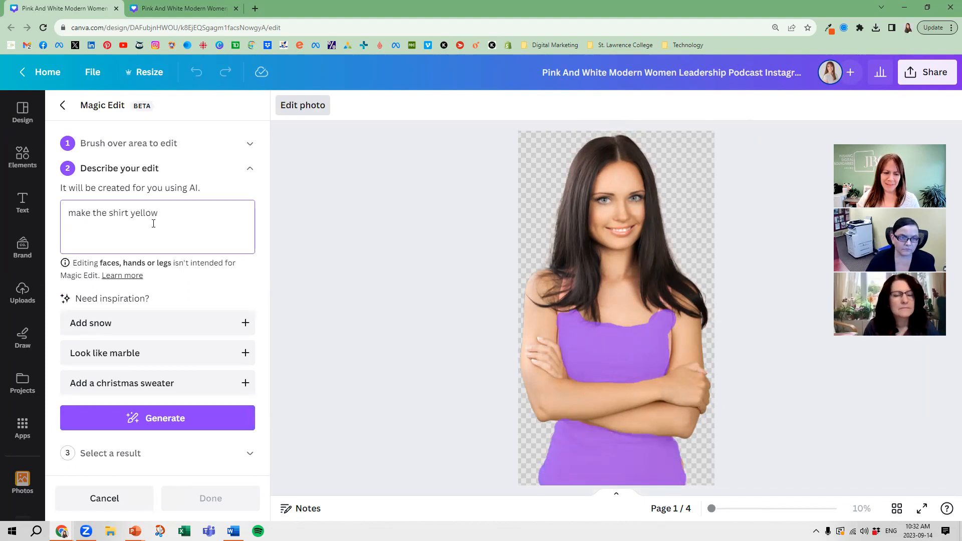
pyautogui.click(163, 418)
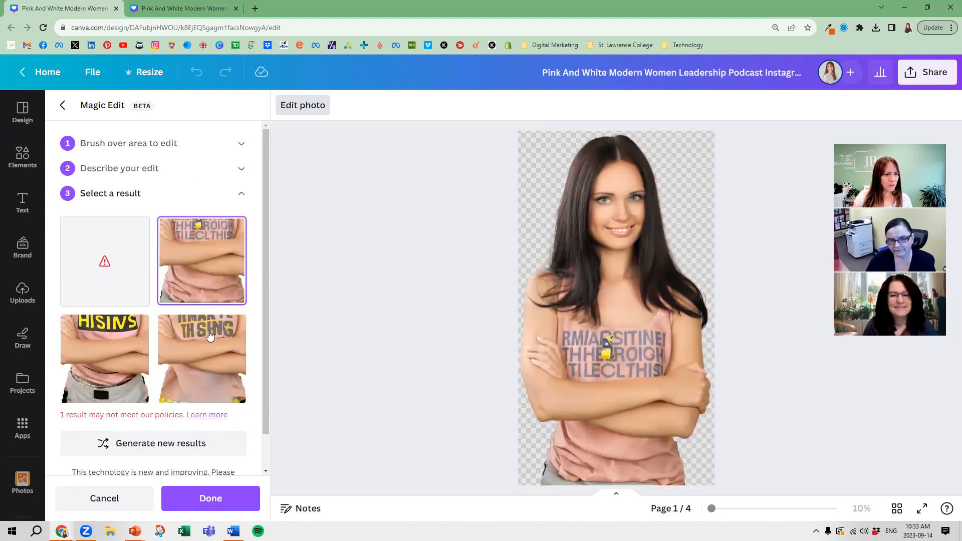
pyautogui.click(110, 502)
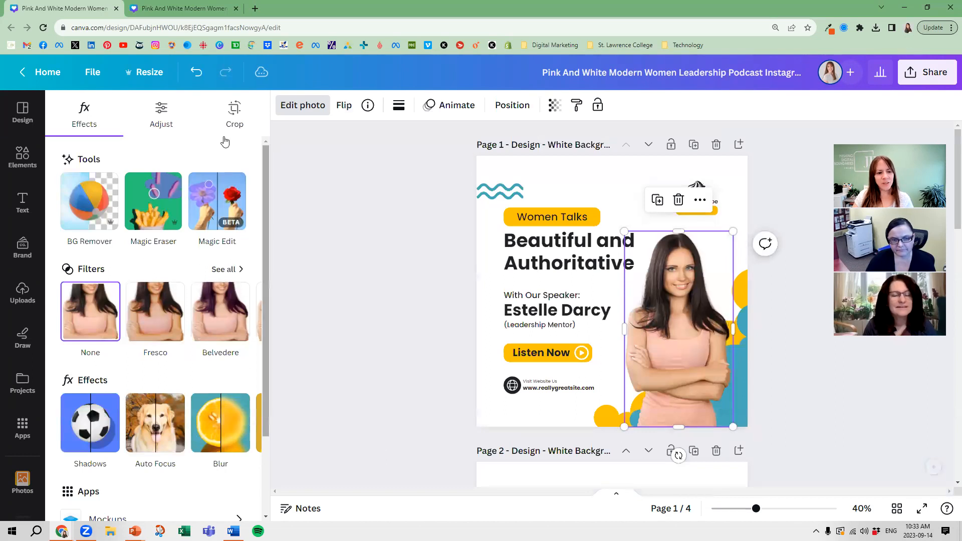
# Brush over the woman's shirt again in Magic Edit and generate results from the prompt "change to yellow flower".
pyautogui.click(209, 206)
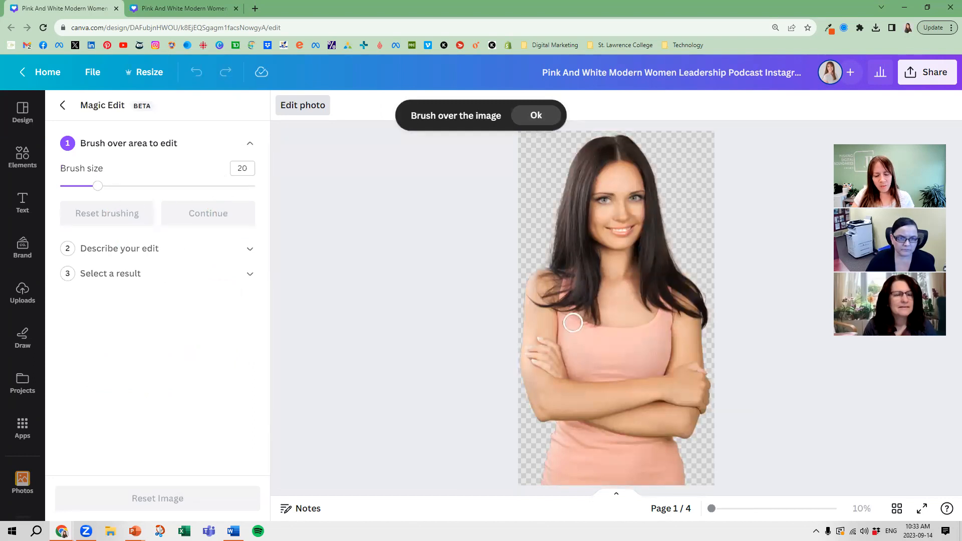
pyautogui.moveTo(566, 321)
pyautogui.mouseDown()
pyautogui.moveTo(580, 368)
pyautogui.moveTo(644, 373)
pyautogui.moveTo(660, 366)
pyautogui.moveTo(664, 319)
pyautogui.moveTo(661, 330)
pyautogui.moveTo(578, 337)
pyautogui.moveTo(650, 342)
pyautogui.moveTo(657, 353)
pyautogui.moveTo(580, 354)
pyautogui.moveTo(612, 366)
pyautogui.mouseUp()
pyautogui.moveTo(565, 429)
pyautogui.mouseDown()
pyautogui.moveTo(550, 479)
pyautogui.moveTo(675, 480)
pyautogui.moveTo(667, 449)
pyautogui.moveTo(577, 435)
pyautogui.moveTo(590, 455)
pyautogui.moveTo(644, 458)
pyautogui.moveTo(618, 457)
pyautogui.mouseUp()
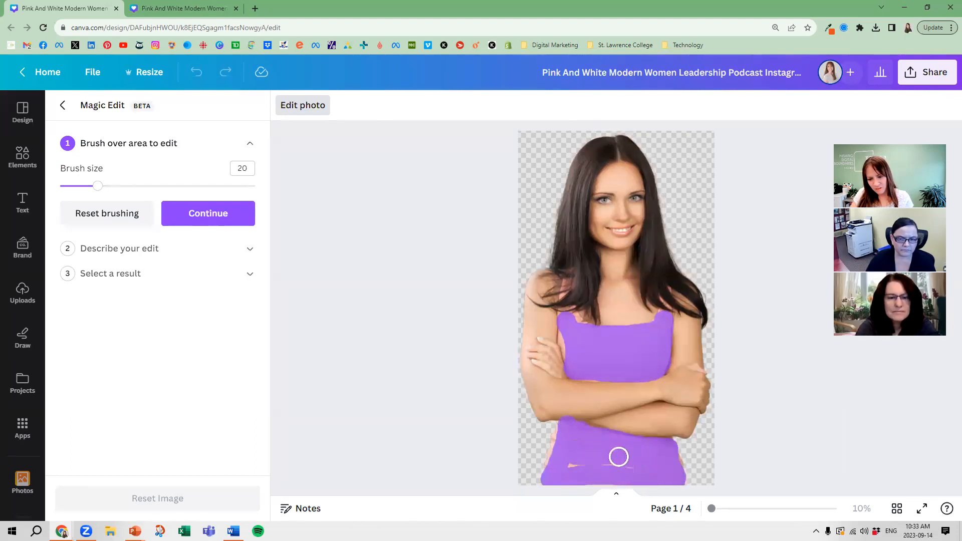
pyautogui.click(206, 214)
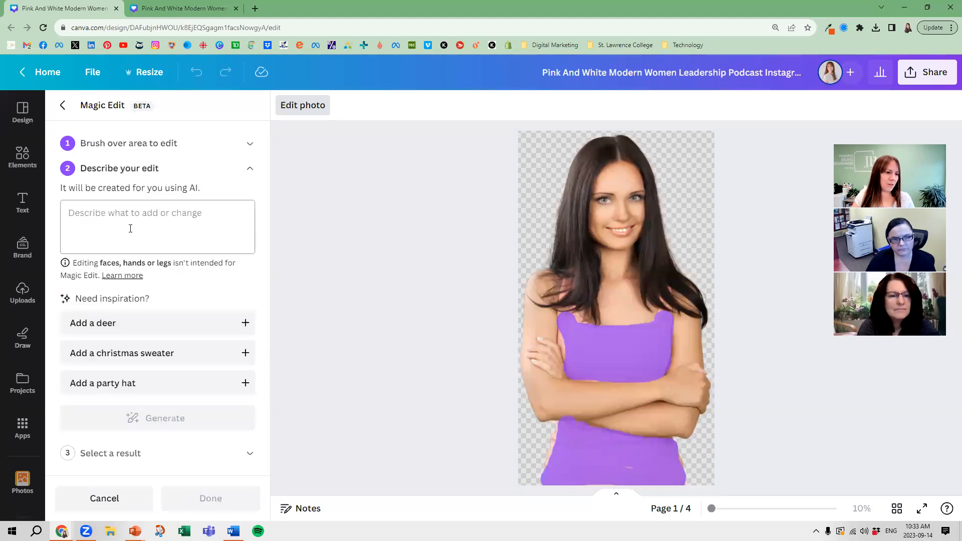
pyautogui.write('change to yellow flower')
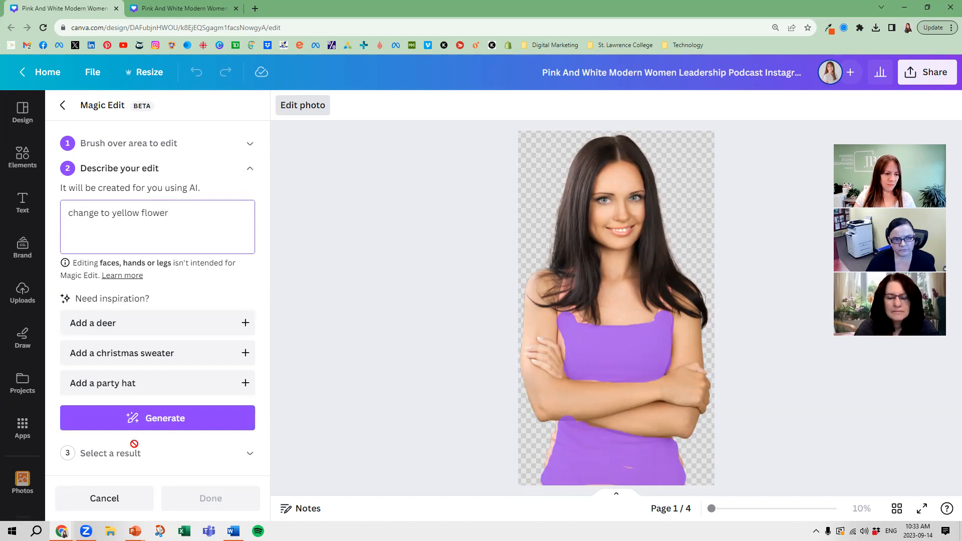
pyautogui.click(150, 419)
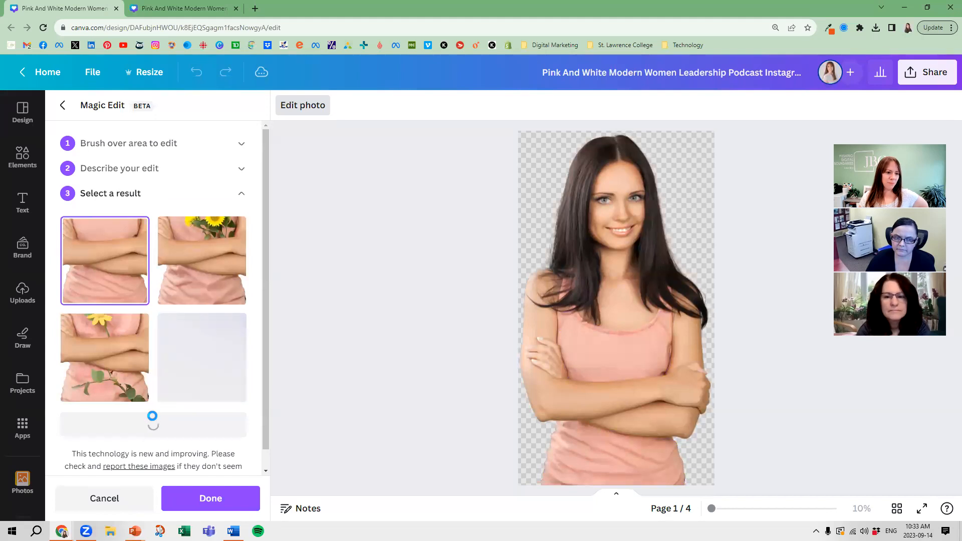
# Select the Magic Edit result with the single yellow flower and leafy stem, and apply it to page 1's woman photo.
pyautogui.click(66, 352)
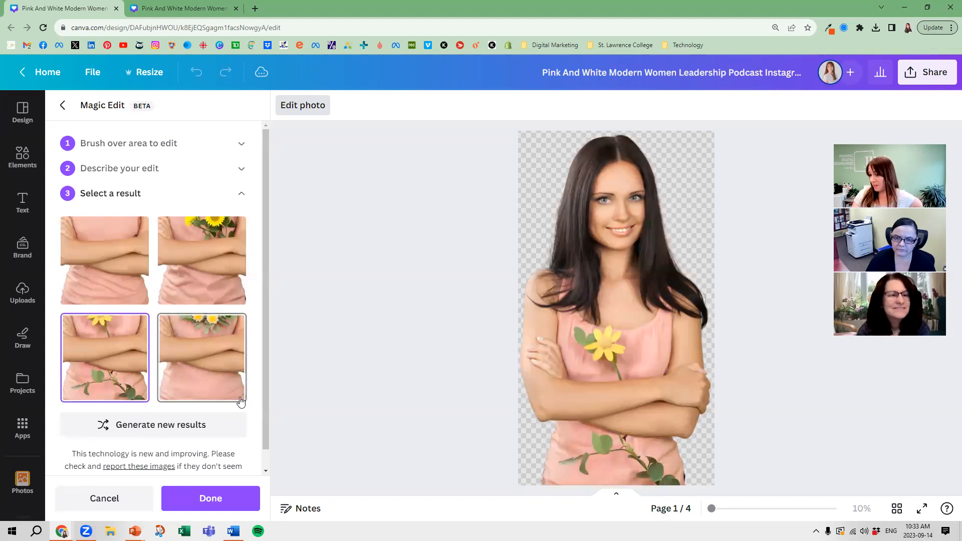
pyautogui.scroll(-1, 140, 351)
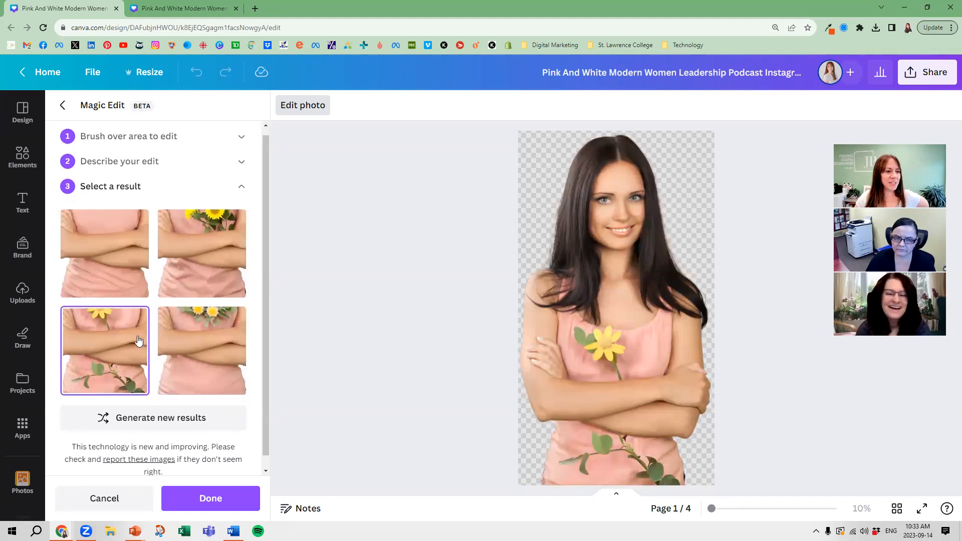
pyautogui.click(194, 497)
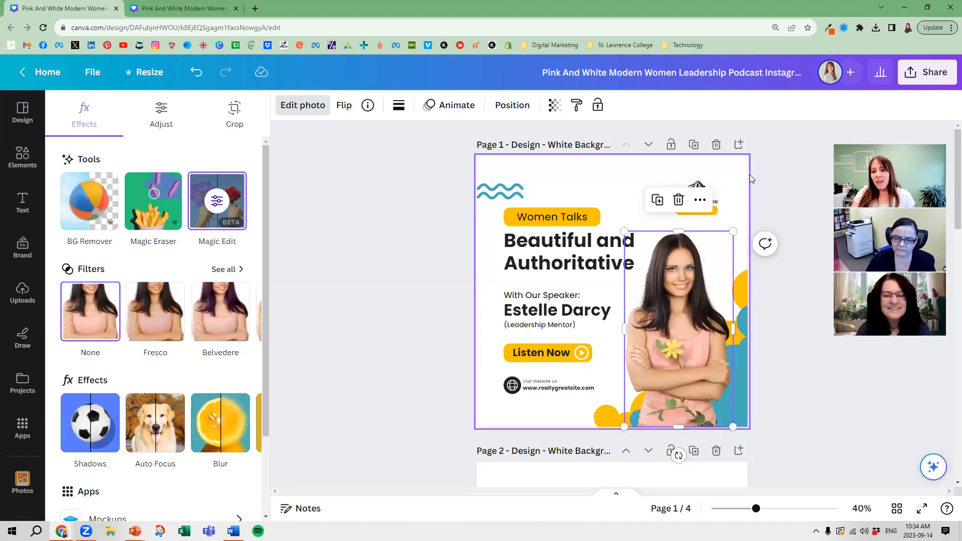
# Duplicate page 2 of the Instagram post.
pyautogui.scroll(-2, 759, 317)
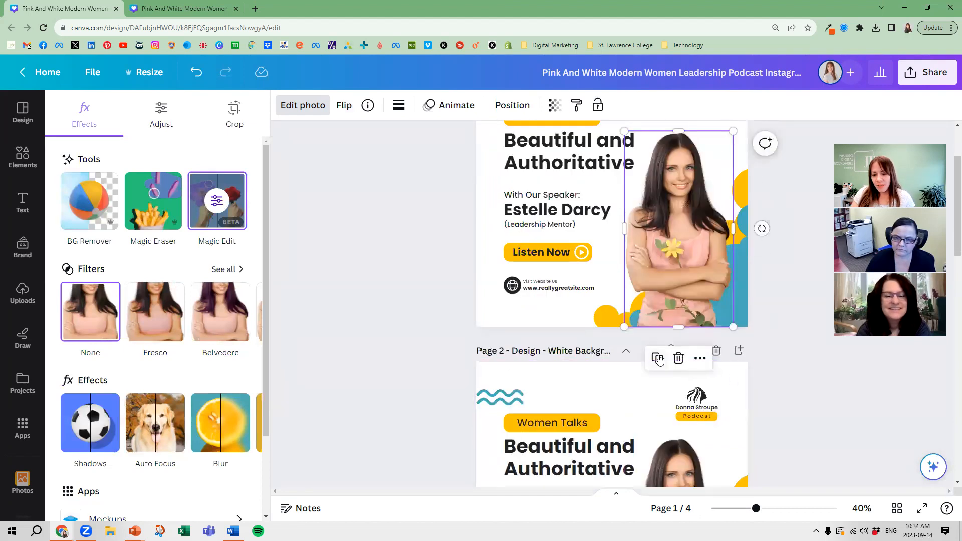
pyautogui.click(658, 359)
pyautogui.click(489, 331)
pyautogui.scroll(-3, 490, 331)
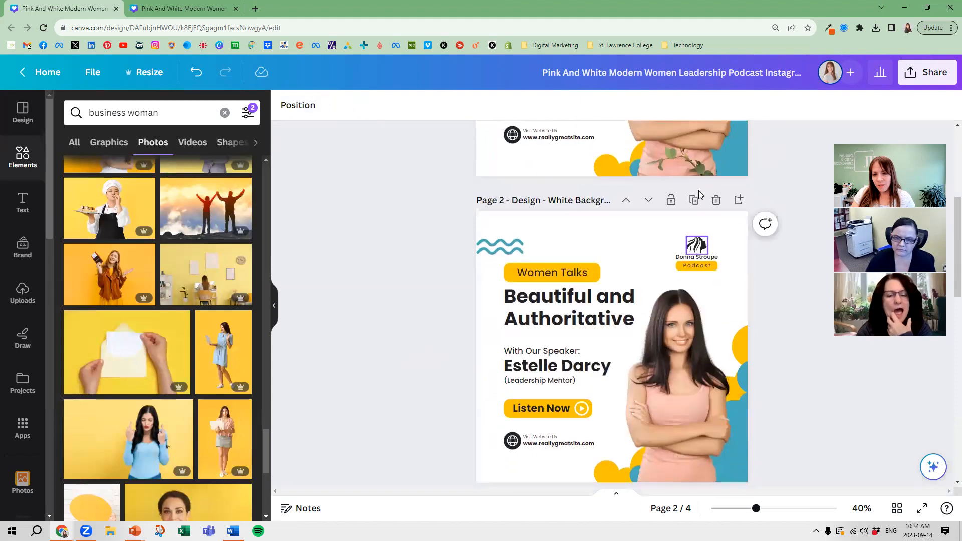
pyautogui.click(694, 200)
pyautogui.scroll(3, 781, 298)
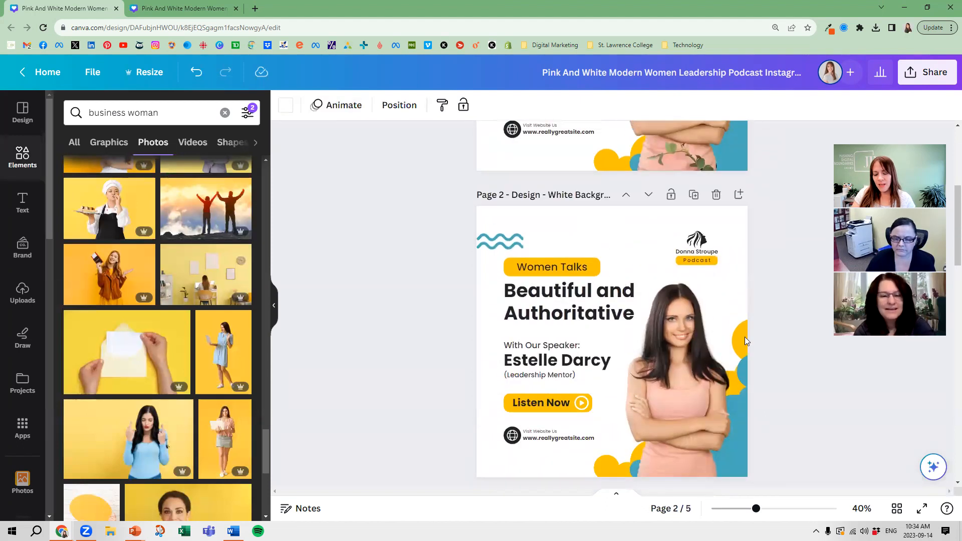
# Open the adjustments for page 2's woman photo and set the adjustment area to Foreground.
pyautogui.click(687, 382)
pyautogui.click(303, 106)
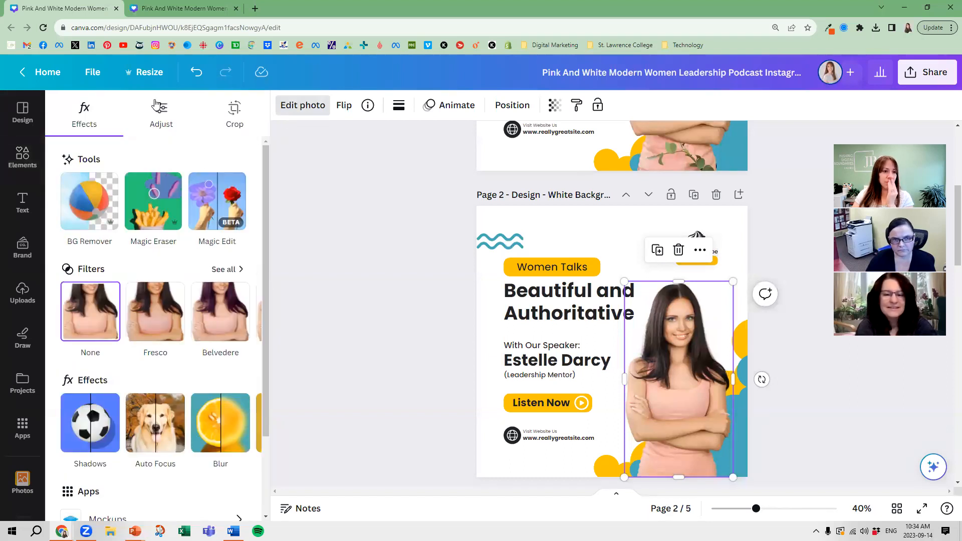
pyautogui.click(160, 119)
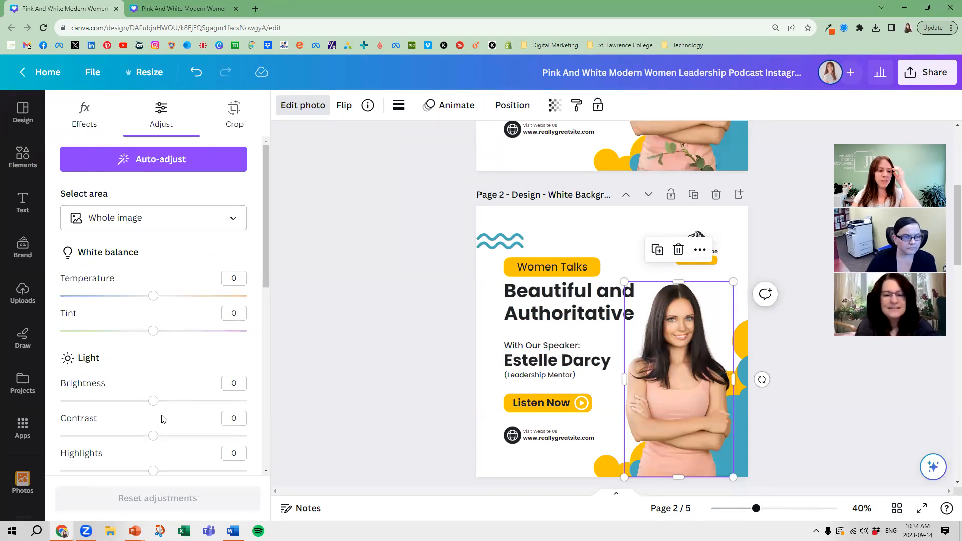
pyautogui.moveTo(160, 405); pyautogui.dragTo(158, 445)
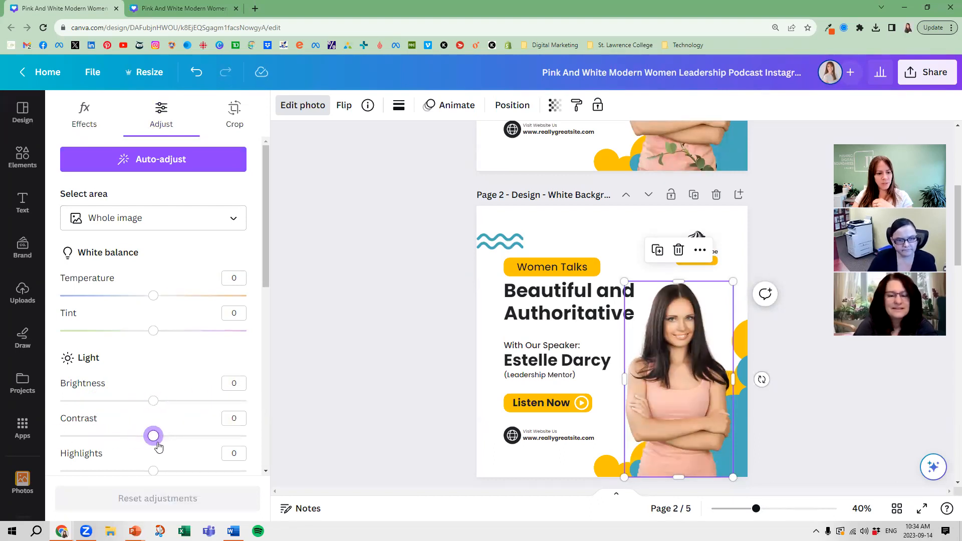
pyautogui.click(181, 230)
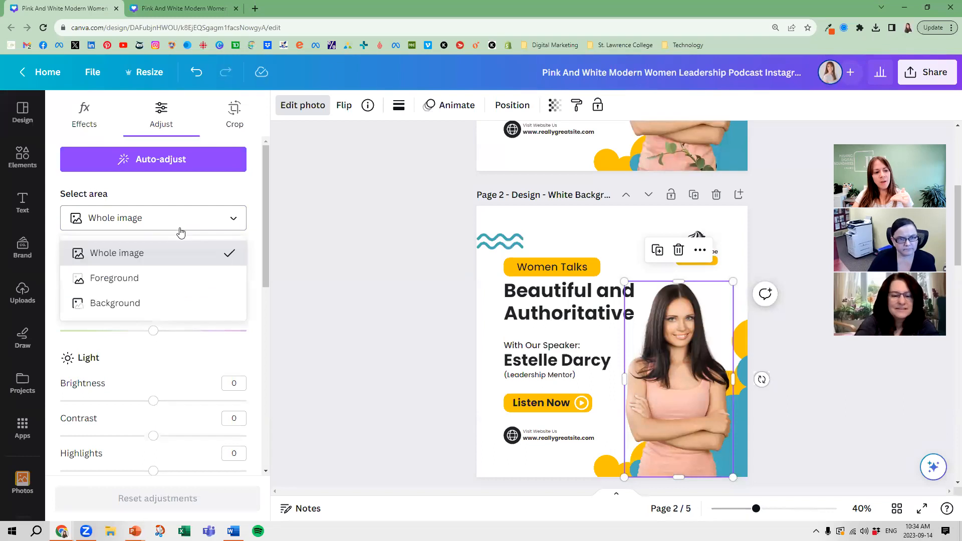
pyautogui.click(185, 293)
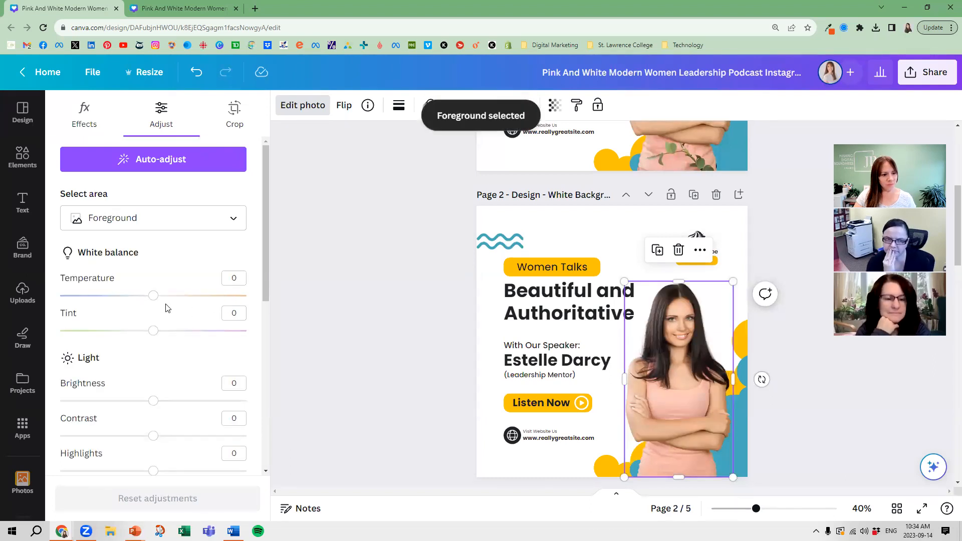
# Set the foreground's temperature to -8 and tint to -1, and auto-adjust page 2's woman photo.
pyautogui.scroll(-7, 167, 308)
pyautogui.scroll(1, 167, 310)
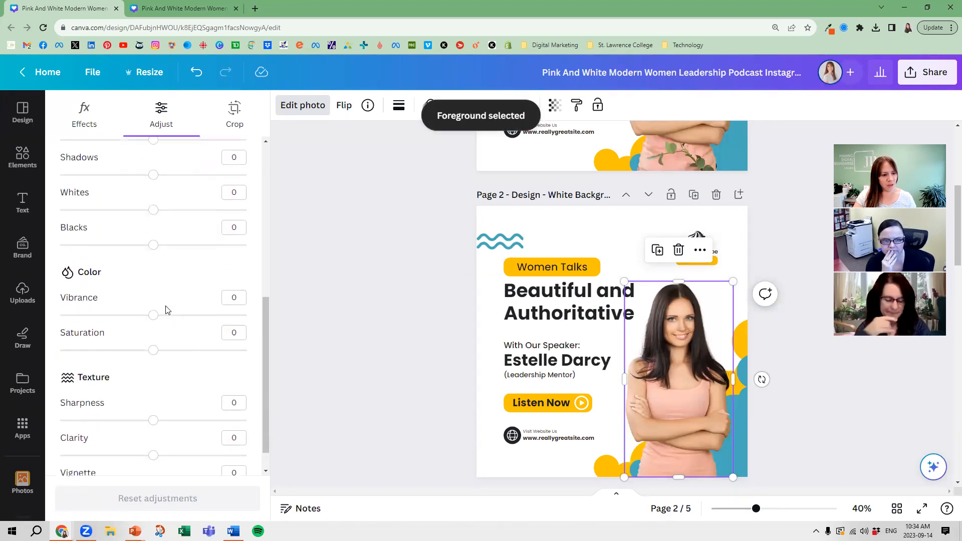
pyautogui.scroll(3, 166, 310)
pyautogui.scroll(-3, 163, 351)
pyautogui.scroll(6, 156, 301)
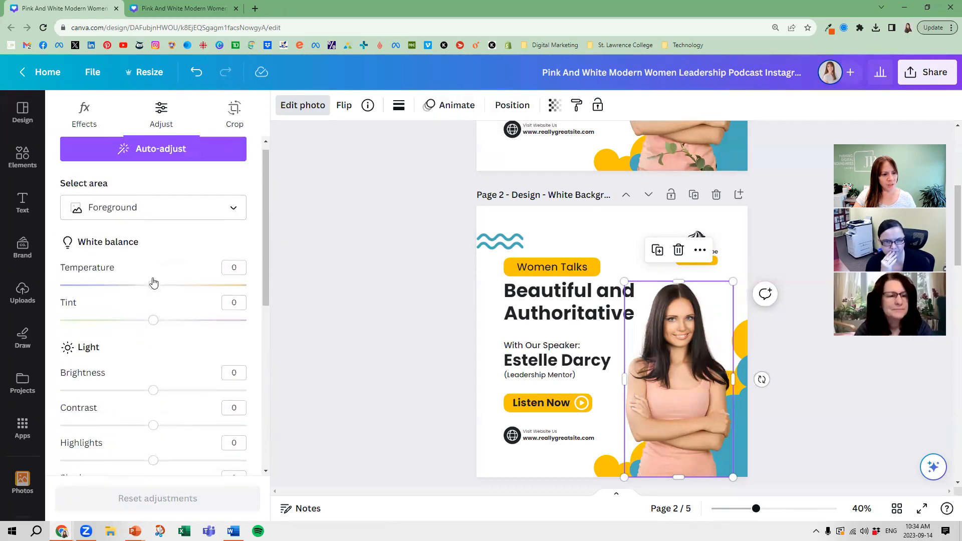
pyautogui.moveTo(155, 289); pyautogui.dragTo(154, 321)
pyautogui.scroll(1, 192, 281)
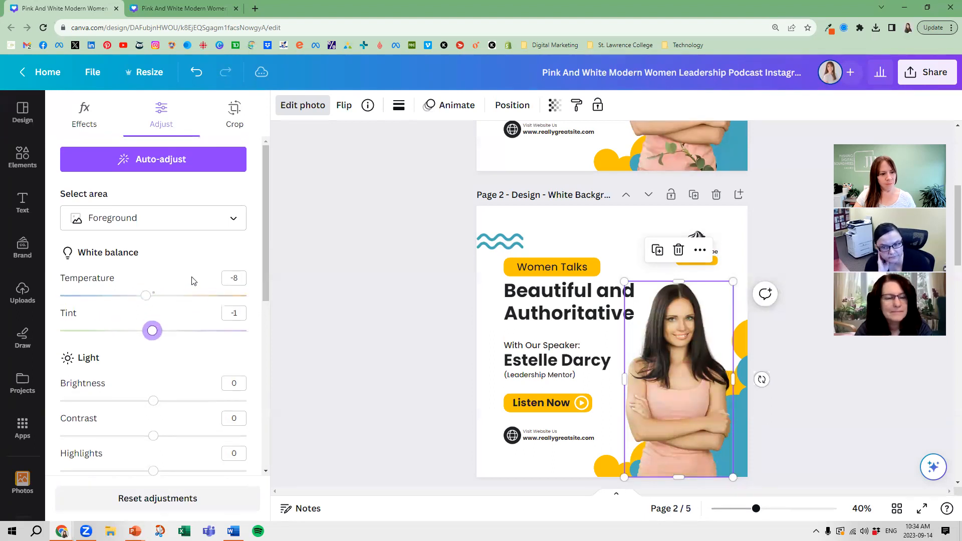
pyautogui.click(174, 166)
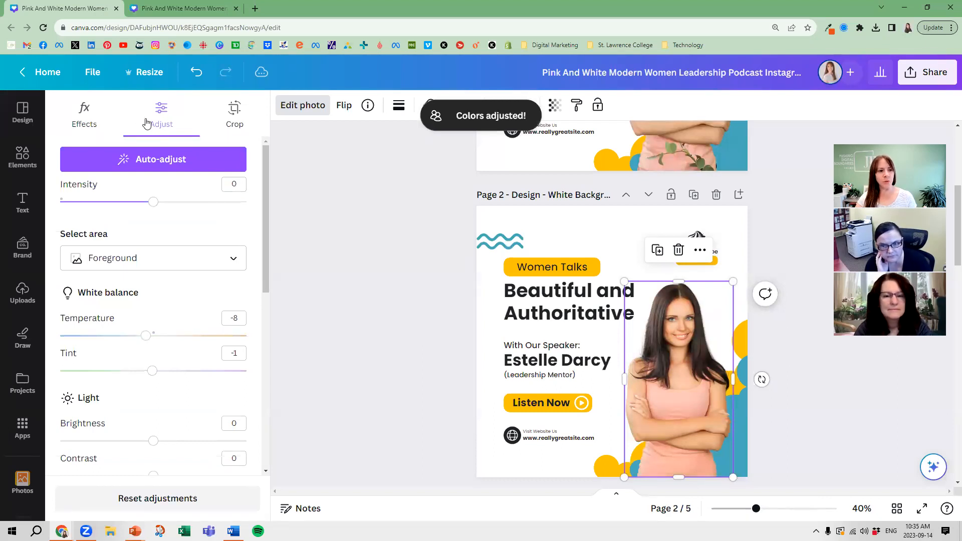
# Brush over the pink shirt above and below the arms in page 2's woman photo with Magic Edit.
pyautogui.click(84, 119)
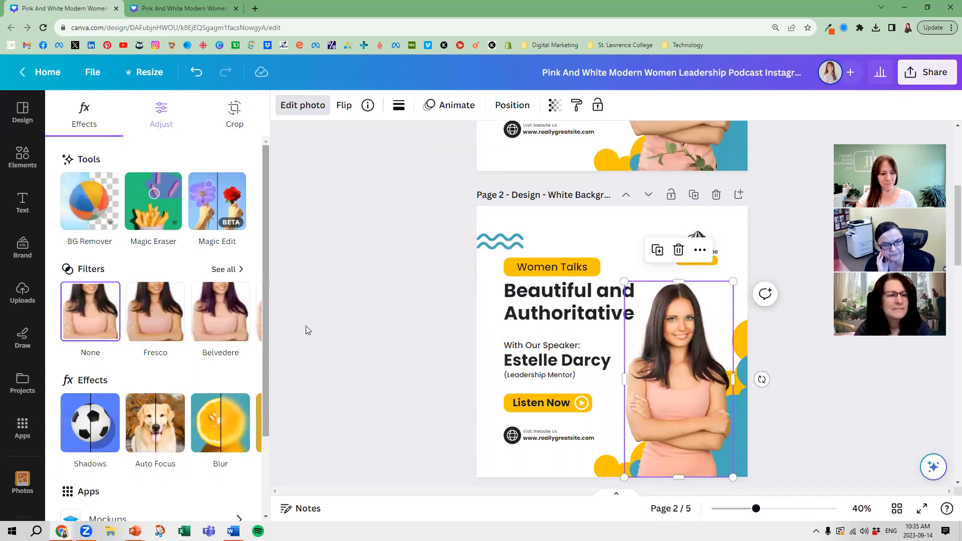
pyautogui.scroll(-2, 200, 311)
pyautogui.scroll(2, 208, 308)
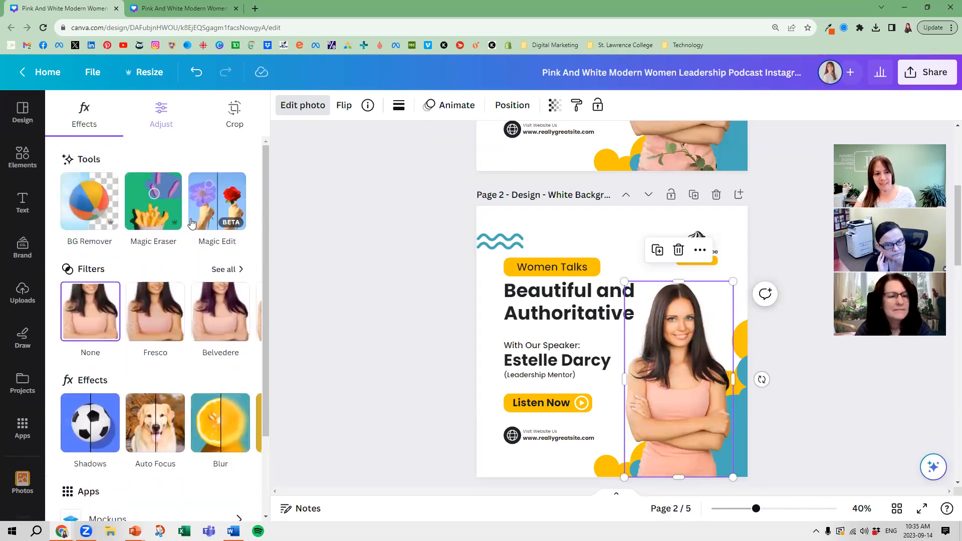
pyautogui.click(232, 205)
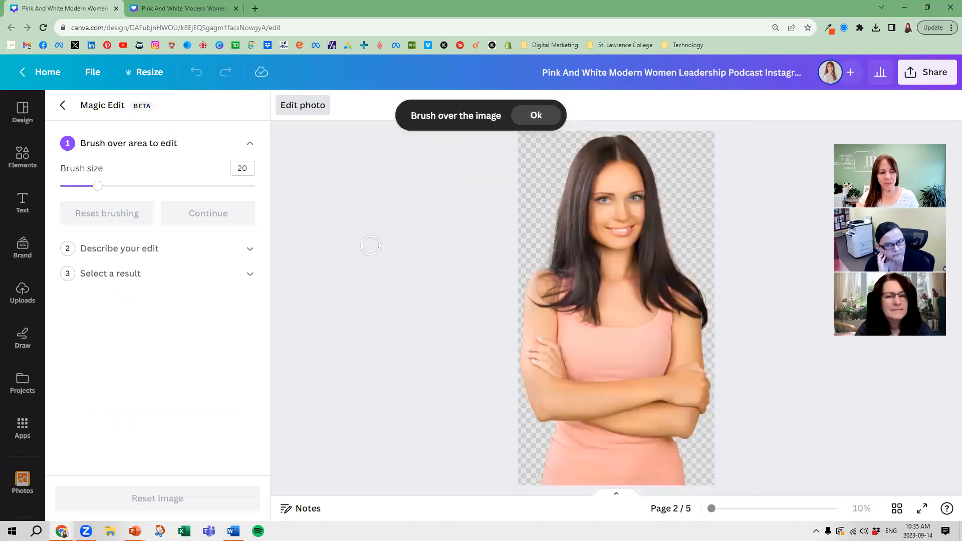
pyautogui.moveTo(566, 323)
pyautogui.mouseDown()
pyautogui.moveTo(575, 363)
pyautogui.moveTo(620, 374)
pyautogui.moveTo(655, 366)
pyautogui.moveTo(664, 318)
pyautogui.moveTo(648, 332)
pyautogui.moveTo(572, 333)
pyautogui.moveTo(656, 346)
pyautogui.moveTo(573, 348)
pyautogui.moveTo(633, 365)
pyautogui.mouseUp()
pyautogui.moveTo(563, 430)
pyautogui.mouseDown()
pyautogui.moveTo(554, 485)
pyautogui.moveTo(566, 430)
pyautogui.moveTo(661, 443)
pyautogui.moveTo(677, 471)
pyautogui.moveTo(671, 481)
pyautogui.moveTo(578, 487)
pyautogui.moveTo(565, 471)
pyautogui.moveTo(594, 445)
pyautogui.moveTo(667, 451)
pyautogui.moveTo(659, 468)
pyautogui.moveTo(595, 463)
pyautogui.moveTo(575, 475)
pyautogui.mouseUp()
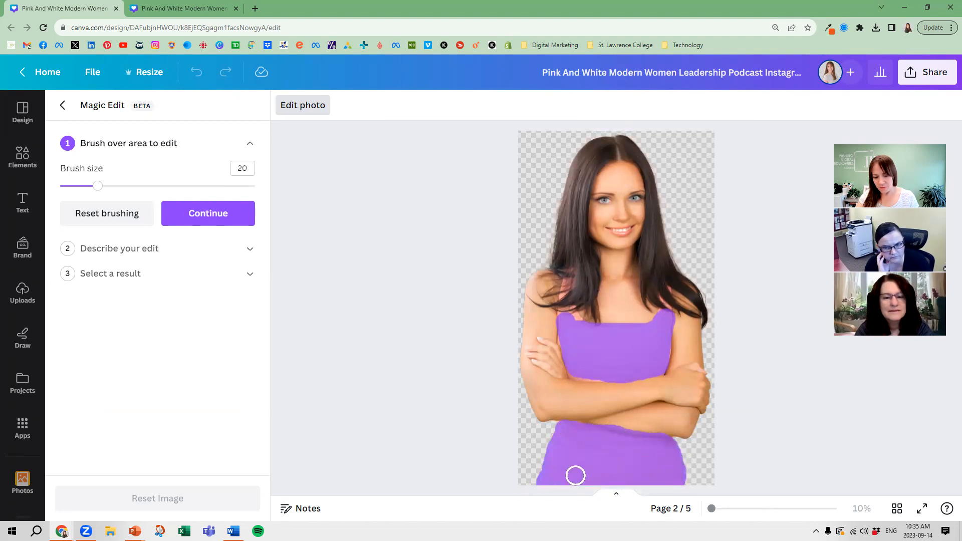
# Generate Magic Edit results for the brushed shirt from the prompt "yellow".
pyautogui.click(212, 212)
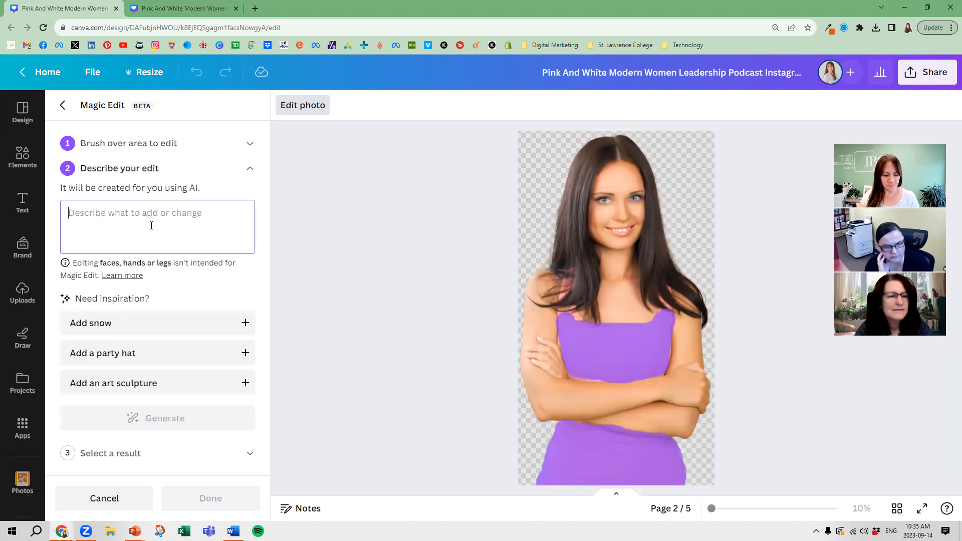
pyautogui.write('yellow')
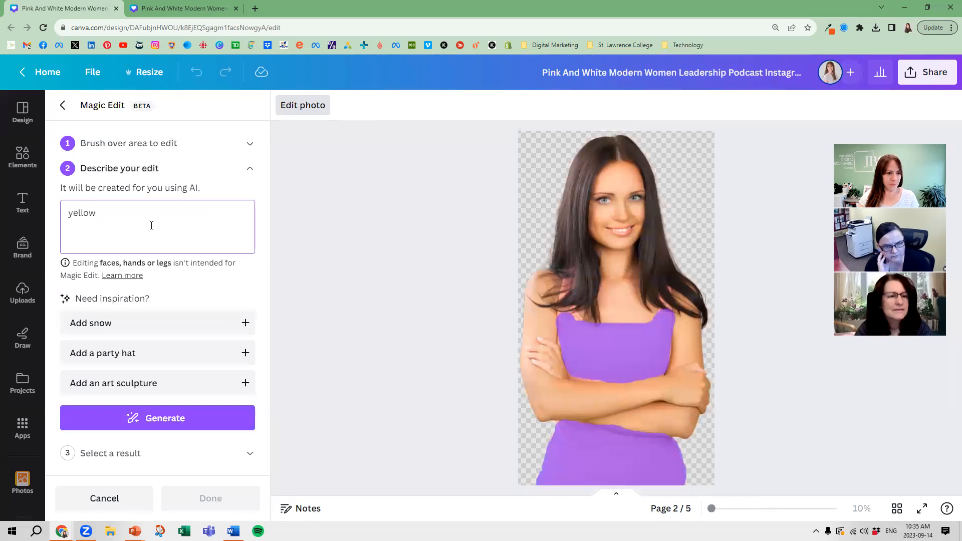
pyautogui.click(146, 420)
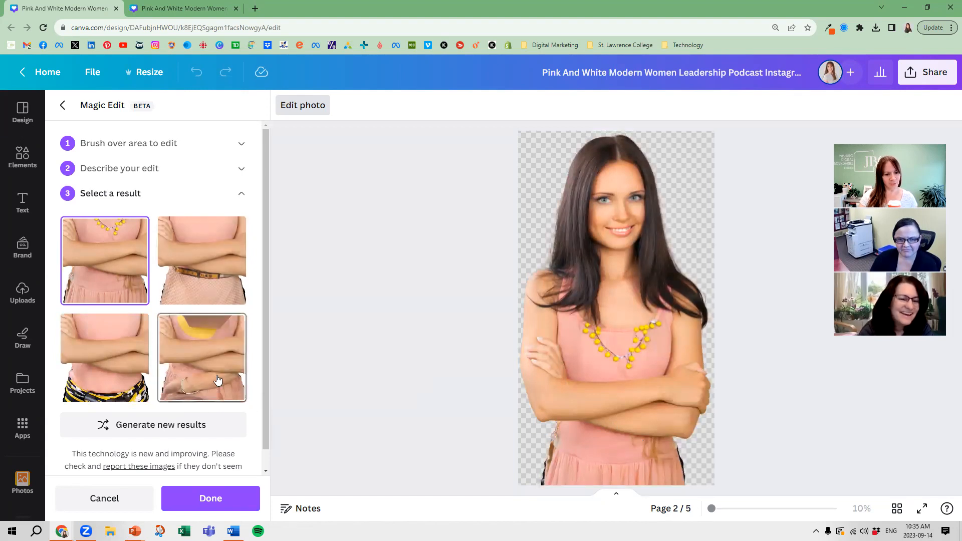
# Compare the generated shirt results, select the one with a belt, and leave Magic Edit.
pyautogui.click(112, 381)
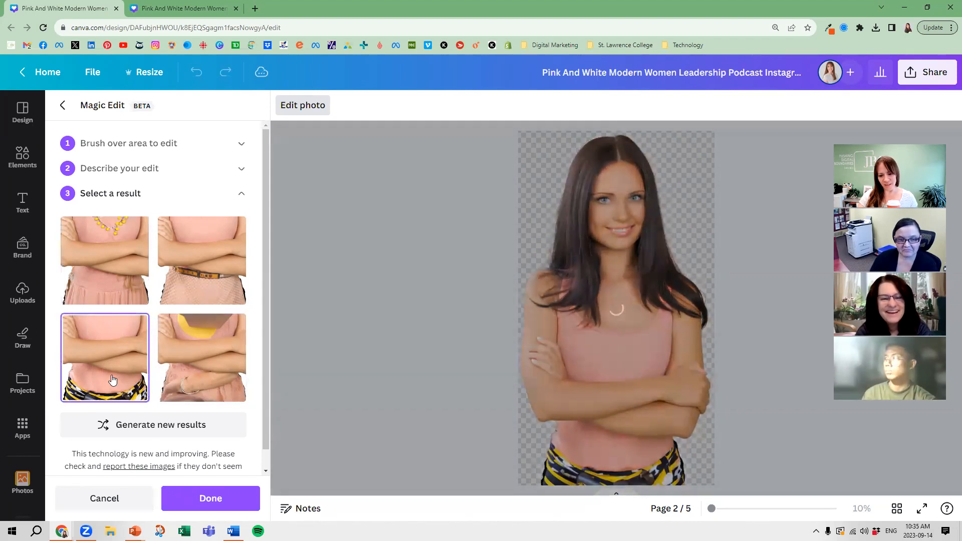
pyautogui.click(105, 282)
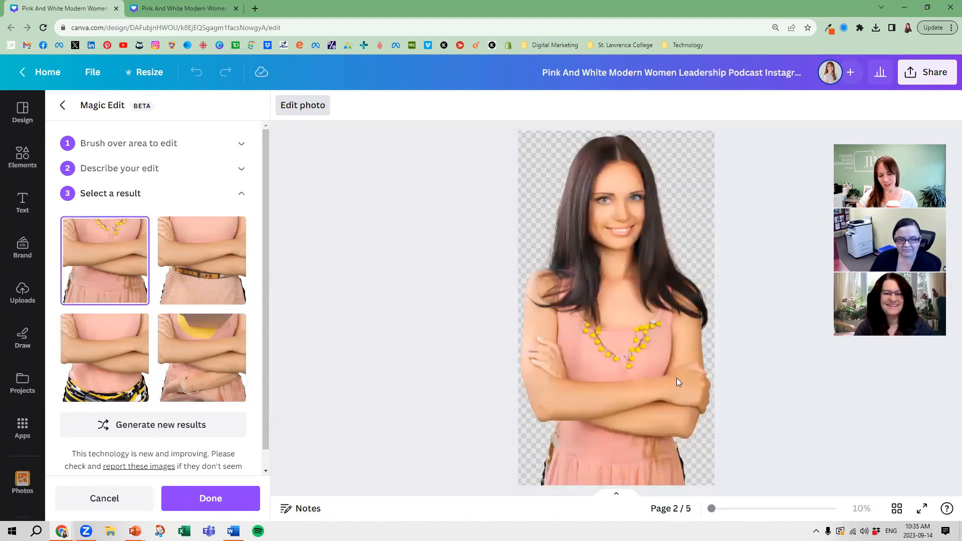
pyautogui.click(213, 245)
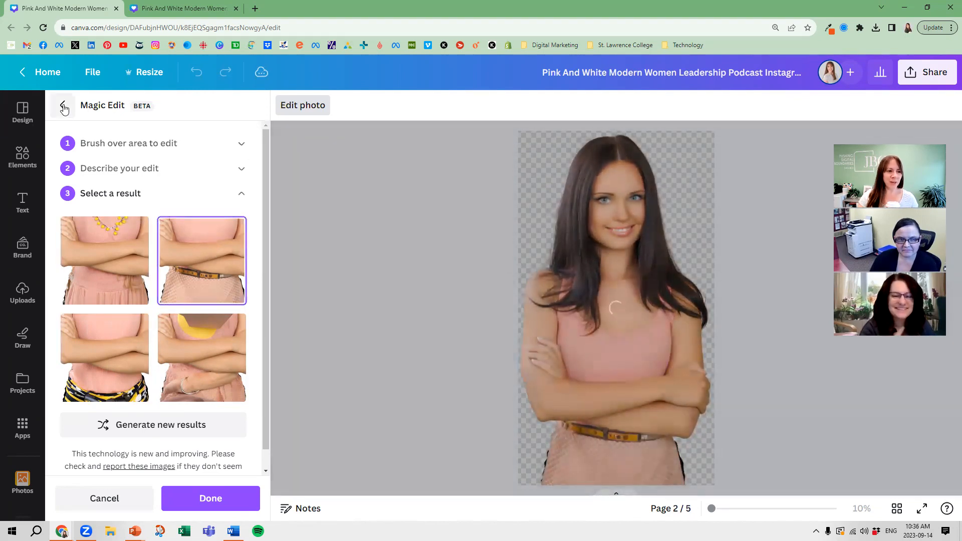
pyautogui.click(62, 105)
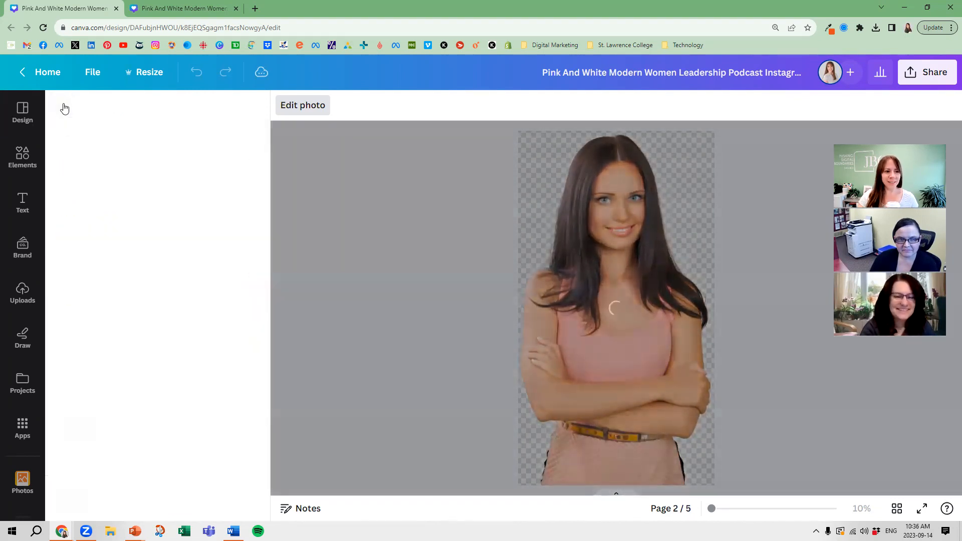
# Leave the story design for the Canva home page and open the recent design "Webinar - Examples".
pyautogui.click(179, 8)
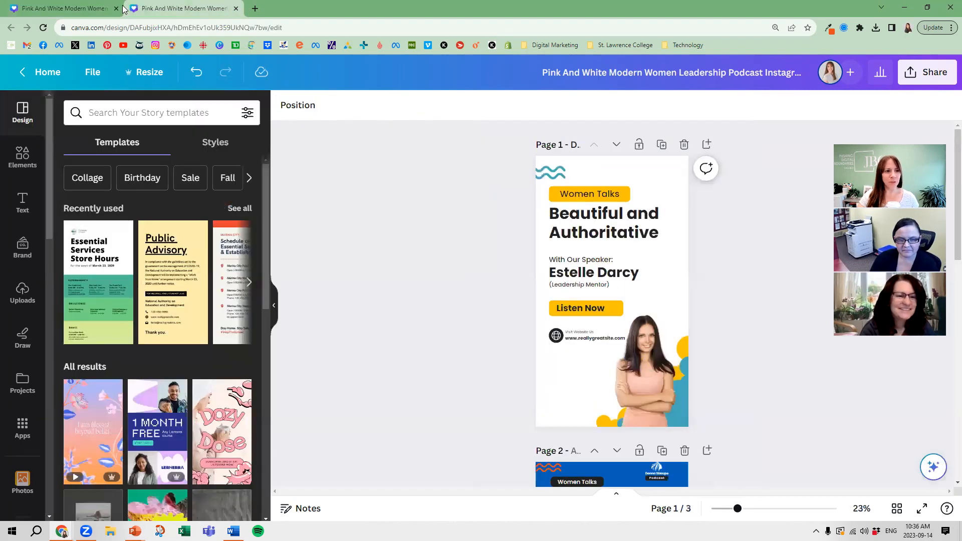
pyautogui.click(48, 73)
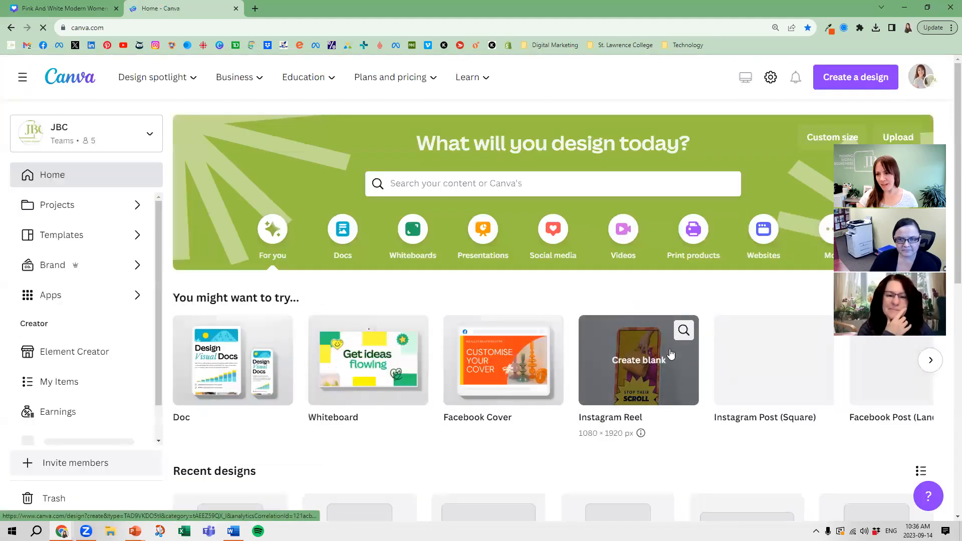
pyautogui.scroll(-4, 661, 341)
pyautogui.click(602, 335)
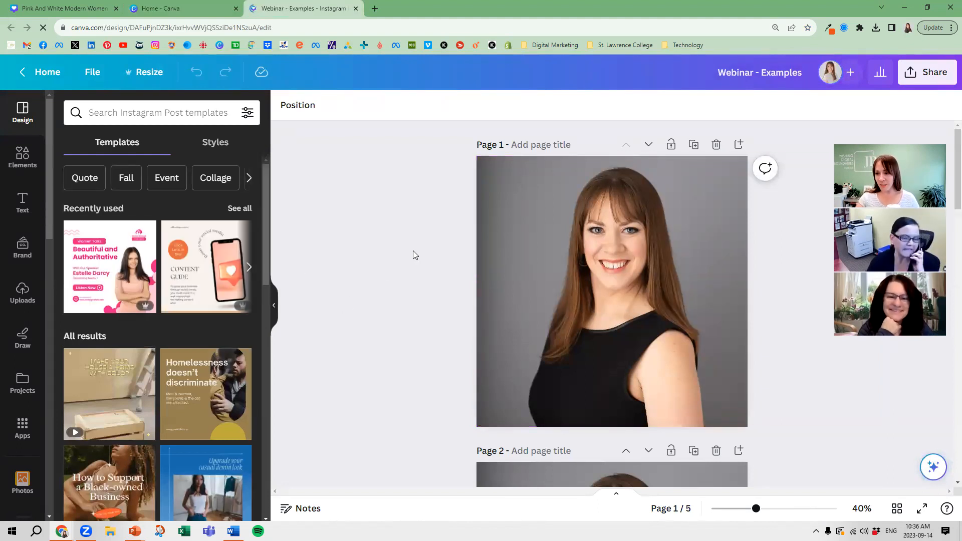
# Look through pages 1 to 5 of the examples design to compare the edited versions of the portrait photo.
pyautogui.scroll(-5, 412, 248)
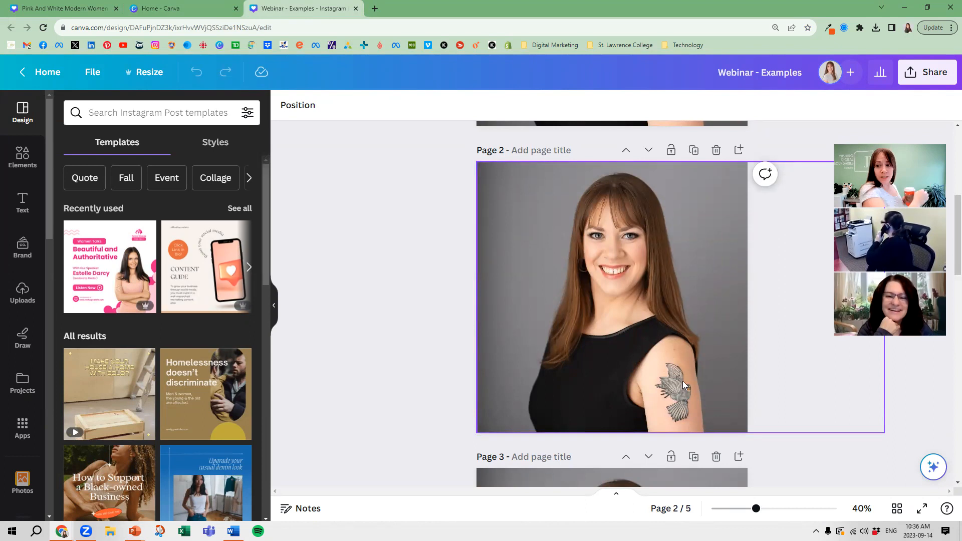
pyautogui.scroll(-5, 696, 387)
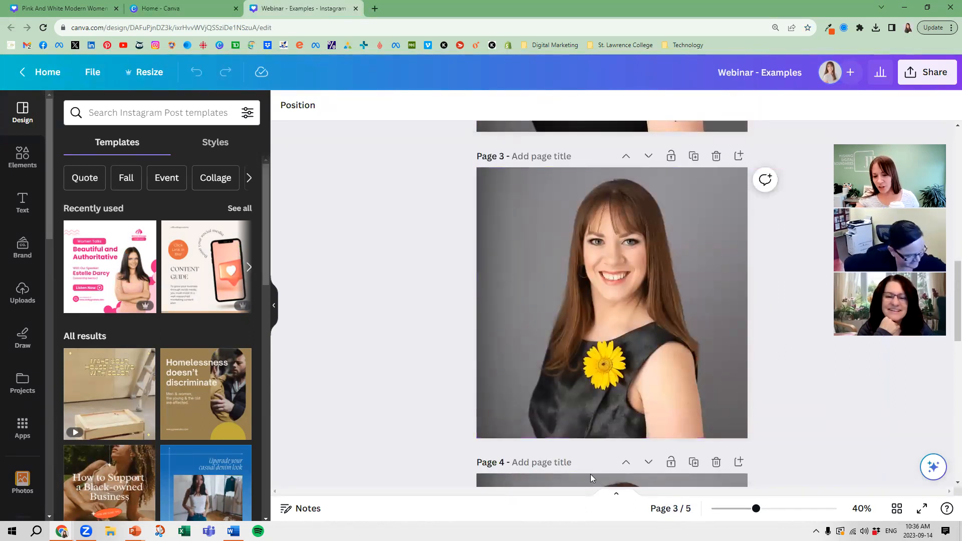
pyautogui.scroll(3, 569, 398)
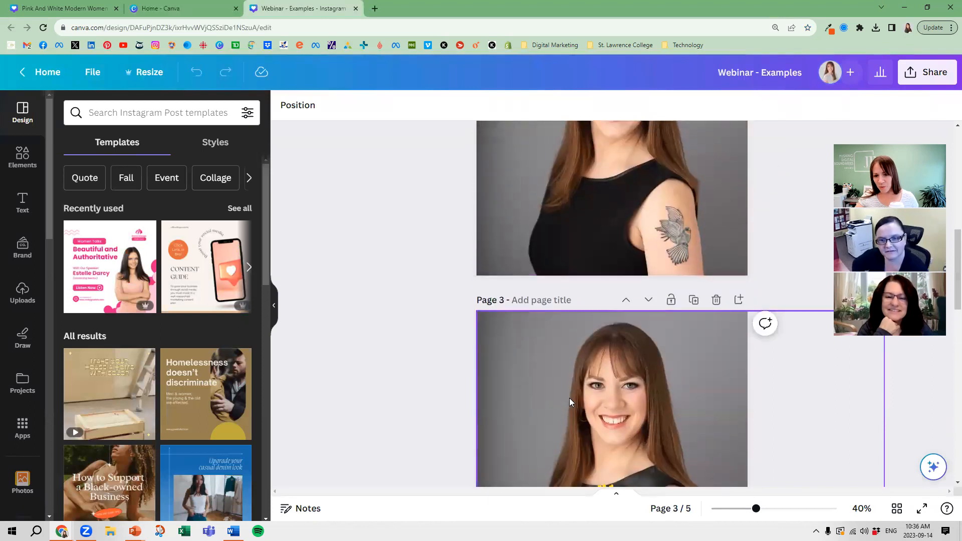
pyautogui.scroll(-4, 617, 301)
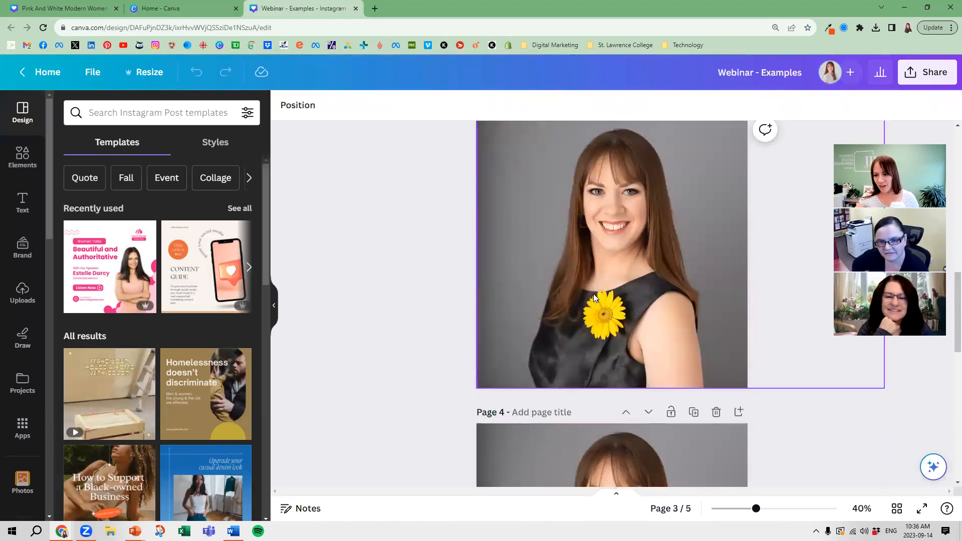
pyautogui.scroll(-5, 594, 295)
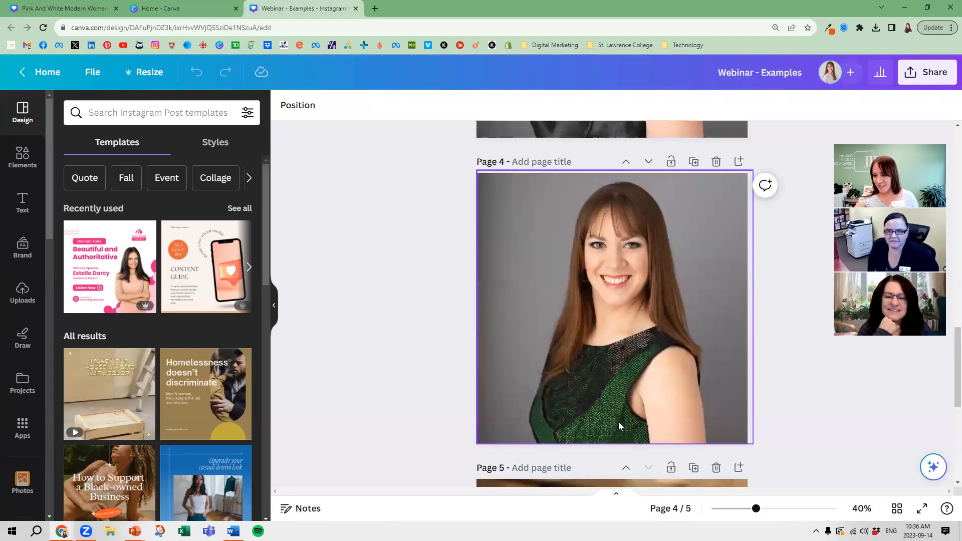
pyautogui.scroll(-2, 602, 351)
pyautogui.scroll(-4, 602, 351)
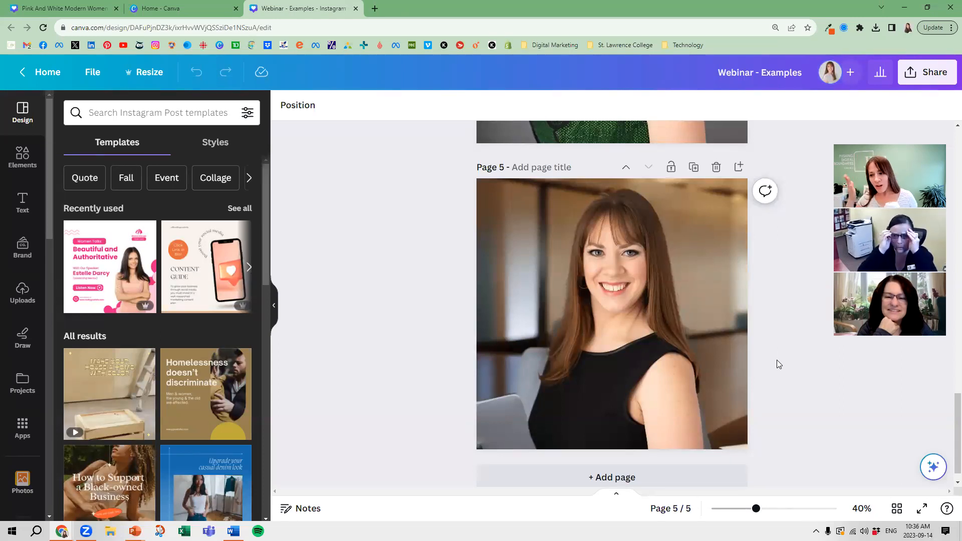
# Check the page 5 portrait and show all pages of the examples design in a thumbnail grid.
pyautogui.scroll(5, 812, 247)
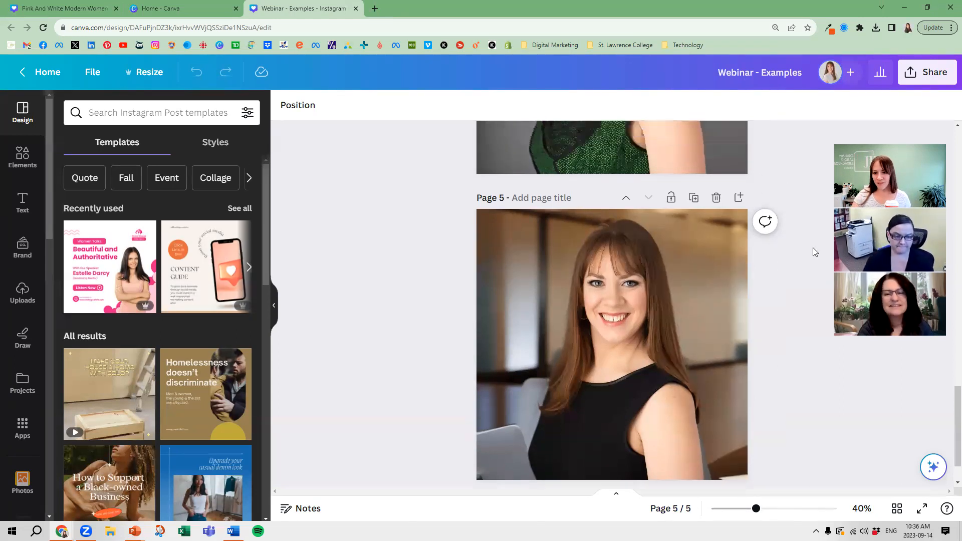
pyautogui.scroll(-5, 813, 250)
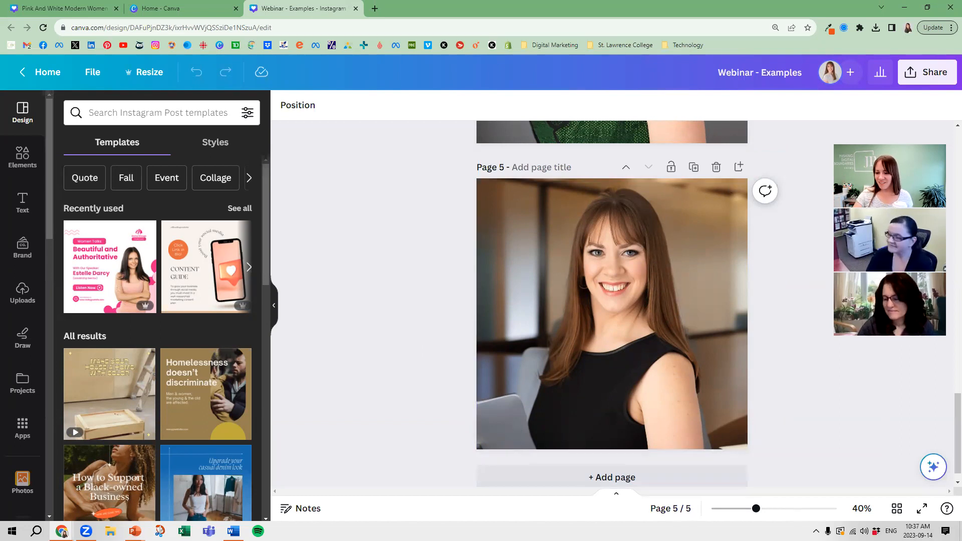
pyautogui.click(896, 508)
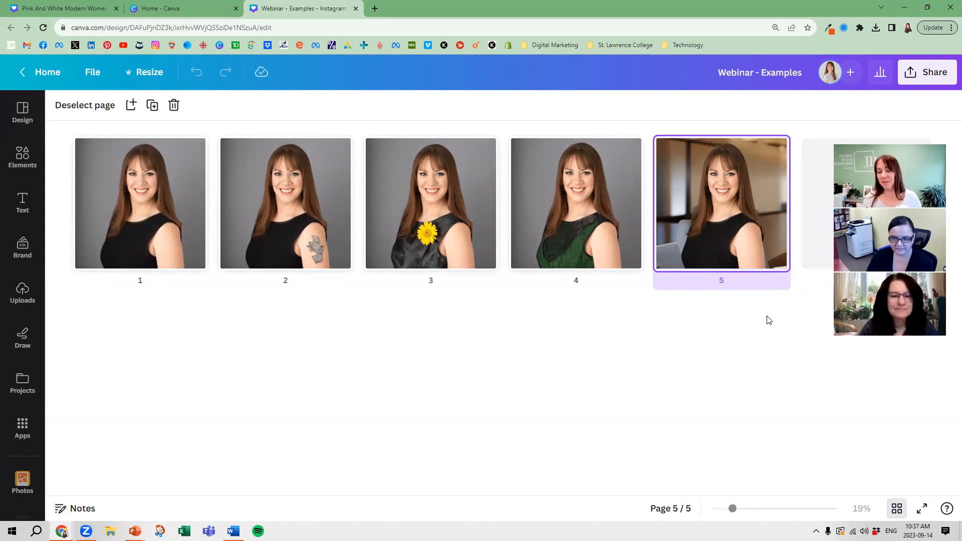
# Return to the women leadership podcast design and examine the editing tools, filters and effects offered for the woman's photo on page 2.
pyautogui.click(96, 4)
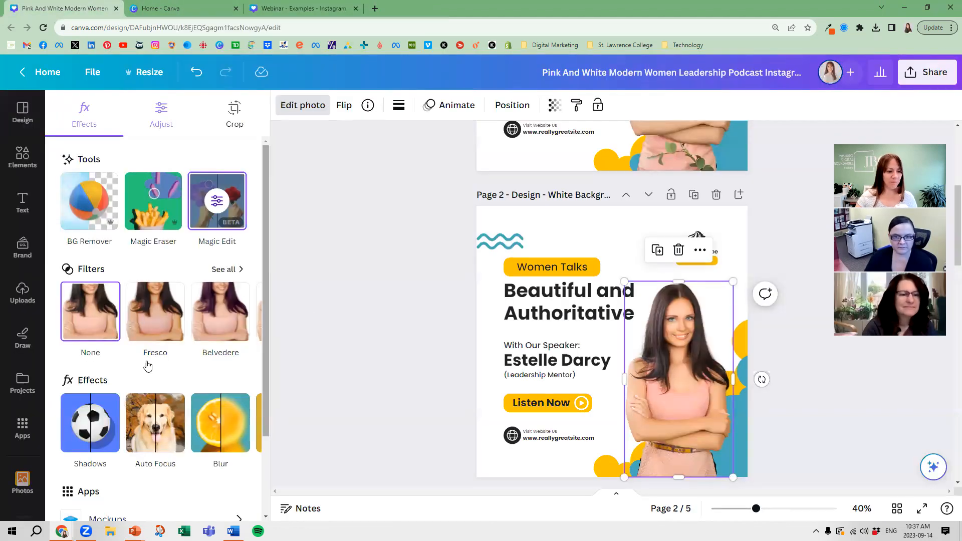
pyautogui.scroll(-1, 147, 366)
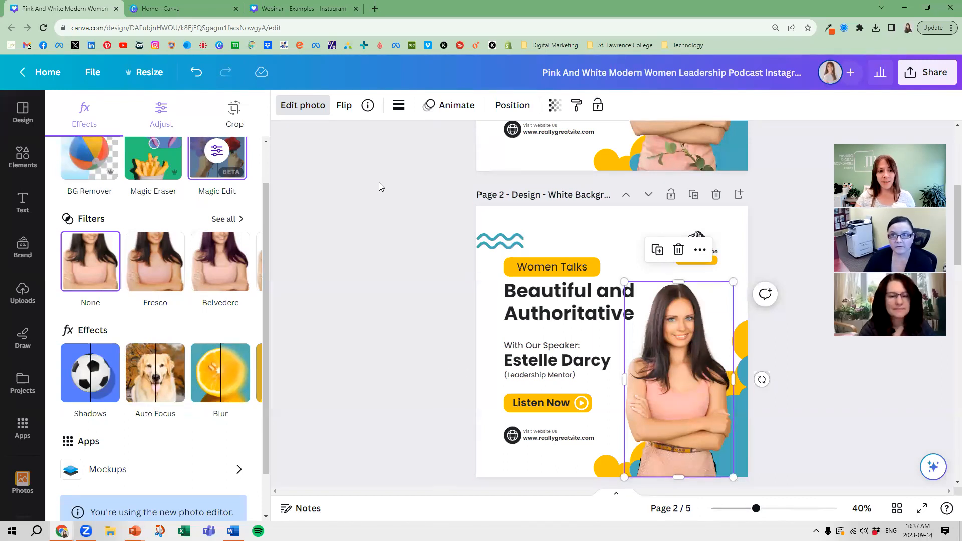
pyautogui.click(308, 109)
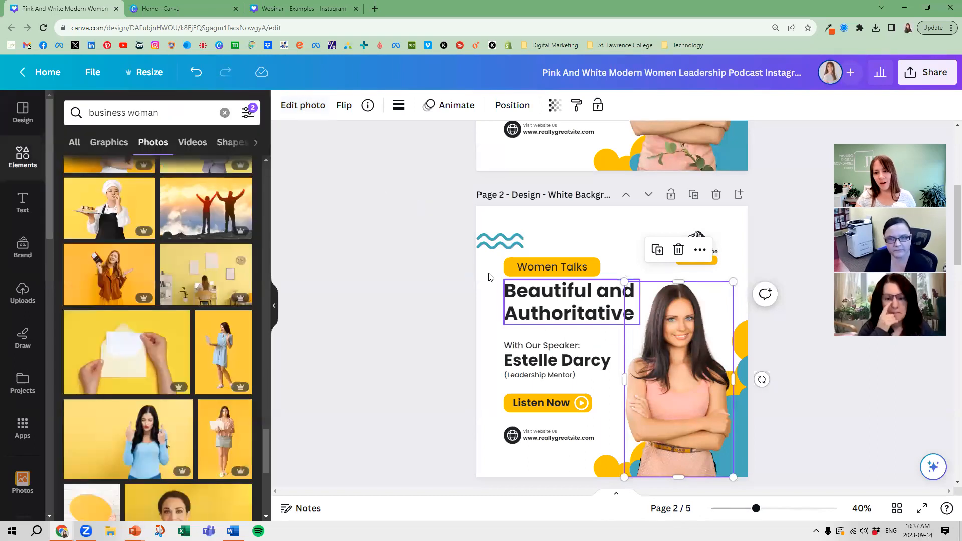
pyautogui.click(595, 228)
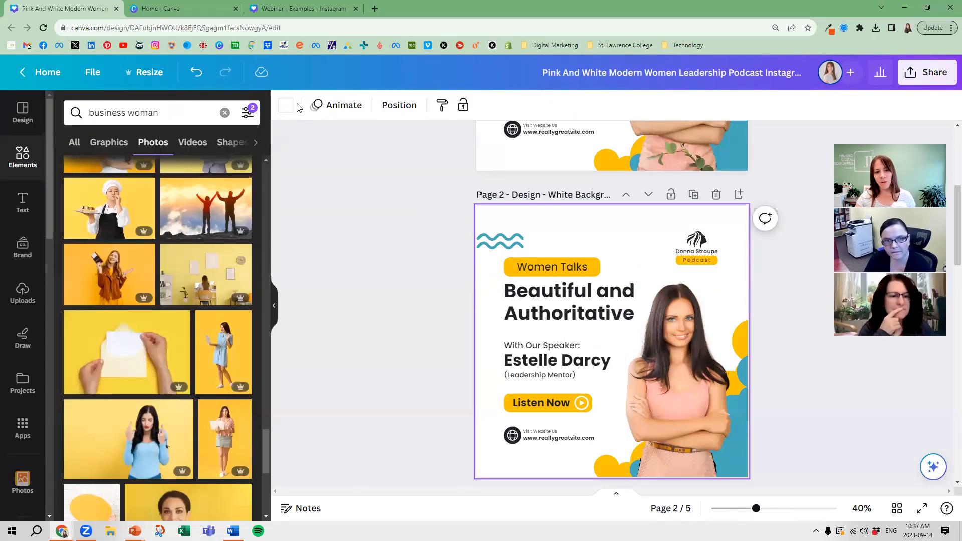
pyautogui.click(696, 379)
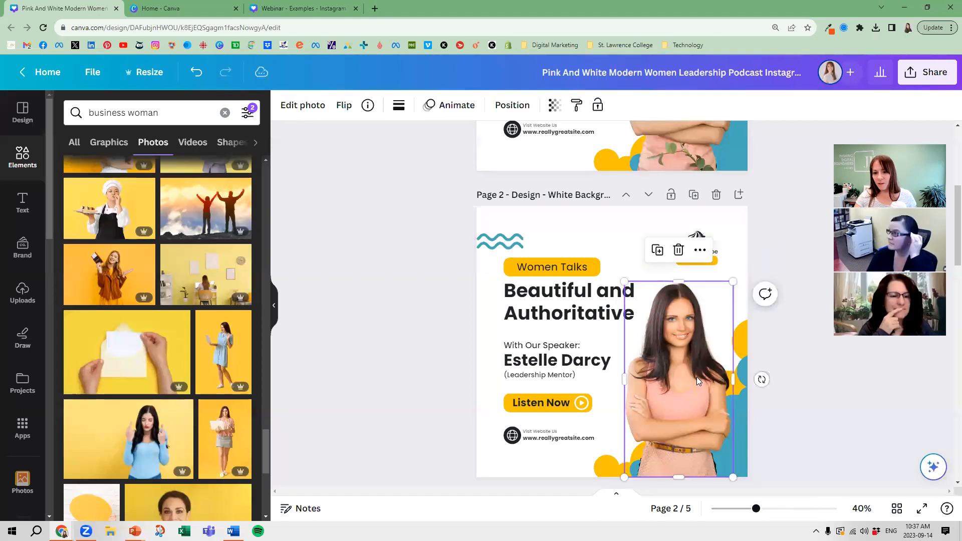
pyautogui.click(308, 110)
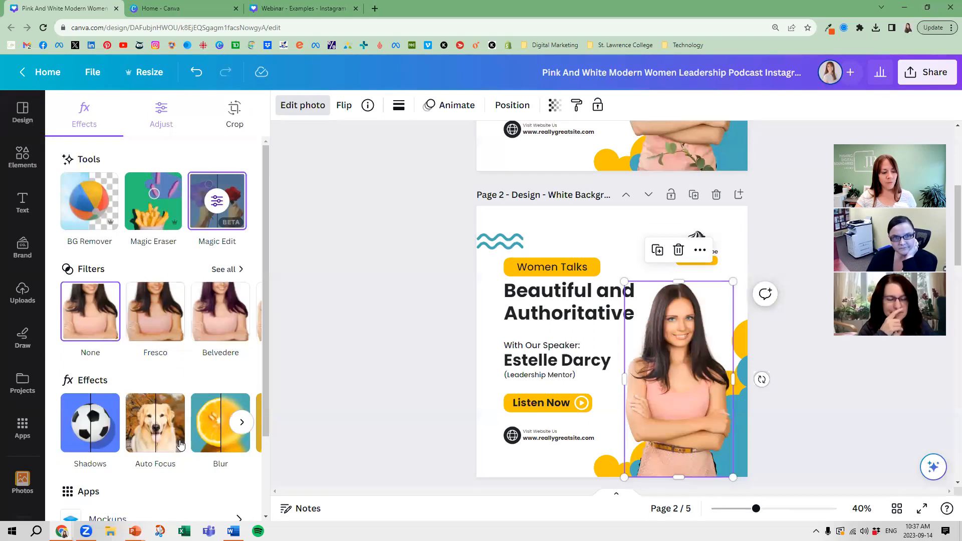
pyautogui.scroll(-2, 155, 401)
pyautogui.click(241, 322)
pyautogui.click(241, 321)
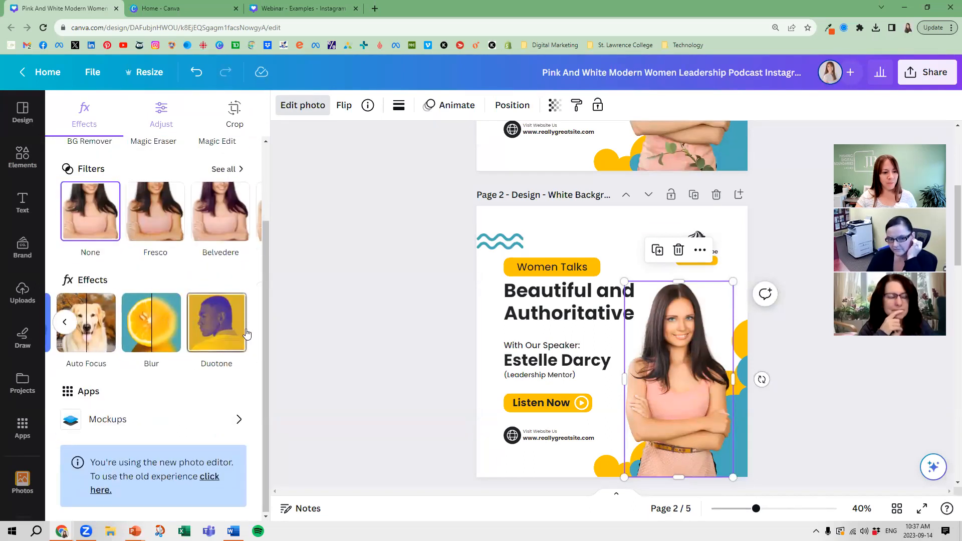
pyautogui.scroll(2, 230, 343)
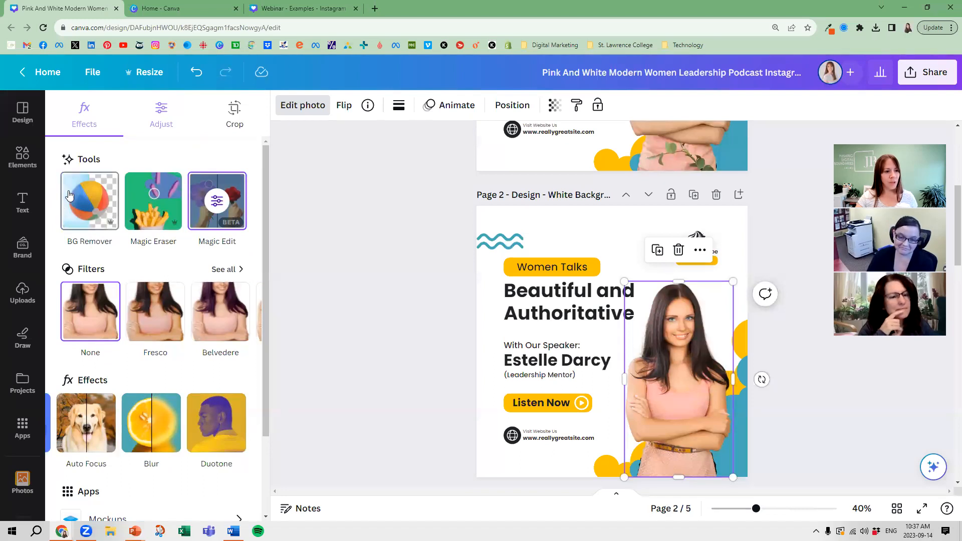
# Duplicate page 1 of the post and delete every element on the copy to get a blank page 2.
pyautogui.scroll(5, 800, 236)
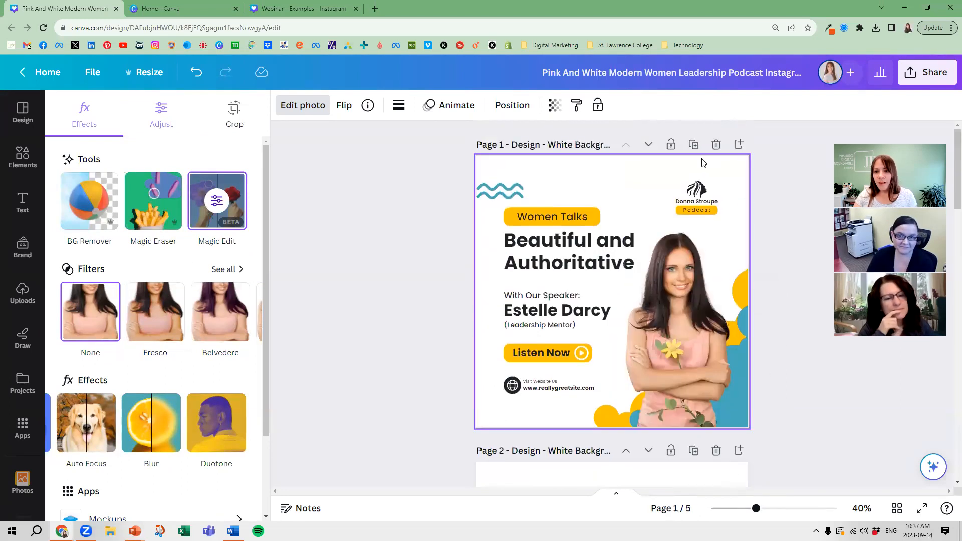
pyautogui.click(685, 149)
pyautogui.moveTo(441, 142); pyautogui.dragTo(802, 450)
pyautogui.press('Delete')
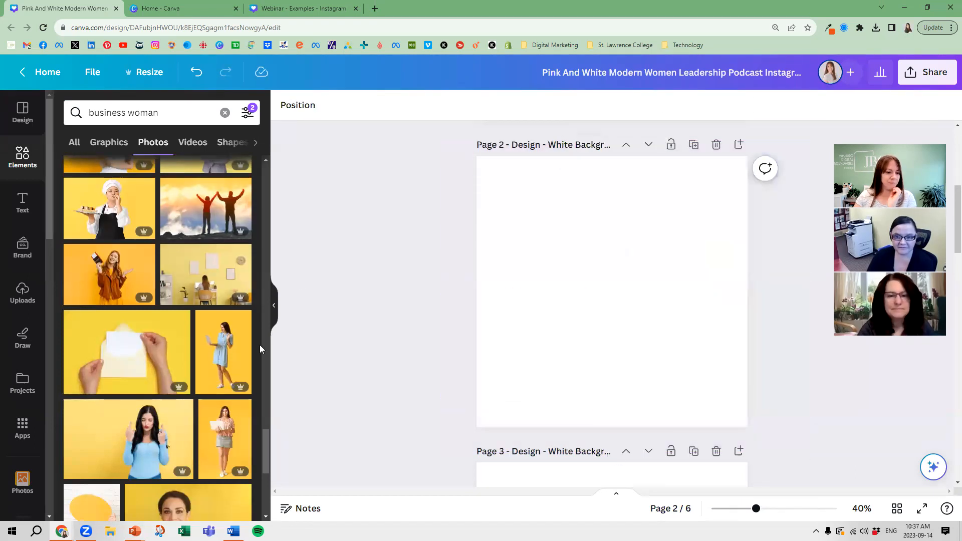
# Place the photo of the woman in a blue dress holding a laptop on page 2 and enlarge it to full page height.
pyautogui.click(225, 353)
pyautogui.moveTo(684, 399); pyautogui.dragTo(703, 428)
pyautogui.moveTo(536, 179); pyautogui.dragTo(522, 156)
pyautogui.click(447, 258)
pyautogui.click(652, 280)
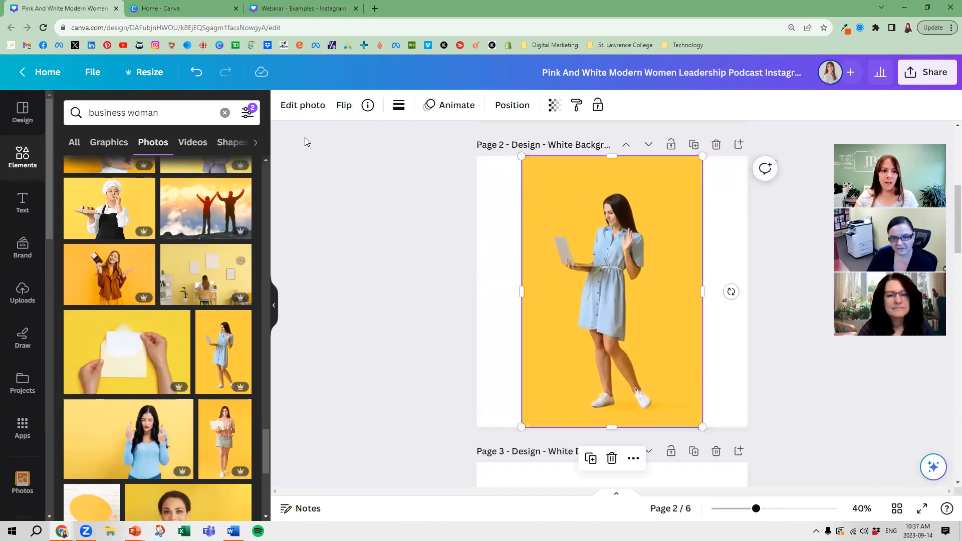
# Remove the yellow background from the laptop woman's photo and crop the empty space above, below and beside her.
pyautogui.click(303, 103)
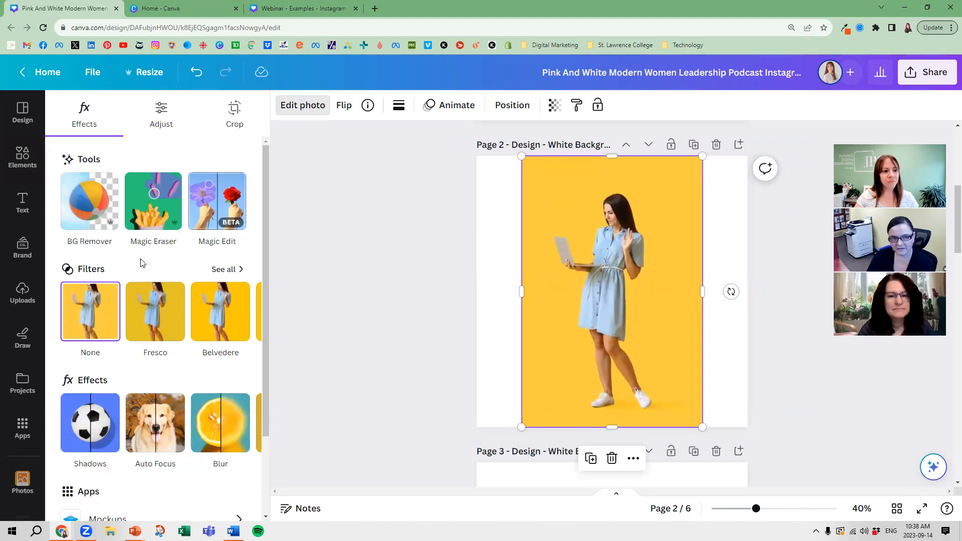
pyautogui.click(93, 210)
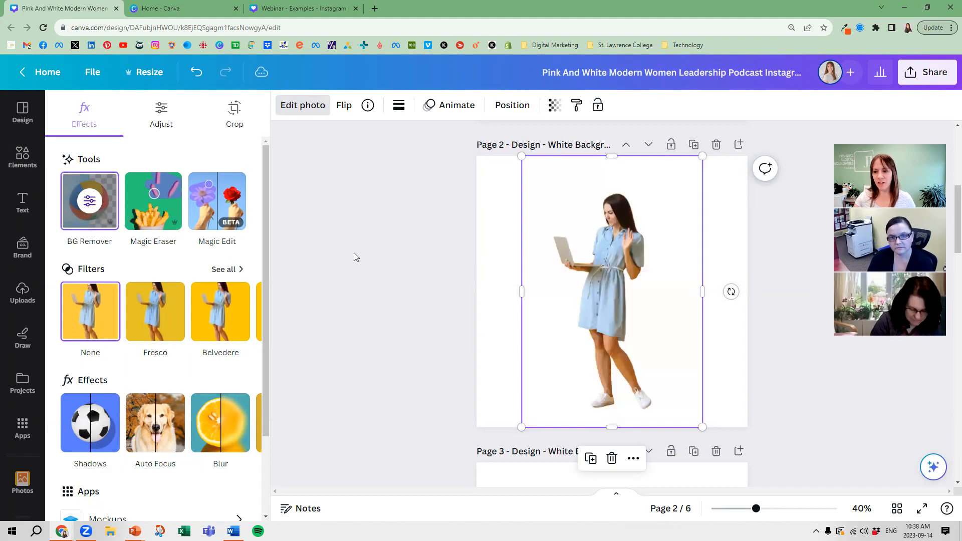
pyautogui.moveTo(615, 156); pyautogui.dragTo(612, 182)
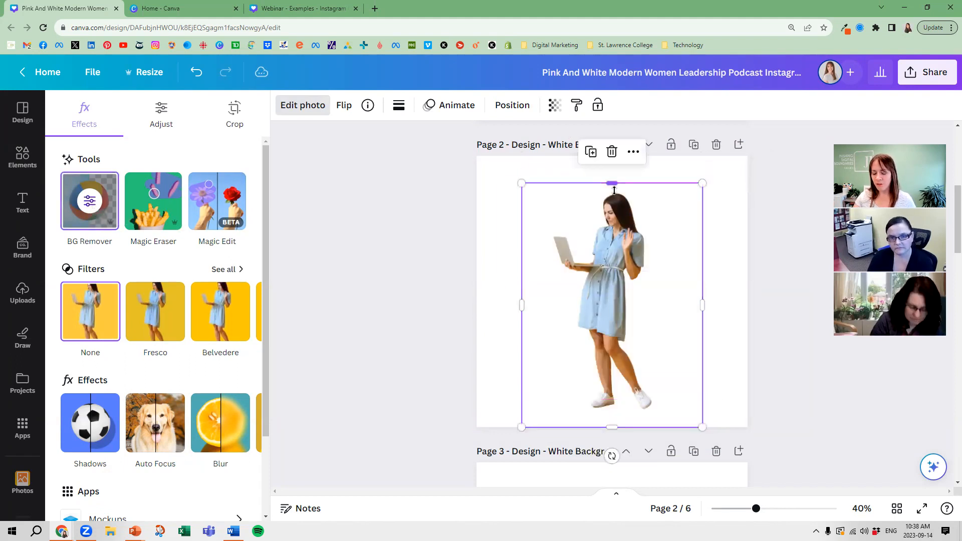
pyautogui.moveTo(612, 427); pyautogui.dragTo(611, 418)
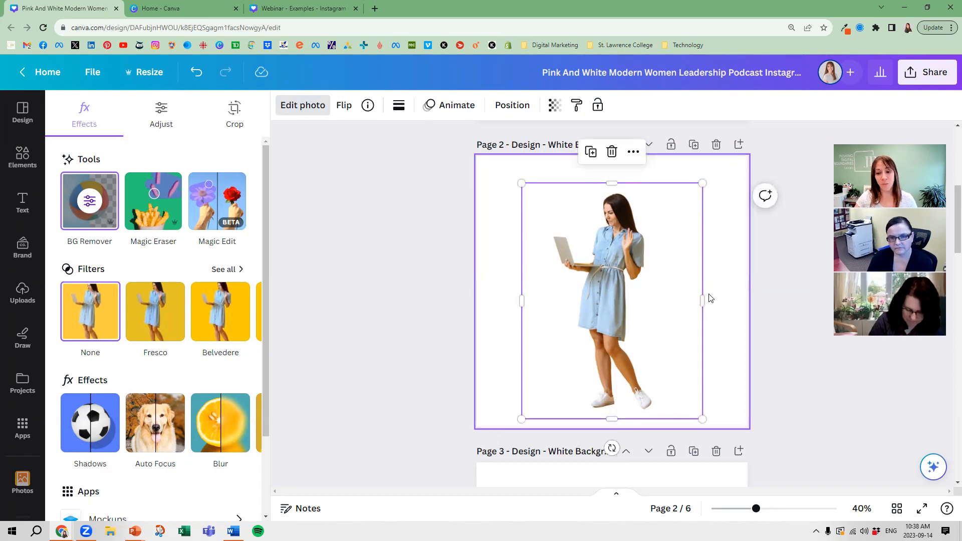
pyautogui.moveTo(701, 301); pyautogui.dragTo(678, 301)
# Reposition the cropped cutout of the woman near the centre of page 2.
pyautogui.click(621, 293)
pyautogui.moveTo(622, 293); pyautogui.dragTo(580, 264)
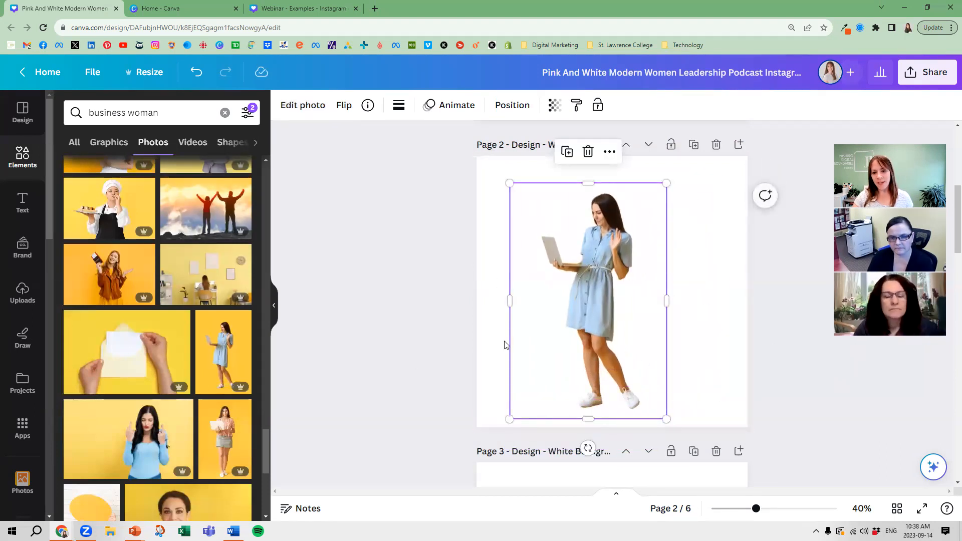
pyautogui.moveTo(600, 269); pyautogui.dragTo(616, 259)
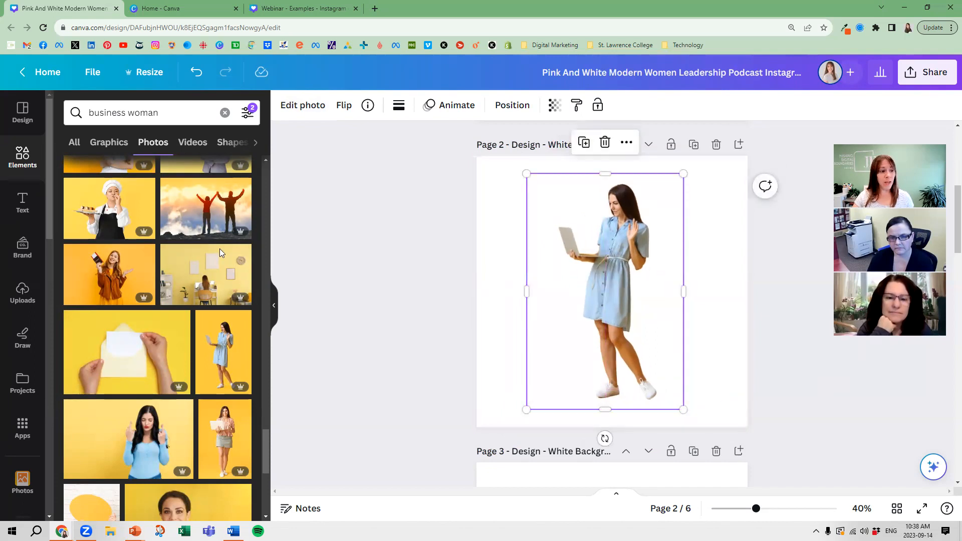
# Apply the first Landscapes background, the desert plain under a blue sky, behind the woman on page 2.
pyautogui.click(19, 421)
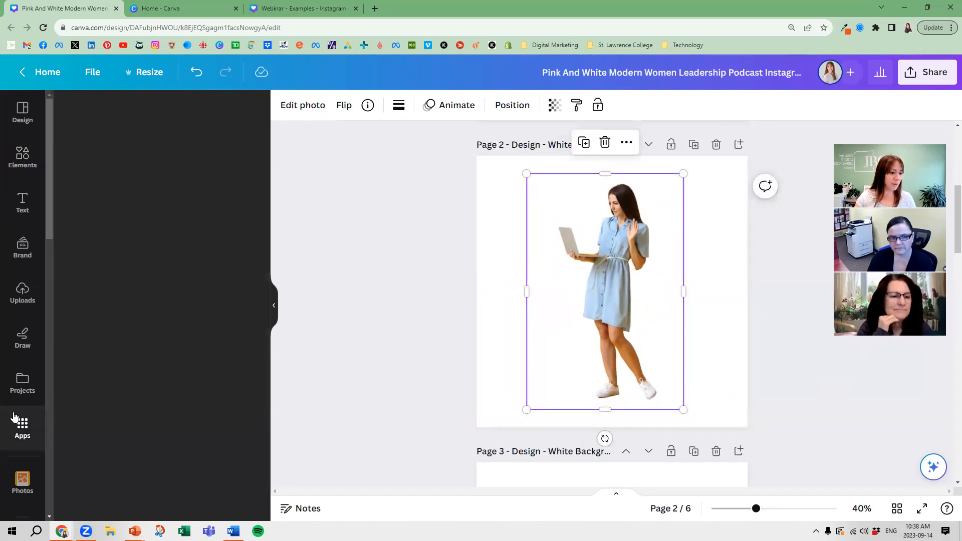
pyautogui.scroll(-3, 20, 425)
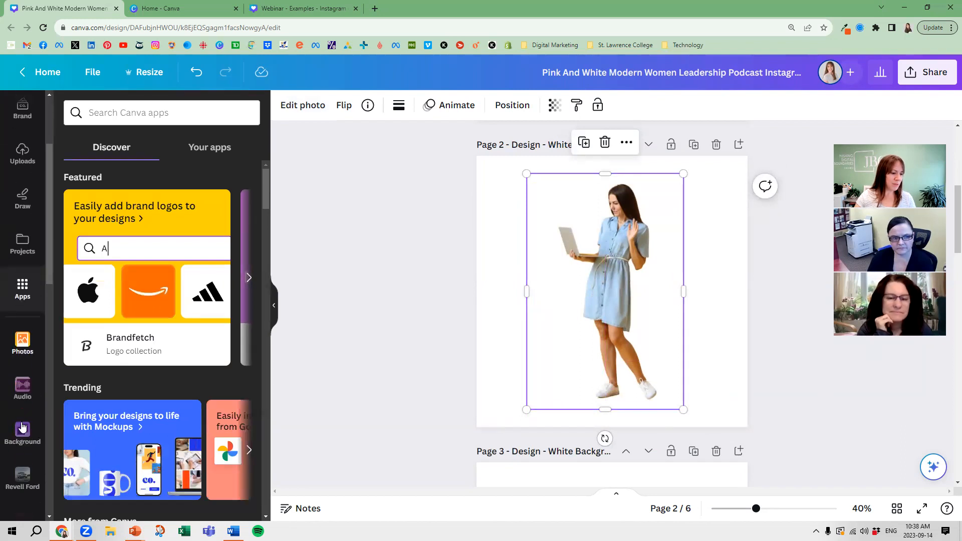
pyautogui.scroll(-1, 21, 426)
pyautogui.click(23, 426)
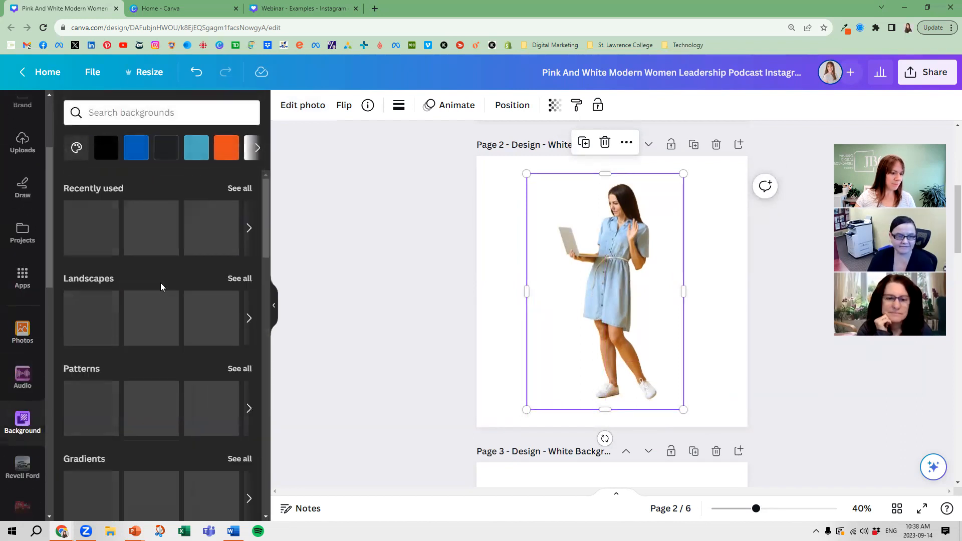
pyautogui.click(98, 321)
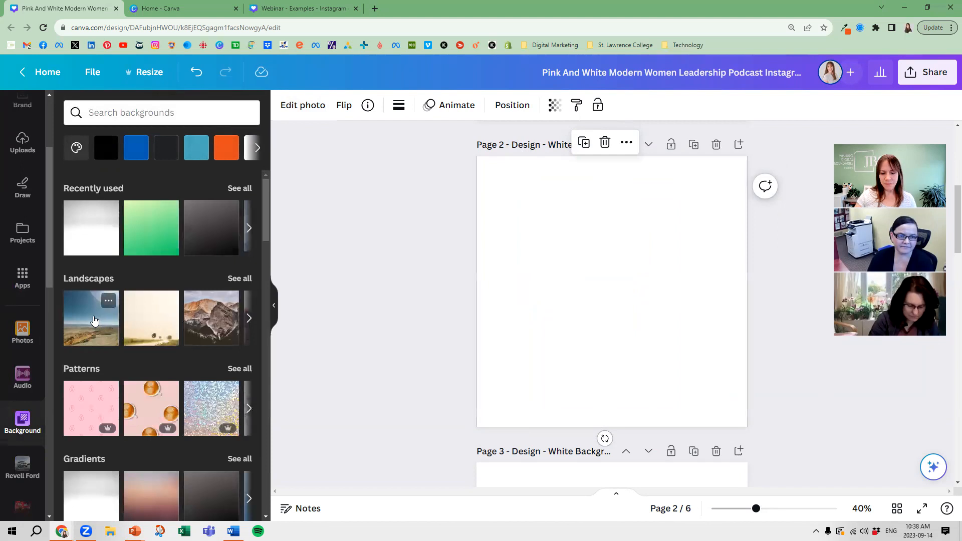
pyautogui.click(363, 292)
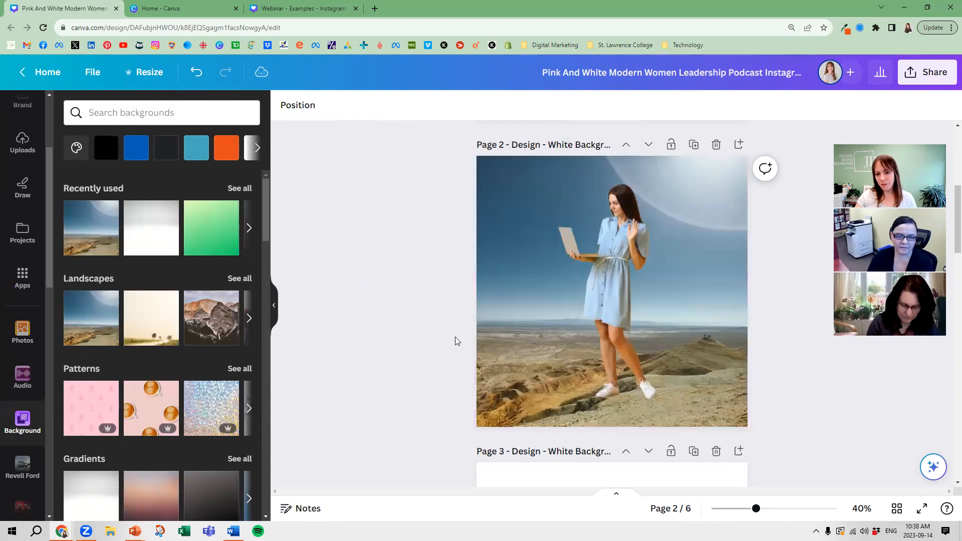
# Move the woman toward the right side of the desert scene and shrink her to fit the landscape.
pyautogui.click(647, 288)
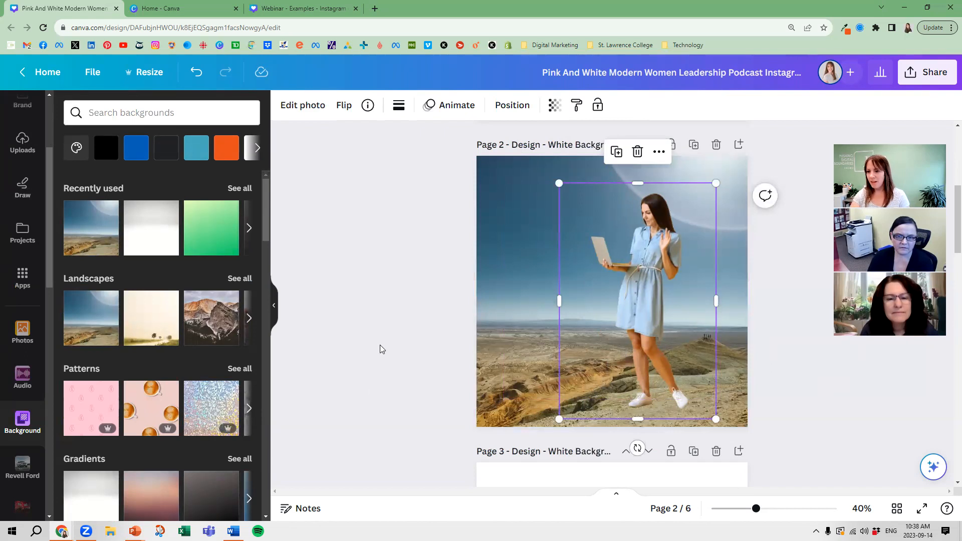
pyautogui.moveTo(560, 183); pyautogui.dragTo(588, 227)
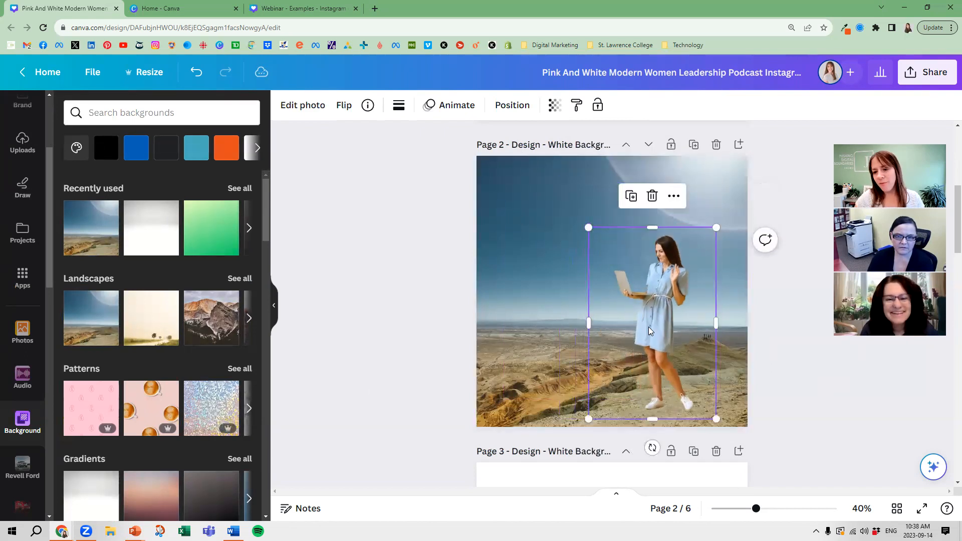
pyautogui.click(399, 312)
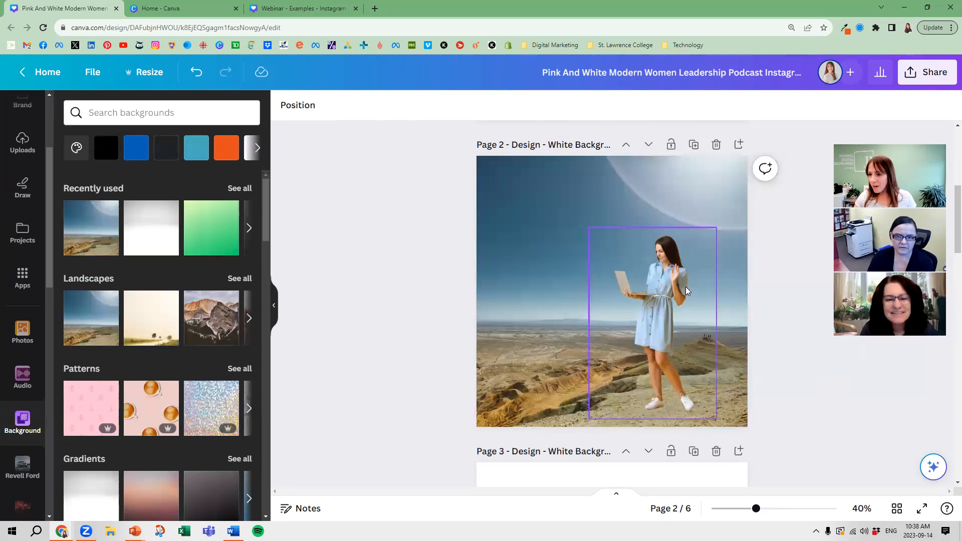
# Undo the landscape, cropping and background removal edits back to the photo with its original yellow background.
pyautogui.scroll(3, 659, 274)
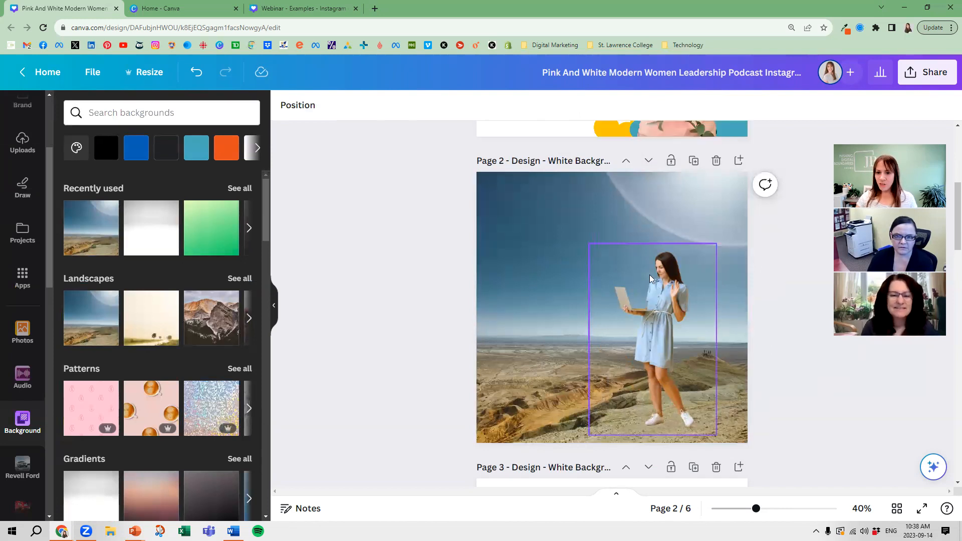
pyautogui.hotkey('ctrl', 'z')
pyautogui.hotkey('ctrl', 'z')
pyautogui.hotkey('ctrl', 'z')
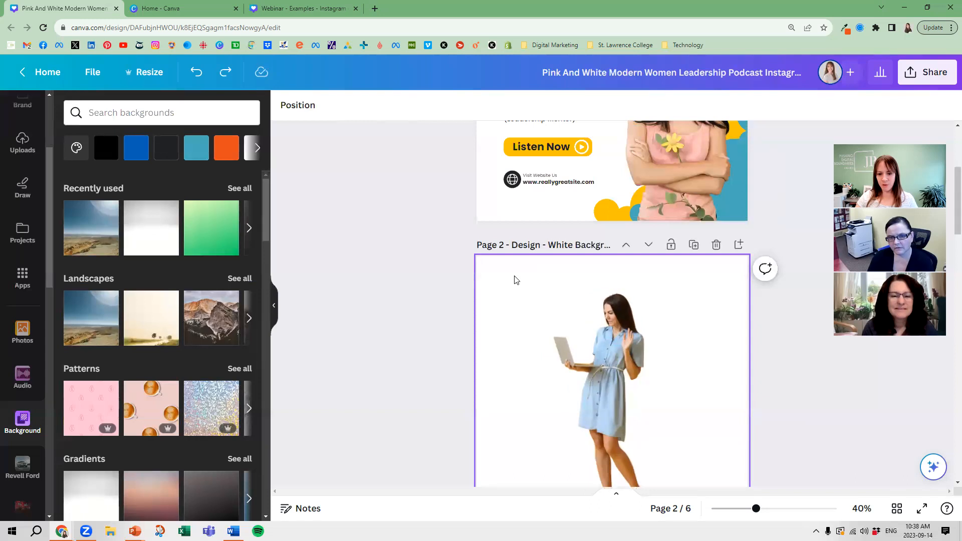
pyautogui.hotkey('ctrl', 'z')
# Open Magic Edit for the laptop woman's photo on page 2.
pyautogui.click(651, 454)
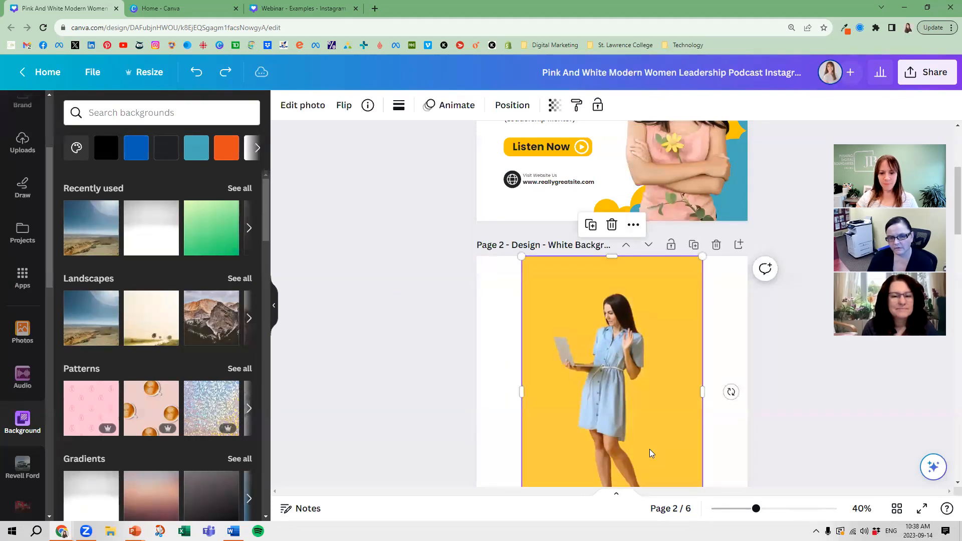
pyautogui.click(299, 107)
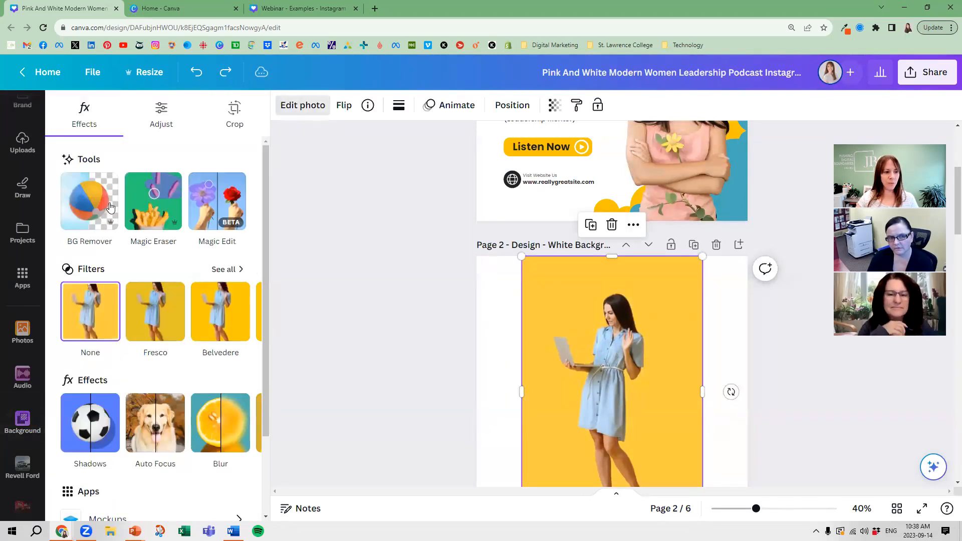
pyautogui.click(216, 207)
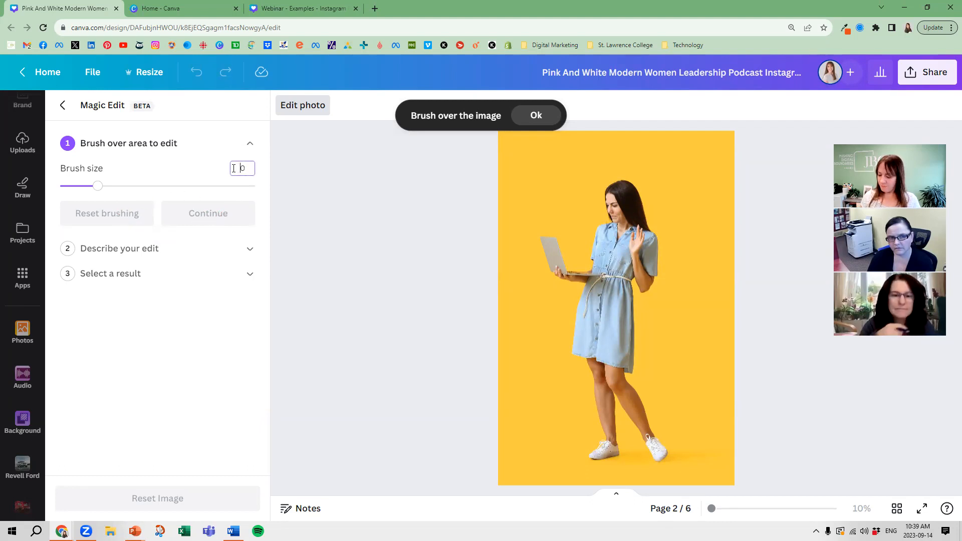
# Brush over the yellow background around the woman, using brush size 66 to mask closer to her outline.
pyautogui.press('Return')
pyautogui.moveTo(533, 155)
pyautogui.mouseDown()
pyautogui.moveTo(611, 127)
pyautogui.moveTo(656, 132)
pyautogui.moveTo(685, 150)
pyautogui.moveTo(715, 236)
pyautogui.moveTo(716, 300)
pyautogui.moveTo(683, 333)
pyautogui.moveTo(684, 364)
pyautogui.moveTo(721, 480)
pyautogui.mouseUp()
pyautogui.moveTo(468, 210)
pyautogui.mouseDown()
pyautogui.moveTo(518, 347)
pyautogui.moveTo(524, 442)
pyautogui.mouseUp()
pyautogui.click(188, 186)
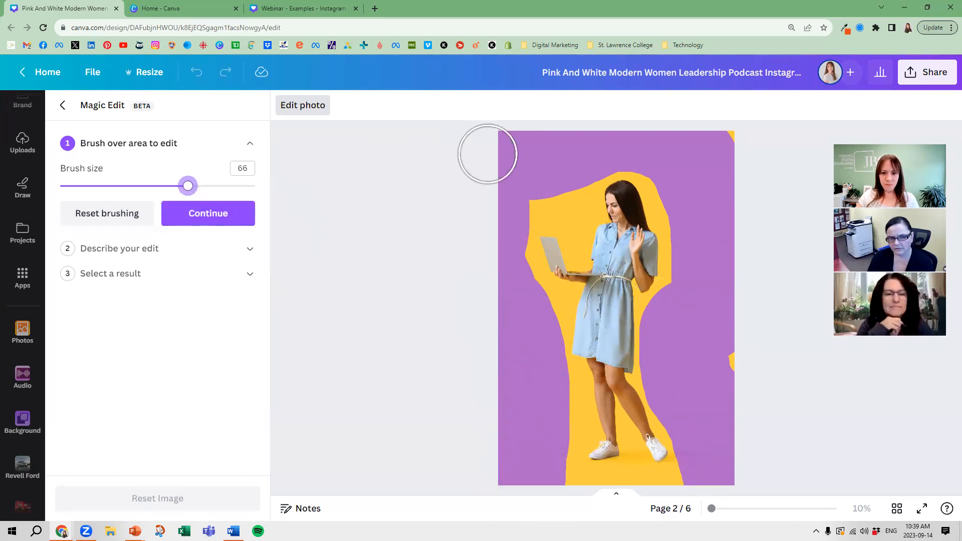
pyautogui.moveTo(572, 205)
pyautogui.mouseDown()
pyautogui.moveTo(543, 195)
pyautogui.moveTo(531, 202)
pyautogui.moveTo(509, 262)
pyautogui.moveTo(539, 308)
pyautogui.moveTo(552, 361)
pyautogui.moveTo(540, 362)
pyautogui.moveTo(543, 379)
pyautogui.moveTo(562, 383)
pyautogui.moveTo(568, 426)
pyautogui.moveTo(556, 494)
pyautogui.moveTo(621, 482)
pyautogui.mouseUp()
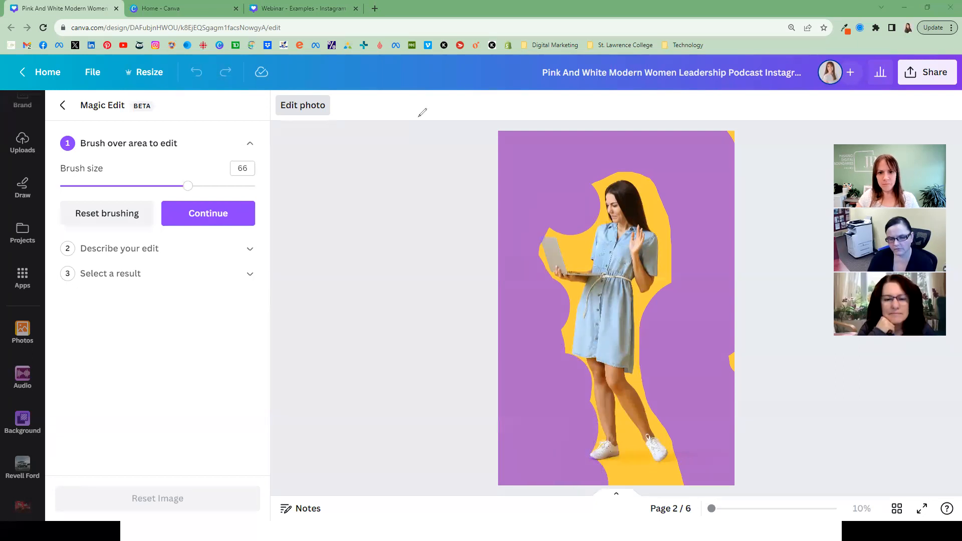
# Extend the Magic Edit mask closer to the woman and over the floor by her shoes, using brush sizes 57 and 27.
pyautogui.moveTo(188, 186); pyautogui.dragTo(170, 186)
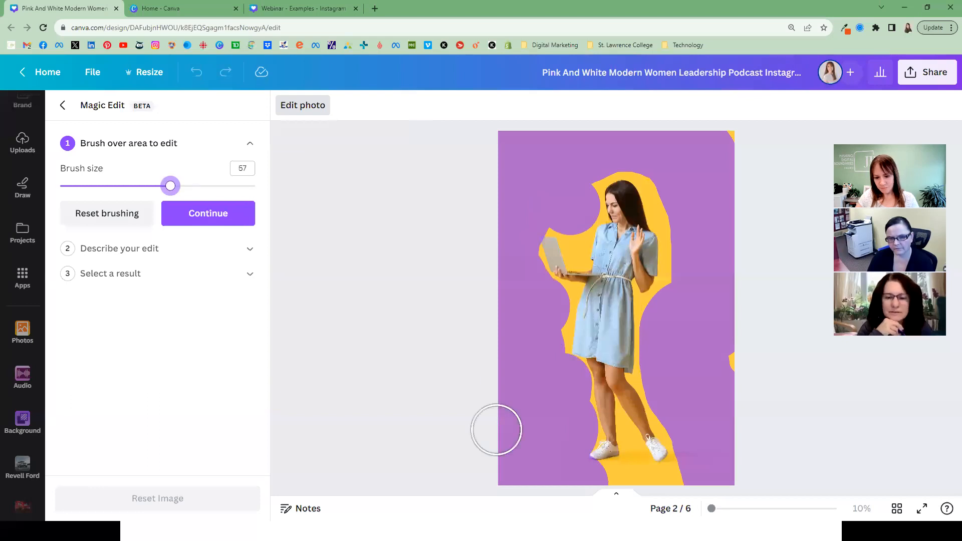
pyautogui.moveTo(617, 475)
pyautogui.mouseDown()
pyautogui.moveTo(680, 480)
pyautogui.moveTo(694, 457)
pyautogui.moveTo(662, 358)
pyautogui.moveTo(663, 320)
pyautogui.moveTo(689, 257)
pyautogui.moveTo(686, 204)
pyautogui.moveTo(678, 208)
pyautogui.moveTo(647, 152)
pyautogui.moveTo(607, 148)
pyautogui.moveTo(579, 170)
pyautogui.moveTo(566, 242)
pyautogui.moveTo(616, 308)
pyautogui.moveTo(511, 208)
pyautogui.moveTo(577, 252)
pyautogui.mouseUp()
pyautogui.click(111, 186)
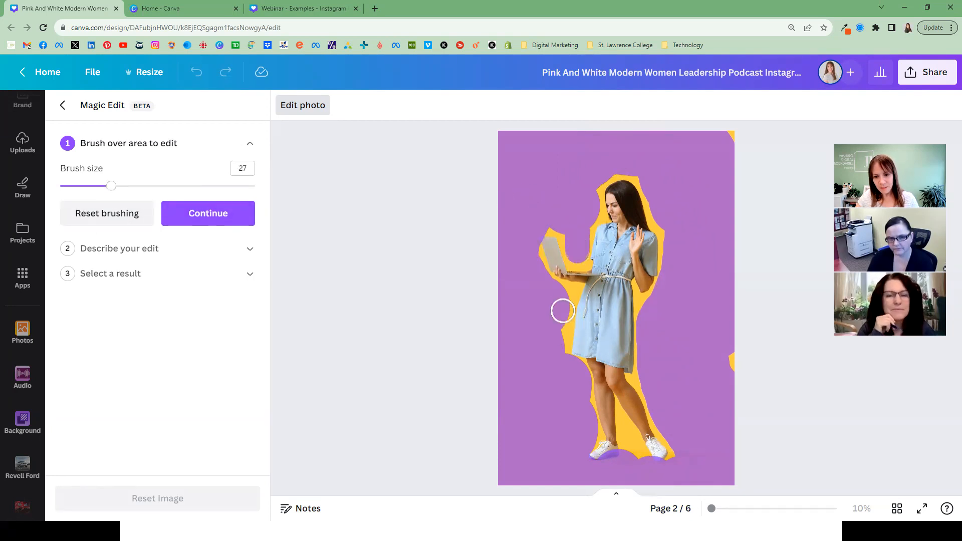
# Generate Magic Edit results for the masked area with the description "corporate background".
pyautogui.click(236, 217)
pyautogui.click(156, 215)
pyautogui.write('corporate background')
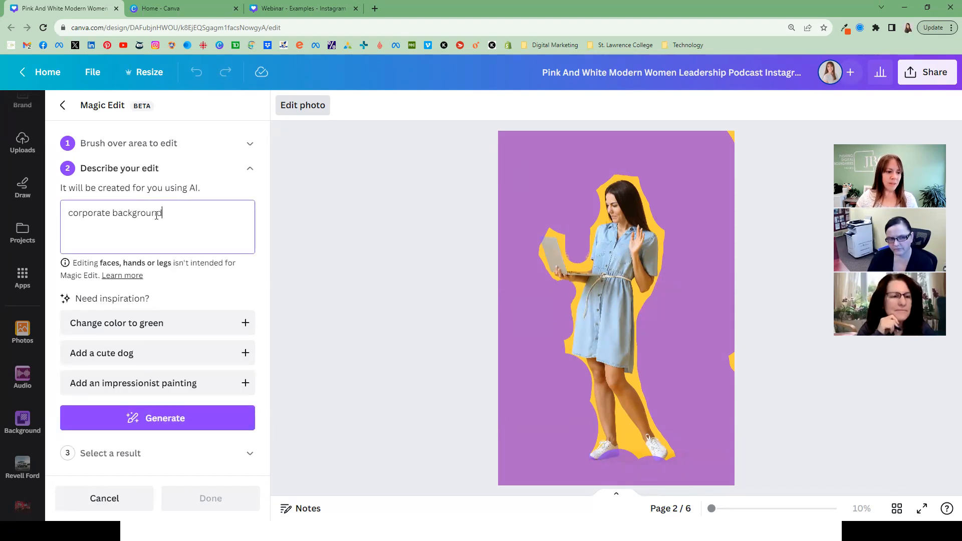
pyautogui.click(151, 418)
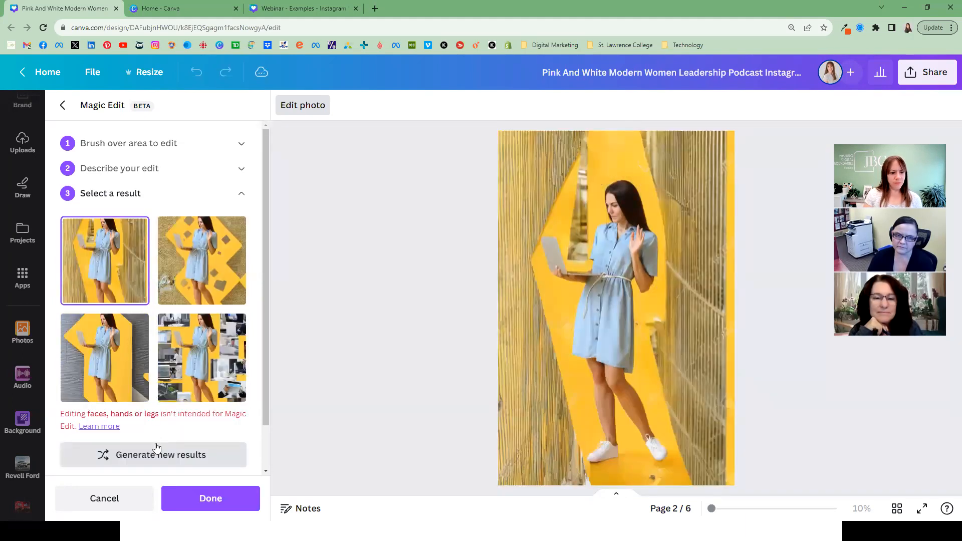
# Preview the office collage, diamond-shaped and striped-wall results on the woman's photo.
pyautogui.click(208, 356)
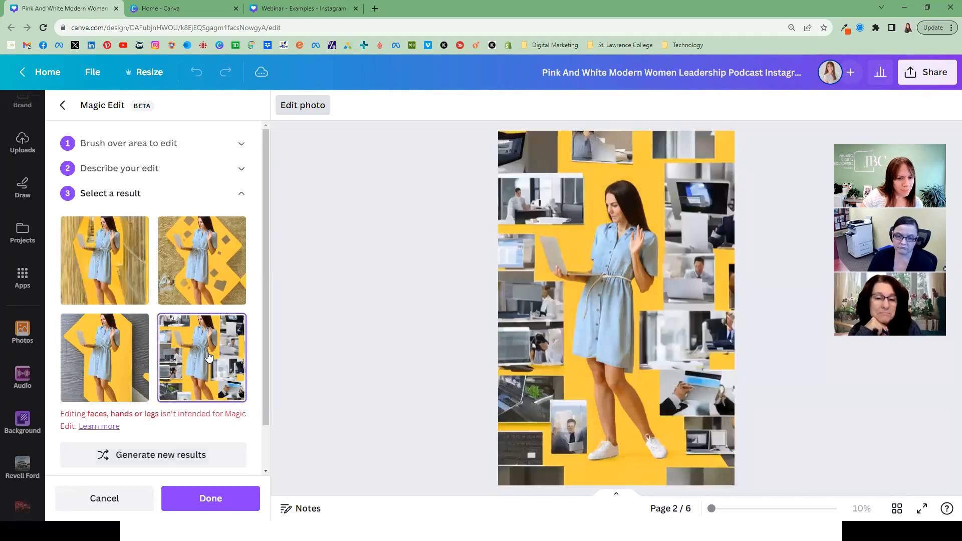
pyautogui.click(177, 244)
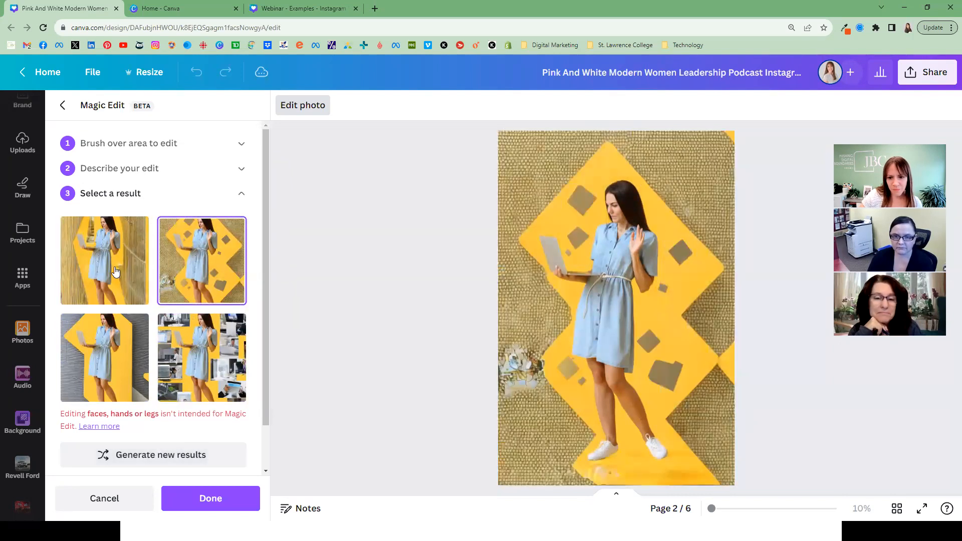
pyautogui.click(112, 271)
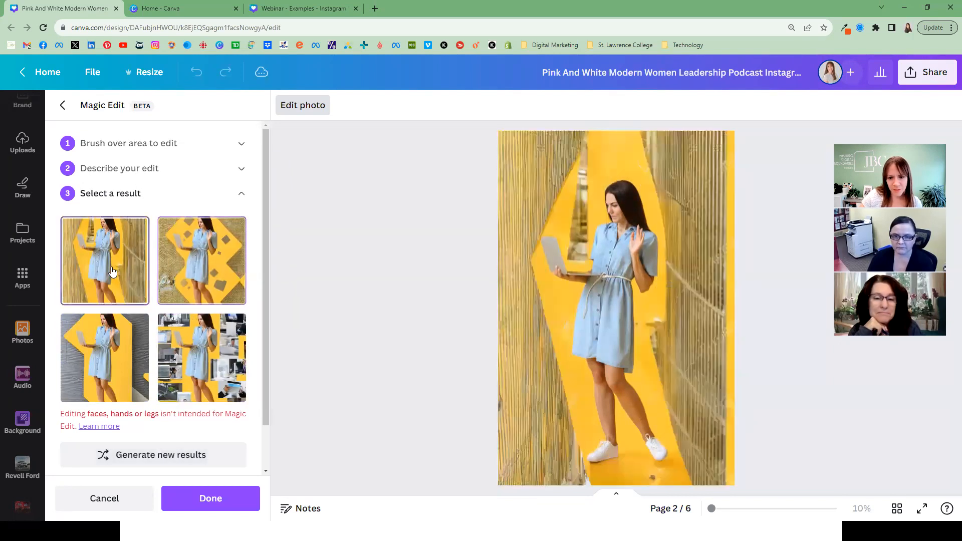
# Replace the edit description with "change to an office background" and generate a fresh set of results.
pyautogui.click(125, 168)
pyautogui.moveTo(181, 210); pyautogui.dragTo(44, 222)
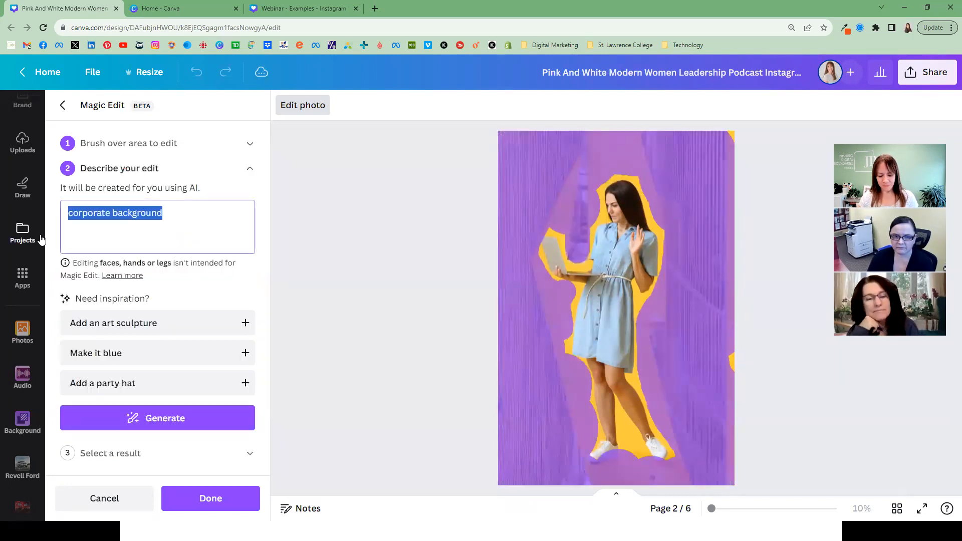
pyautogui.write('change to an offic')
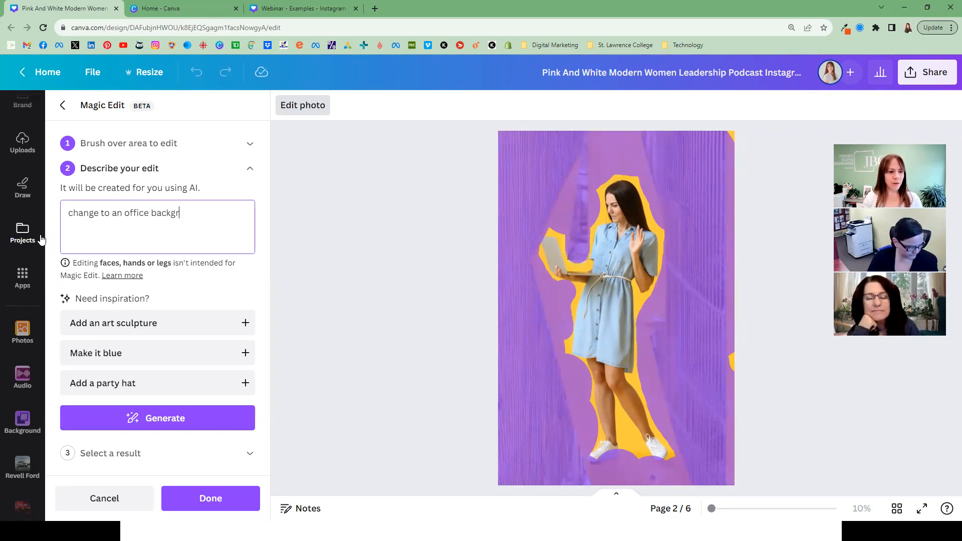
pyautogui.click(164, 425)
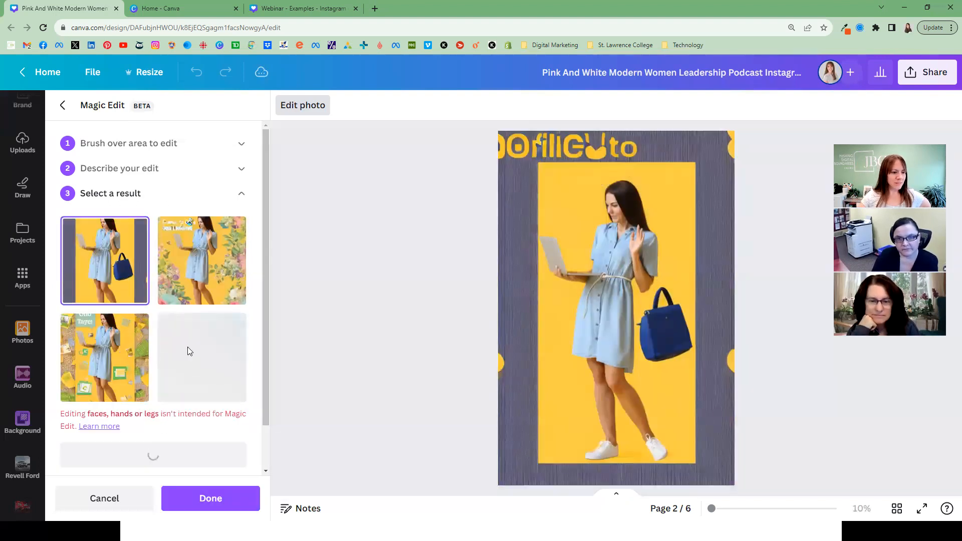
# Preview the floral, blue-textured and sticky-note office background results on the photo.
pyautogui.click(222, 240)
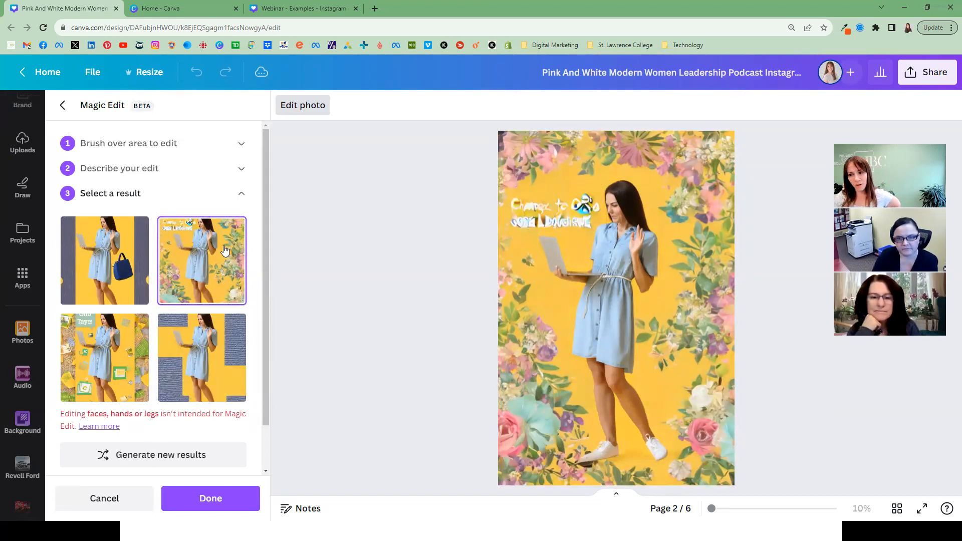
pyautogui.click(198, 370)
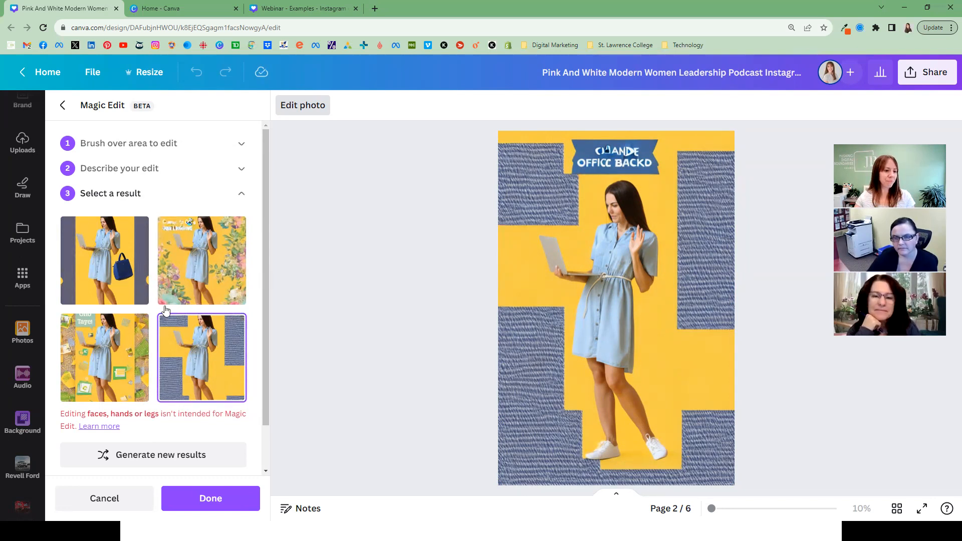
pyautogui.click(131, 343)
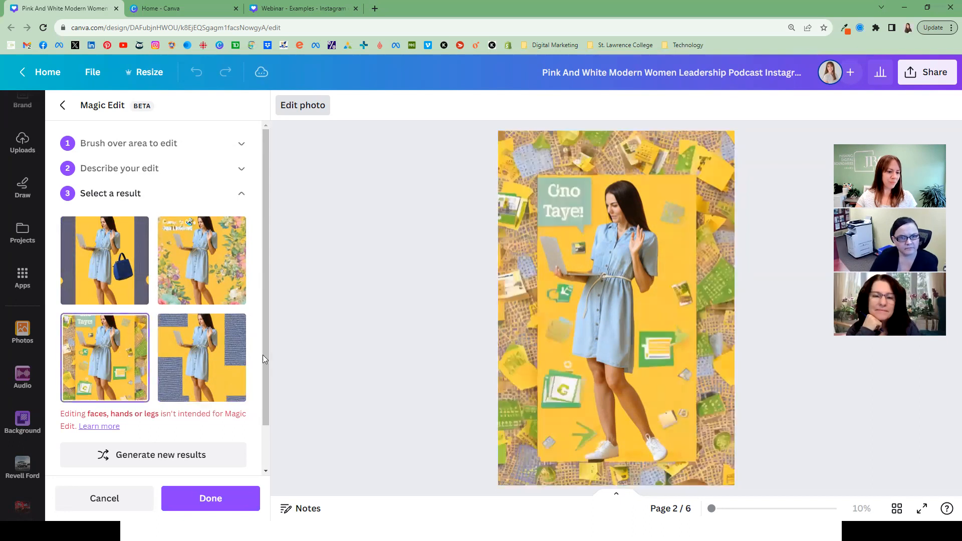
# Generate new results from the same office description, compare them, and select the leaf-patterned background.
pyautogui.click(165, 457)
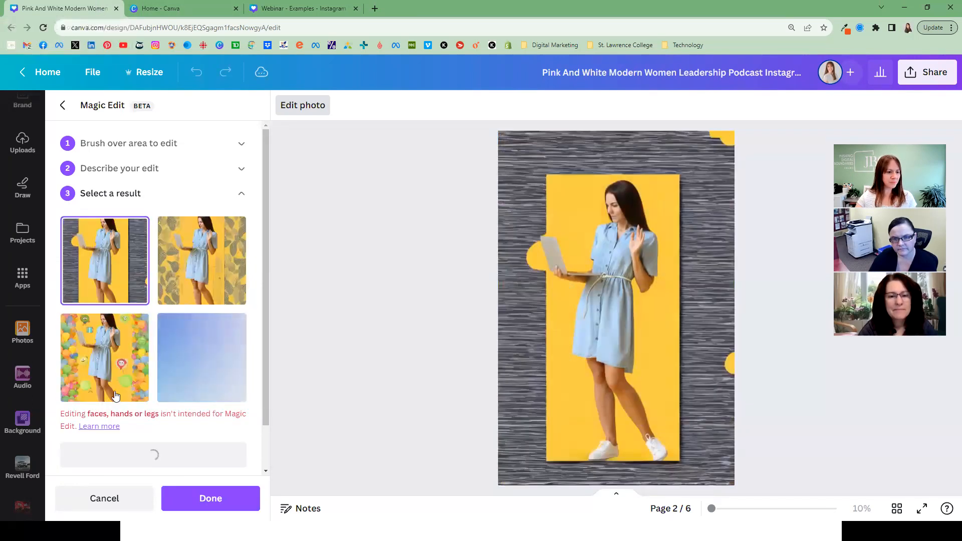
pyautogui.click(218, 268)
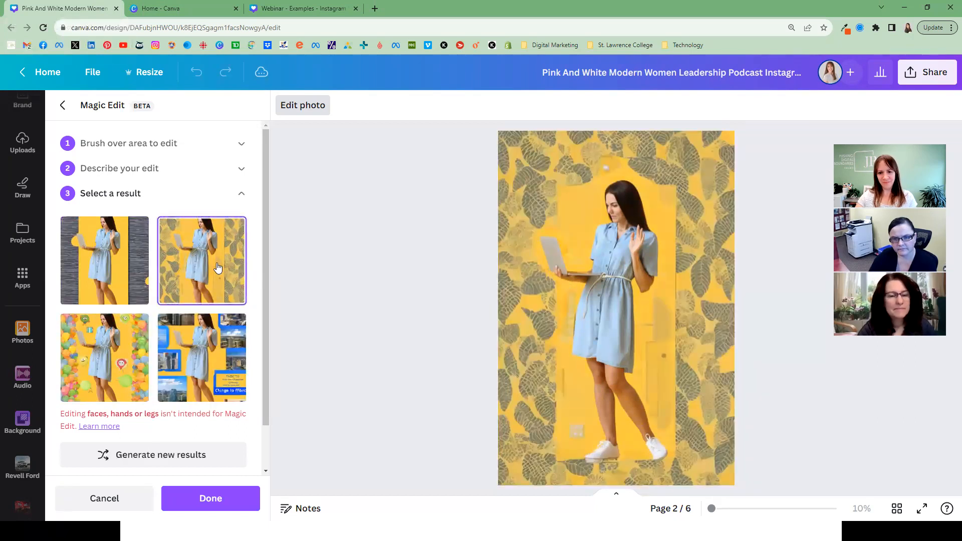
pyautogui.click(197, 376)
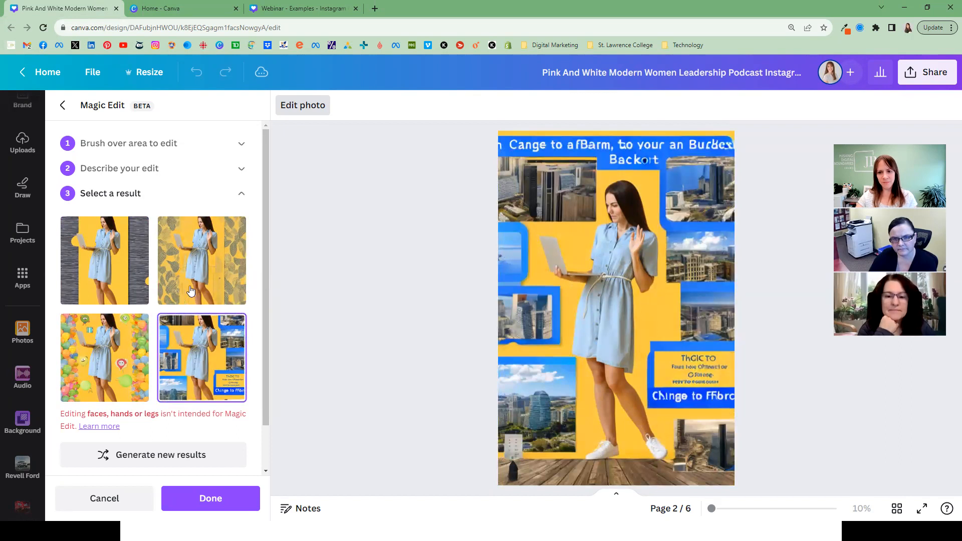
pyautogui.click(189, 260)
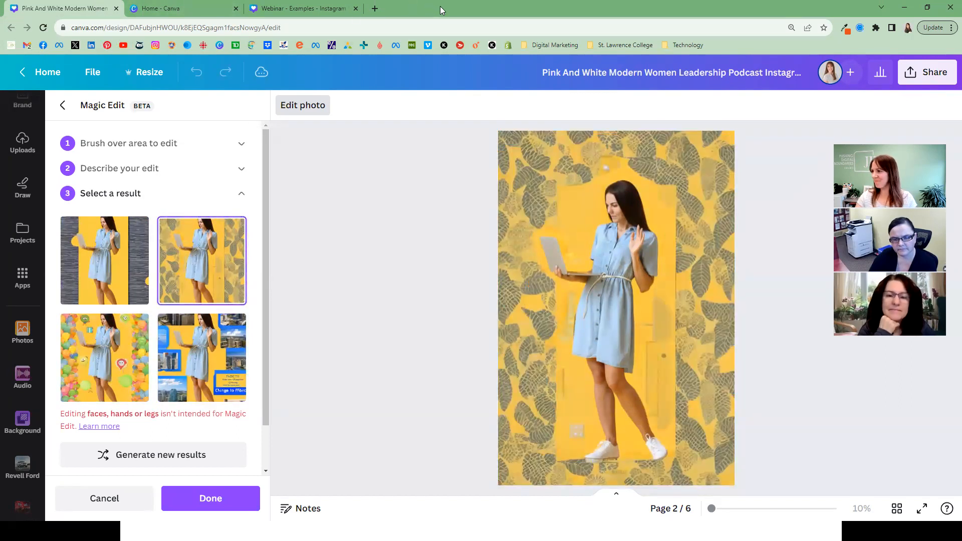
pyautogui.hotkey('alt', 'Tab')
pyautogui.click(643, 118)
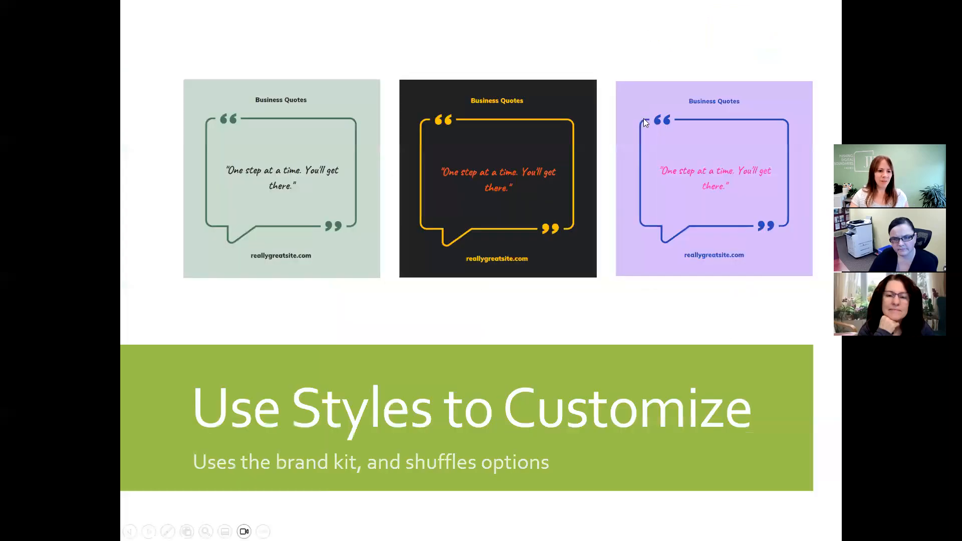
pyautogui.click(686, 369)
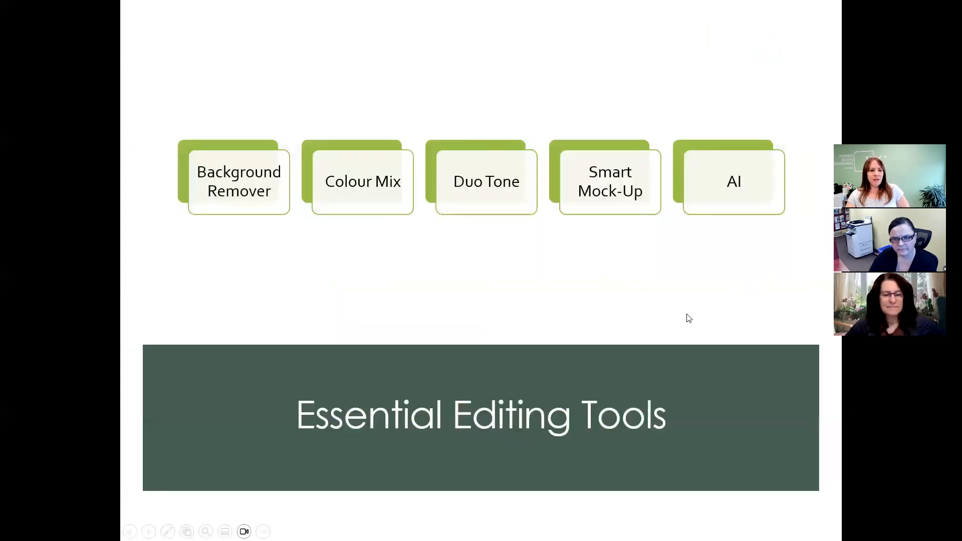
pyautogui.click(666, 301)
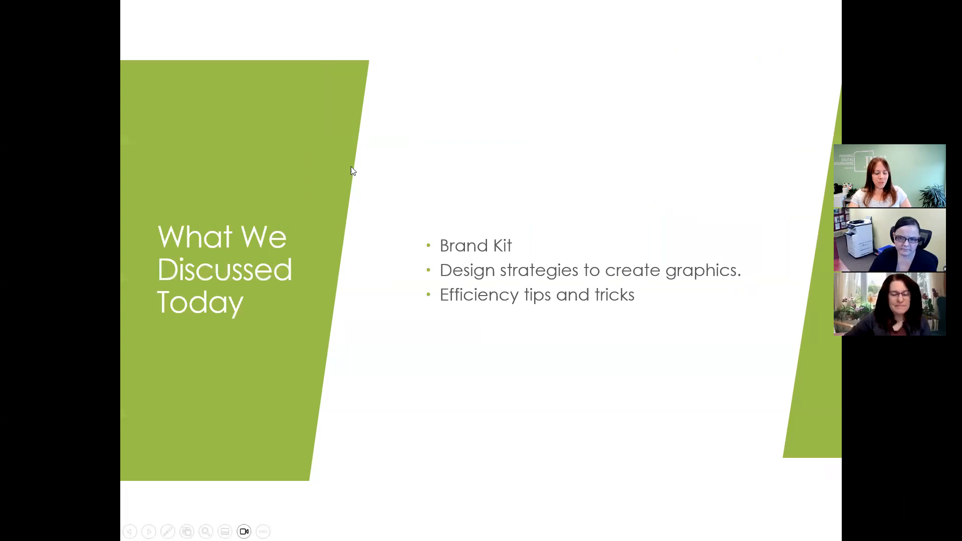
pyautogui.press('Left')
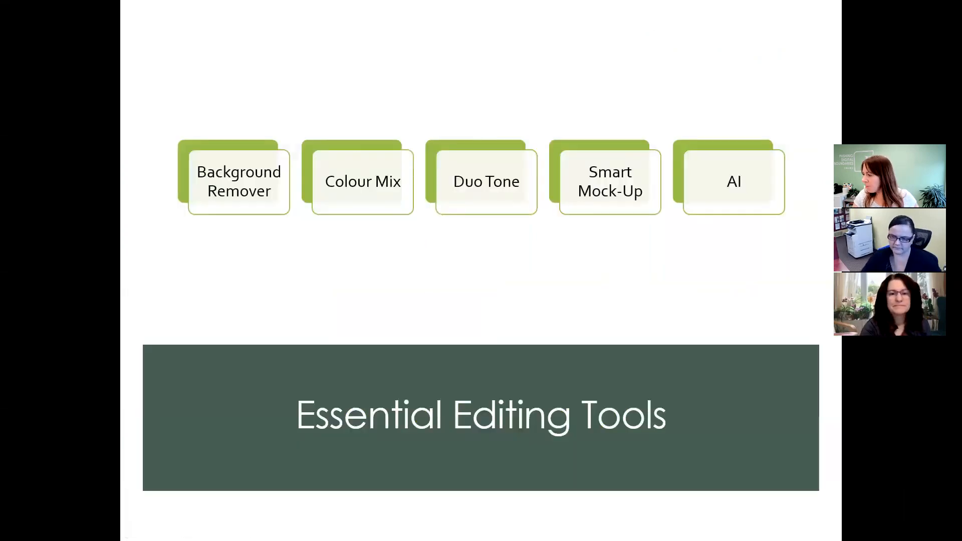
pyautogui.moveTo(301, 1); pyautogui.dragTo(301, 2)
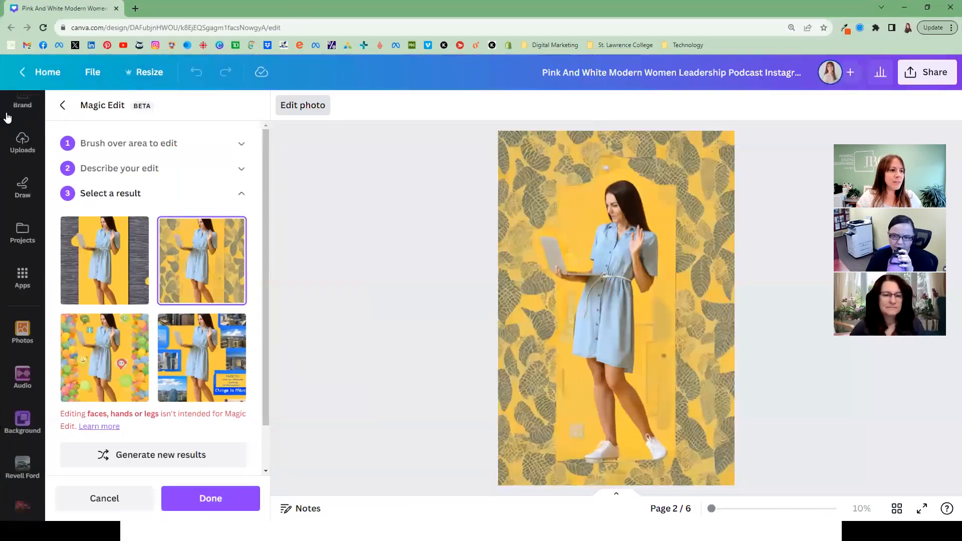
# Leave the design for the home page and search the templates for "healthcare podcast".
pyautogui.click(31, 72)
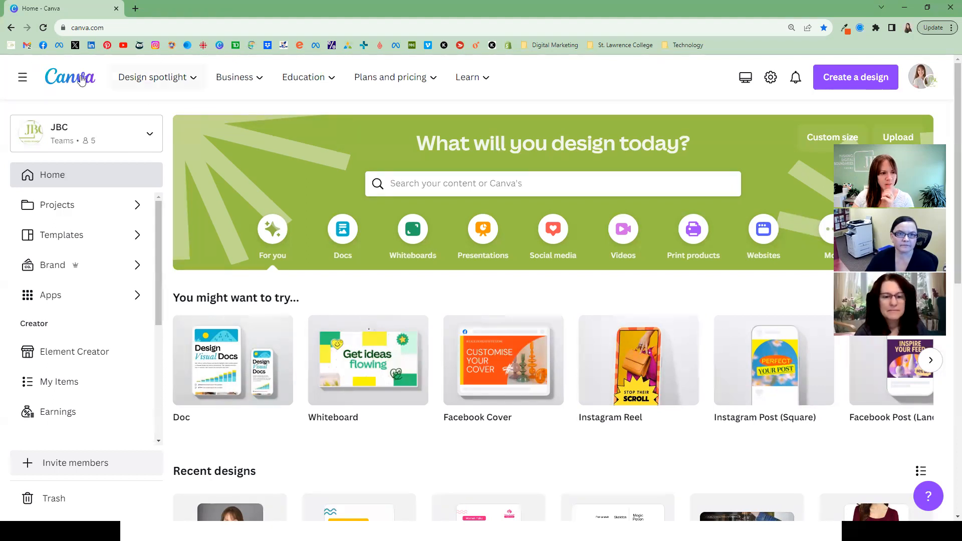
pyautogui.click(561, 188)
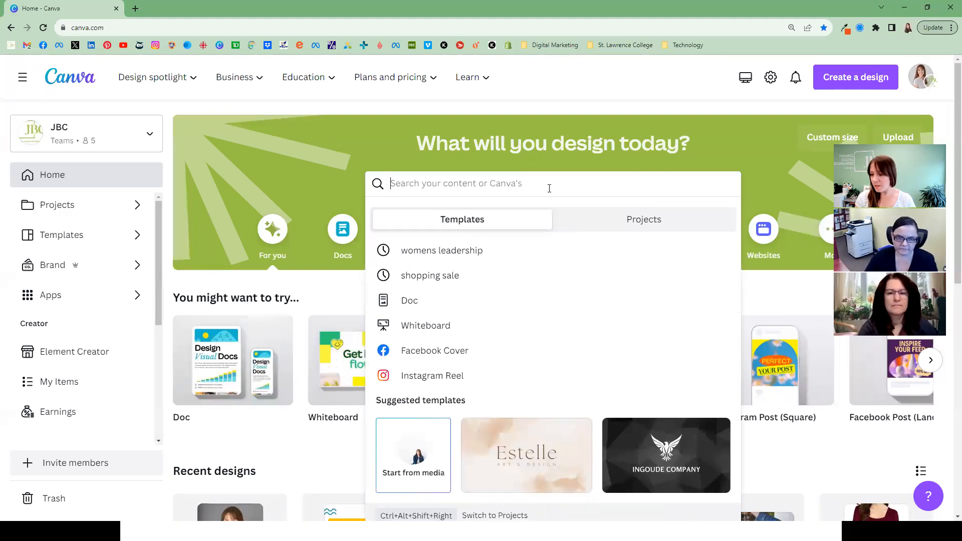
pyautogui.write('he')
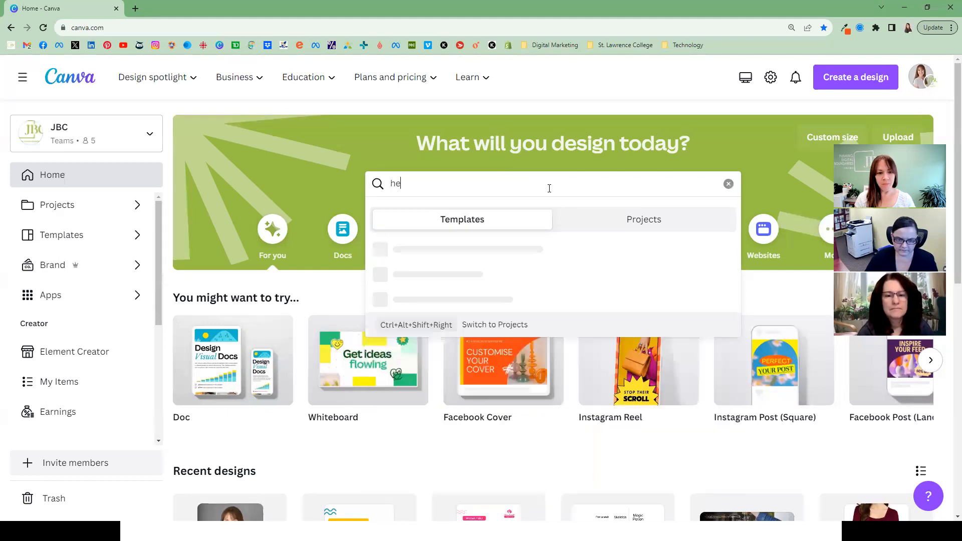
pyautogui.write('alth ca')
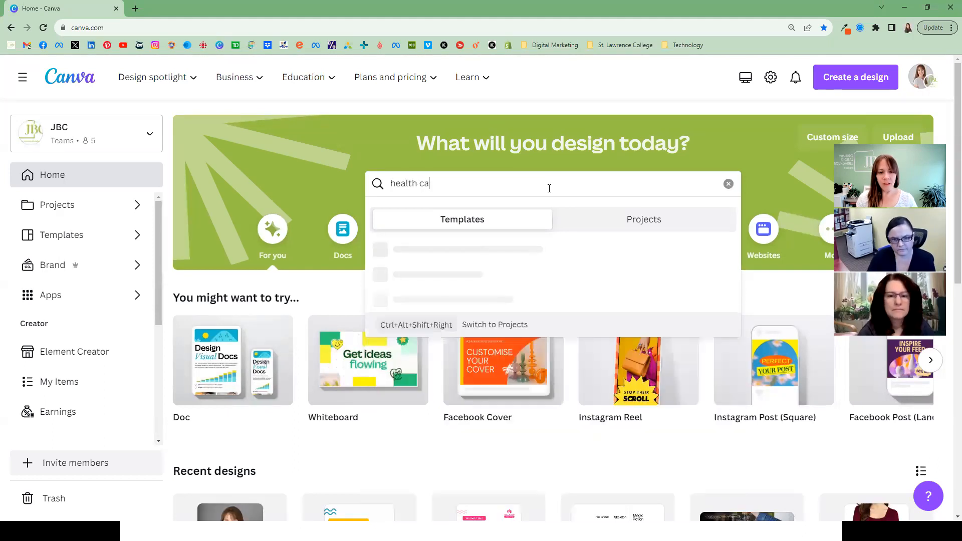
pyautogui.press('BackSpace')
pyautogui.press('BackSpace')
pyautogui.press('BackSpace')
pyautogui.write('care podcast')
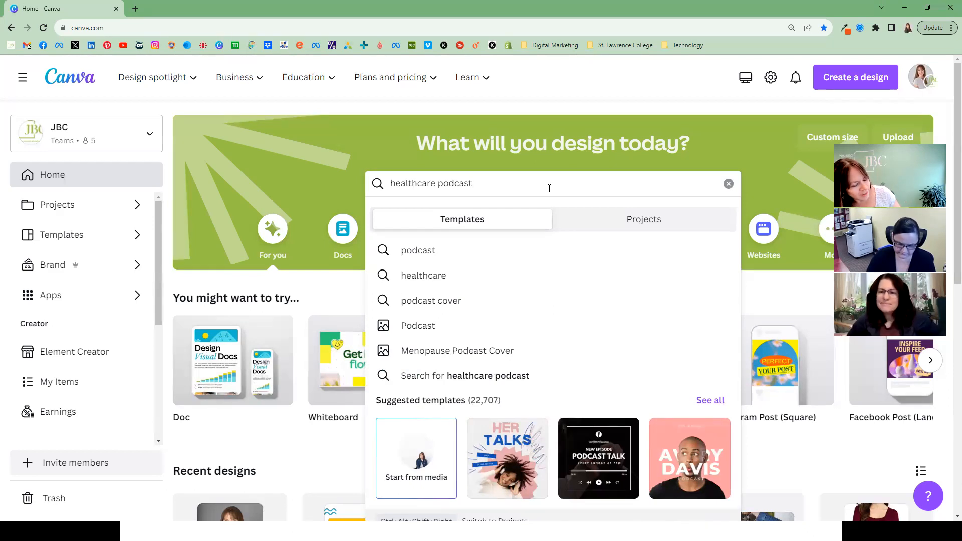
pyautogui.press('Return')
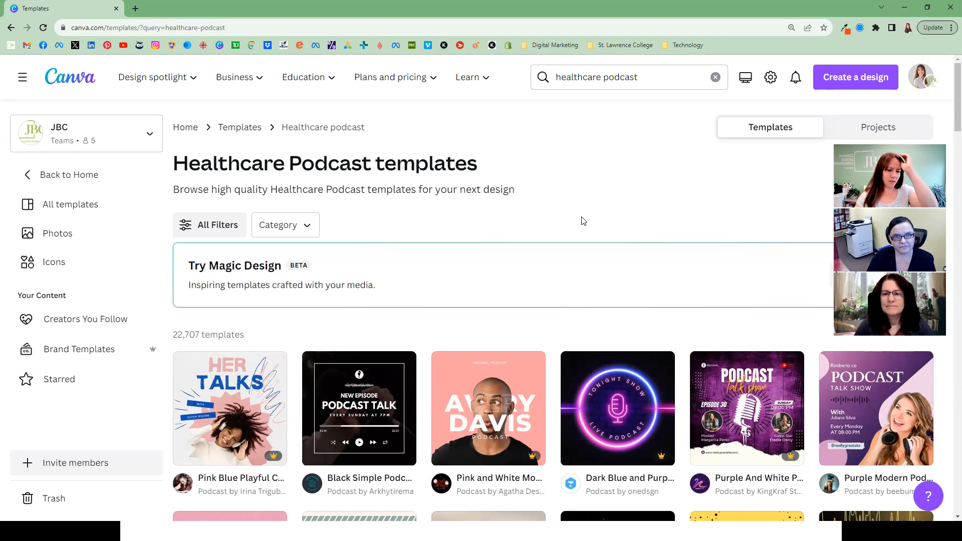
# Browse the podcast templates and open the Cream Modern Woman Podcast Cover template for customizing.
pyautogui.scroll(-2, 582, 212)
pyautogui.scroll(-1, 576, 197)
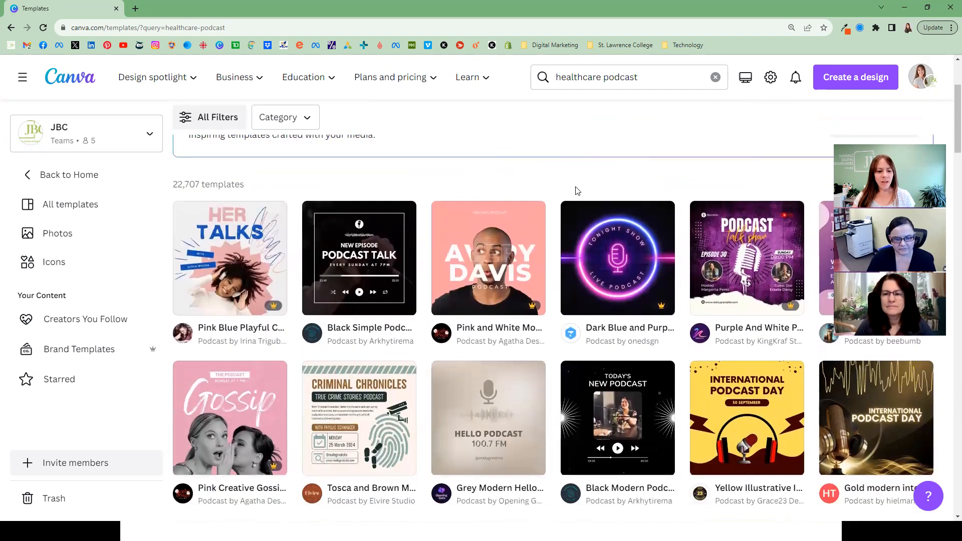
pyautogui.scroll(-1, 577, 191)
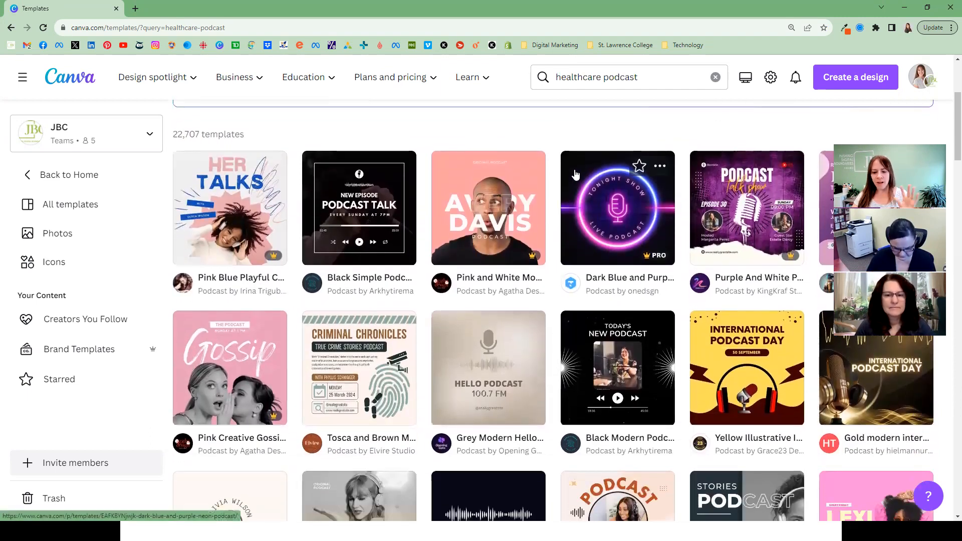
pyautogui.scroll(-2, 575, 174)
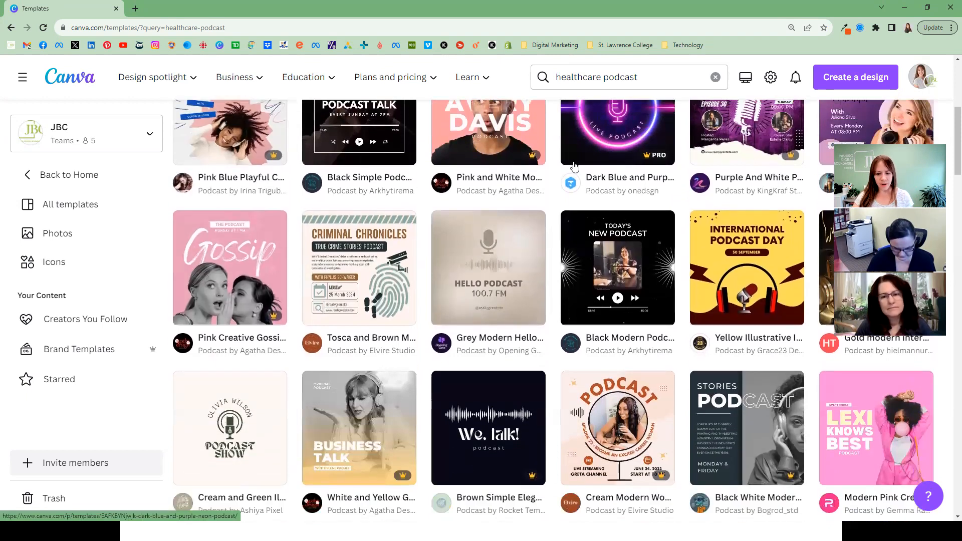
pyautogui.scroll(-2, 574, 166)
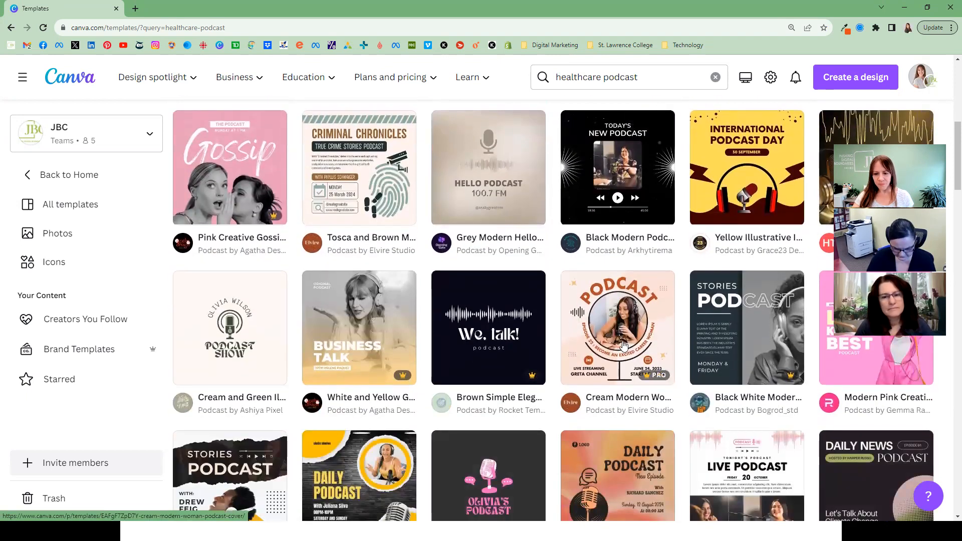
pyautogui.scroll(-2, 637, 311)
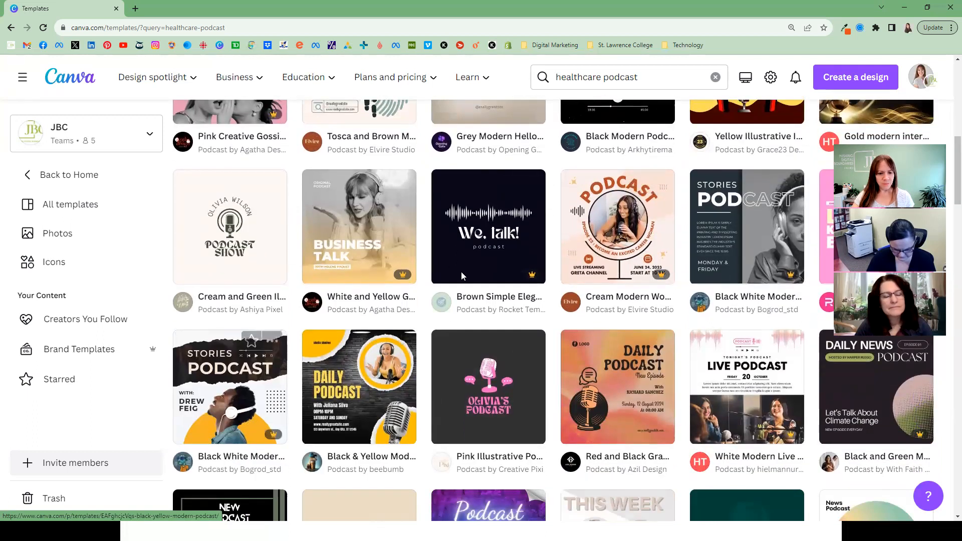
pyautogui.click(606, 213)
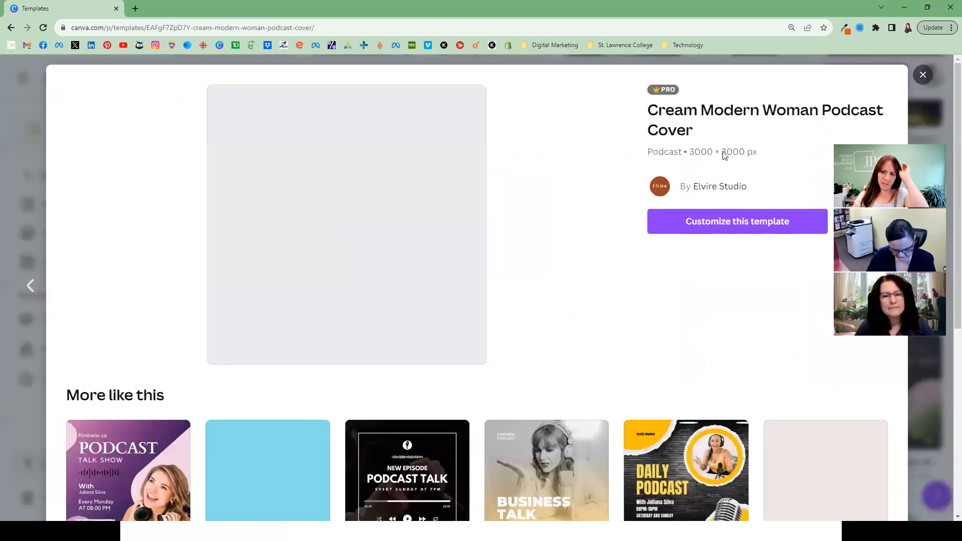
pyautogui.click(720, 225)
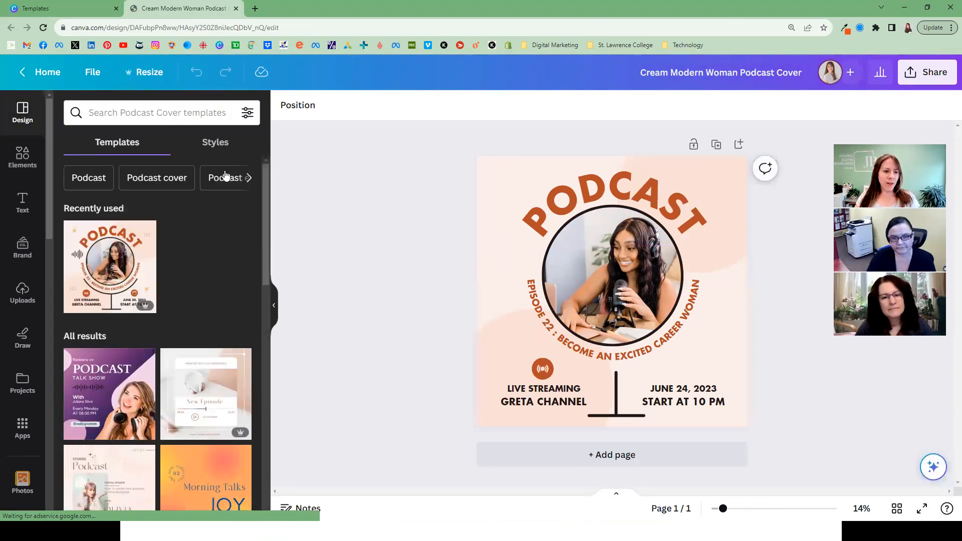
# Browse the available styles and apply the purple and pink Shrikhand and Quicksand style to the podcast cover.
pyautogui.click(217, 144)
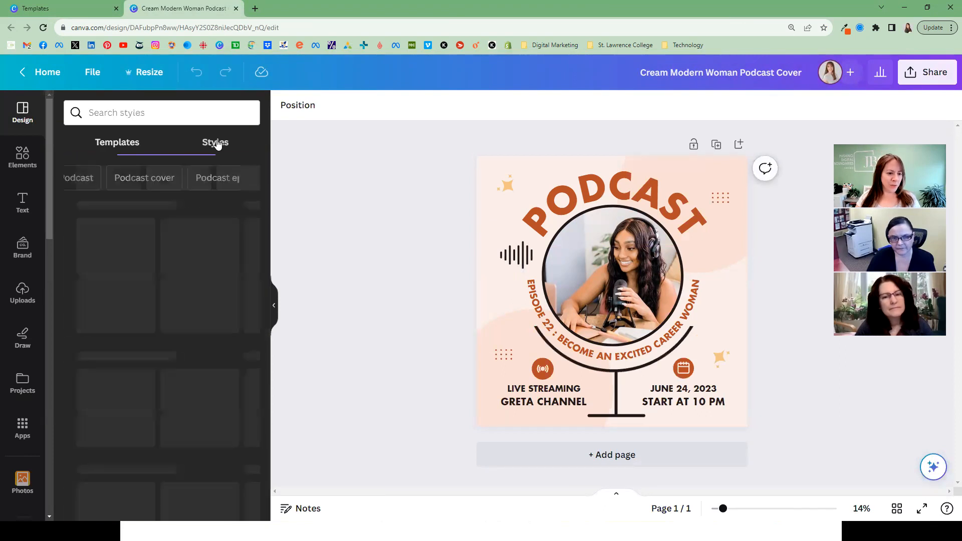
pyautogui.scroll(-1, 199, 275)
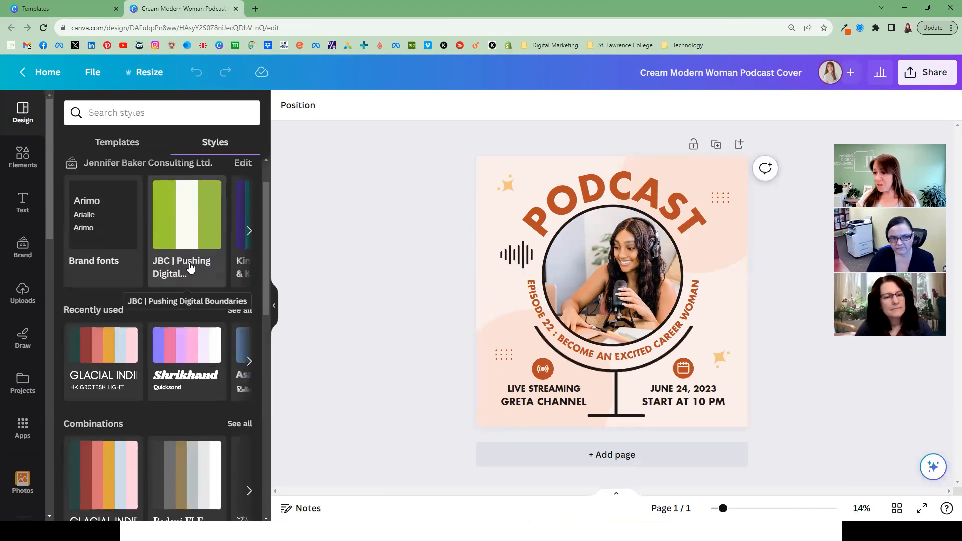
pyautogui.scroll(-1, 201, 291)
pyautogui.scroll(2, 225, 271)
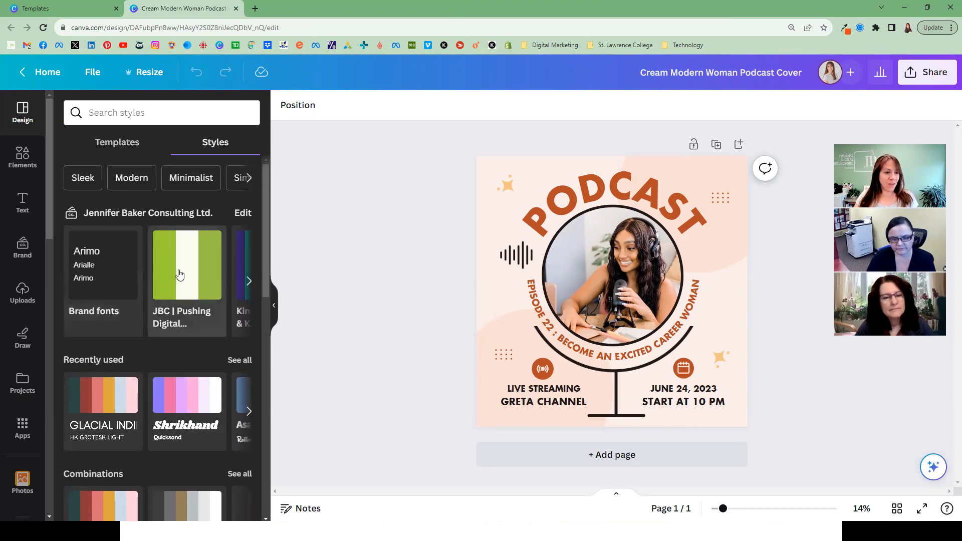
pyautogui.scroll(-2, 150, 281)
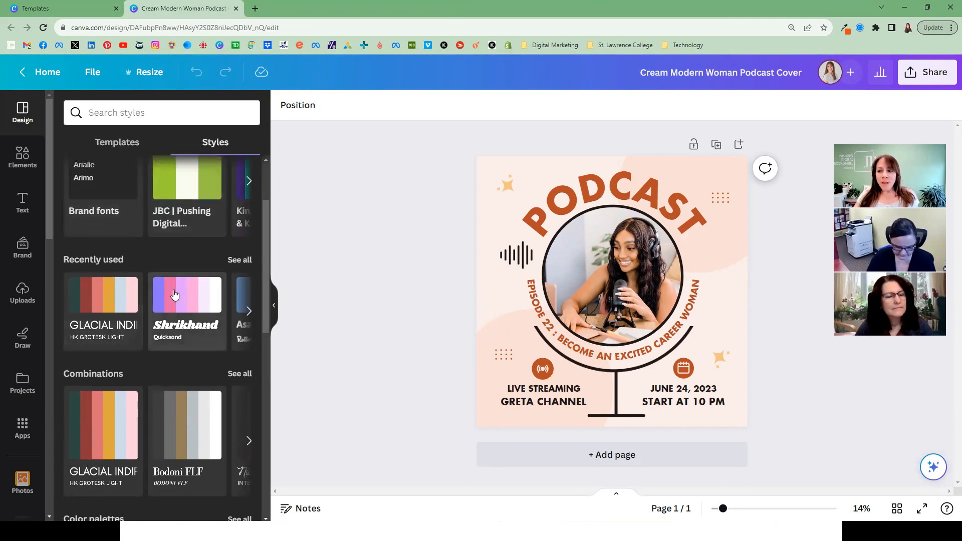
pyautogui.scroll(-2, 180, 281)
pyautogui.click(181, 218)
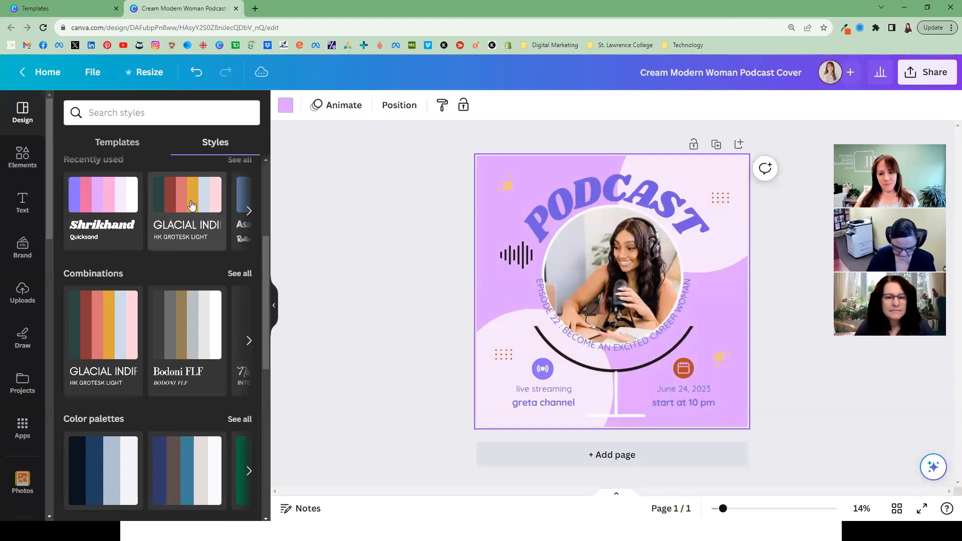
# Try the dark blue color palette and the navy, brown and teal palette, shuffling the second palette's colors.
pyautogui.scroll(-1, 122, 391)
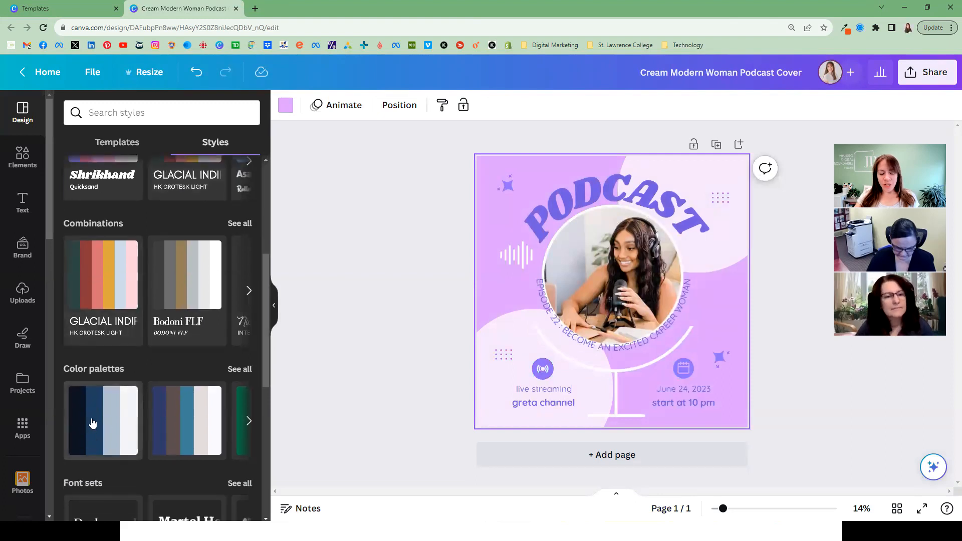
pyautogui.click(92, 423)
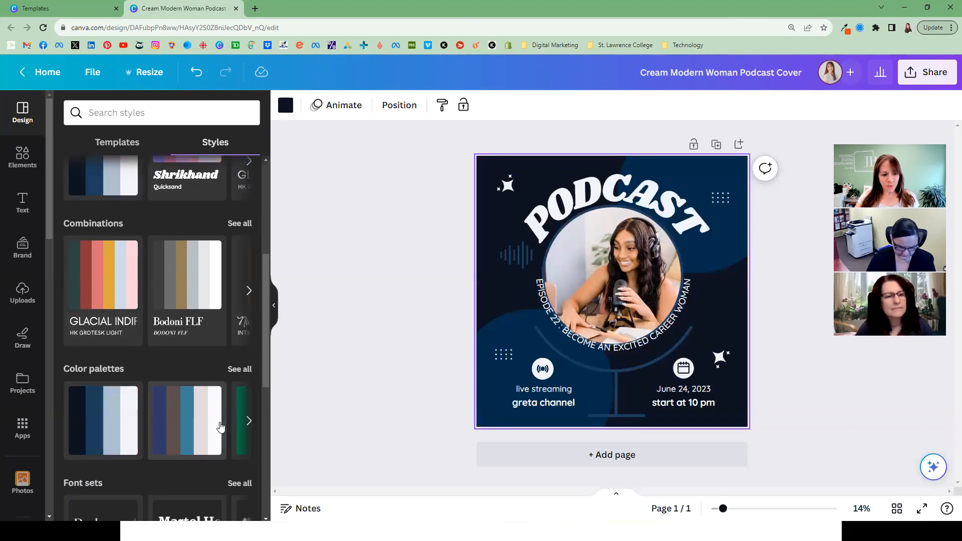
pyautogui.click(192, 427)
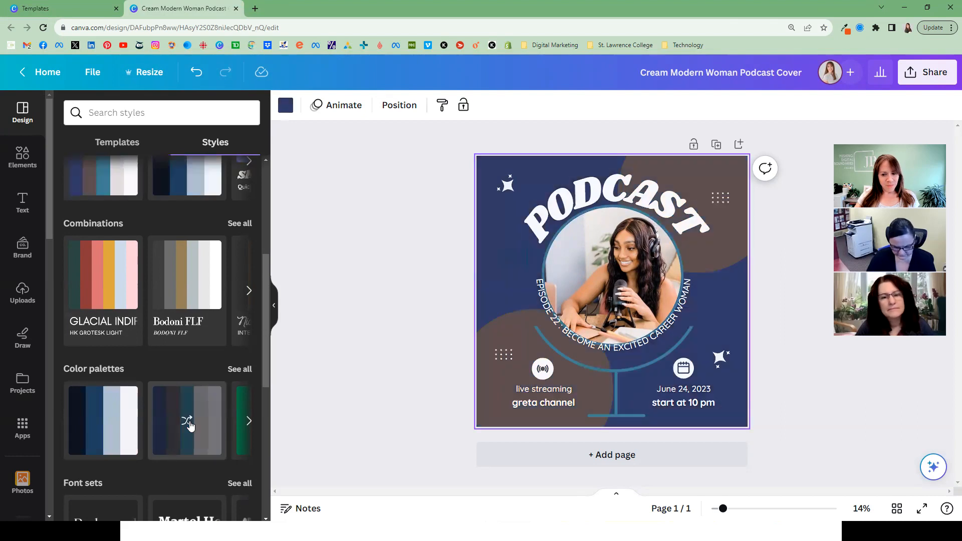
pyautogui.click(189, 426)
pyautogui.click(188, 425)
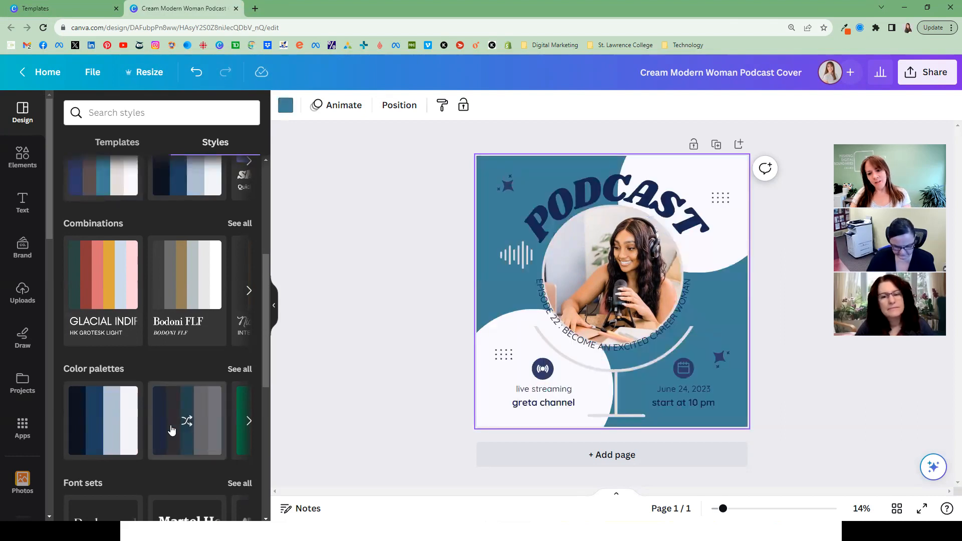
# Look through more palettes and font-and-color combinations and apply the red and black Cardo and Didact Gothic combination.
pyautogui.click(249, 422)
pyautogui.scroll(-5, 208, 419)
pyautogui.scroll(5, 209, 419)
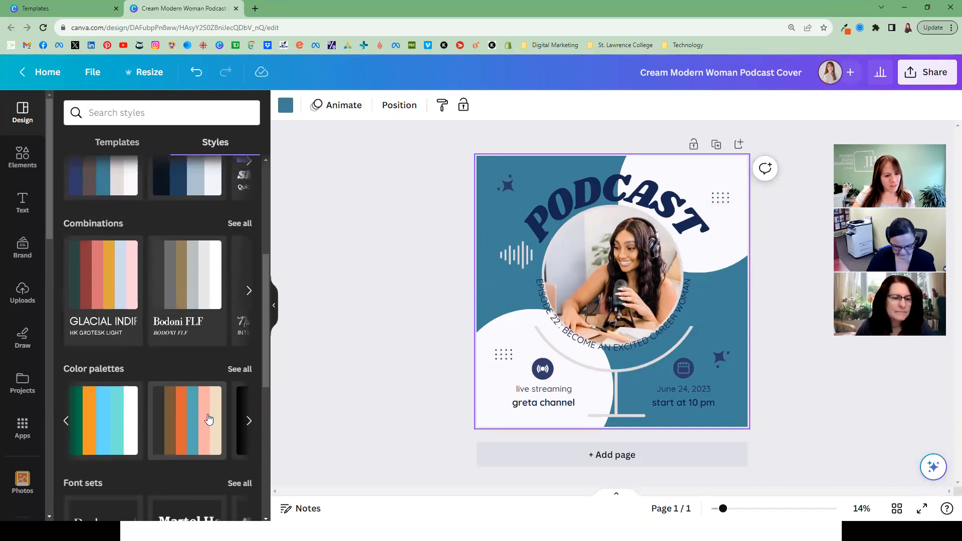
pyautogui.scroll(3, 208, 418)
pyautogui.click(248, 441)
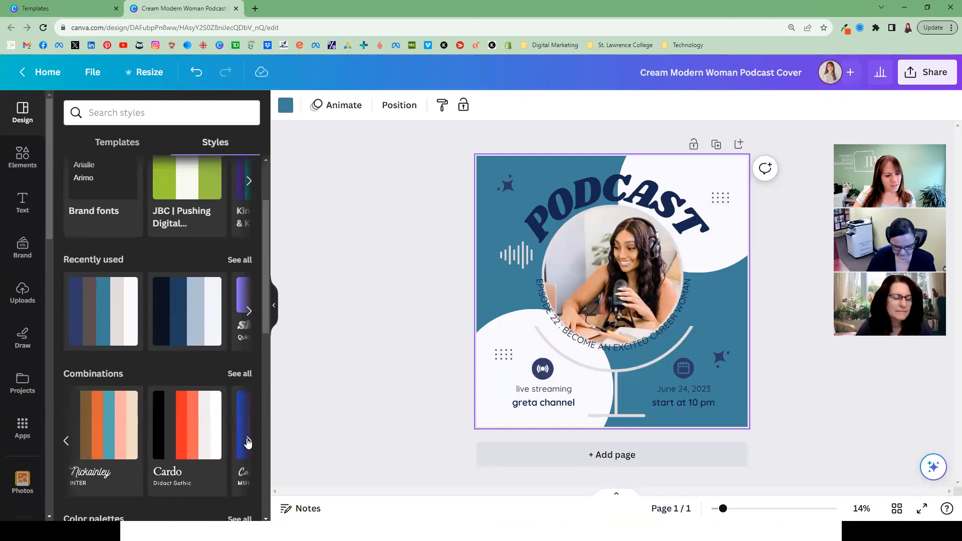
pyautogui.click(196, 442)
pyautogui.click(202, 424)
# Enlarge the curved episode text to font size 82.9 and fit it around the photo circle.
pyautogui.click(599, 348)
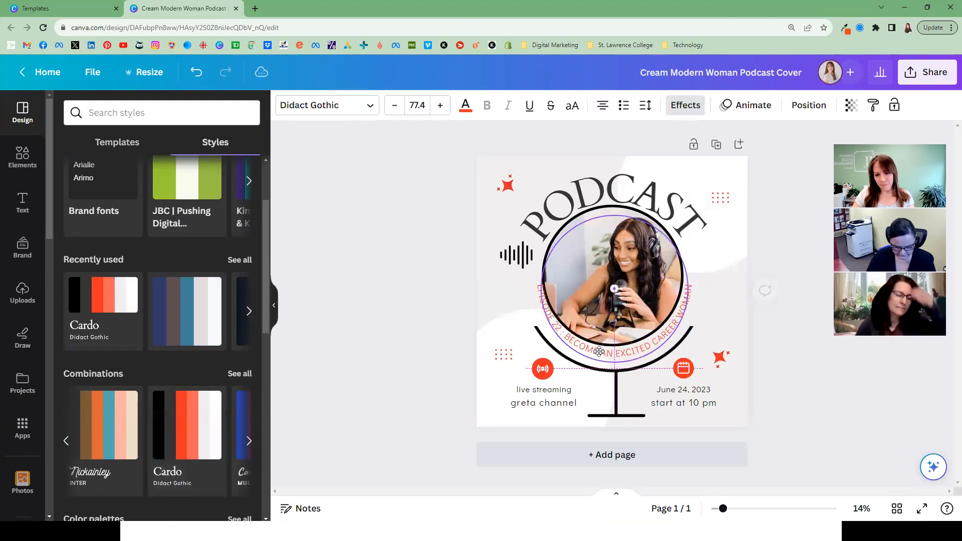
pyautogui.moveTo(523, 282)
pyautogui.mouseDown()
pyautogui.moveTo(536, 301)
pyautogui.moveTo(513, 278)
pyautogui.mouseUp()
pyautogui.moveTo(675, 323); pyautogui.dragTo(680, 323)
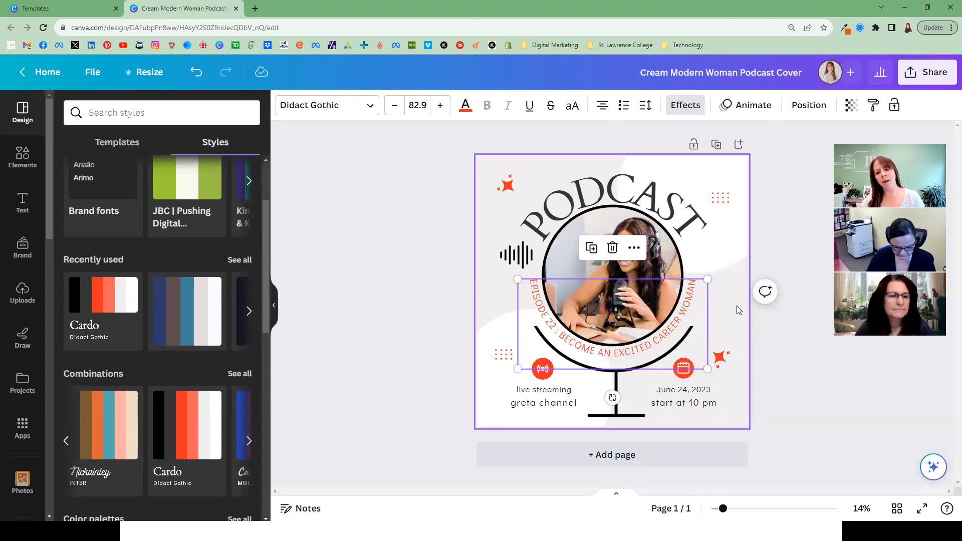
# Apply the recently used blue style with the Rotterin font and shift the curved episode text slightly down from the photo.
pyautogui.click(248, 312)
pyautogui.click(249, 313)
pyautogui.click(184, 296)
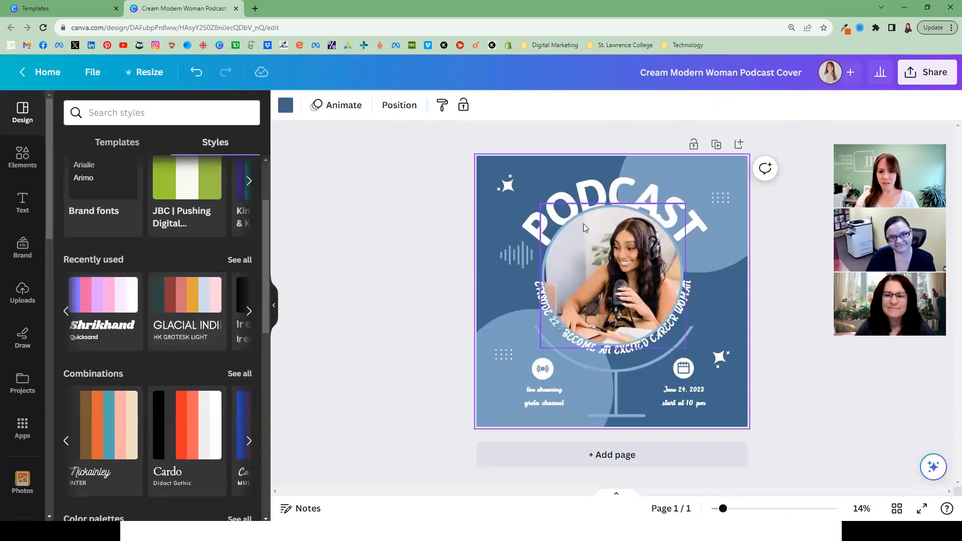
pyautogui.click(650, 343)
pyautogui.moveTo(650, 343); pyautogui.dragTo(652, 348)
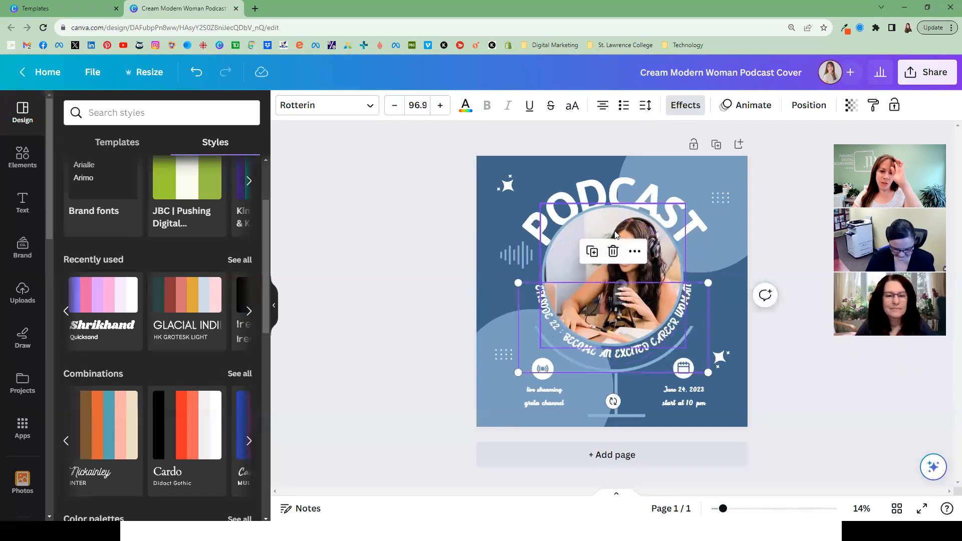
# Search the photo elements for "healthcare" and place the photo of two women in white coats with a clipboard into the circular frame.
pyautogui.click(23, 156)
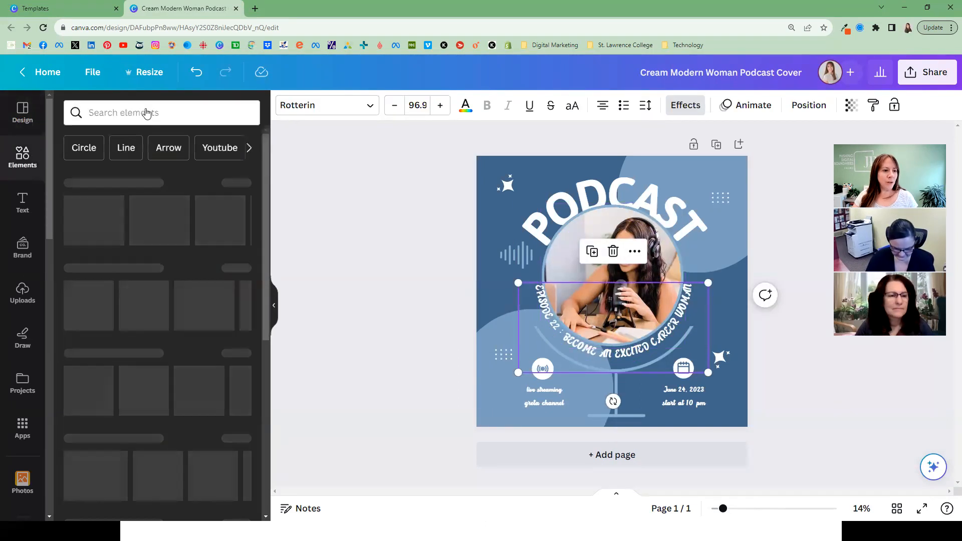
pyautogui.click(145, 111)
pyautogui.write('healthcare')
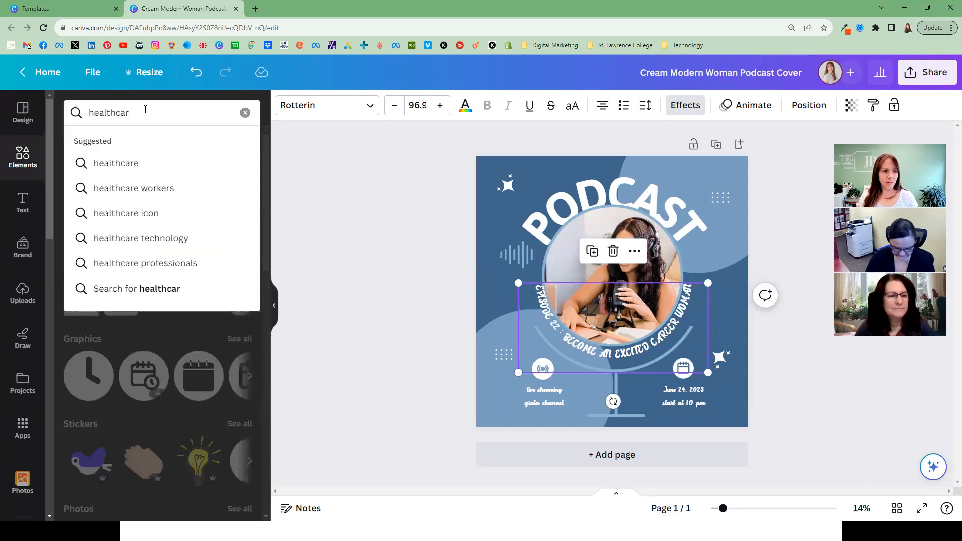
pyautogui.press('Return')
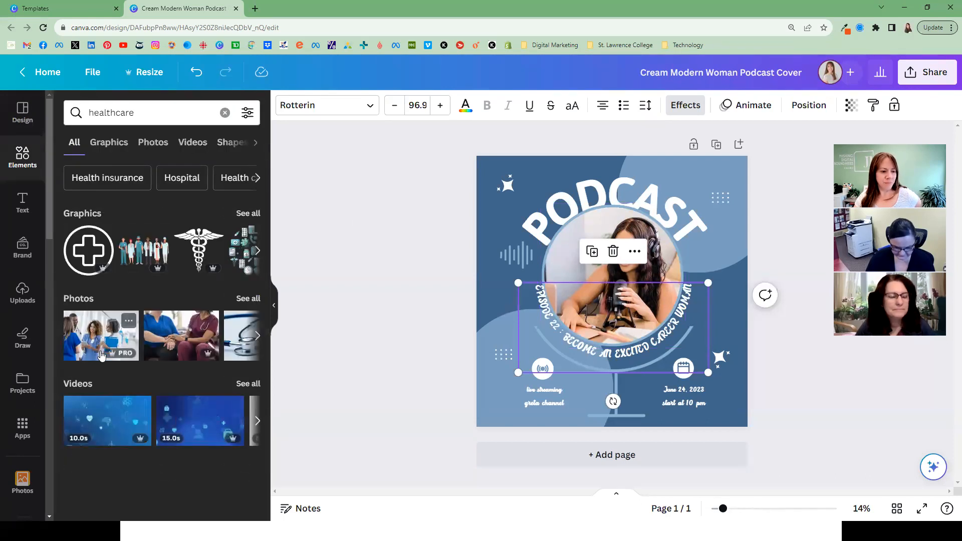
pyautogui.click(151, 145)
pyautogui.moveTo(199, 352); pyautogui.dragTo(592, 239)
# Enlarge the photo inside the circular frame and reposition it so both women fit in the circle.
pyautogui.click(609, 231)
pyautogui.doubleClick(606, 230)
pyautogui.moveTo(694, 343); pyautogui.dragTo(724, 367)
pyautogui.moveTo(650, 286); pyautogui.dragTo(635, 286)
pyautogui.click(807, 421)
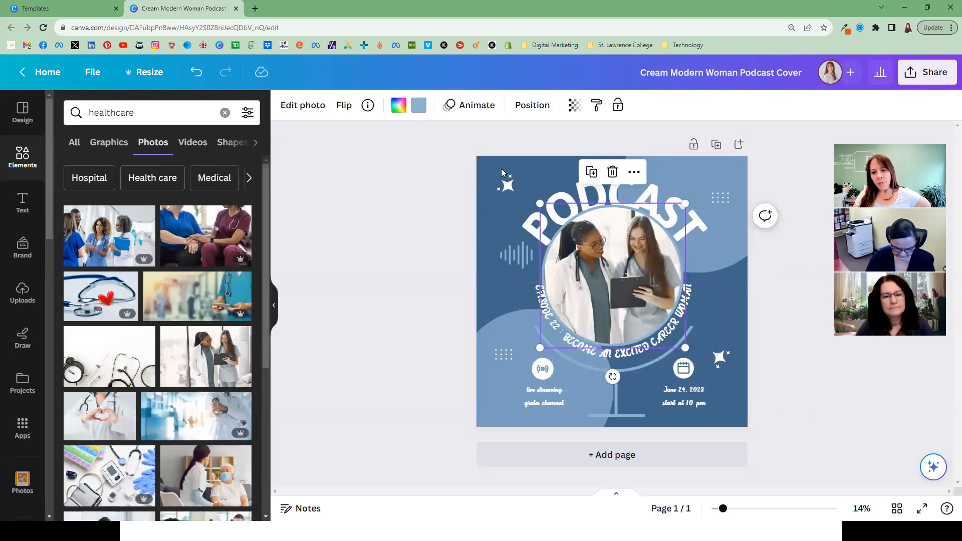
# Try deleting the light blue background circle behind the end of the PODCAST title and undo the change.
pyautogui.click(488, 169)
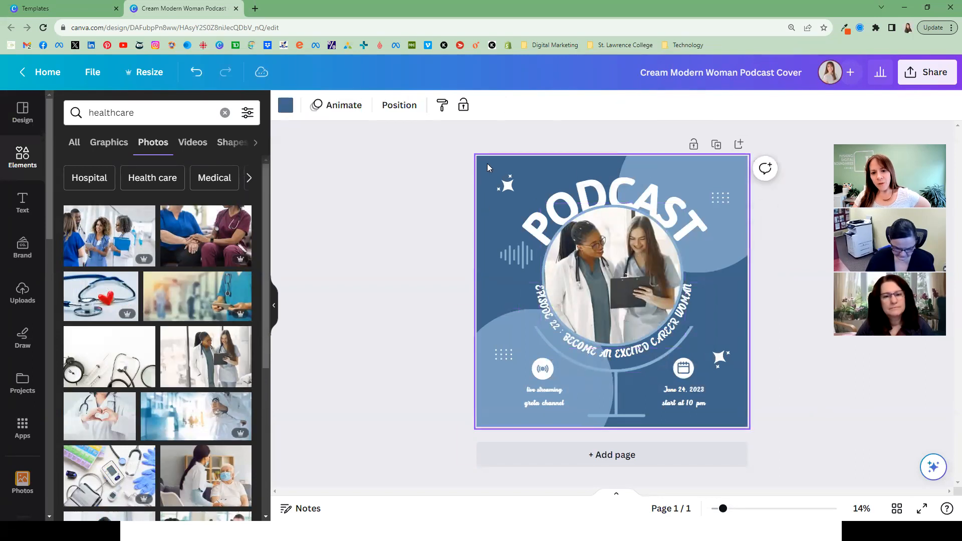
pyautogui.click(722, 162)
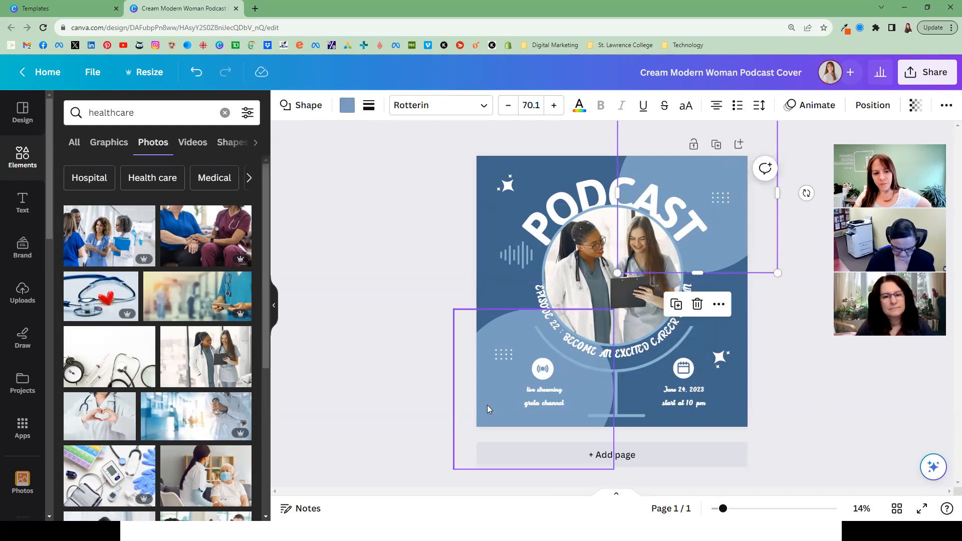
pyautogui.press('Delete')
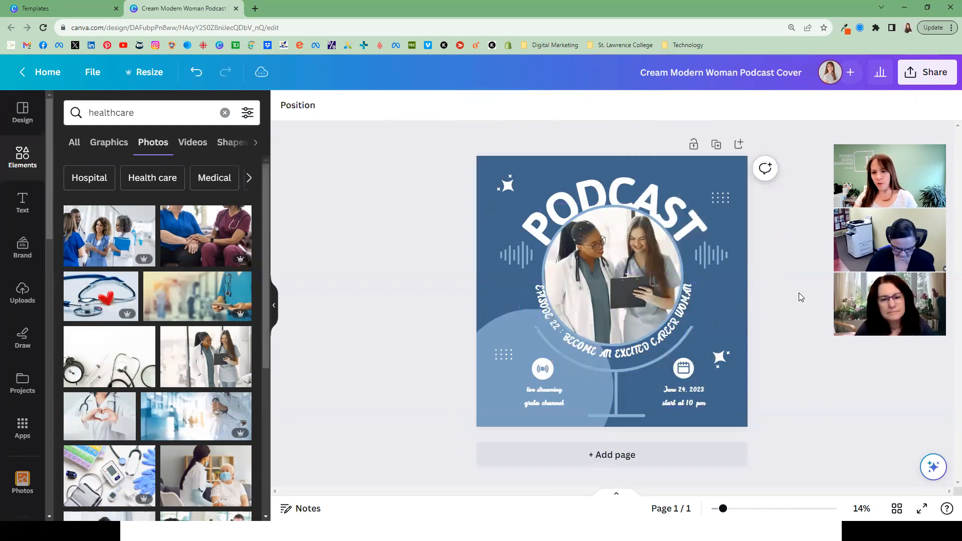
pyautogui.hotkey('ctrl', 'z')
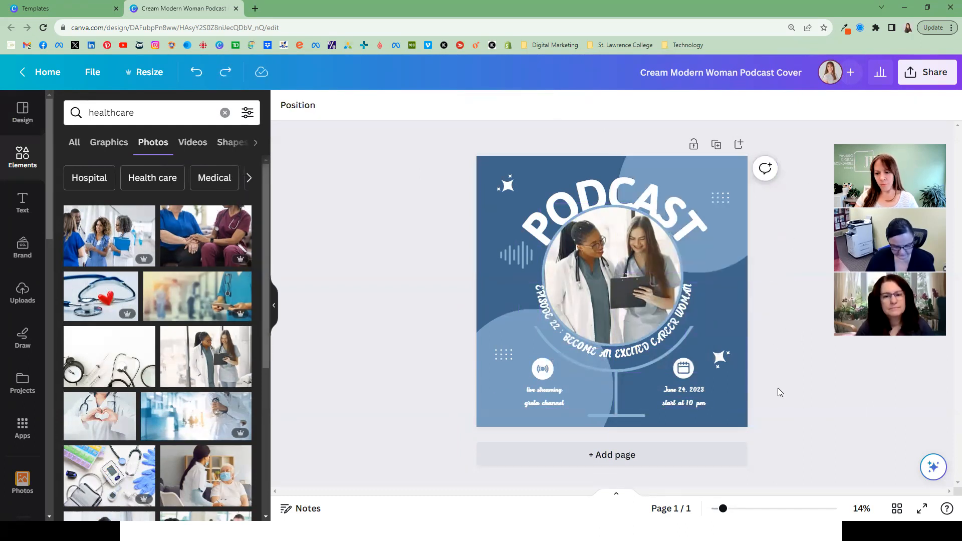
# Change the event date to "September 14" and the start time line to "10:00am".
pyautogui.doubleClick(688, 391)
pyautogui.write('S')
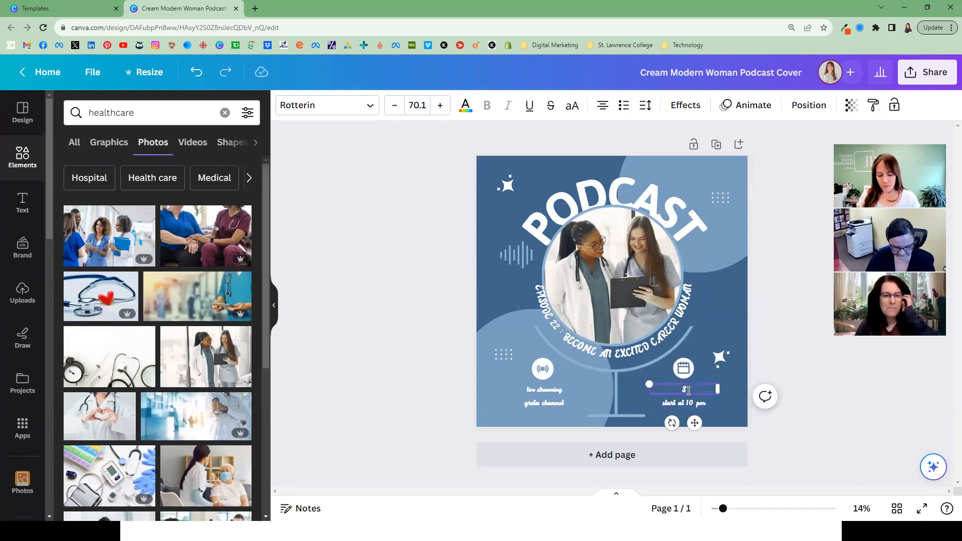
pyautogui.write('eptember 14')
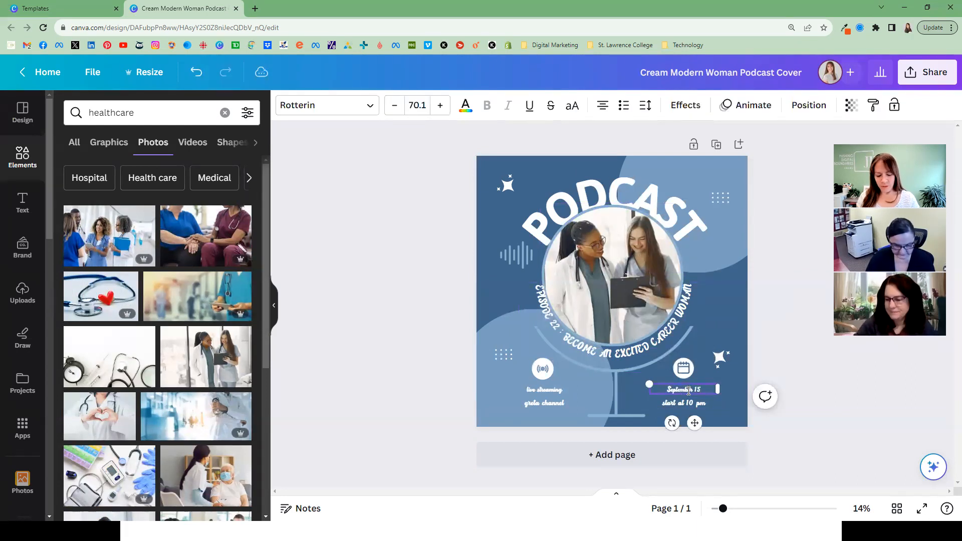
pyautogui.doubleClick(684, 406)
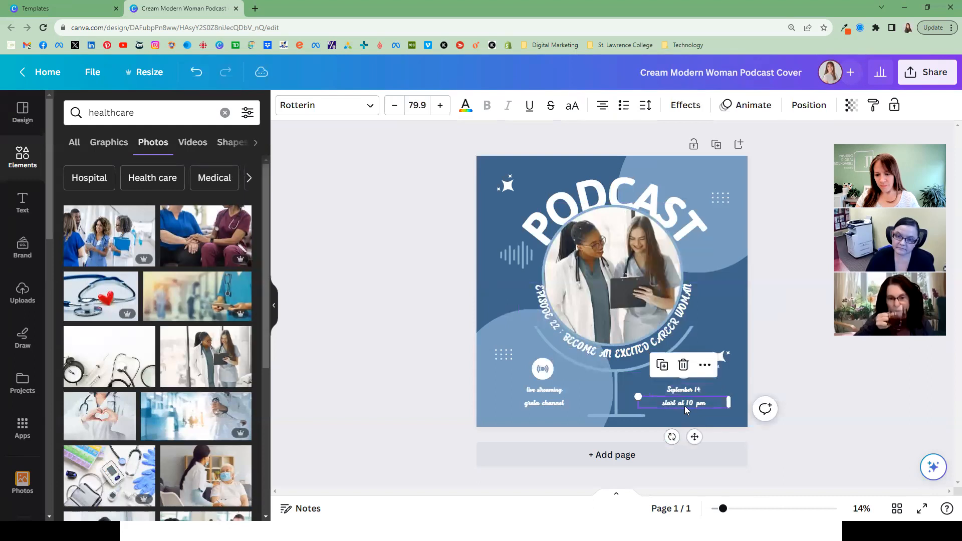
pyautogui.write('10:00am')
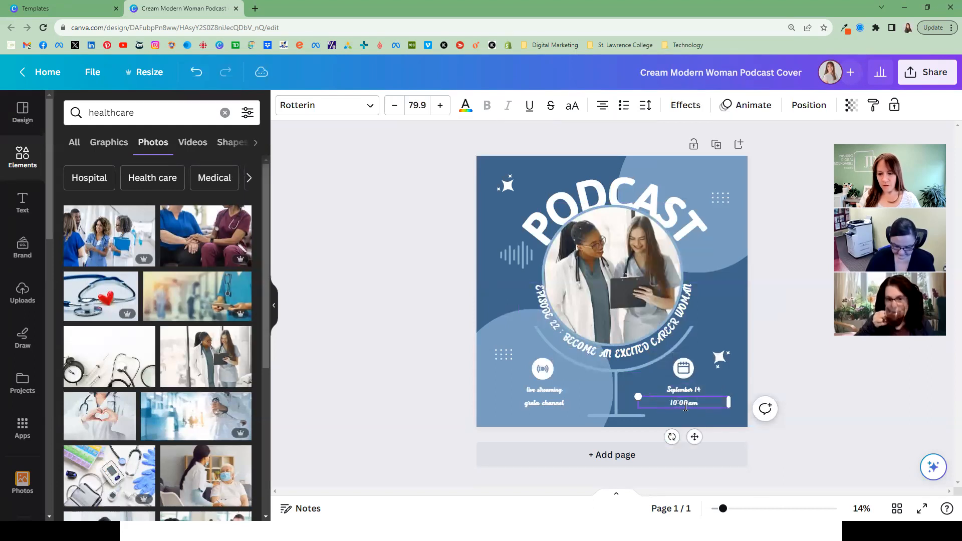
# Replace the live streaming and channel lines with a single "Spotify" line directly under the broadcast icon.
pyautogui.click(537, 400)
pyautogui.click(548, 405)
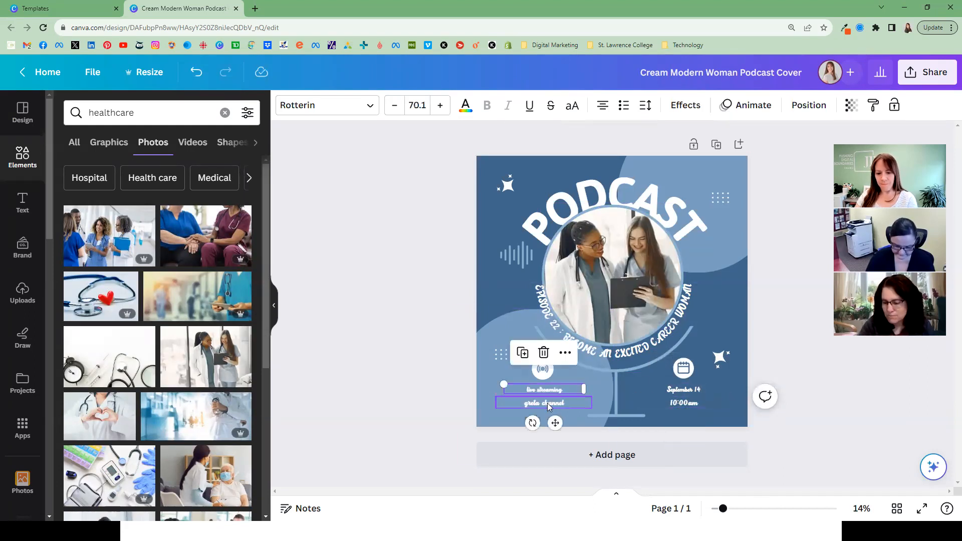
pyautogui.doubleClick(546, 403)
pyautogui.write('Spotify')
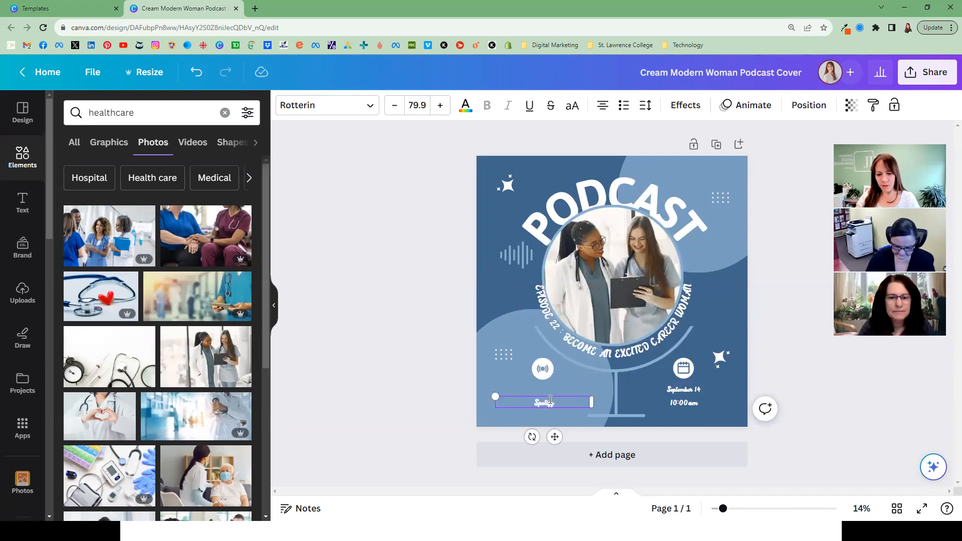
pyautogui.moveTo(547, 389); pyautogui.dragTo(547, 375)
pyautogui.click(444, 365)
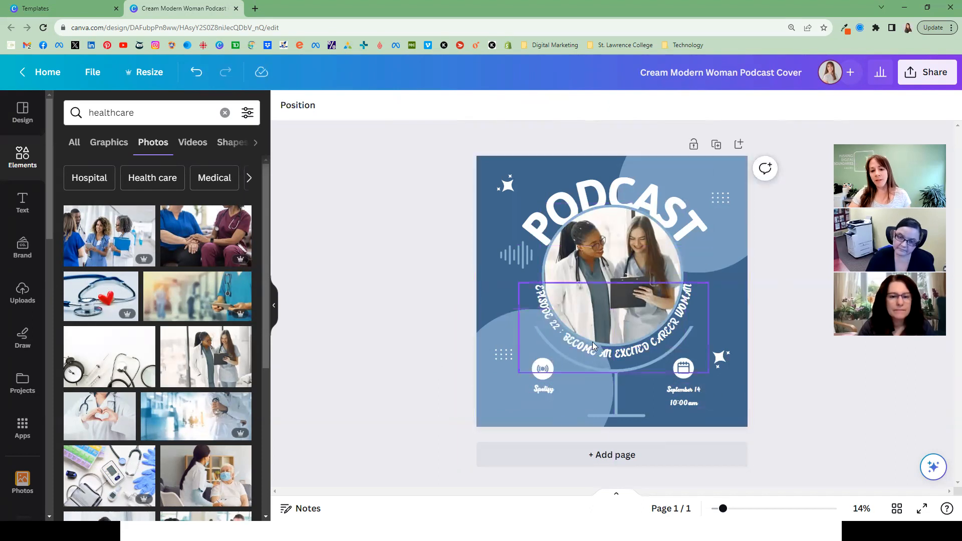
# Replace the word "EXCITED" with "intelligent" in the curved episode title.
pyautogui.doubleClick(631, 347)
pyautogui.moveTo(652, 304); pyautogui.dragTo(681, 306)
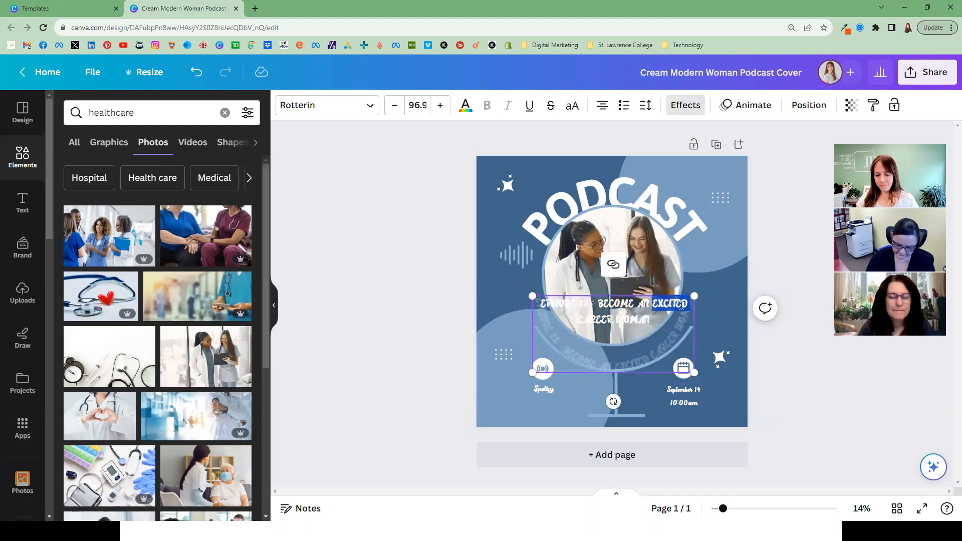
pyautogui.write('intelligen')
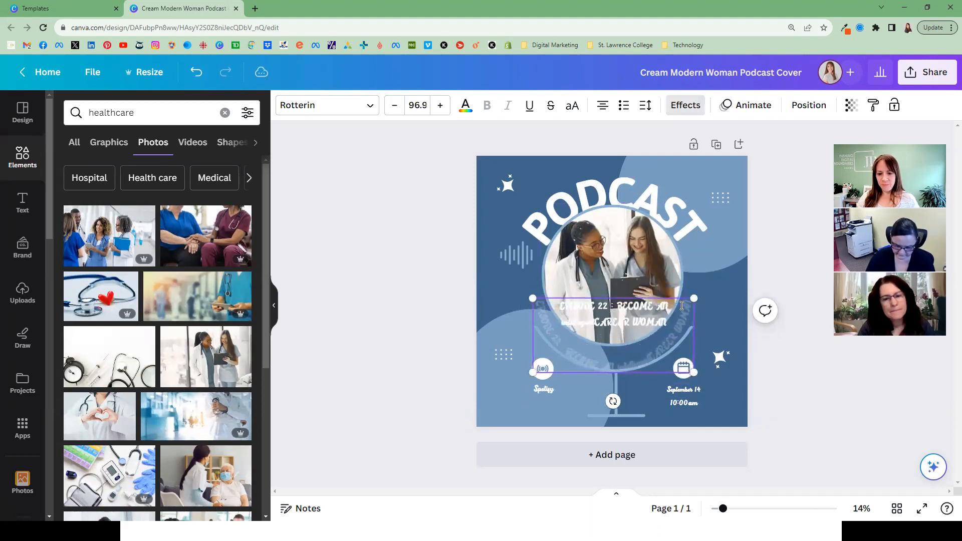
pyautogui.press('BackSpace')
pyautogui.press('BackSpace')
pyautogui.press('BackSpace')
pyautogui.press('BackSpace')
pyautogui.press('BackSpace')
pyautogui.press('BackSpace')
pyautogui.press('BackSpace')
pyautogui.press('BackSpace')
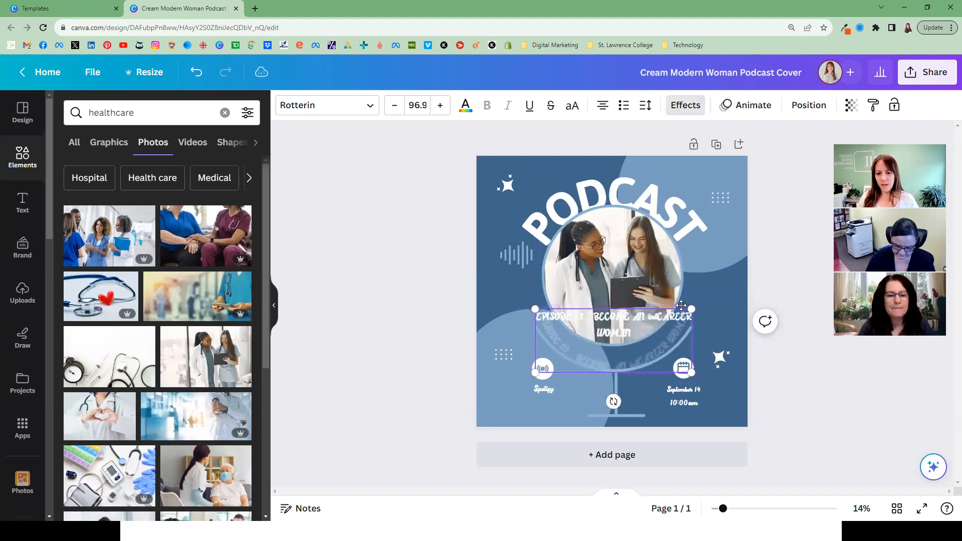
pyautogui.press('BackSpace')
pyautogui.press('BackSpace')
pyautogui.press('BackSpace')
pyautogui.write('inspi')
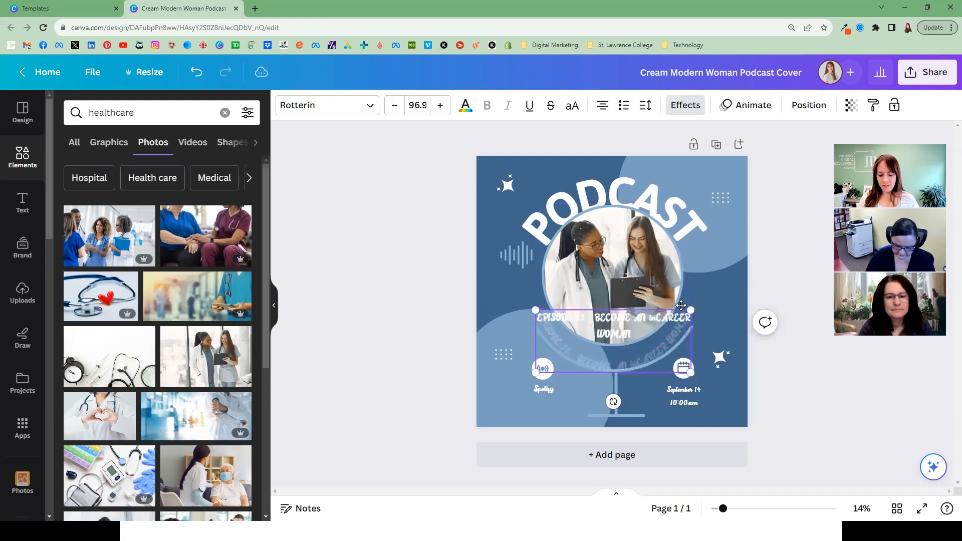
pyautogui.write('ligent')
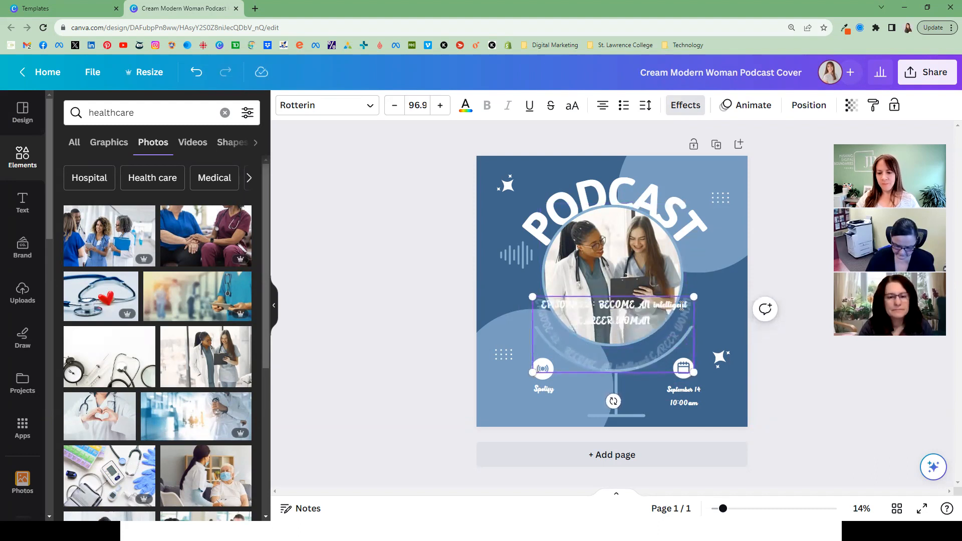
# Apply the Burst writing animation to the curved PODCAST title, playing on enter.
pyautogui.click(809, 261)
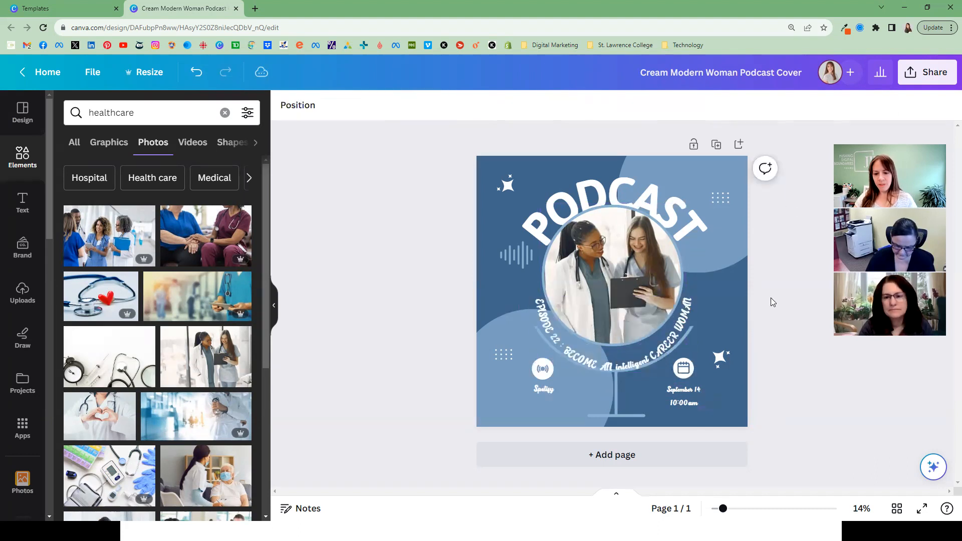
pyautogui.click(673, 341)
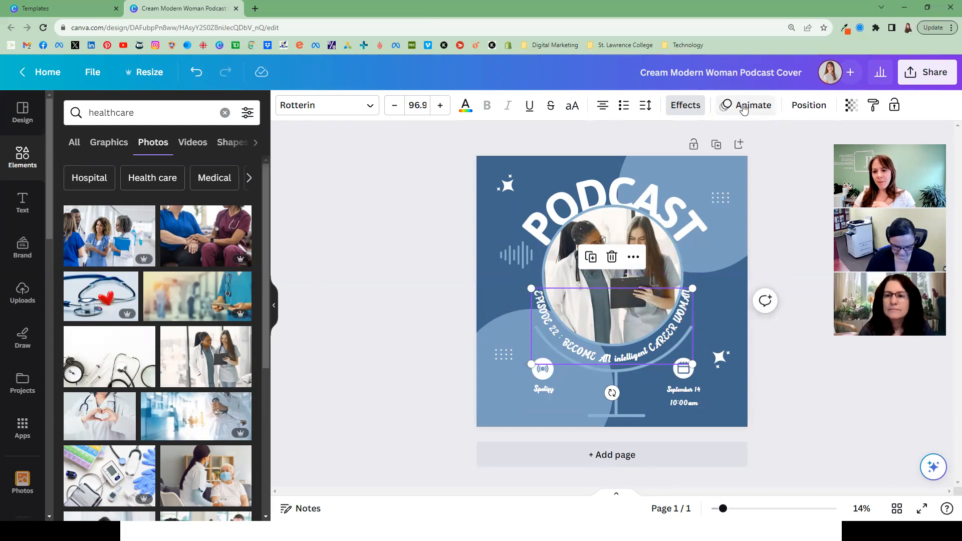
pyautogui.click(635, 197)
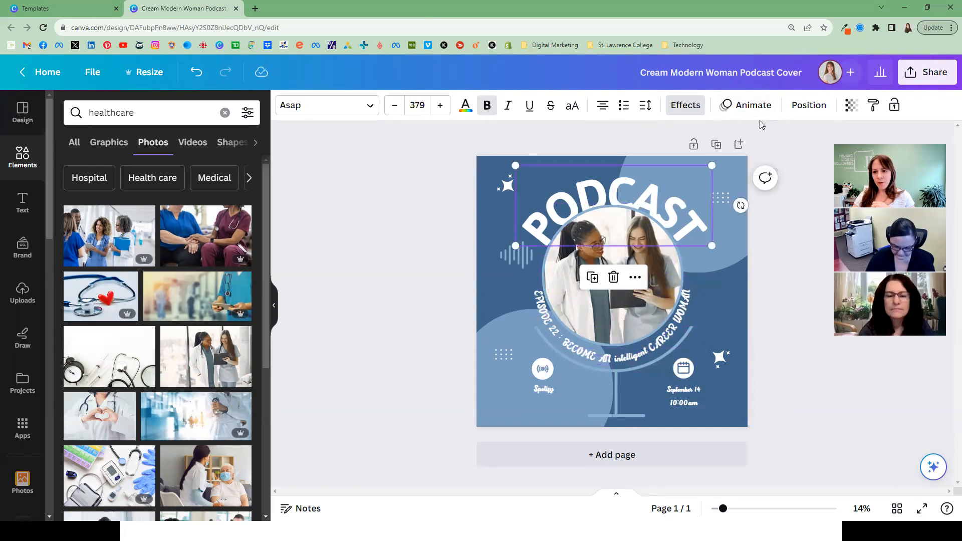
pyautogui.click(750, 107)
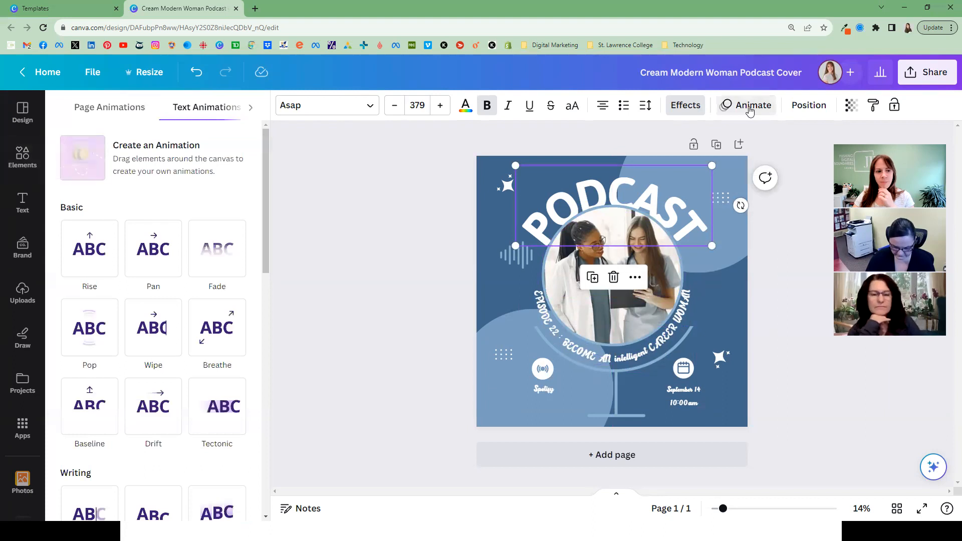
pyautogui.scroll(-2, 176, 292)
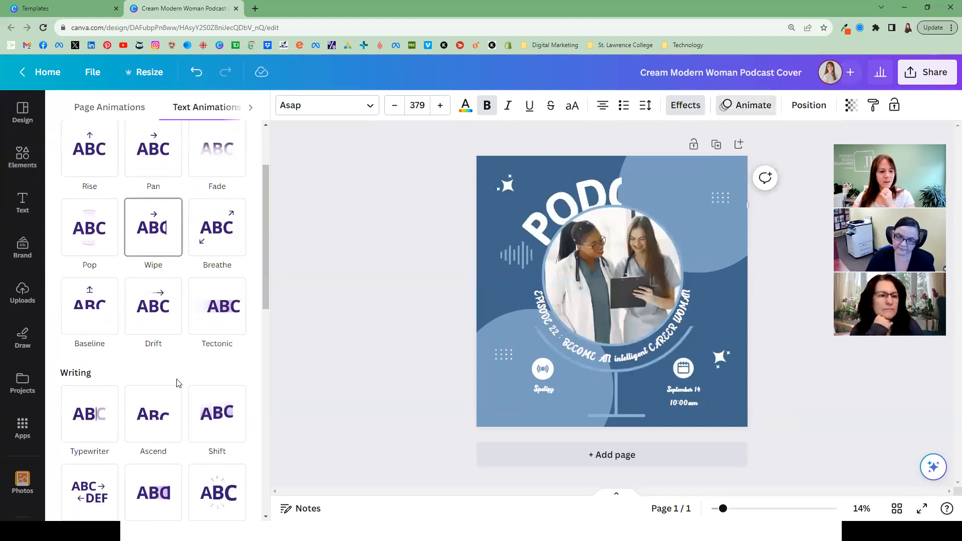
pyautogui.click(224, 490)
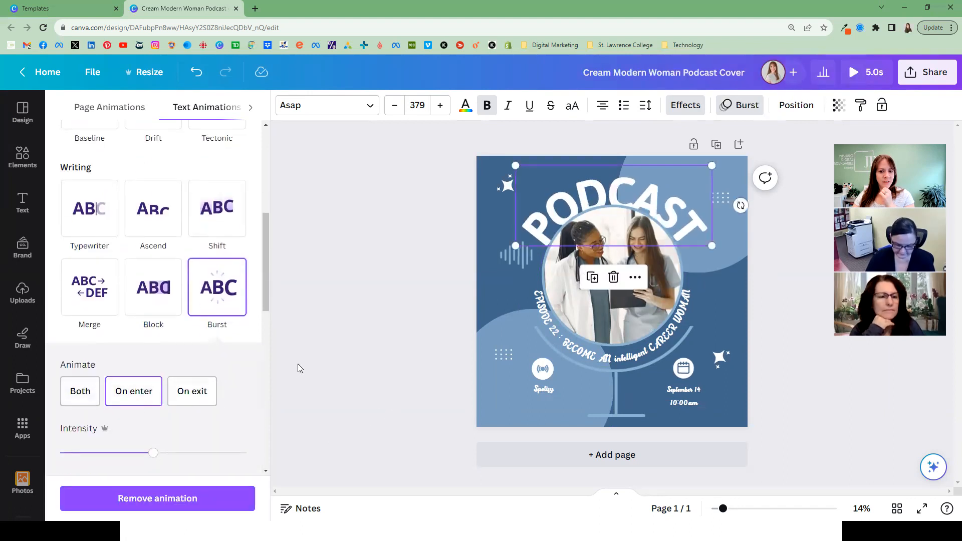
# Play the full preview of the cover to check the title animation, and return to the editor.
pyautogui.click(563, 221)
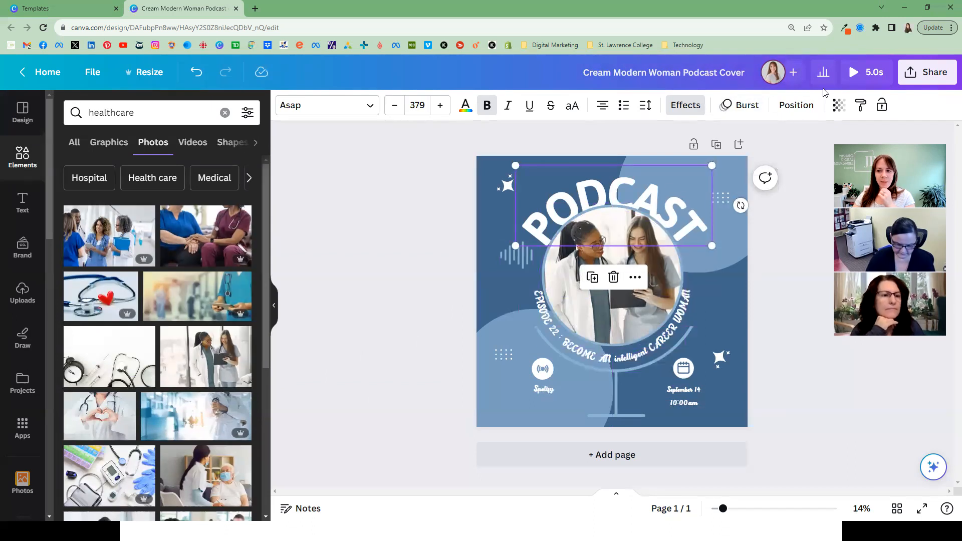
pyautogui.click(858, 66)
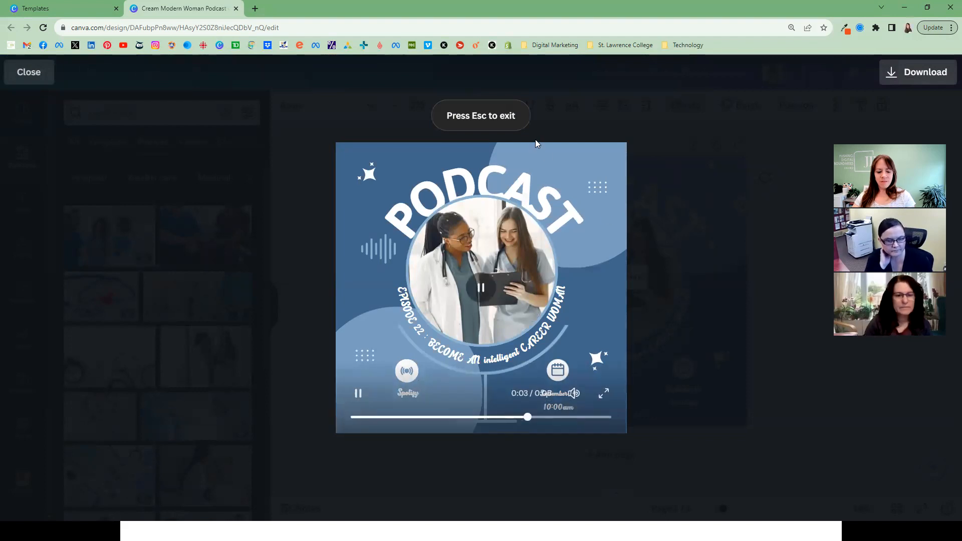
pyautogui.press('Escape')
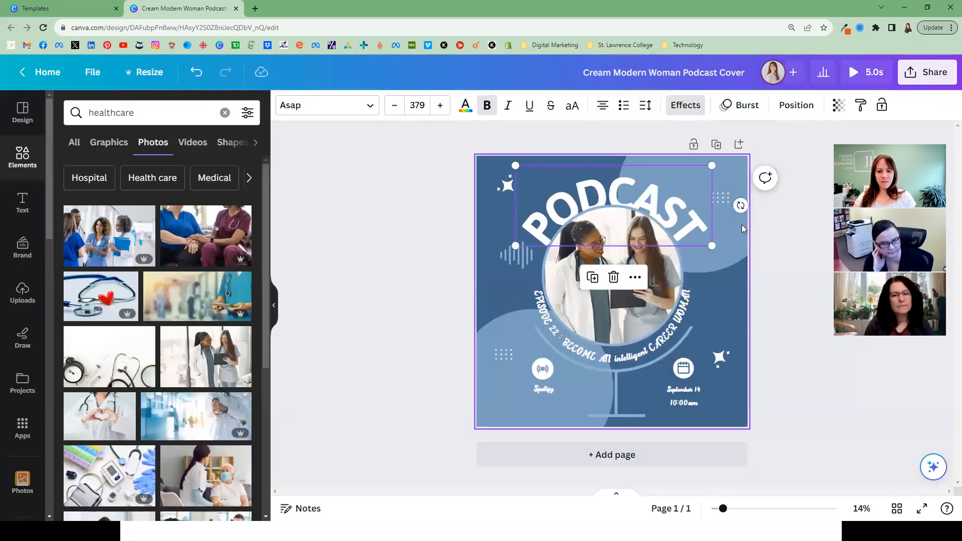
# Duplicate the cover page and replace the copy's circular photo with the 10-second healthcare video of three women in scrubs.
pyautogui.click(718, 144)
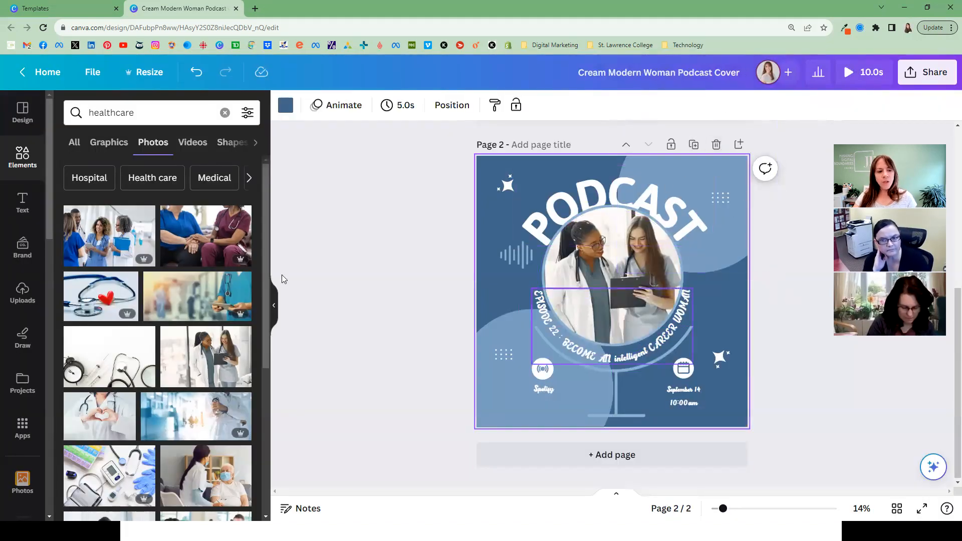
pyautogui.click(194, 143)
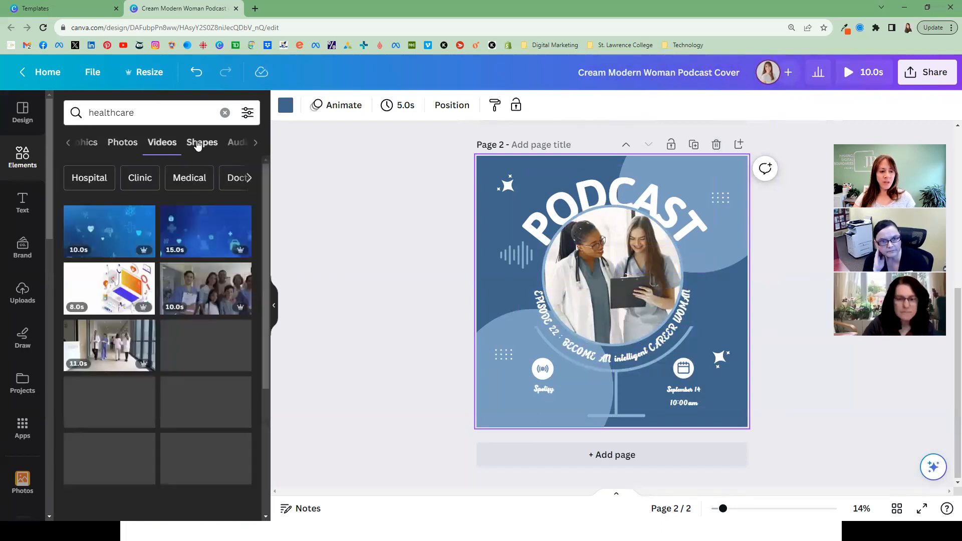
pyautogui.moveTo(145, 401); pyautogui.dragTo(622, 278)
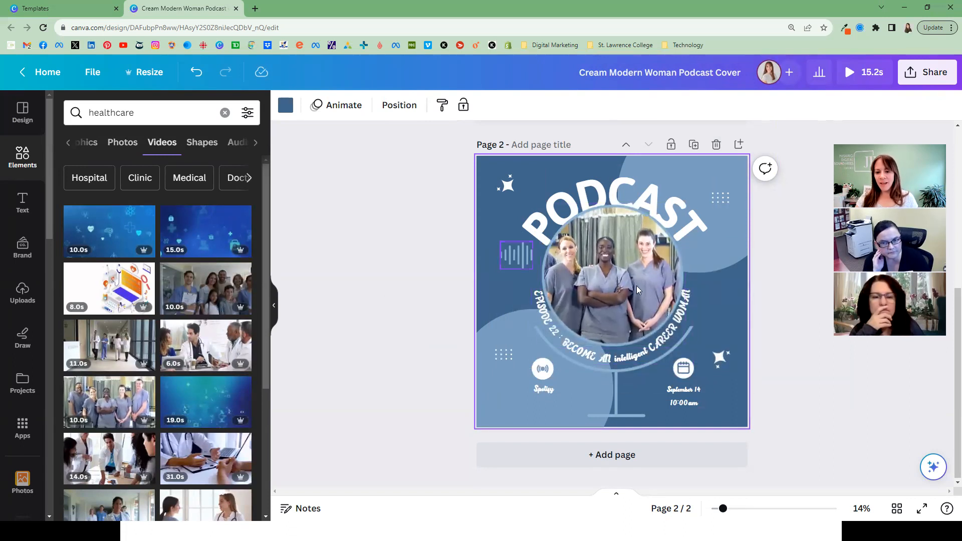
pyautogui.moveTo(594, 336)
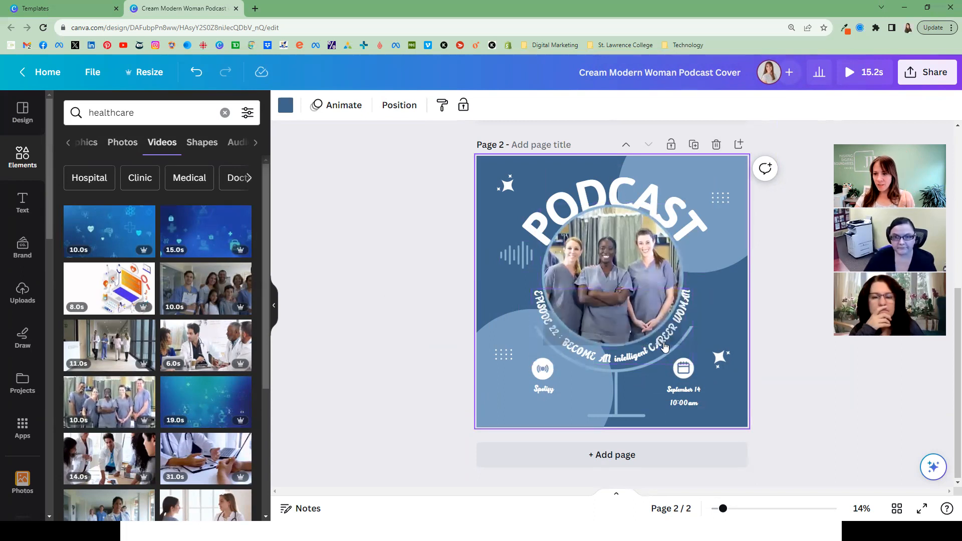
# Preview the design with its video page, and compare the photo cover with the video cover in the editor.
pyautogui.click(850, 74)
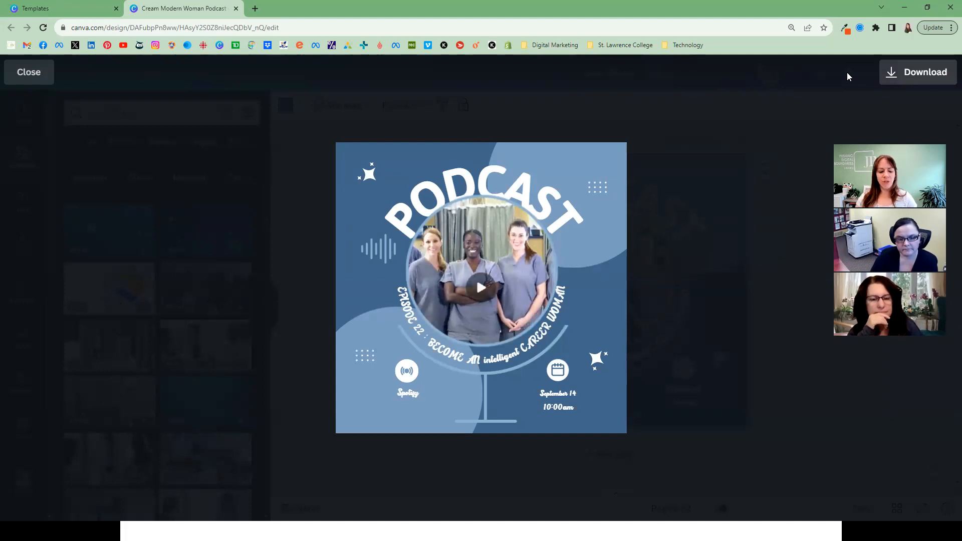
pyautogui.press('Escape')
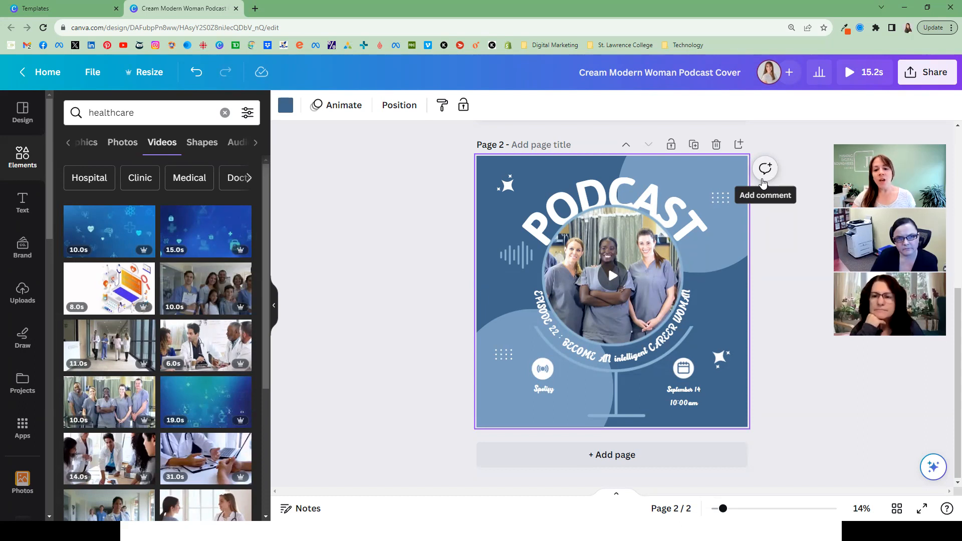
pyautogui.scroll(5, 515, 165)
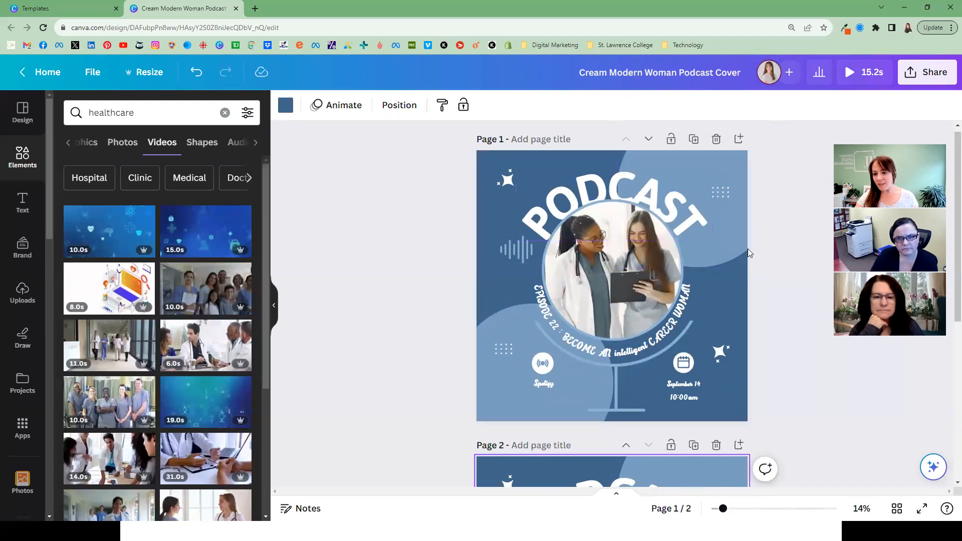
pyautogui.scroll(-3, 747, 254)
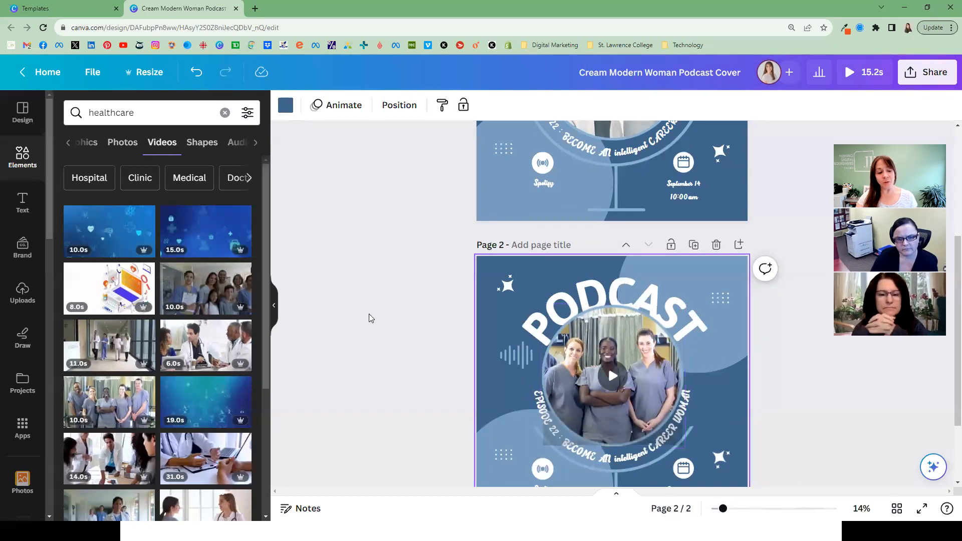
# Listen to the recently used "Pure Morning" track and add it to the design as background music.
pyautogui.scroll(-6, 9, 373)
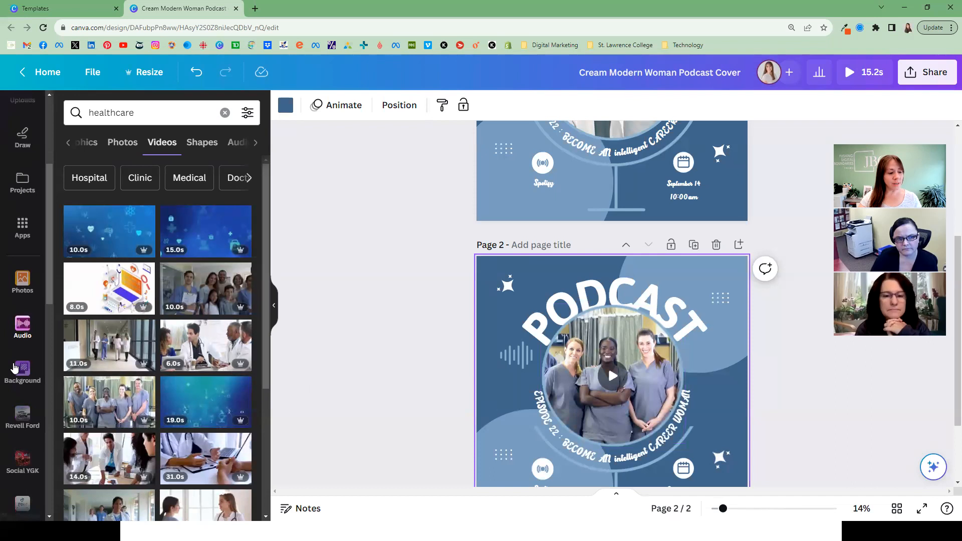
pyautogui.scroll(5, 14, 368)
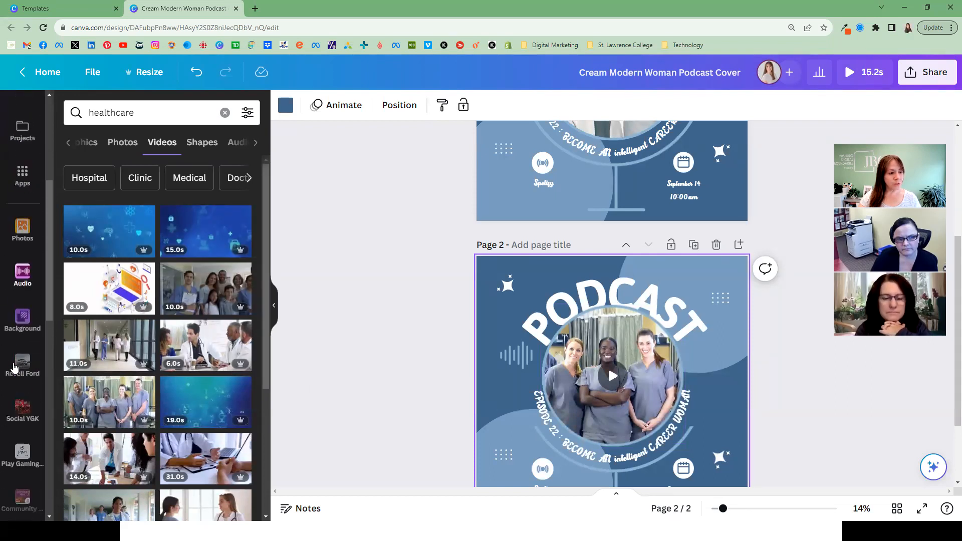
pyautogui.click(21, 428)
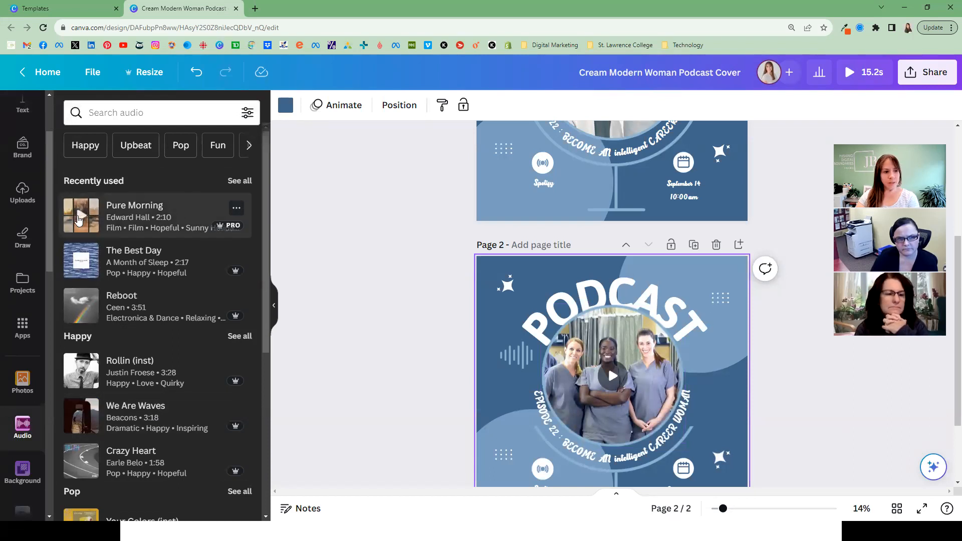
pyautogui.press('XF86AudioLowerVolume')
pyautogui.press('XF86AudioLowerVolume')
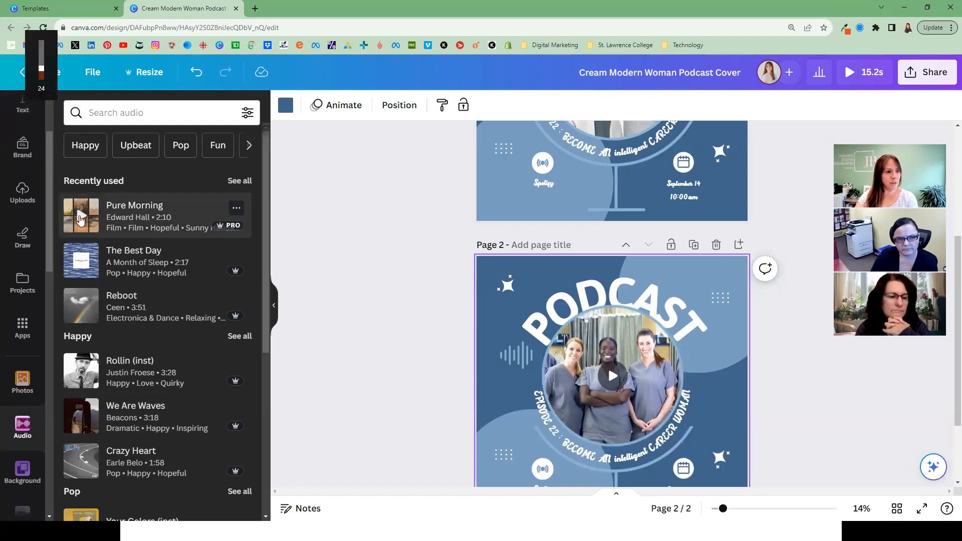
pyautogui.click(81, 219)
pyautogui.press('XF86AudioRaiseVolume')
pyautogui.press('XF86AudioRaiseVolume')
pyautogui.press('XF86AudioRaiseVolume')
pyautogui.moveTo(136, 217); pyautogui.dragTo(542, 281)
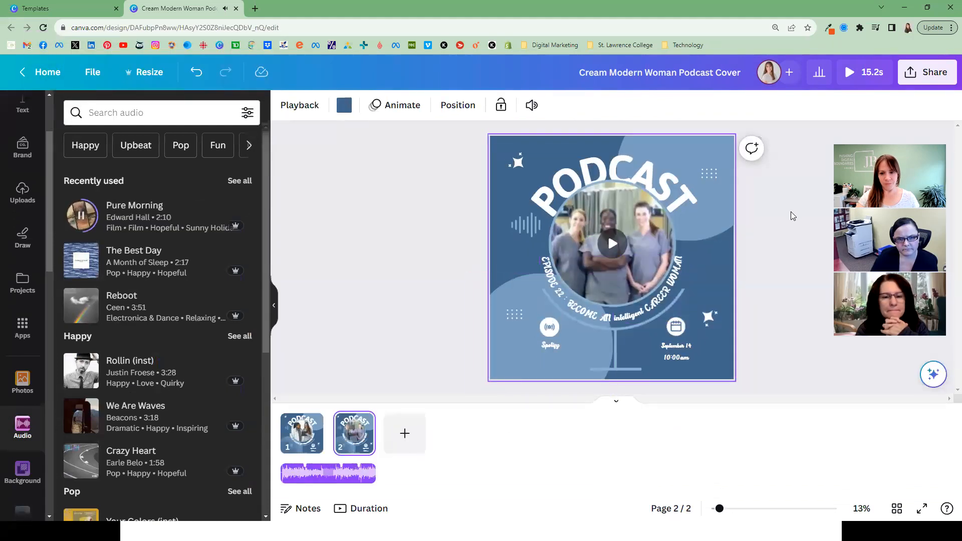
# Preview the design with its music, and view the uploads area with its file upload and self-recording options.
pyautogui.click(849, 73)
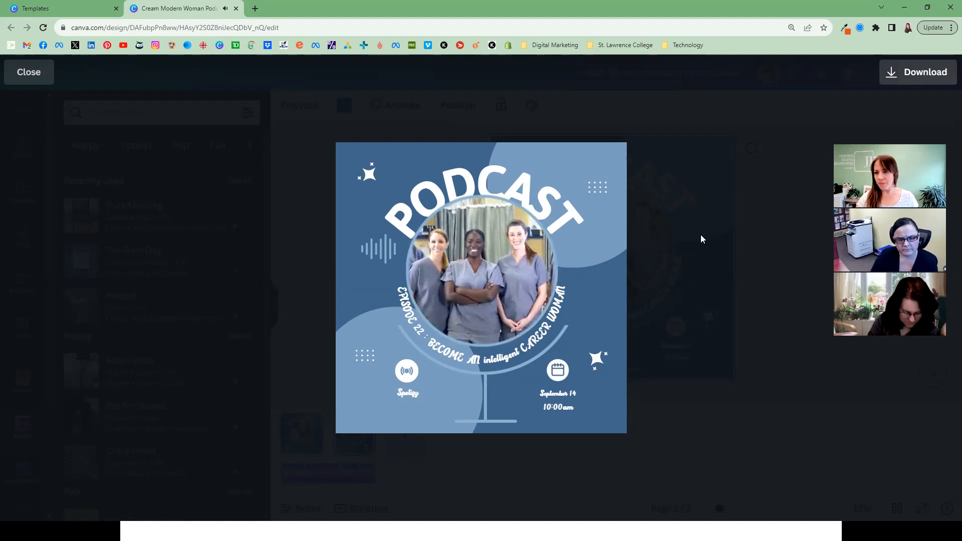
pyautogui.click(23, 75)
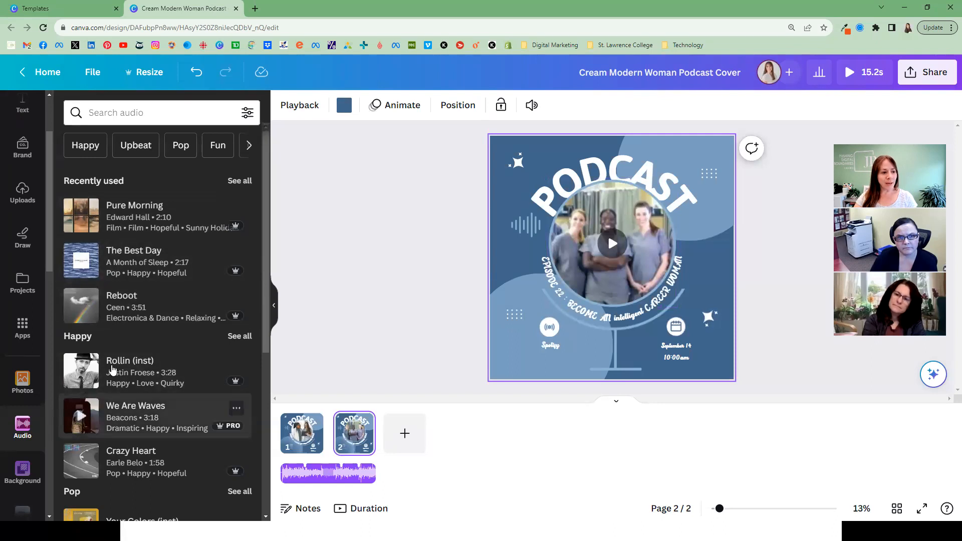
pyautogui.click(22, 191)
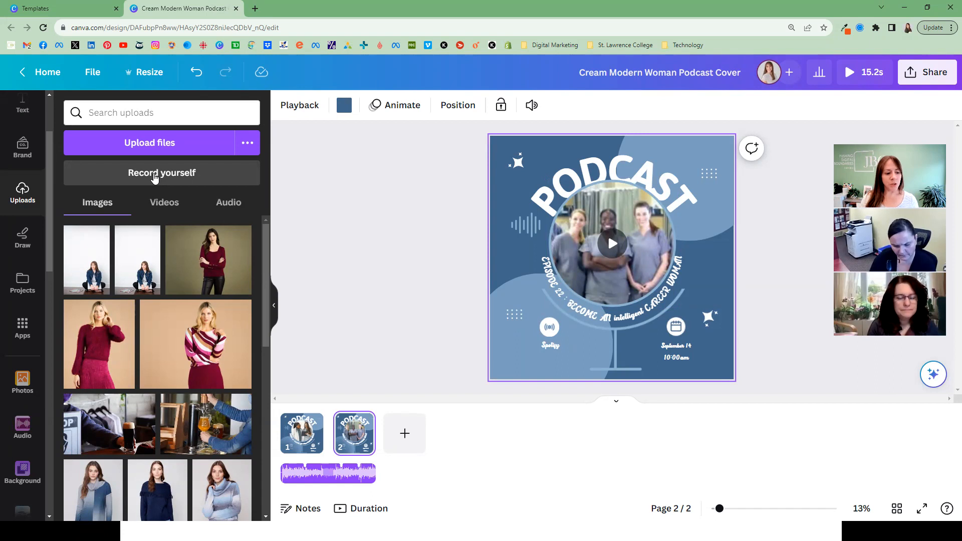
pyautogui.click(479, 209)
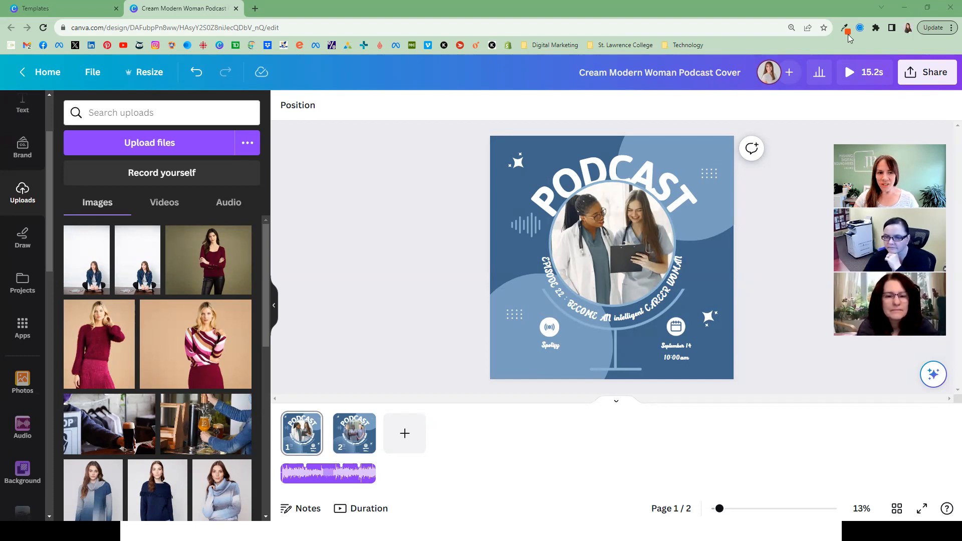
# Leave the podcast template preview for the Canva home page and open the recent design "Webinar - Examples".
pyautogui.click(71, 4)
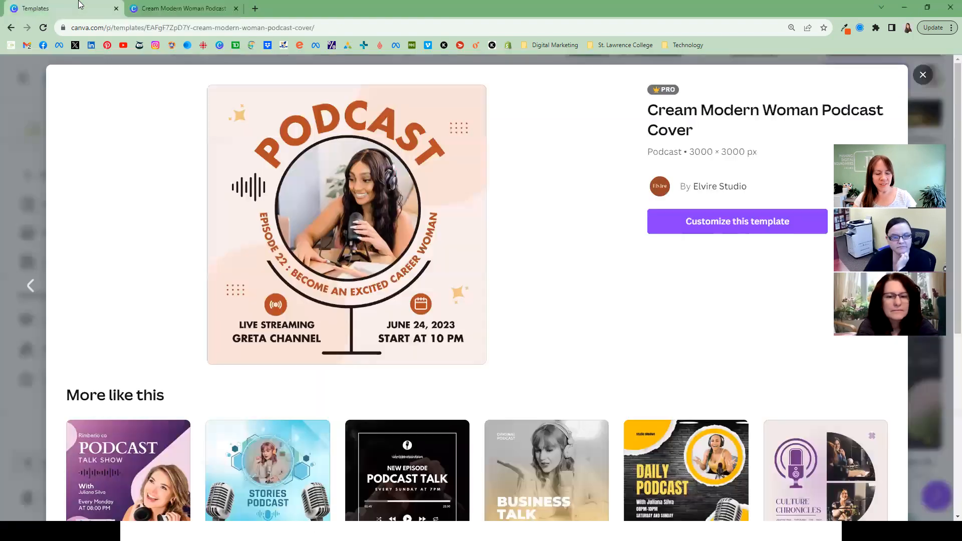
pyautogui.click(924, 76)
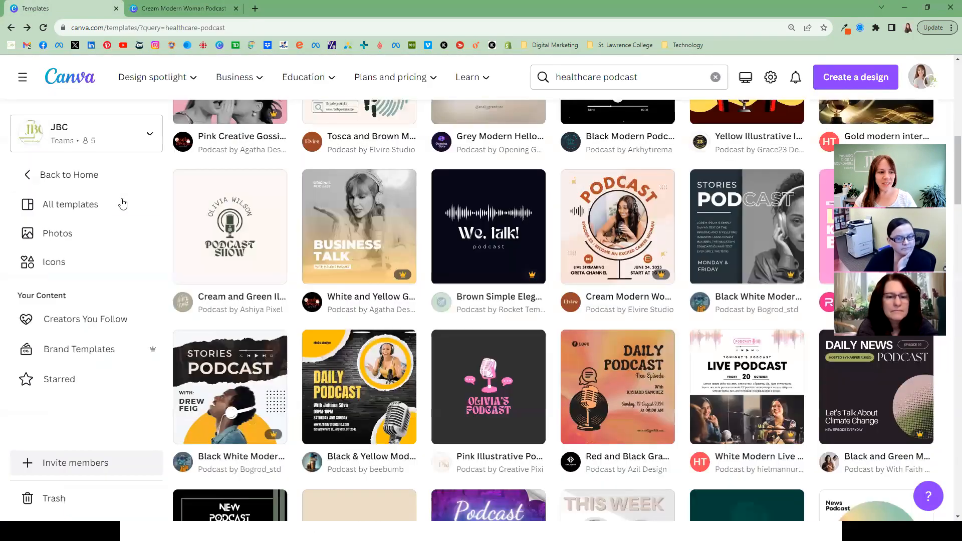
pyautogui.scroll(15, 431, 215)
pyautogui.click(40, 85)
pyautogui.scroll(-3, 319, 396)
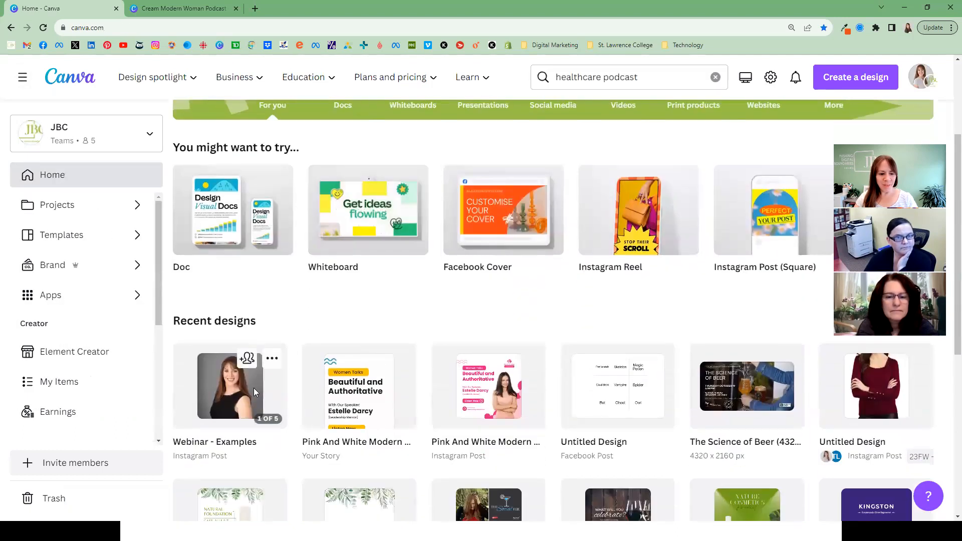
pyautogui.click(254, 388)
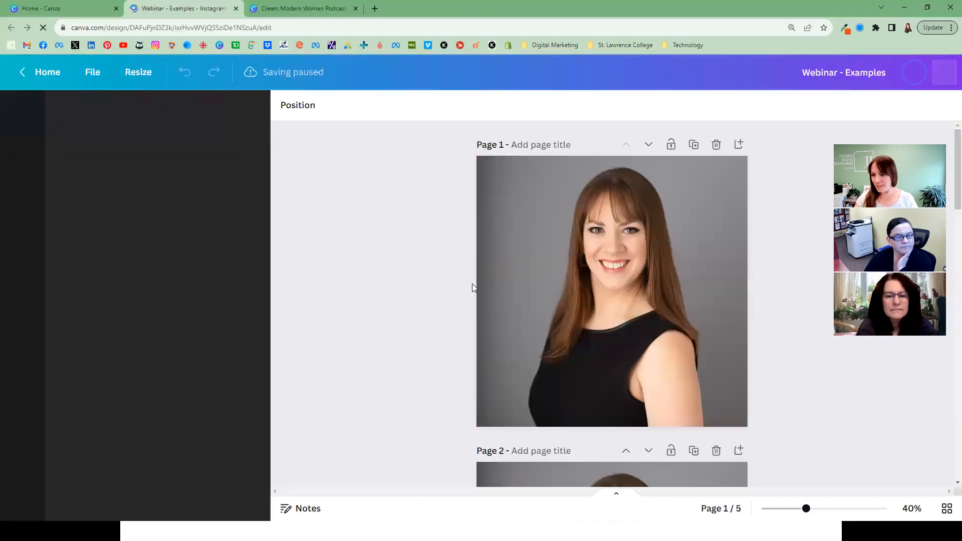
# Duplicate the first page with the portrait photo and go to the copy on page 2.
pyautogui.click(714, 176)
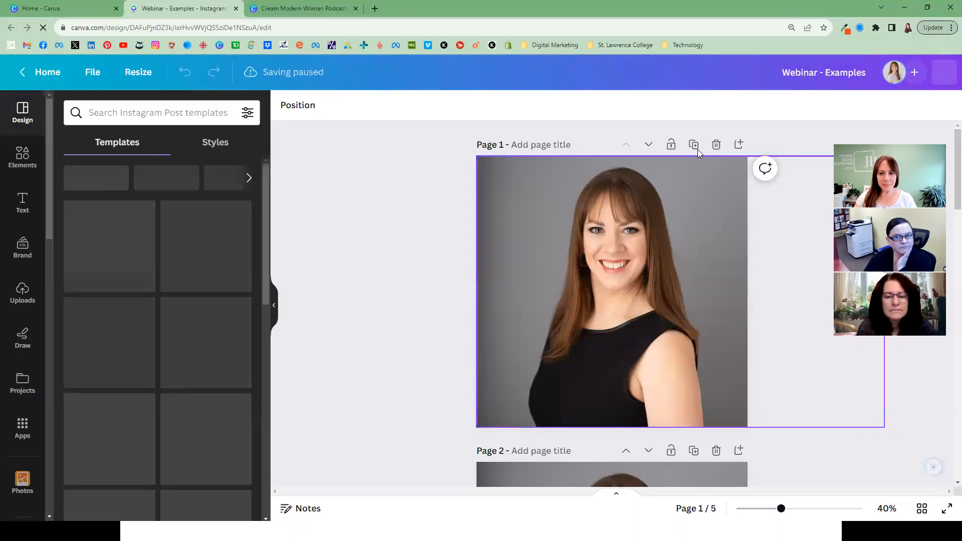
pyautogui.scroll(-2, 690, 141)
pyautogui.scroll(-3, 689, 145)
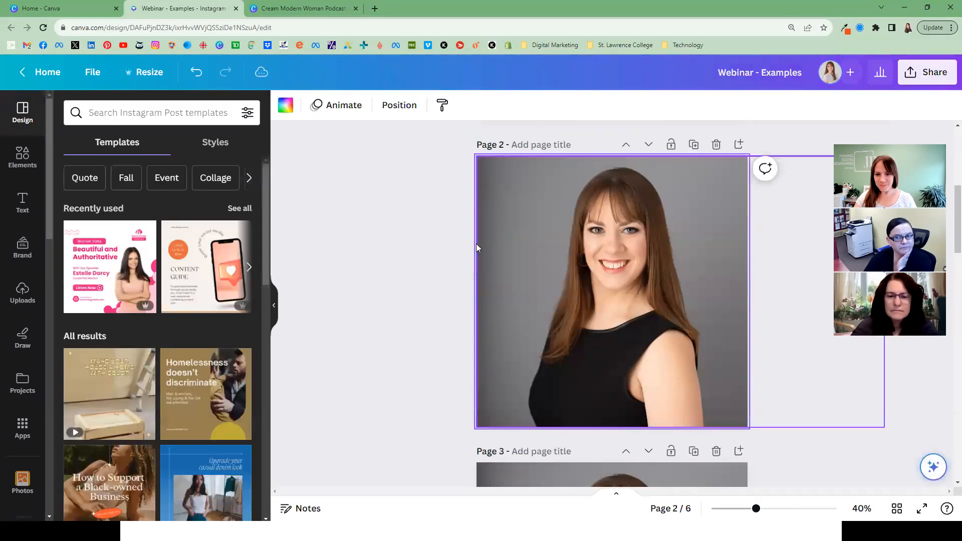
# Start Magic Edit on the page 2 portrait and brush over the whole grey background with brush size 48.
pyautogui.click(628, 302)
pyautogui.click(302, 104)
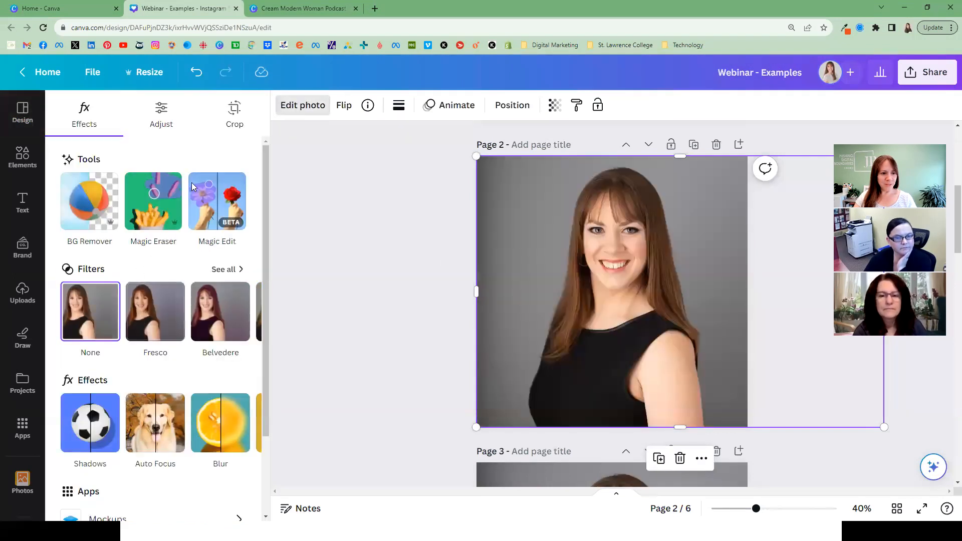
pyautogui.click(218, 207)
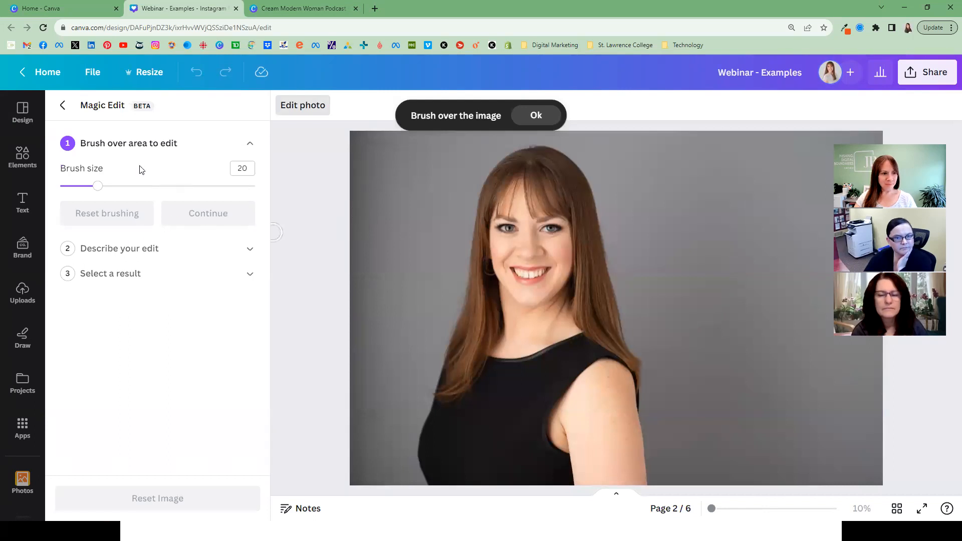
pyautogui.click(153, 186)
pyautogui.moveTo(338, 462)
pyautogui.mouseDown()
pyautogui.moveTo(388, 473)
pyautogui.moveTo(446, 287)
pyautogui.moveTo(460, 150)
pyautogui.moveTo(459, 127)
pyautogui.moveTo(362, 127)
pyautogui.moveTo(345, 164)
pyautogui.moveTo(337, 386)
pyautogui.moveTo(352, 443)
pyautogui.moveTo(378, 145)
pyautogui.moveTo(413, 150)
pyautogui.moveTo(428, 164)
pyautogui.moveTo(384, 383)
pyautogui.moveTo(381, 341)
pyautogui.moveTo(429, 162)
pyautogui.moveTo(408, 307)
pyautogui.moveTo(403, 157)
pyautogui.moveTo(486, 163)
pyautogui.moveTo(463, 178)
pyautogui.moveTo(472, 150)
pyautogui.moveTo(473, 159)
pyautogui.moveTo(493, 139)
pyautogui.moveTo(539, 126)
pyautogui.moveTo(568, 129)
pyautogui.moveTo(614, 187)
pyautogui.moveTo(665, 386)
pyautogui.moveTo(664, 462)
pyautogui.moveTo(698, 481)
pyautogui.moveTo(840, 478)
pyautogui.moveTo(880, 440)
pyautogui.moveTo(822, 137)
pyautogui.moveTo(841, 129)
pyautogui.moveTo(775, 146)
pyautogui.moveTo(620, 149)
pyautogui.moveTo(817, 204)
pyautogui.moveTo(726, 215)
pyautogui.moveTo(745, 243)
pyautogui.moveTo(822, 271)
pyautogui.moveTo(729, 286)
pyautogui.moveTo(822, 324)
pyautogui.moveTo(708, 315)
pyautogui.moveTo(862, 333)
pyautogui.moveTo(688, 385)
pyautogui.moveTo(868, 388)
pyautogui.moveTo(771, 419)
pyautogui.moveTo(751, 453)
pyautogui.moveTo(854, 410)
pyautogui.mouseUp()
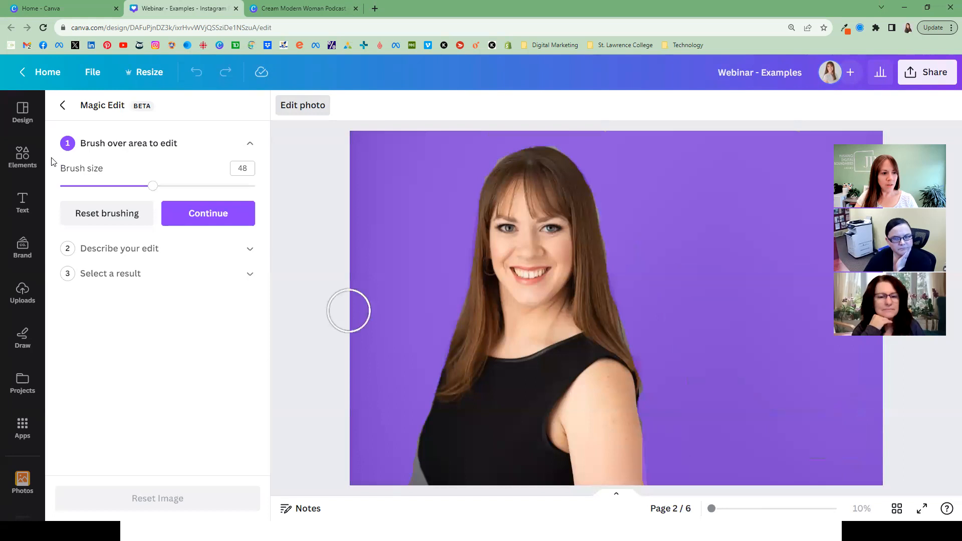
# Confirm the brushed background area and generate Magic Edit results from the description "make the background a beach".
pyautogui.click(212, 217)
pyautogui.click(143, 242)
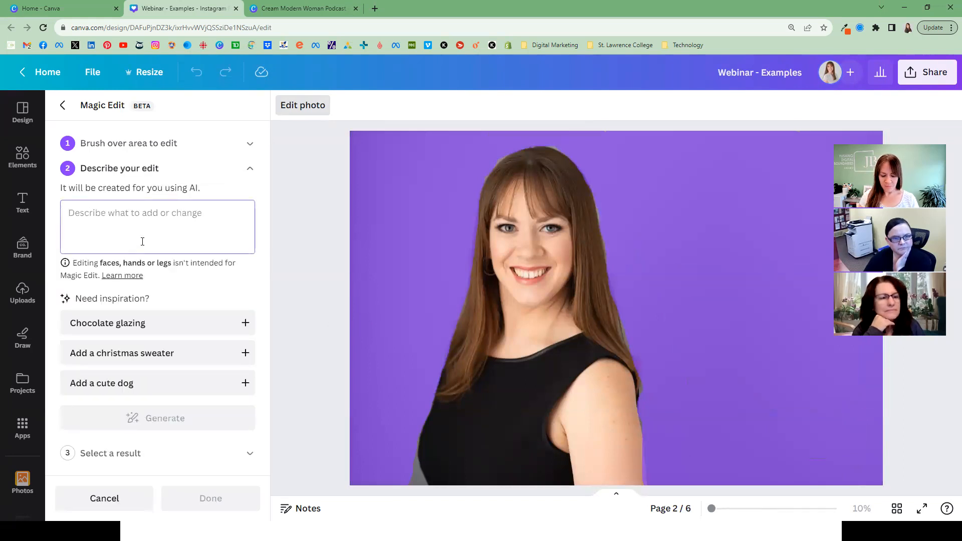
pyautogui.write('make the backgorun')
pyautogui.press('BackSpace')
pyautogui.press('BackSpace')
pyautogui.press('BackSpace')
pyautogui.press('BackSpace')
pyautogui.write('round a beach')
pyautogui.click(132, 418)
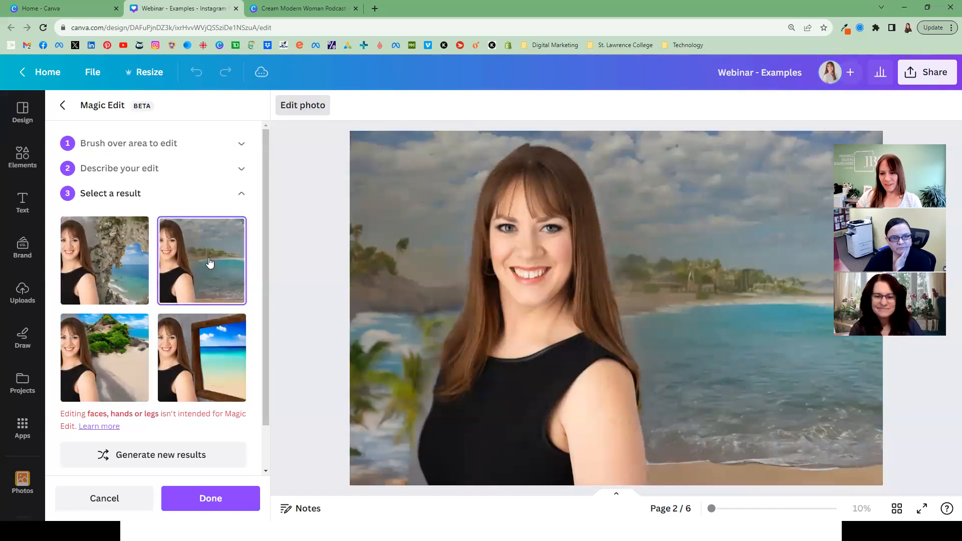
# Preview each of the four generated beach backgrounds on the portrait, ending with the wooden-framed sea view.
pyautogui.click(116, 374)
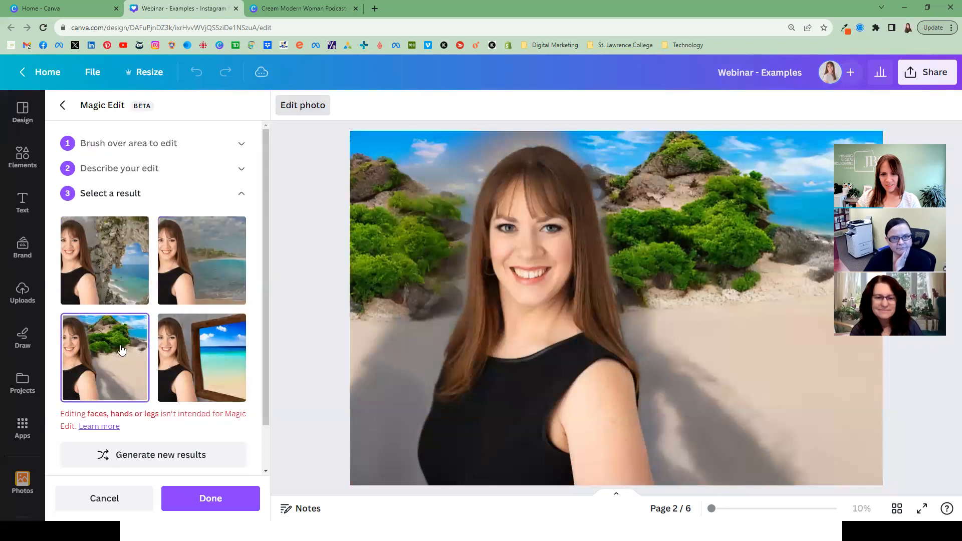
pyautogui.click(127, 285)
pyautogui.click(233, 280)
pyautogui.click(232, 370)
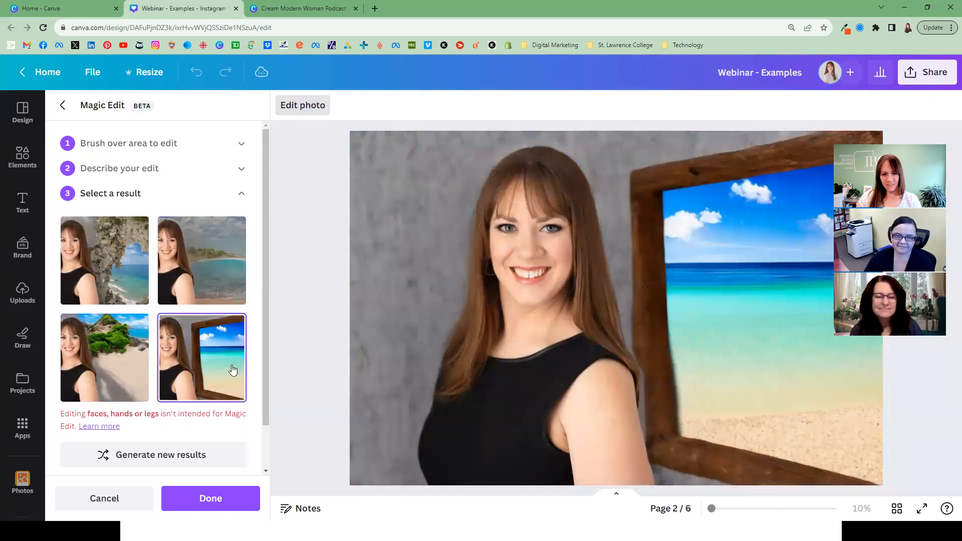
# Change the edit description to "make the background an office", generate new results and preview them on the portrait.
pyautogui.click(119, 168)
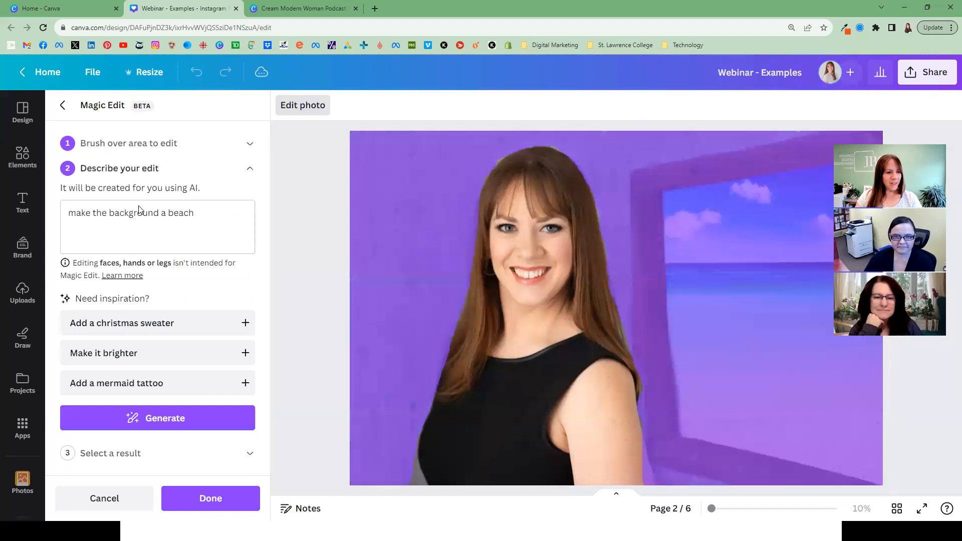
pyautogui.doubleClick(184, 212)
pyautogui.press('BackSpace')
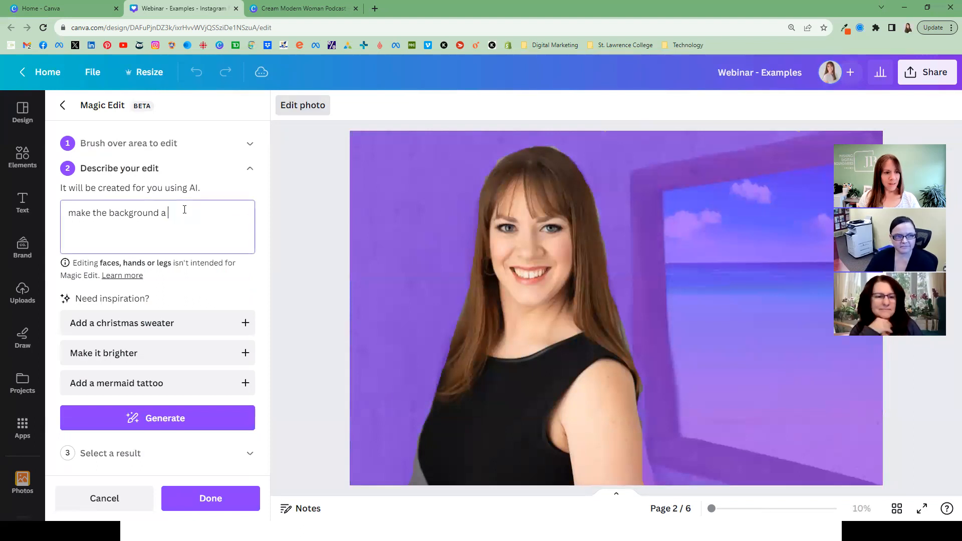
pyautogui.click(150, 423)
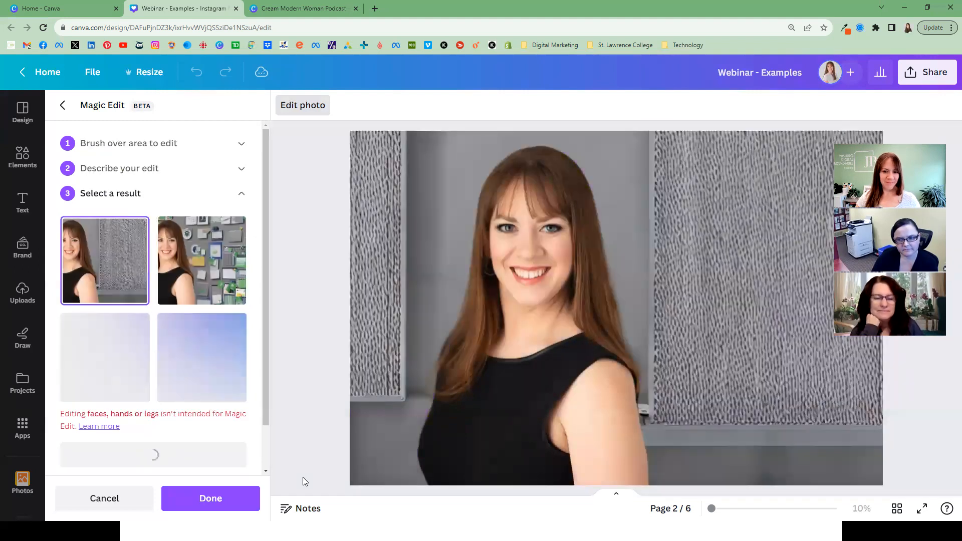
pyautogui.click(202, 256)
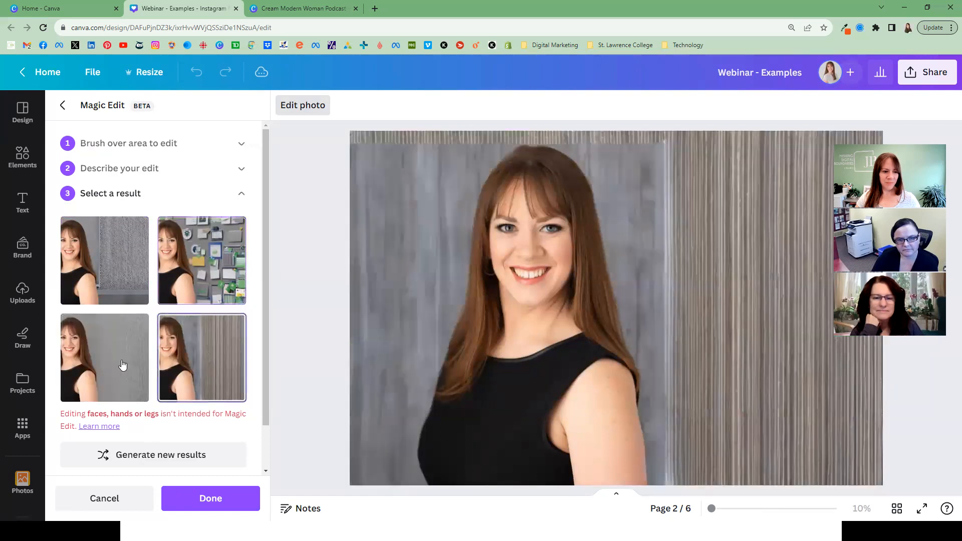
pyautogui.click(105, 359)
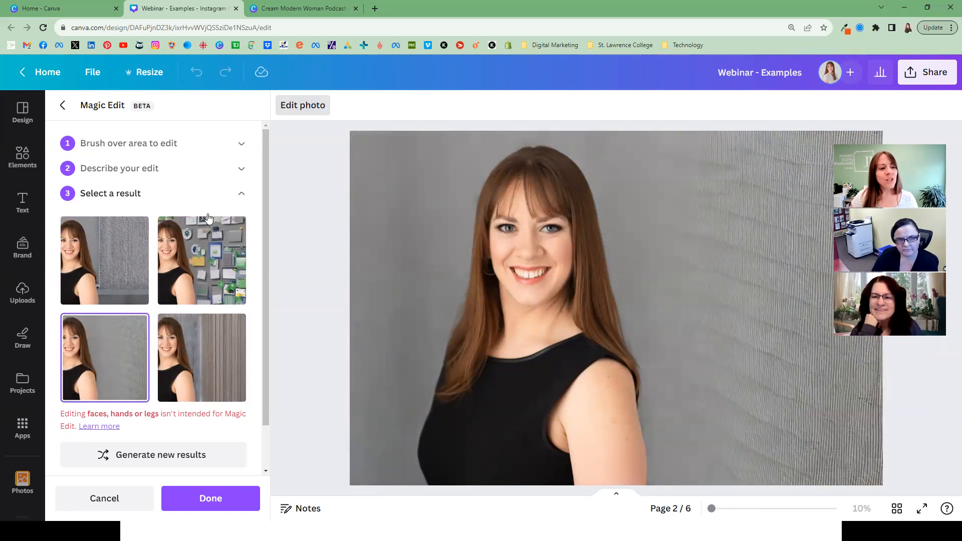
# Reword the edit description to make the grey an office and generate another set of results.
pyautogui.click(155, 168)
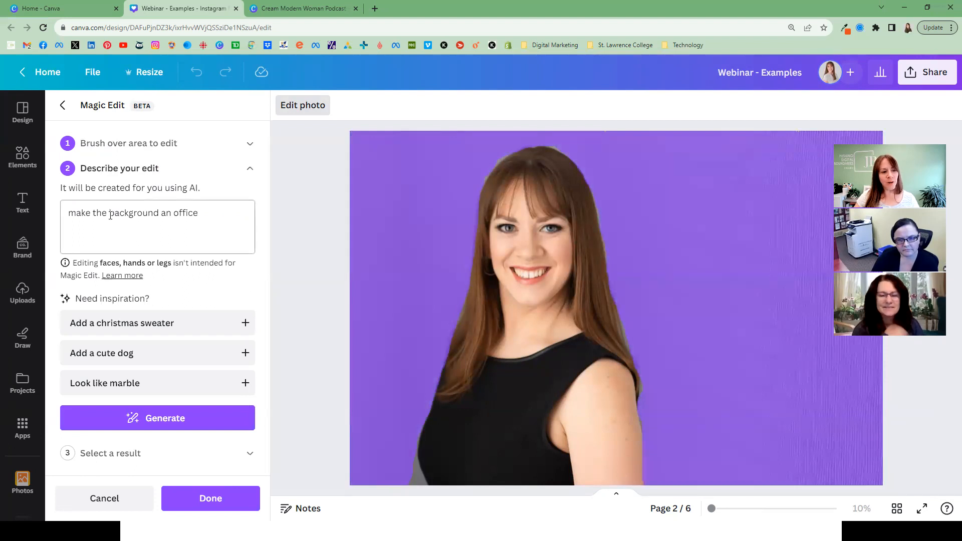
pyautogui.moveTo(114, 213); pyautogui.dragTo(38, 221)
pyautogui.hotkey('ctrl', 'a')
pyautogui.write('ma')
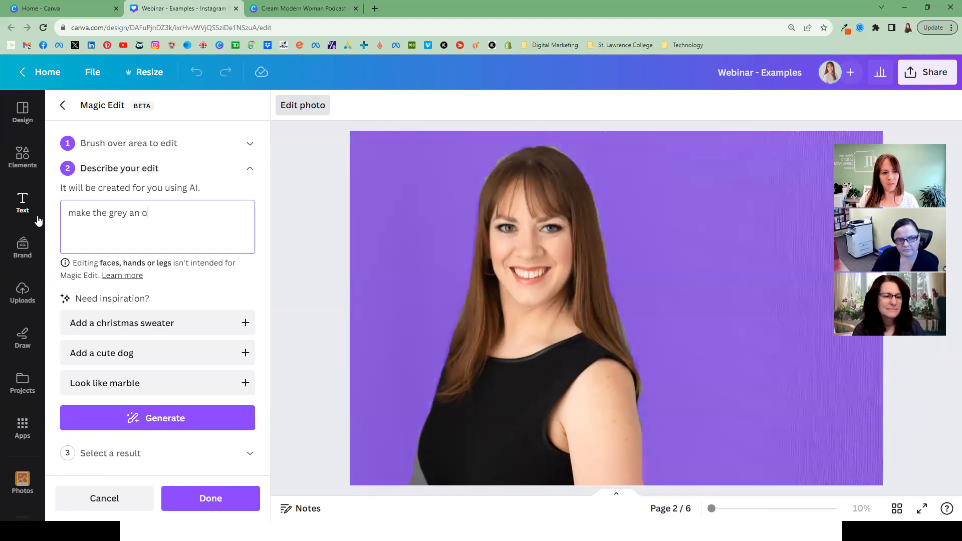
pyautogui.click(156, 418)
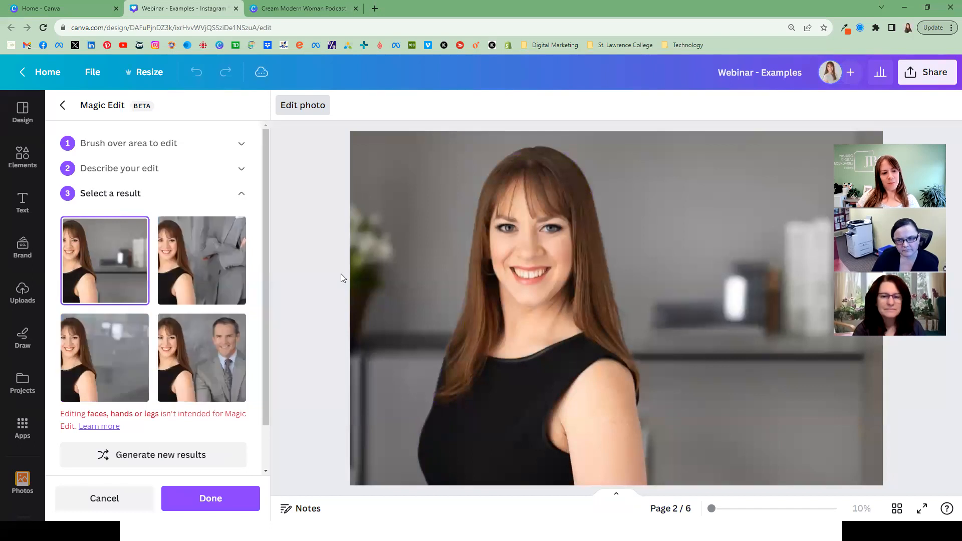
# Compare the new office results on the portrait and select the one with the blurred shelf and white flowers.
pyautogui.click(223, 371)
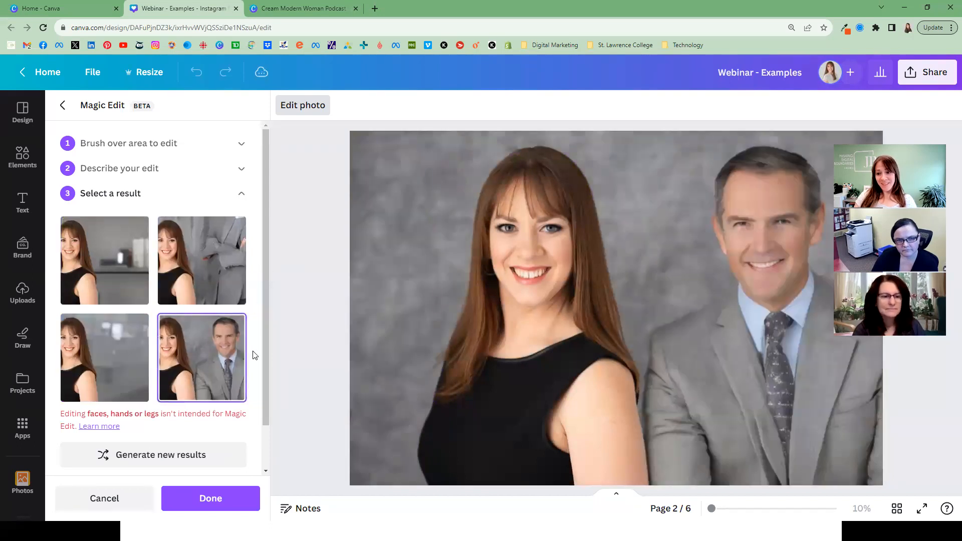
pyautogui.click(130, 380)
pyautogui.click(138, 249)
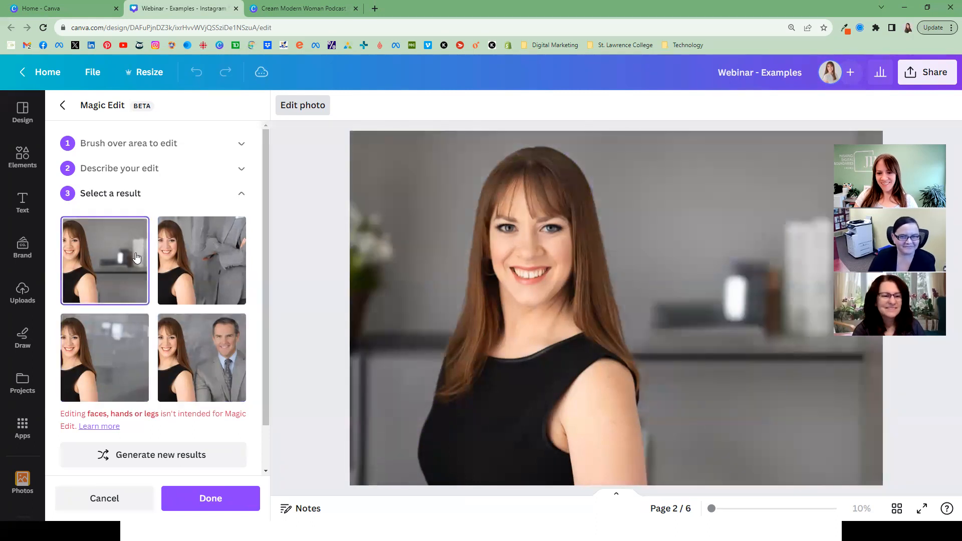